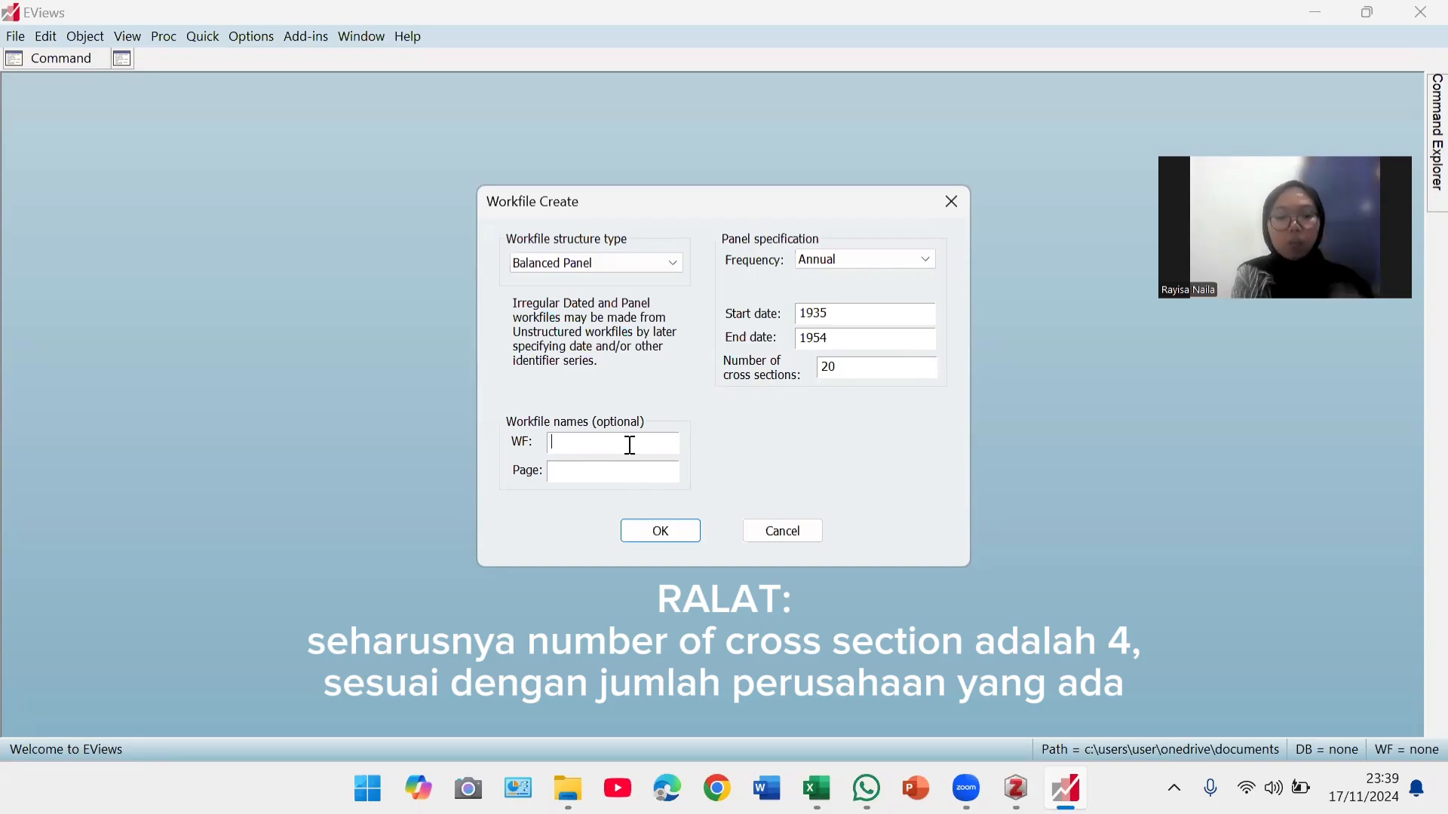
- Name the balanced panel workfile "kuis eviews" and create it with the specified settings
{"action": "type", "text": "k"}
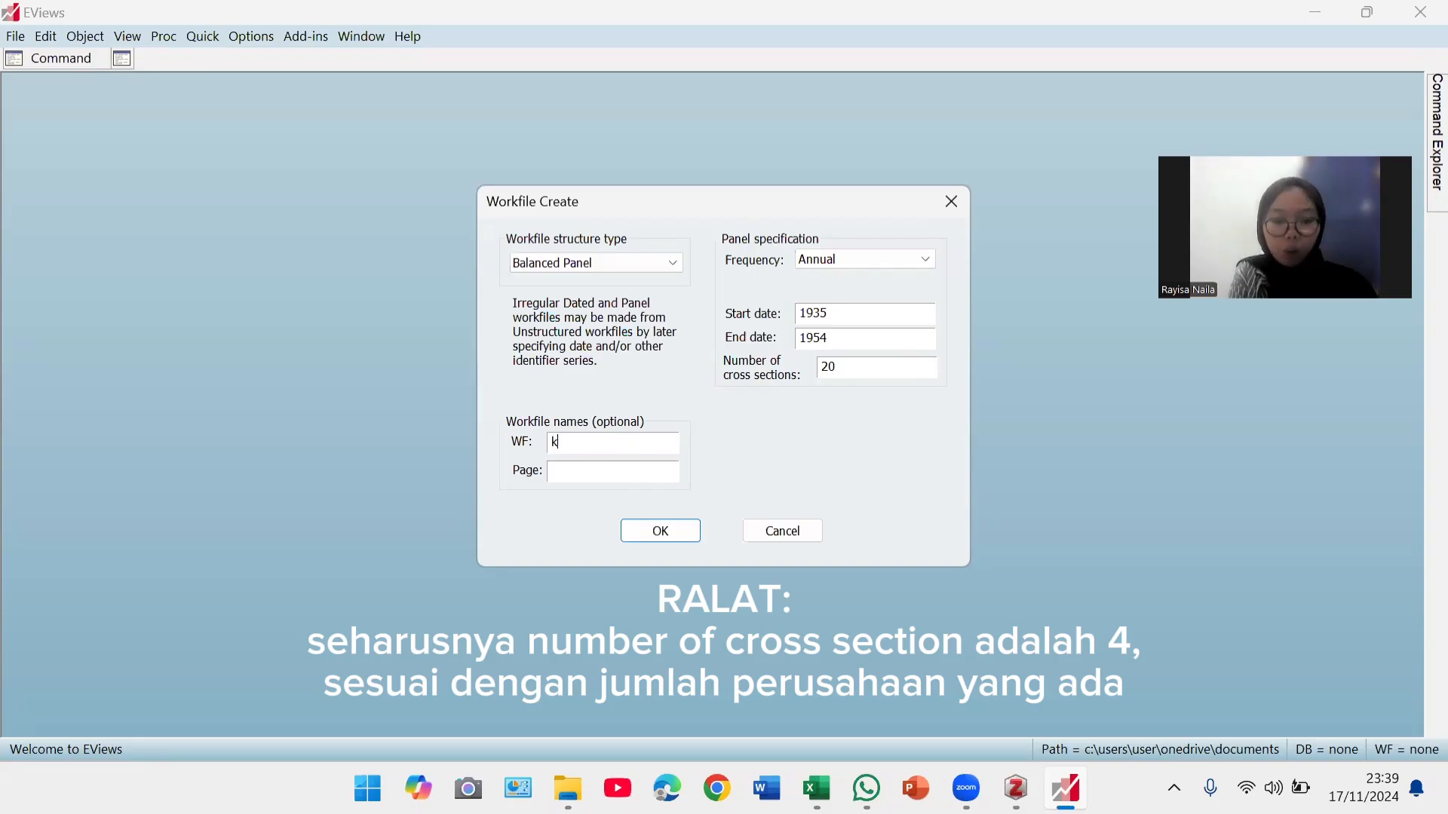
{"action": "type", "text": "uis evoe"}
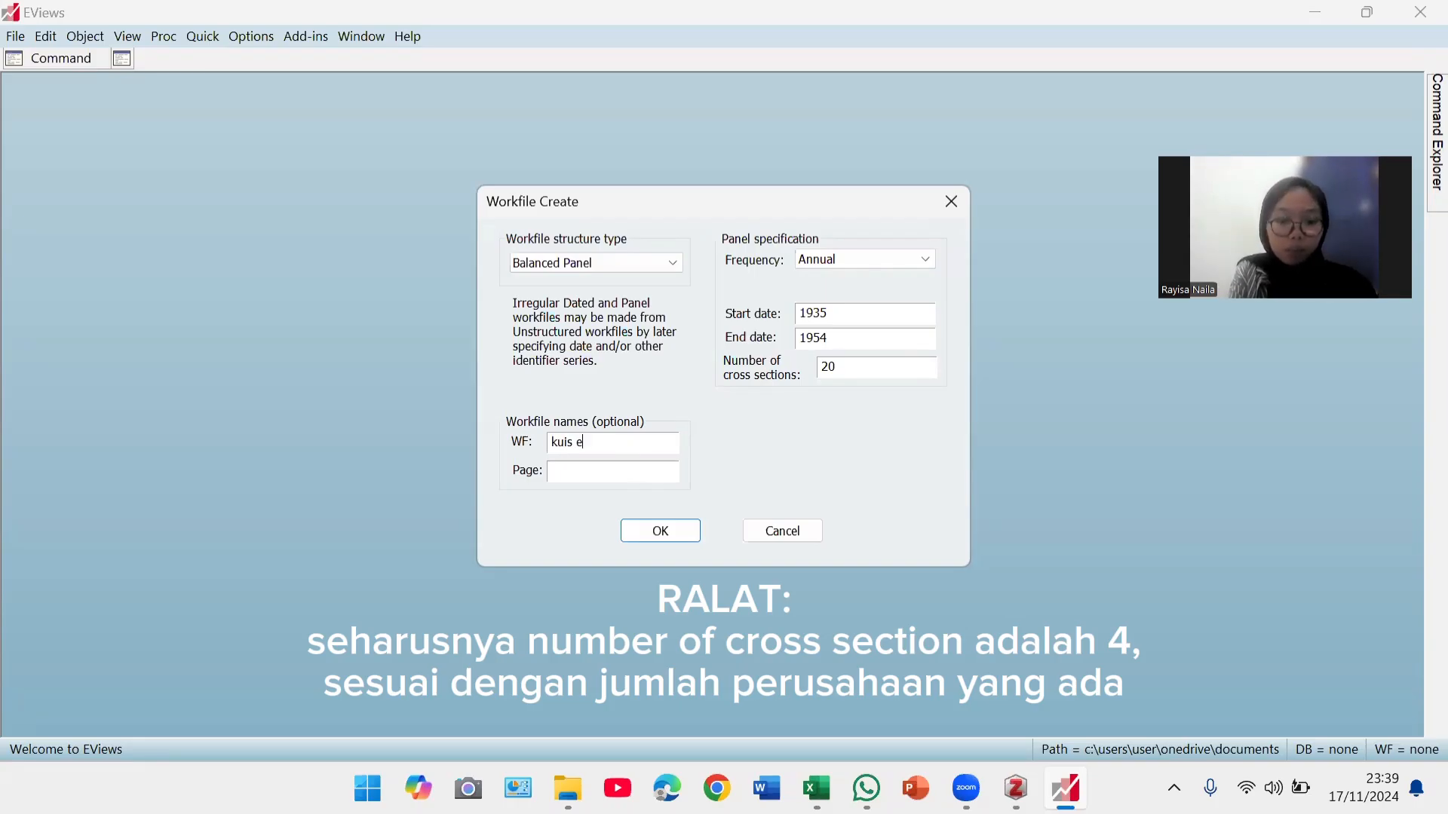
{"action": "key", "text": "BackSpace"}
{"action": "key", "text": "BackSpace"}
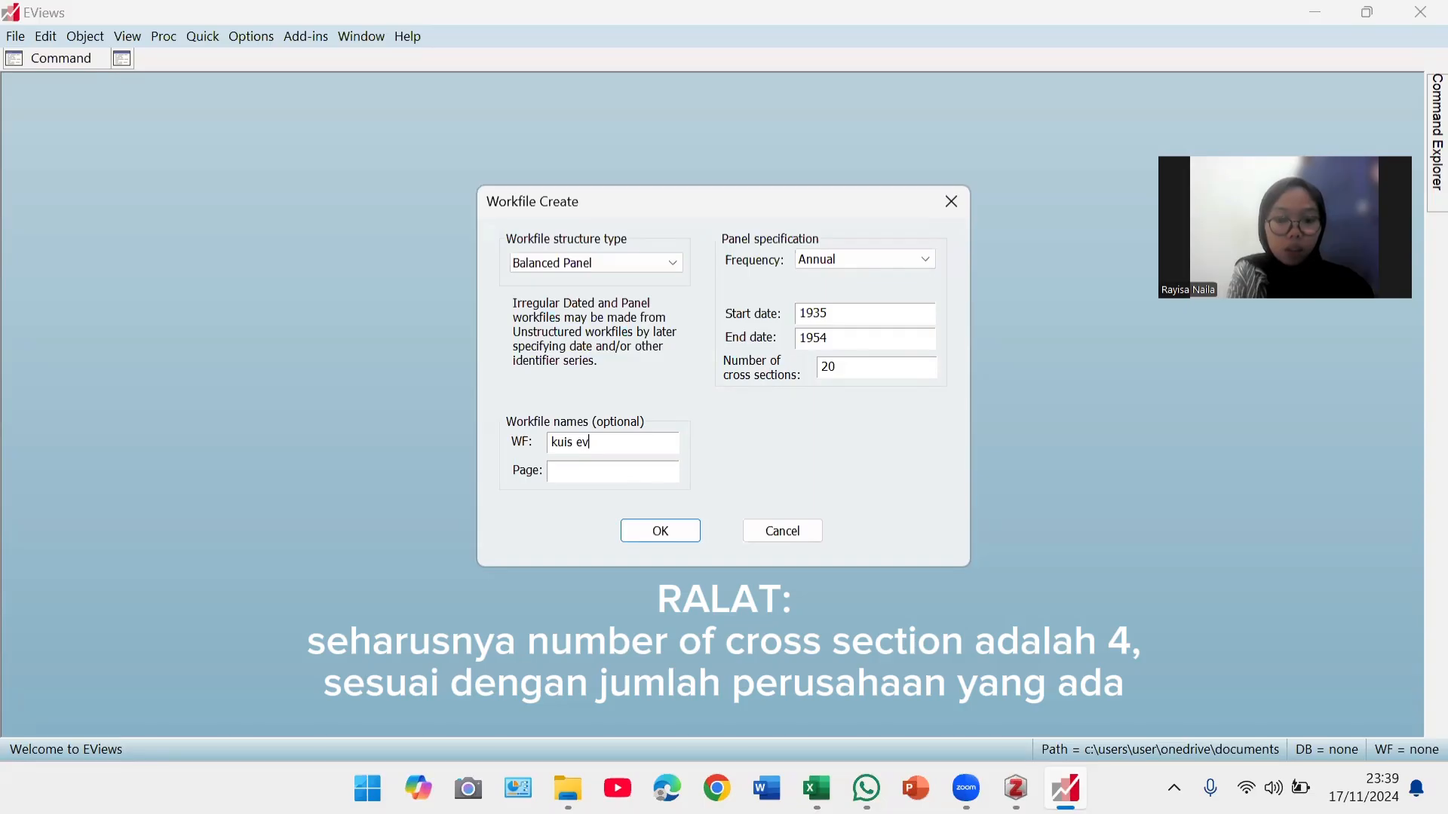
{"action": "type", "text": "iews"}
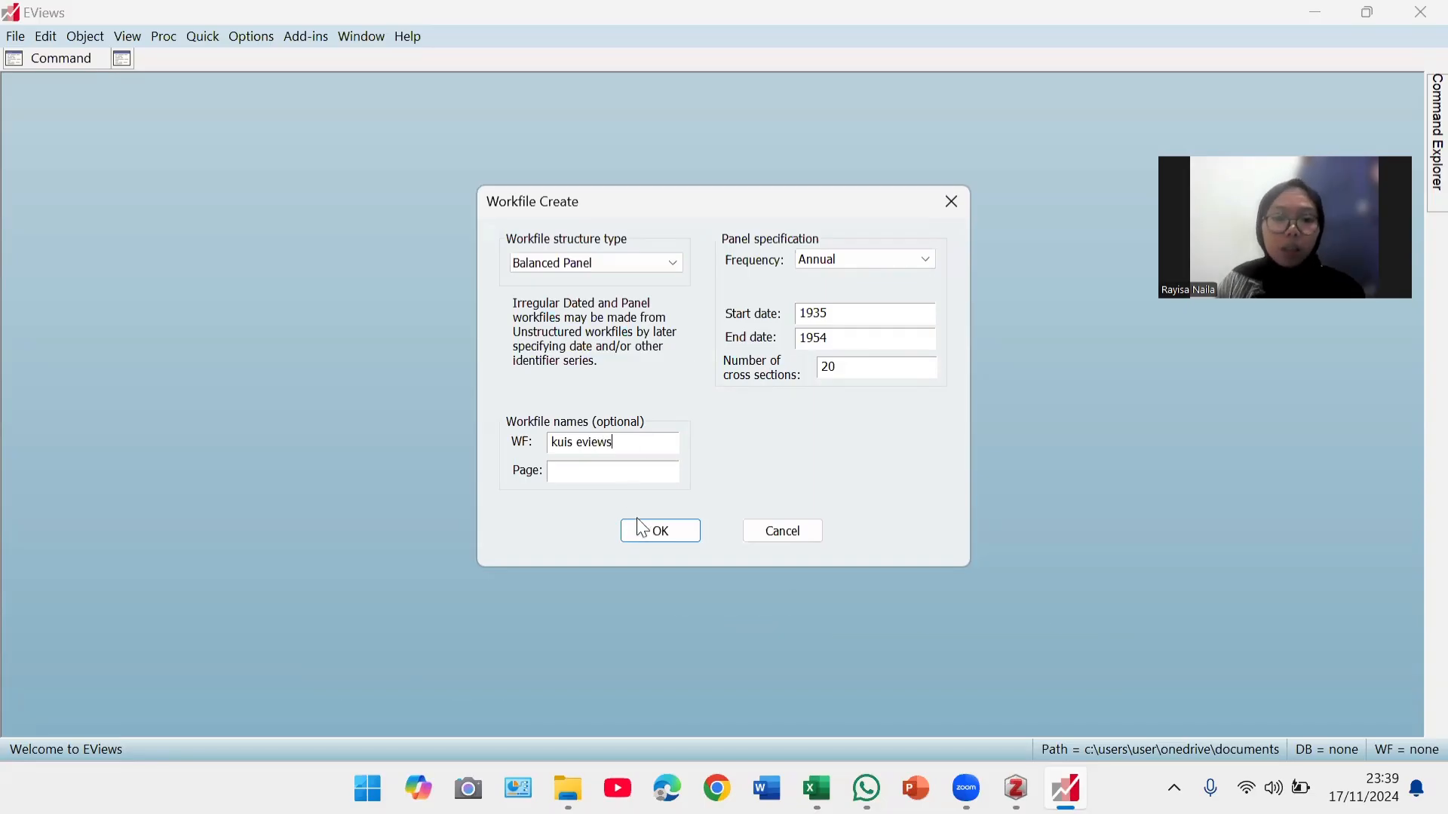
{"action": "left_click", "coordinate": [642, 528]}
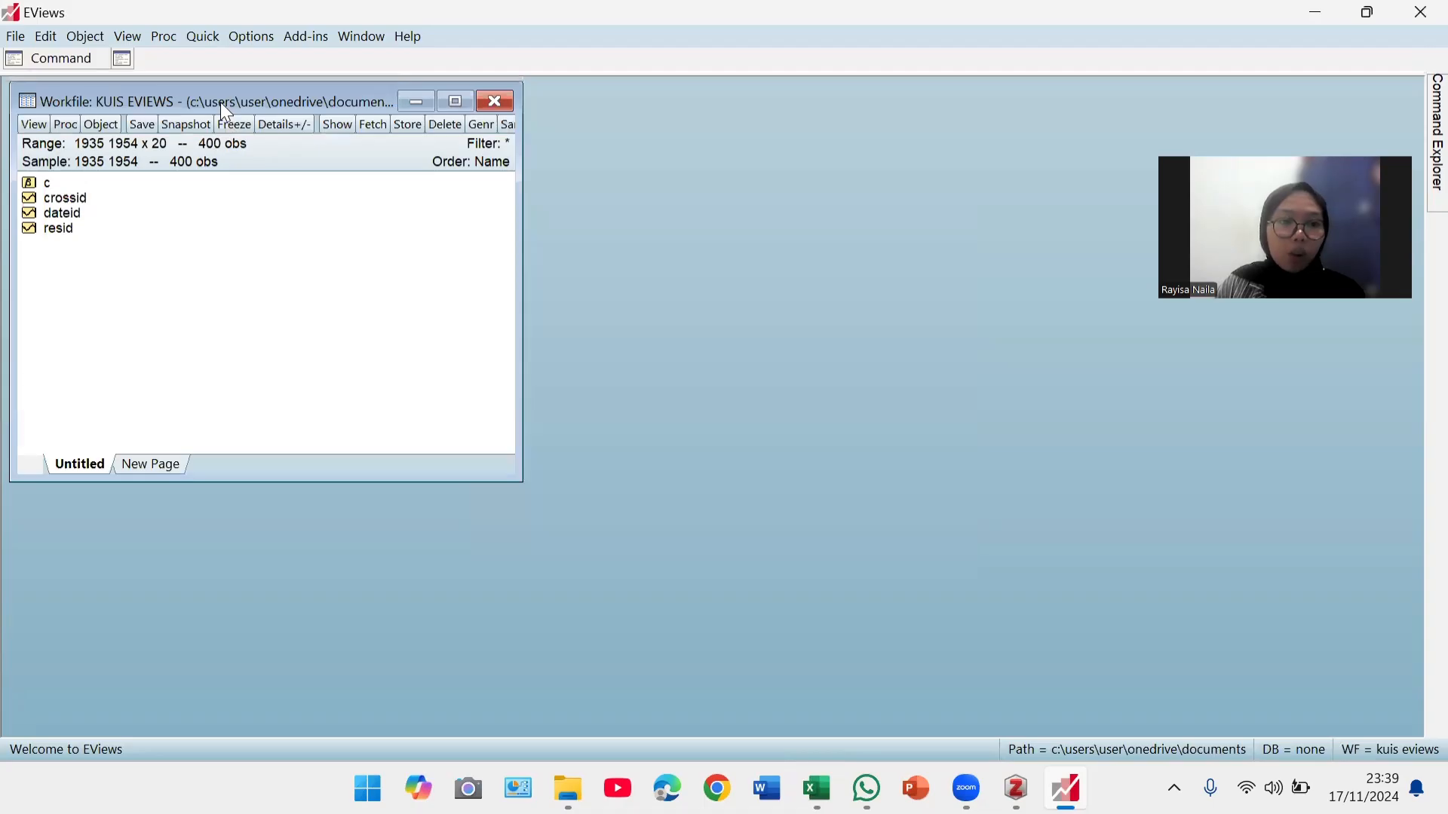
- Open an empty group for editing series and place it beside the workfile window
{"action": "left_click_drag", "start_coordinate": [221, 104], "coordinate": [278, 214]}
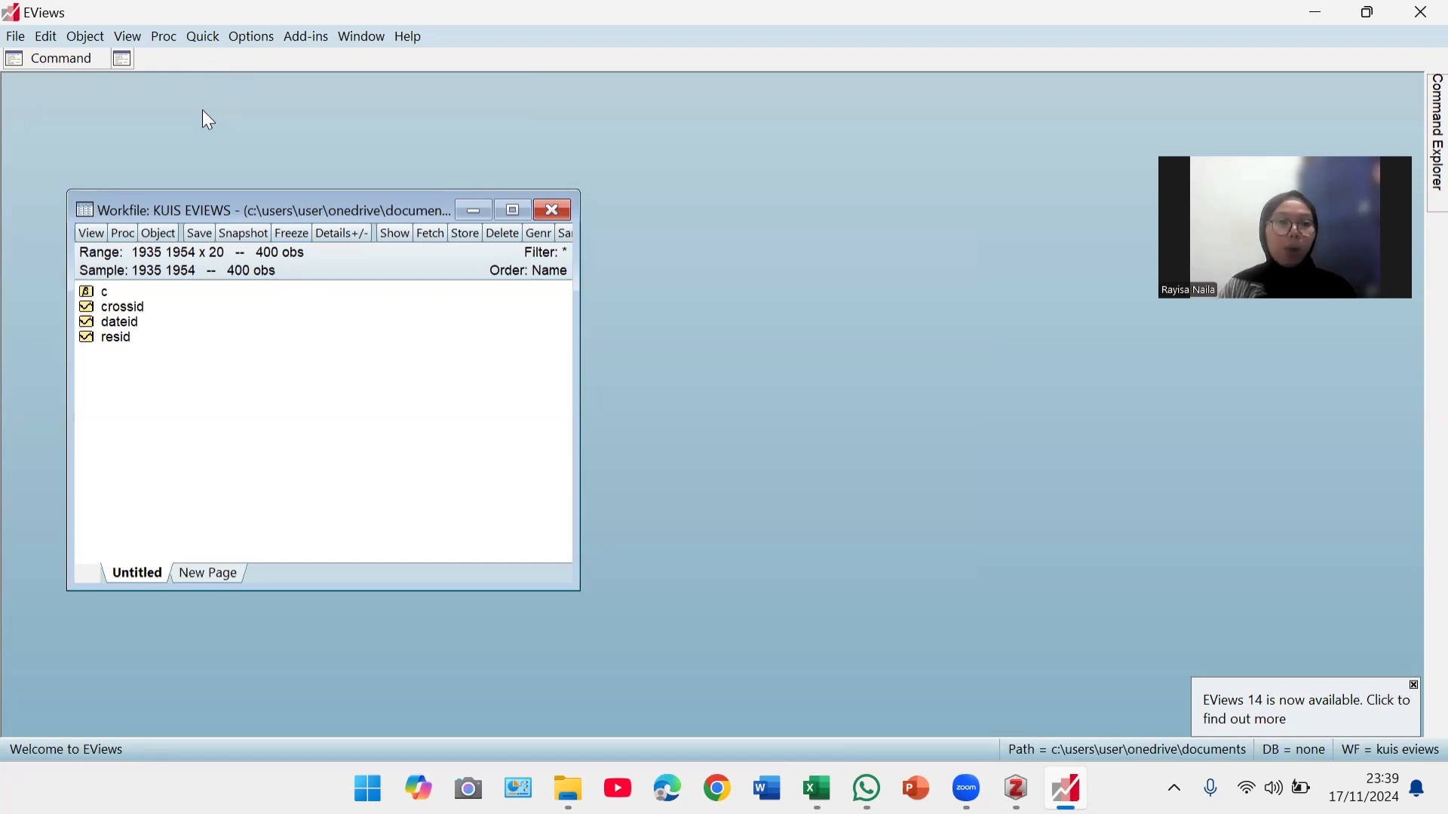
{"action": "left_click", "coordinate": [195, 39]}
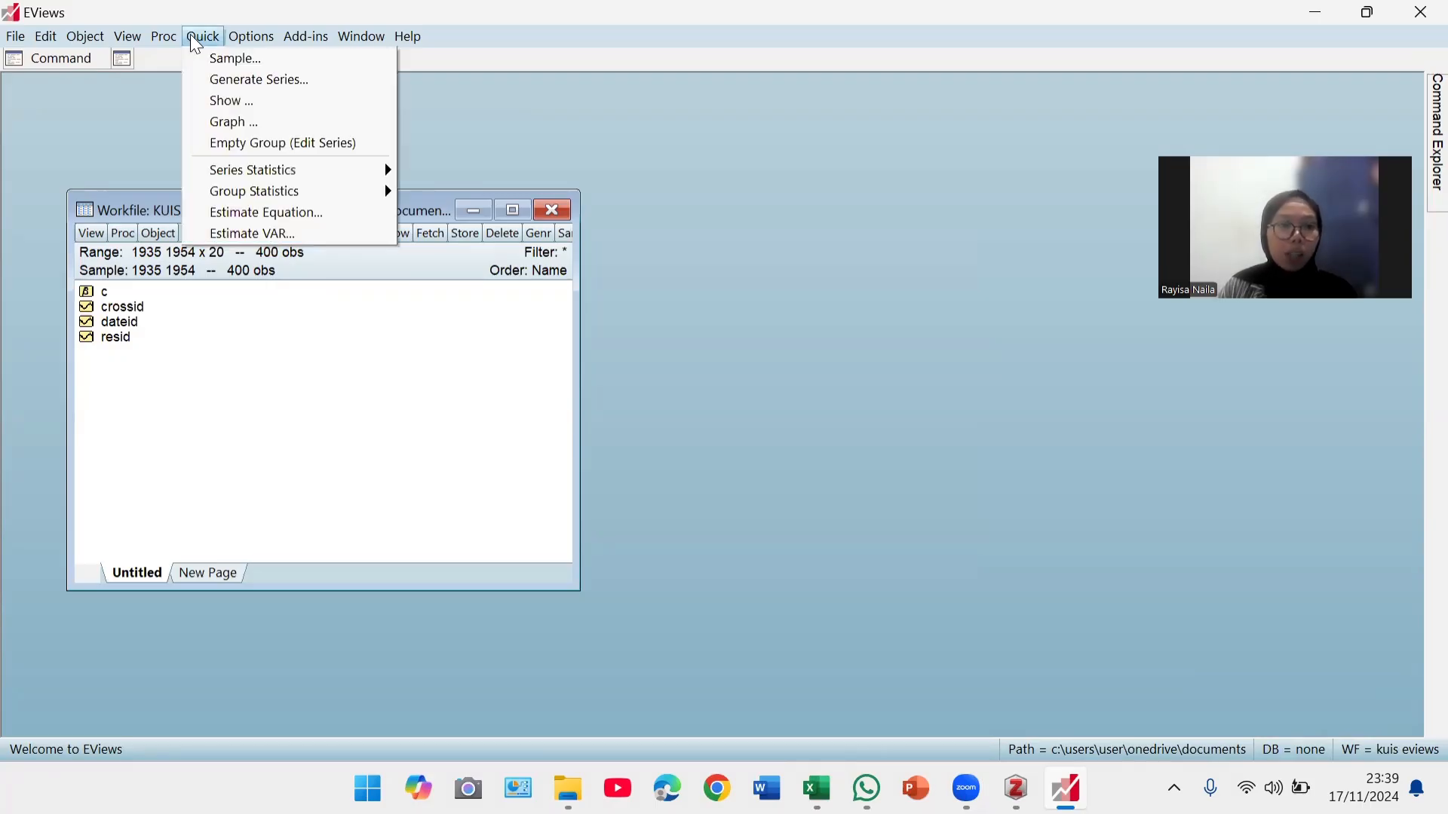
{"action": "left_click", "coordinate": [228, 142]}
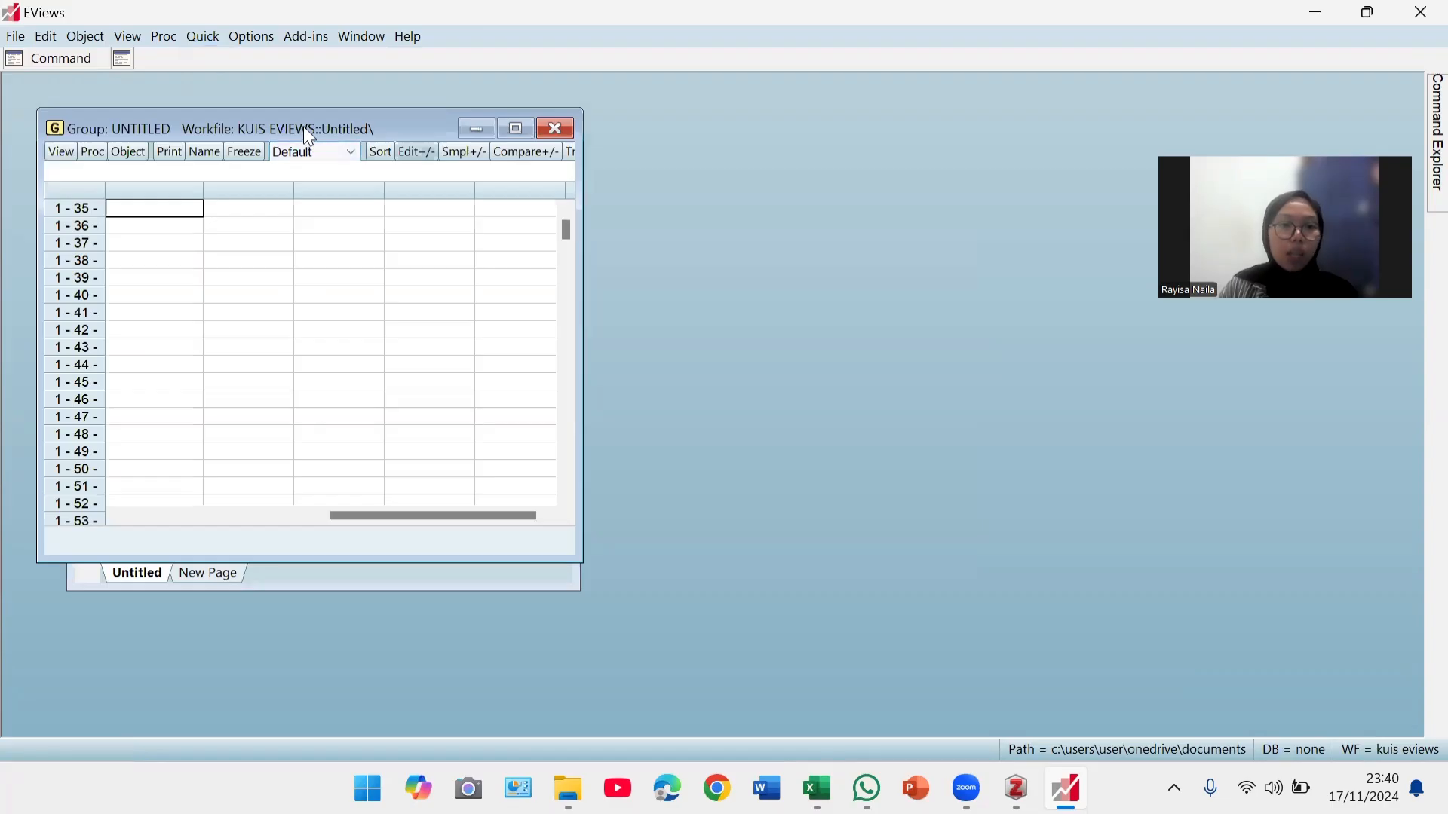
{"action": "left_click_drag", "start_coordinate": [304, 128], "coordinate": [636, 181]}
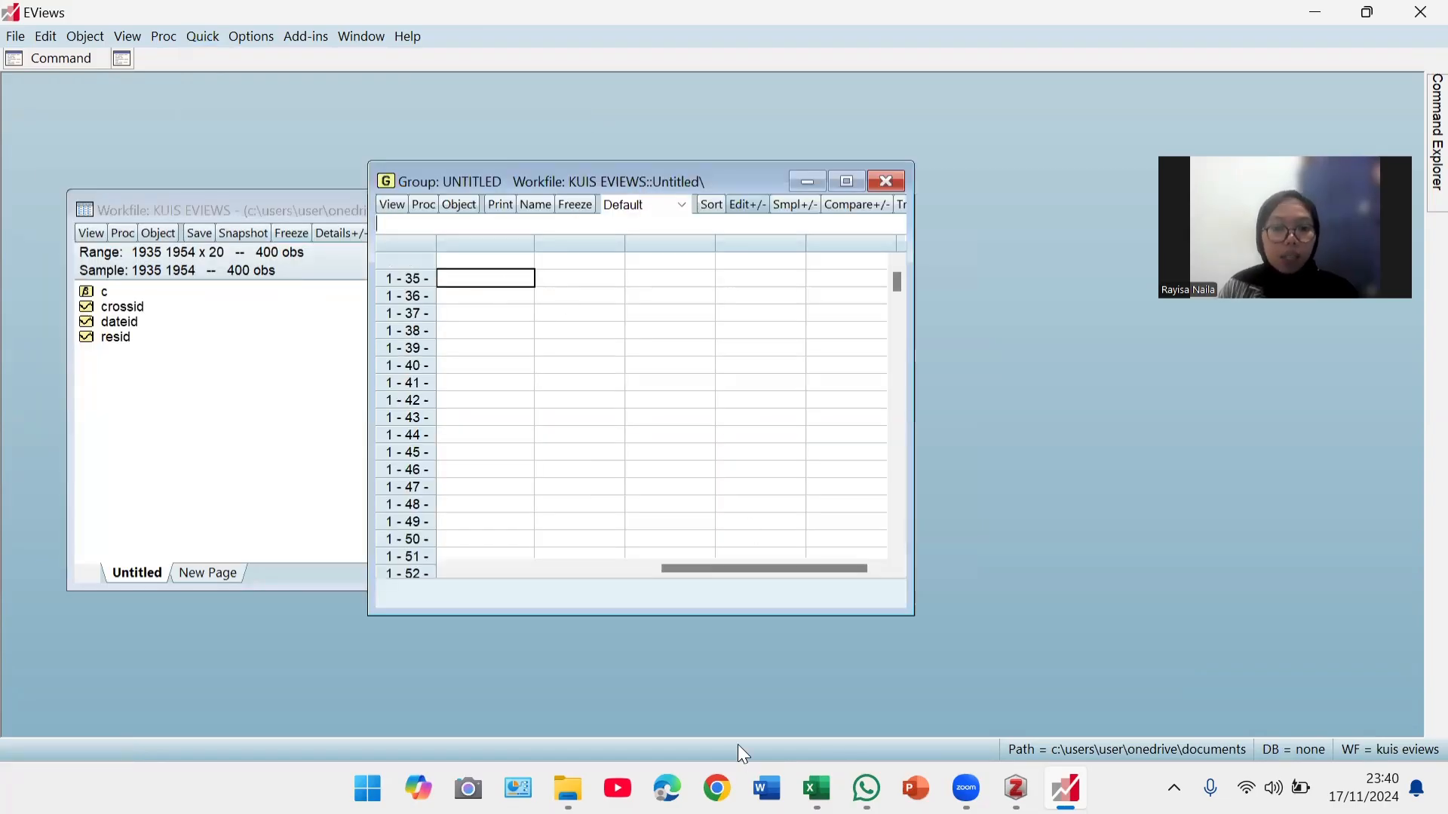
- Copy the INV, HS and NAK values in D3:F82 from the Excel sheet and paste them into the empty EViews group
{"action": "left_click", "coordinate": [817, 788]}
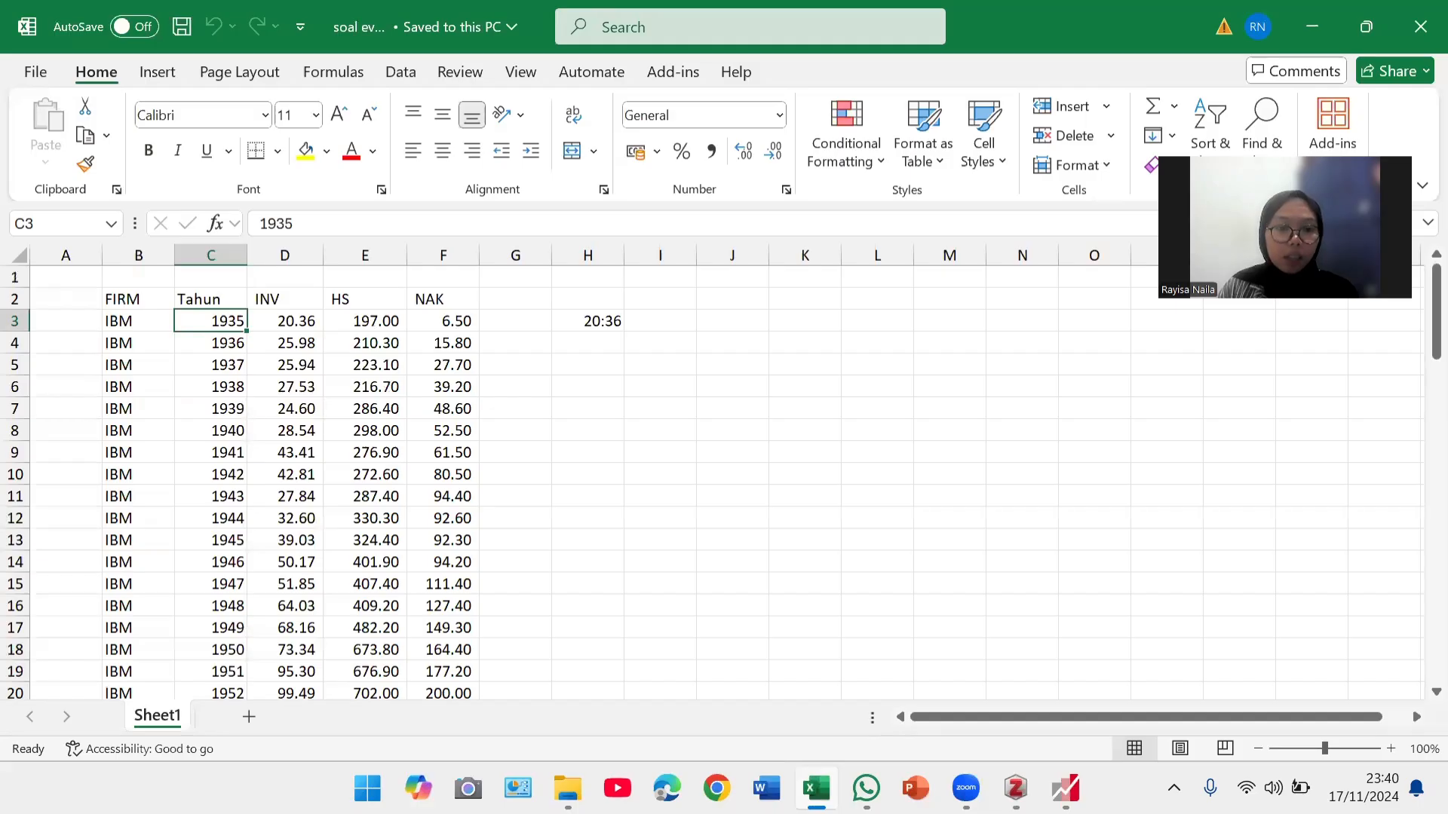
{"action": "left_click_drag", "start_coordinate": [287, 320], "coordinate": [430, 375]}
{"action": "key", "text": "ctrl+c"}
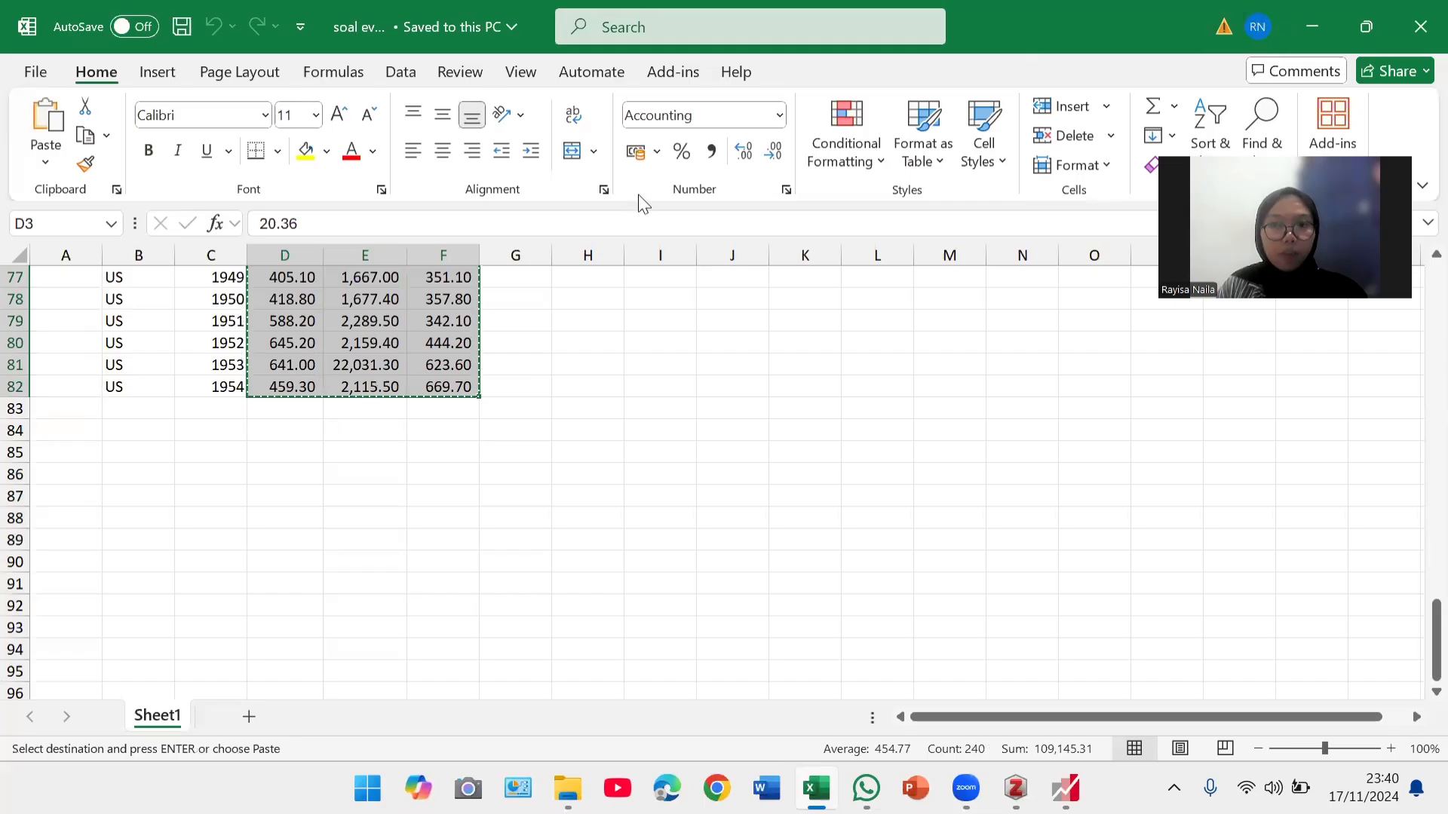
{"action": "key", "text": "alt+Tab"}
{"action": "key", "text": "ctrl+v"}
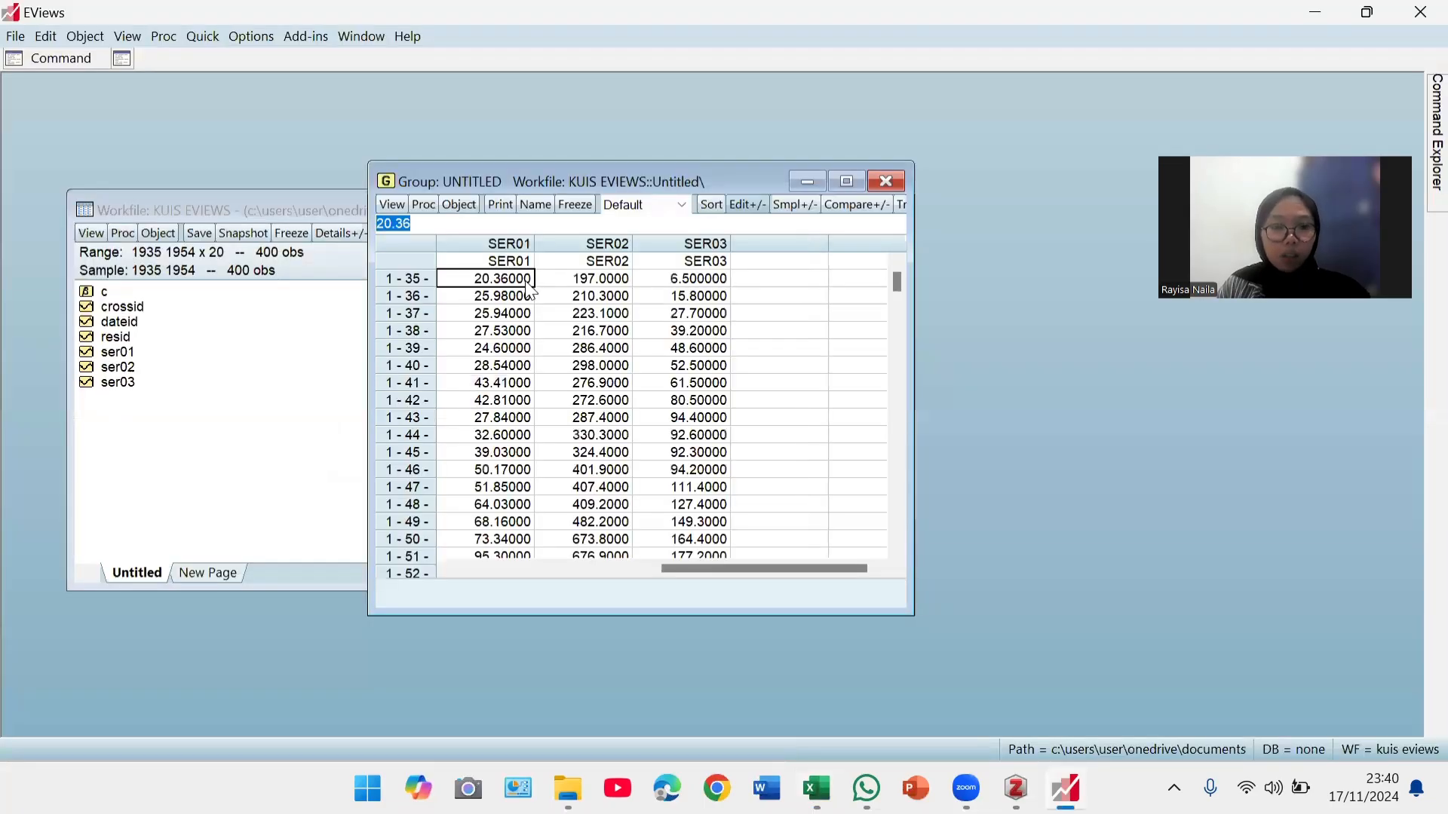
- Rename the series ser01 in the workfile to inv
{"action": "left_click", "coordinate": [133, 355]}
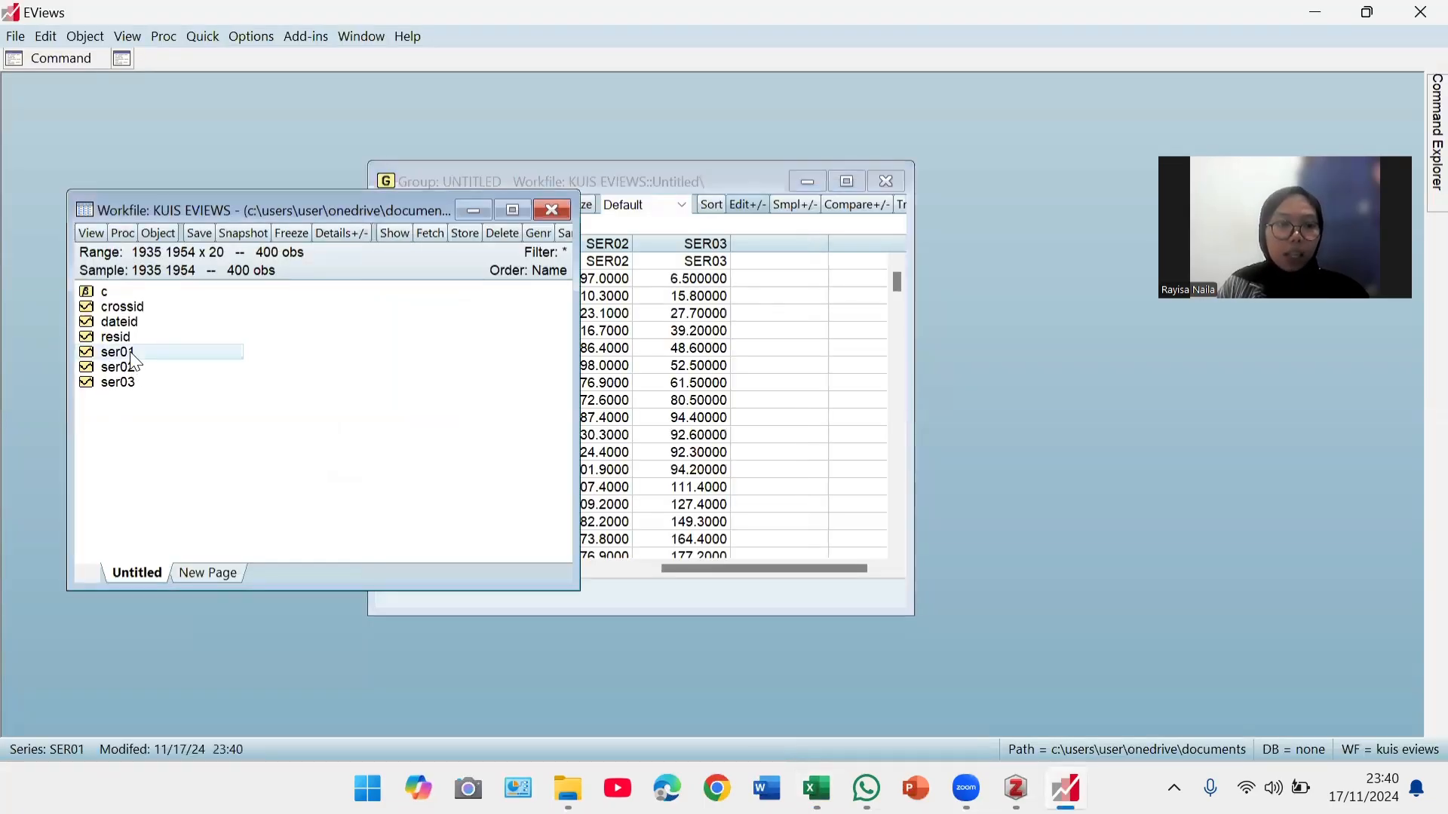
{"action": "right_click", "coordinate": [132, 356]}
{"action": "left_click", "coordinate": [242, 642]}
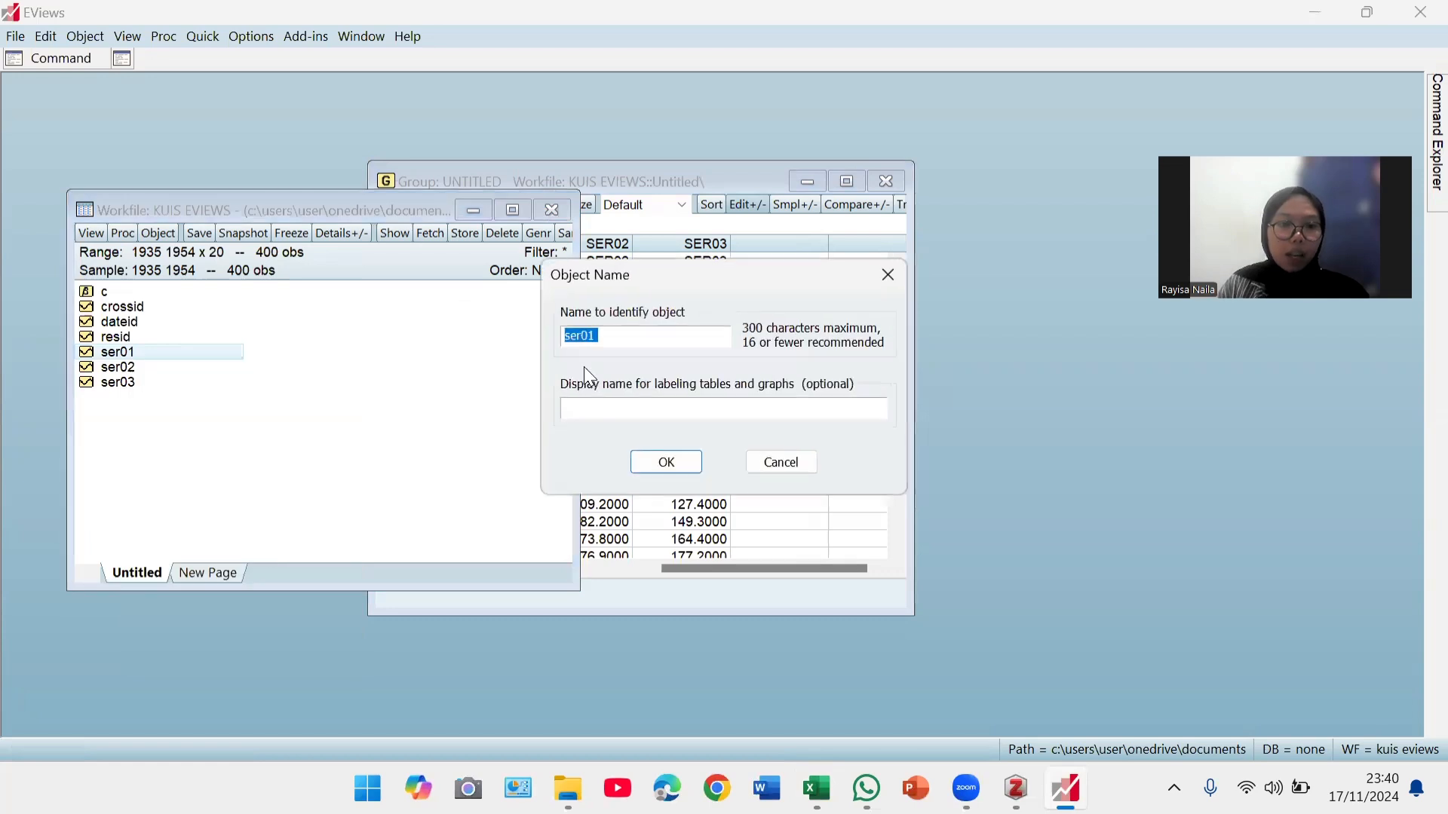
{"action": "type", "text": "inv"}
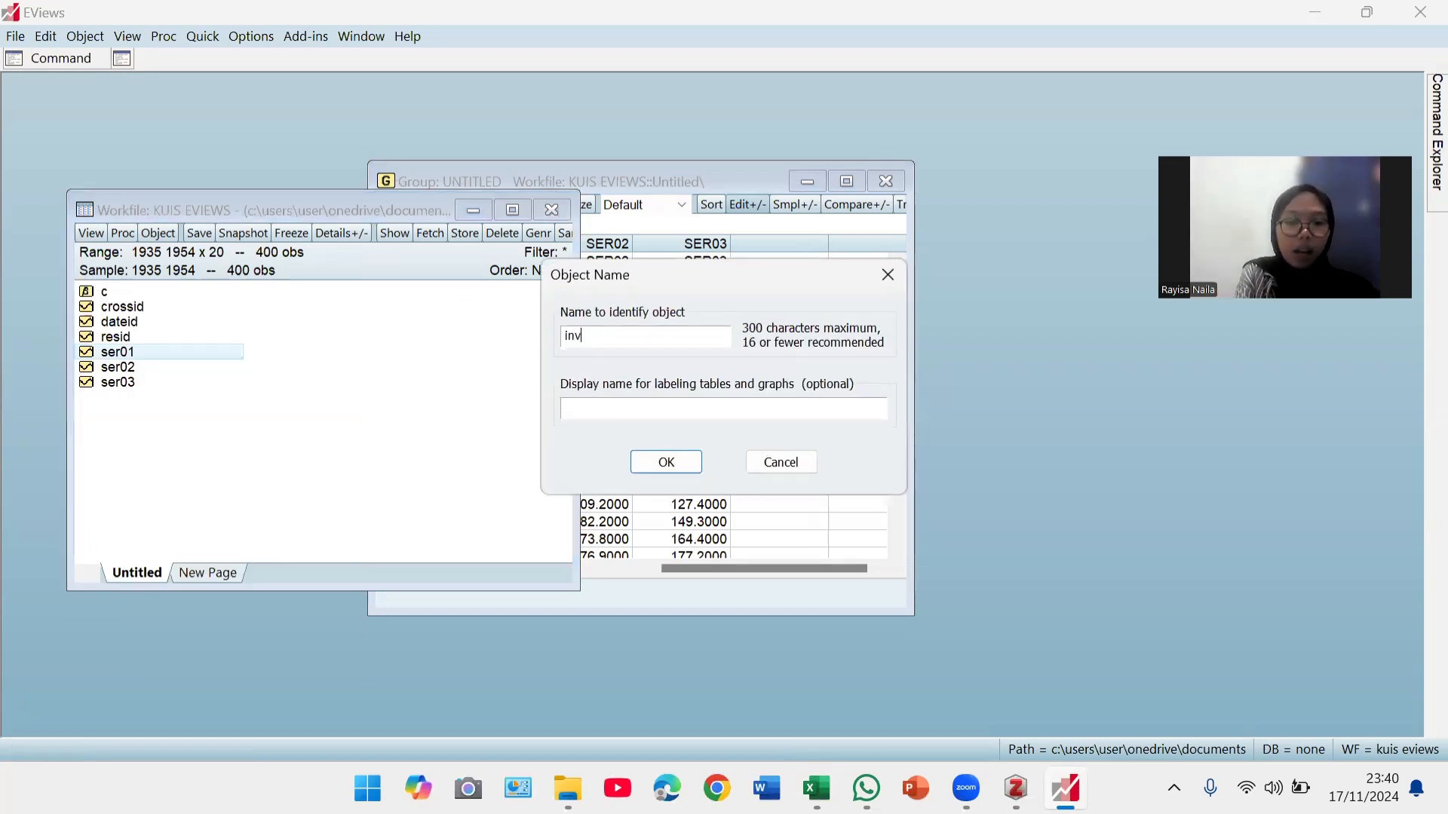
{"action": "key", "text": "Return"}
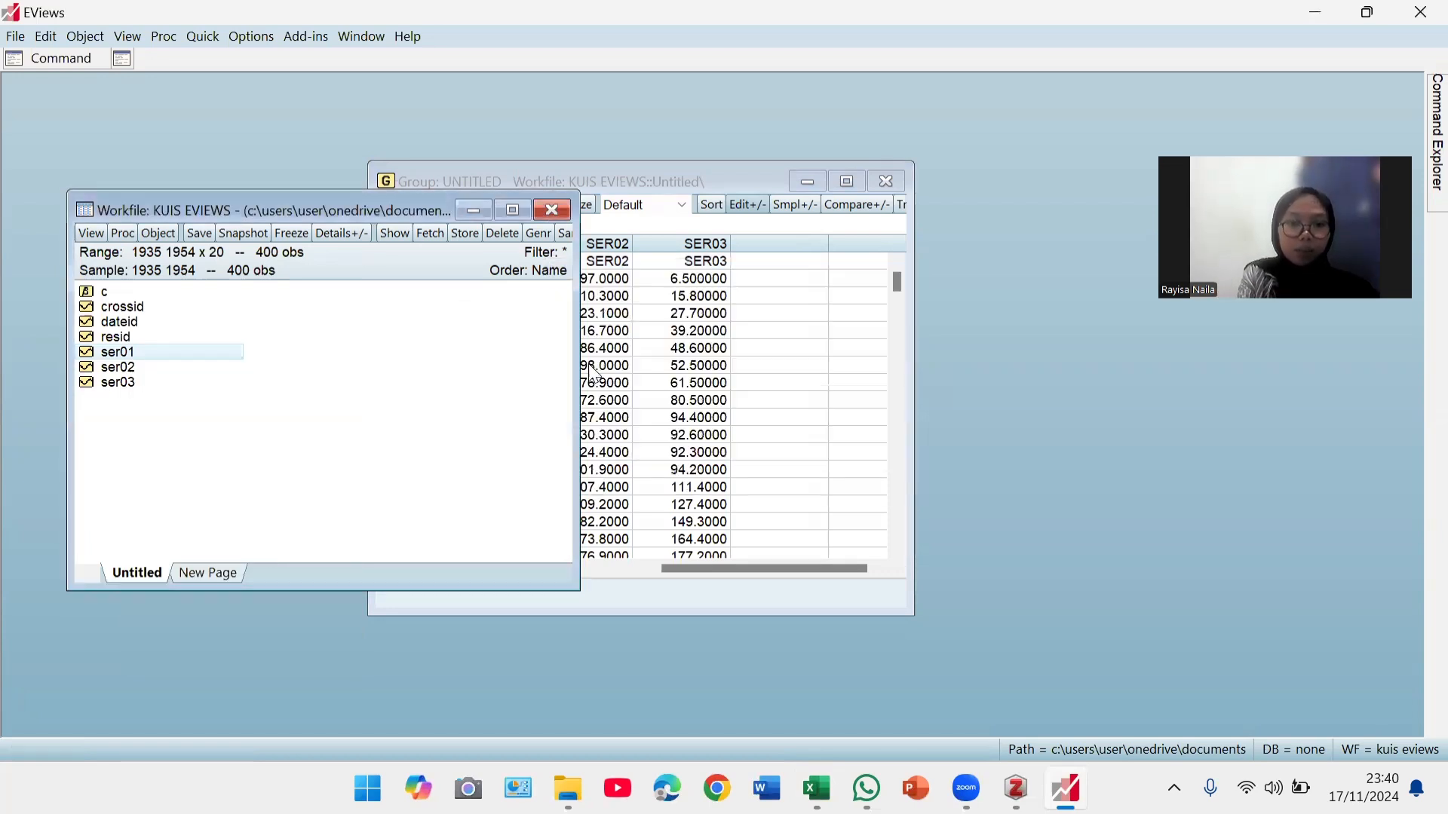
- Check the column headings in the Excel sheet and rename the series ser02 to hs in EViews
{"action": "right_click", "coordinate": [113, 370]}
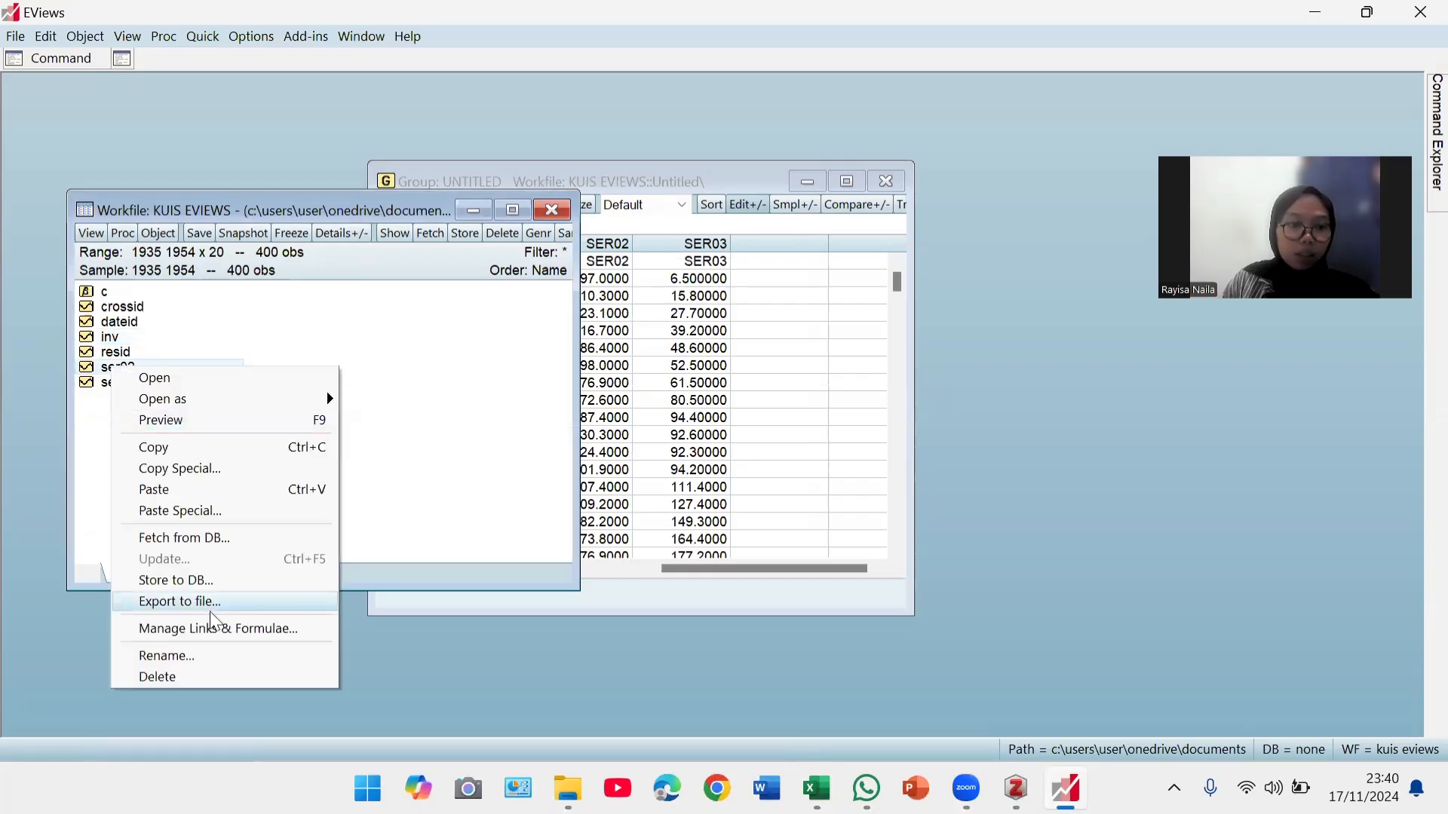
{"action": "left_click", "coordinate": [194, 656]}
{"action": "left_click", "coordinate": [811, 767]}
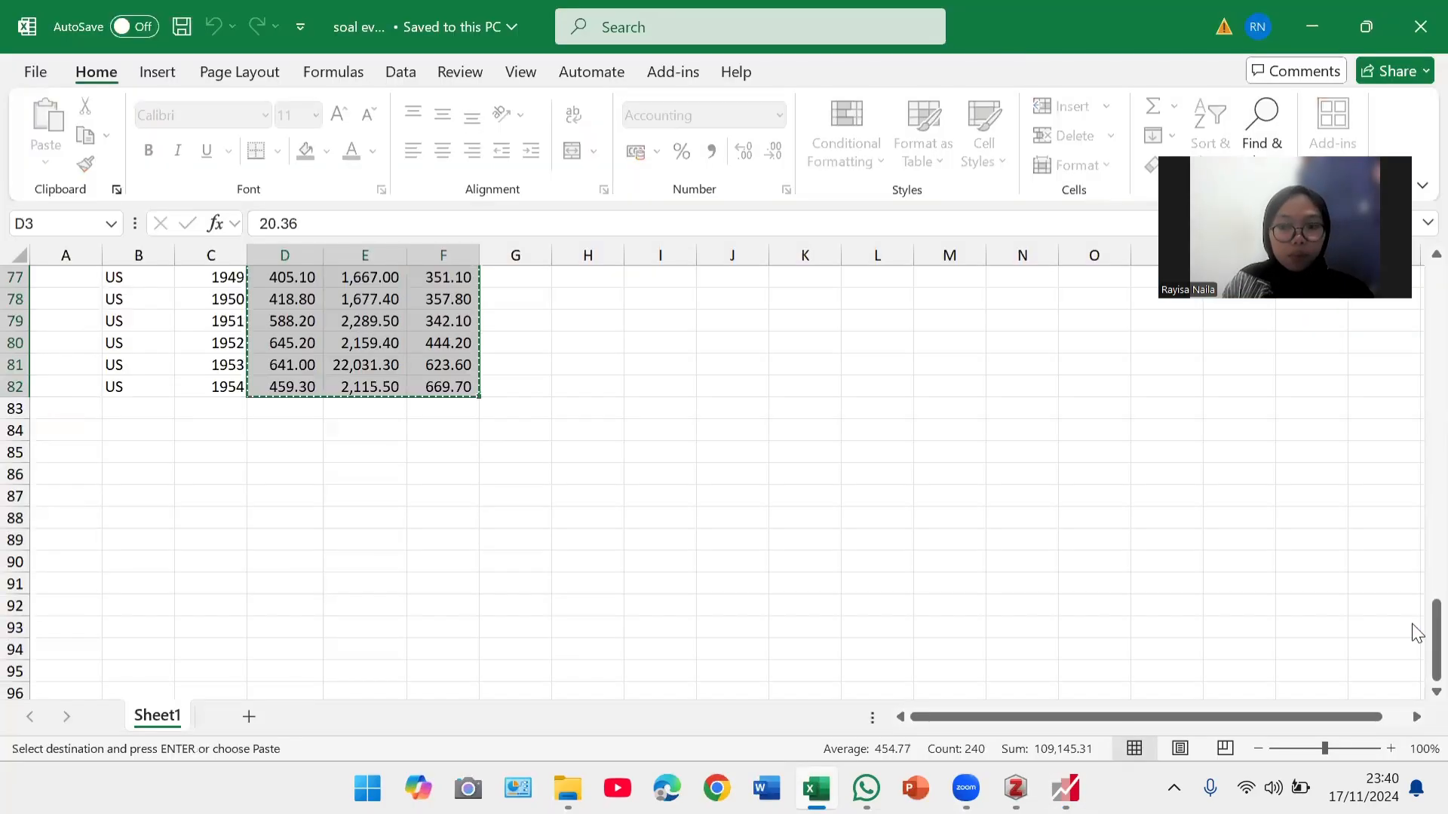
{"action": "left_click_drag", "start_coordinate": [1433, 635], "coordinate": [1433, 234]}
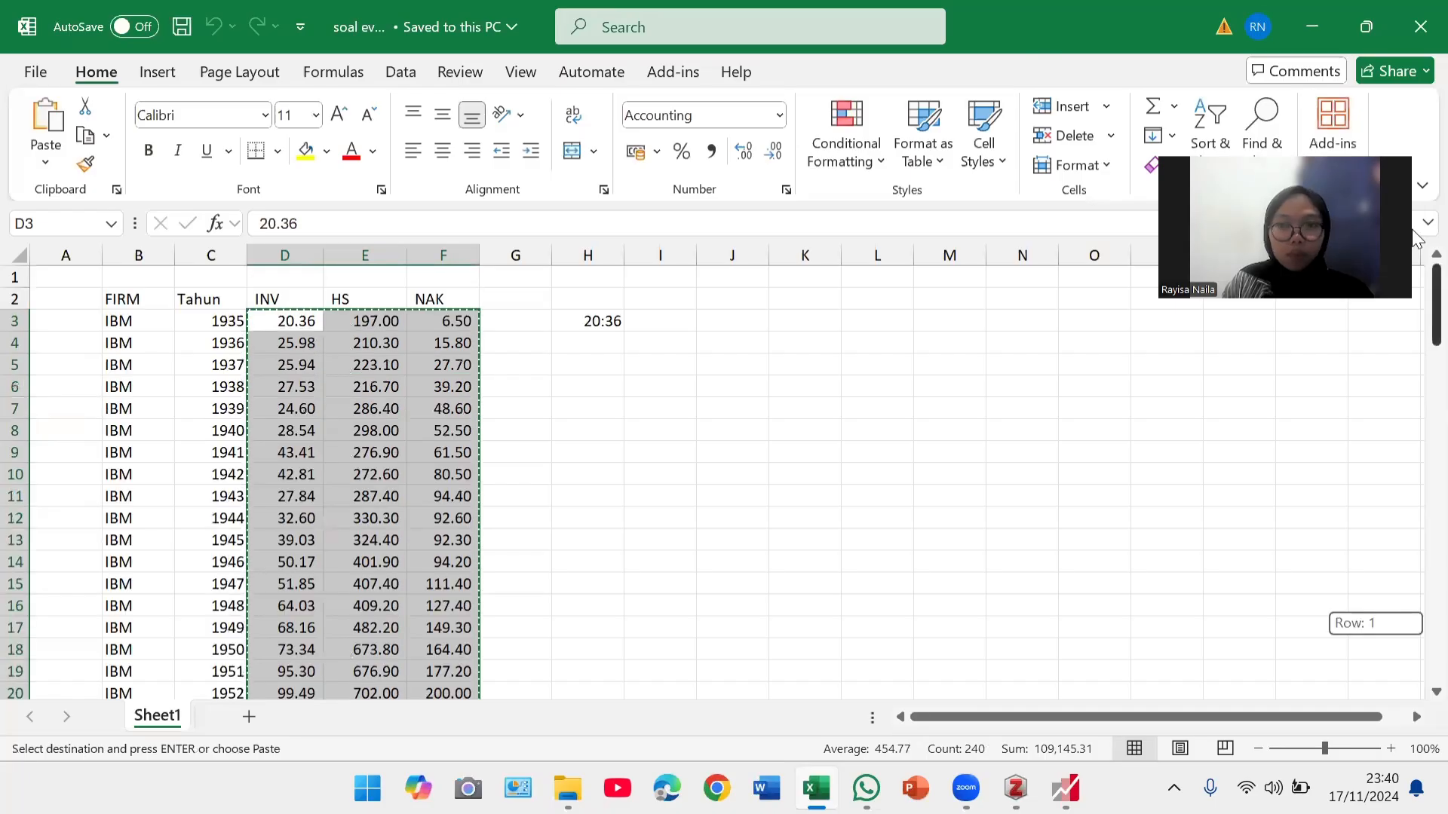
{"action": "key", "text": "alt+Tab"}
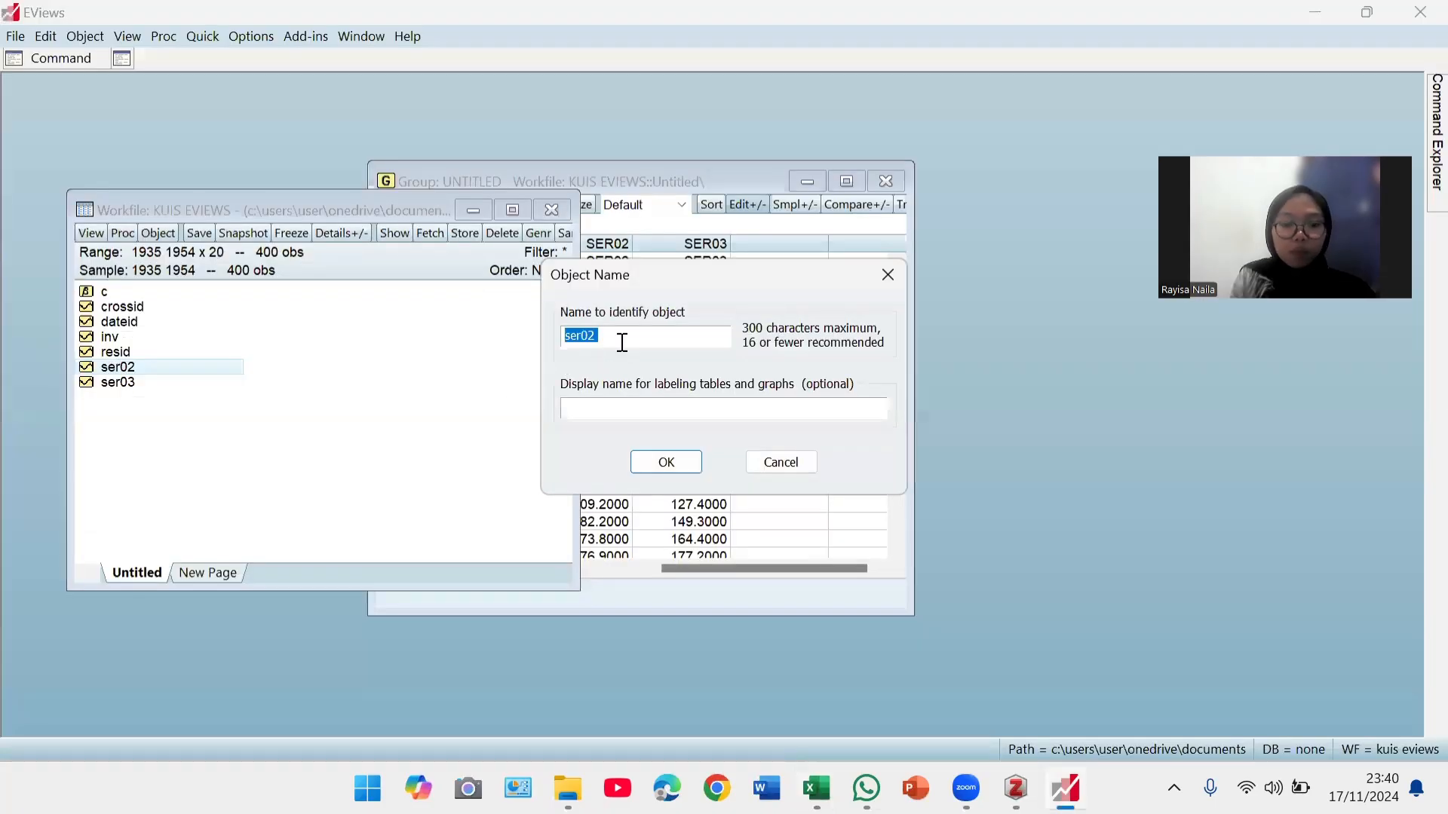
{"action": "type", "text": "hs"}
{"action": "key", "text": "Return"}
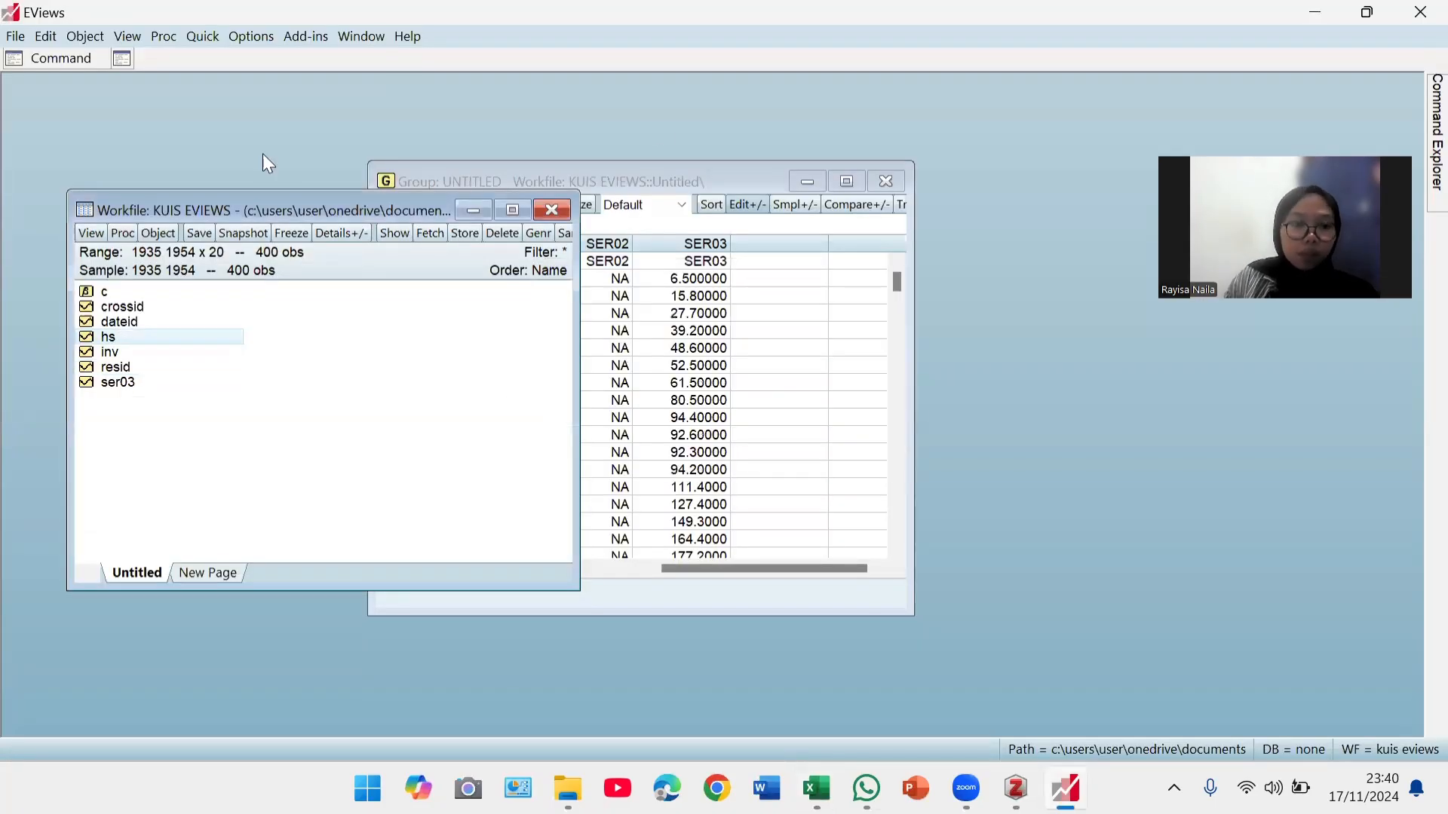
- Rename the series ser03 to nak, and close the untitled group of pasted data, confirming its deletion
{"action": "right_click", "coordinate": [134, 389]}
{"action": "left_click", "coordinate": [124, 382]}
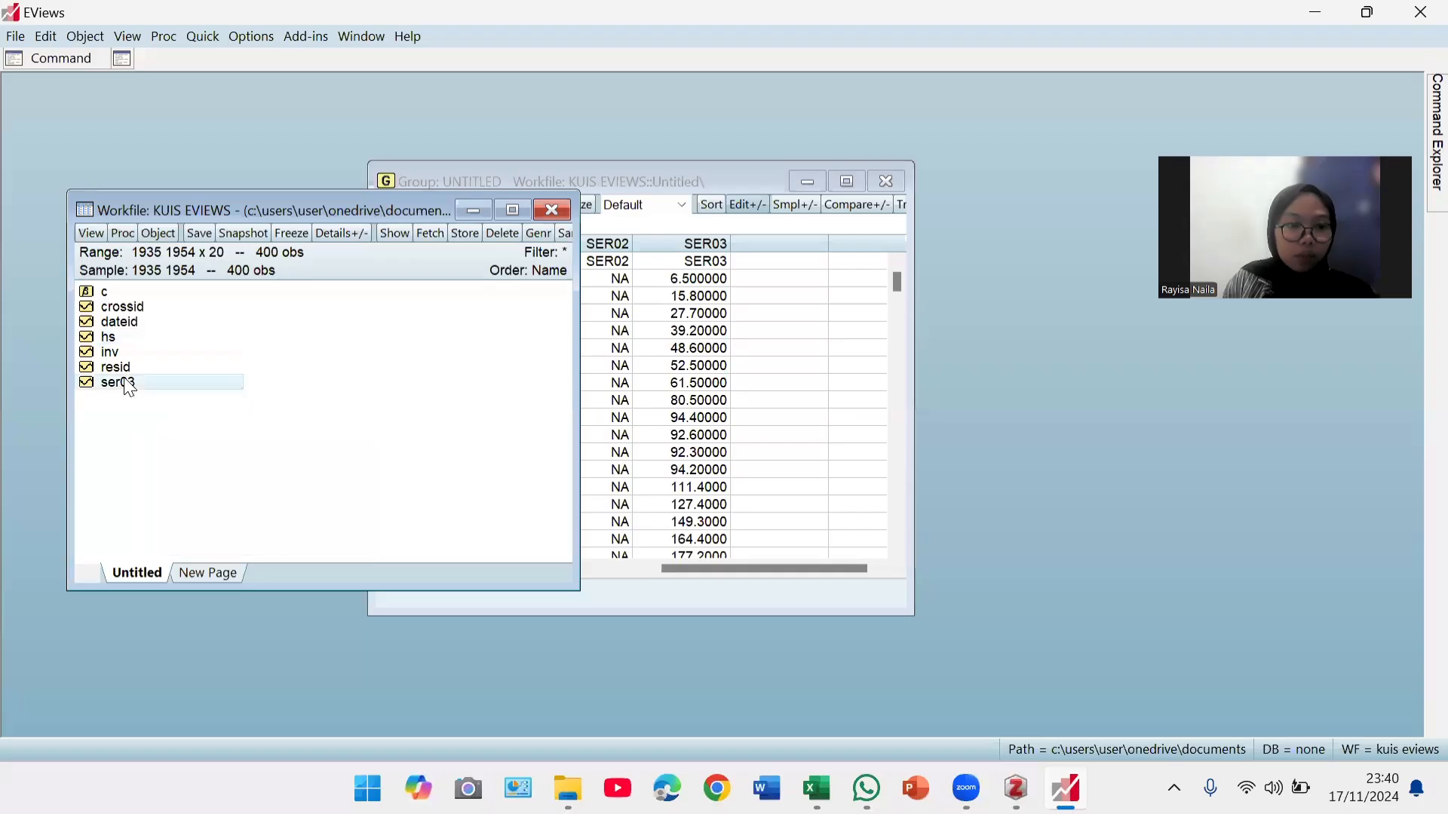
{"action": "right_click", "coordinate": [125, 382]}
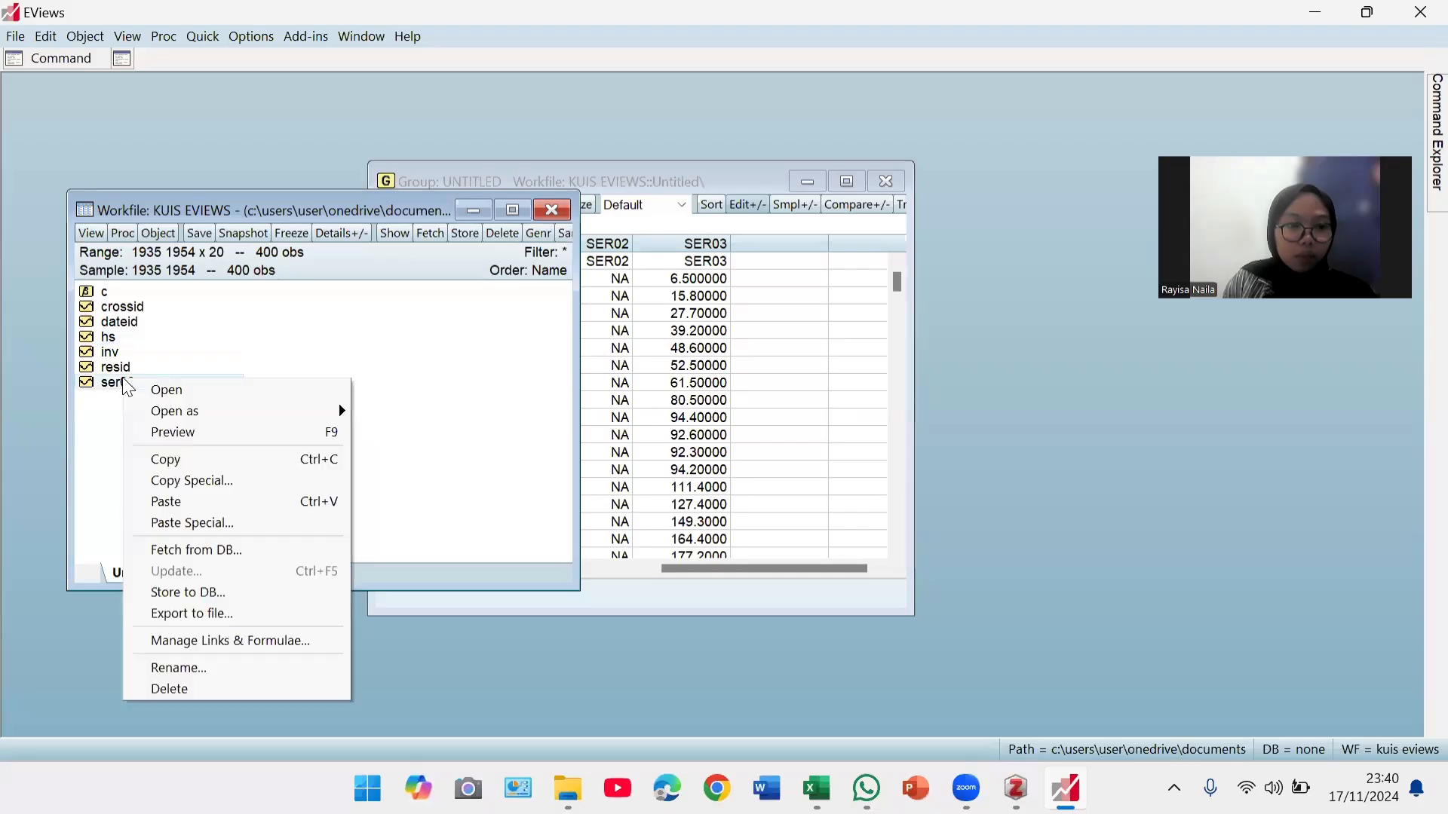
{"action": "left_click", "coordinate": [227, 669]}
{"action": "type", "text": "nak"}
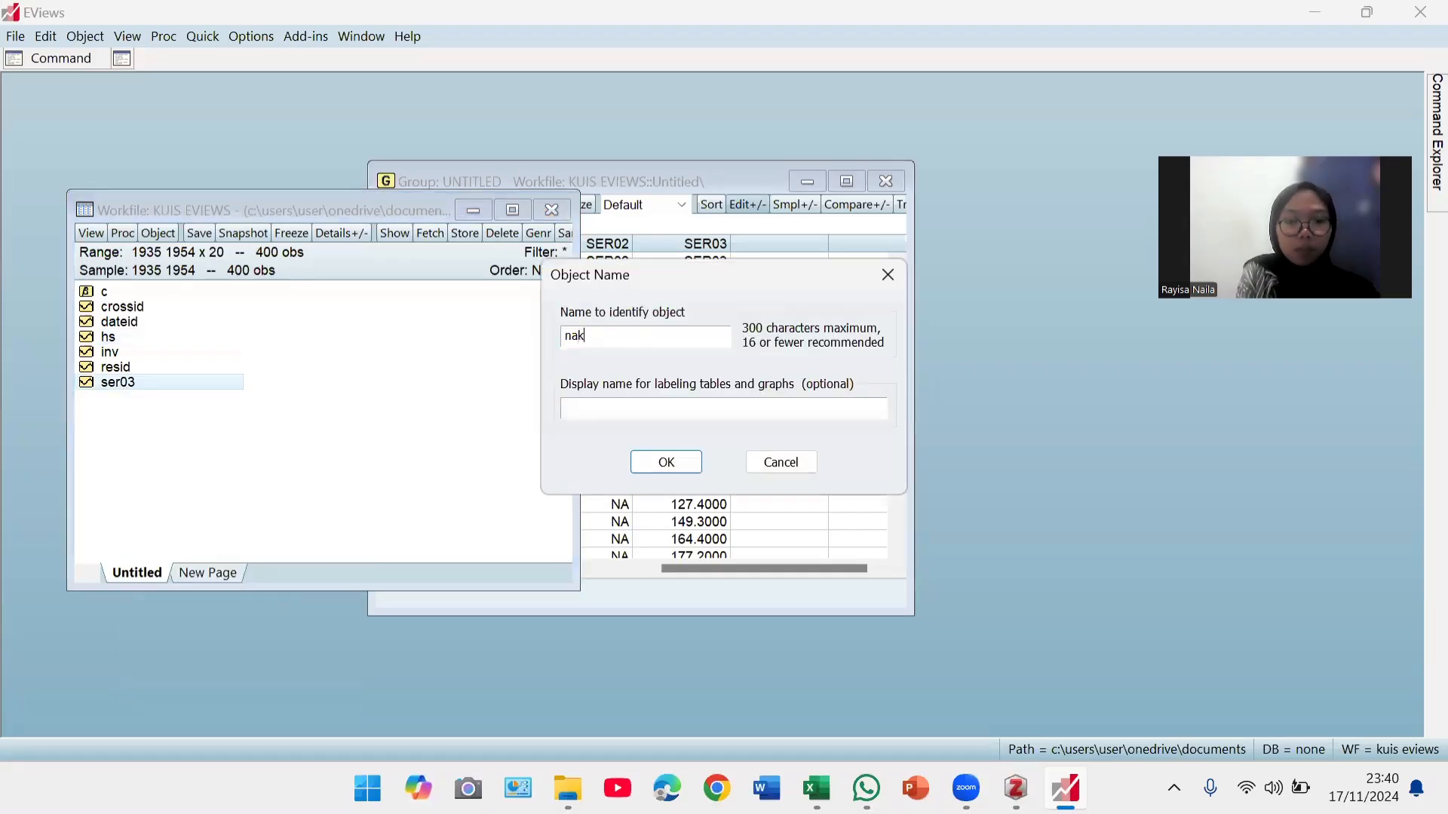
{"action": "left_click", "coordinate": [666, 462]}
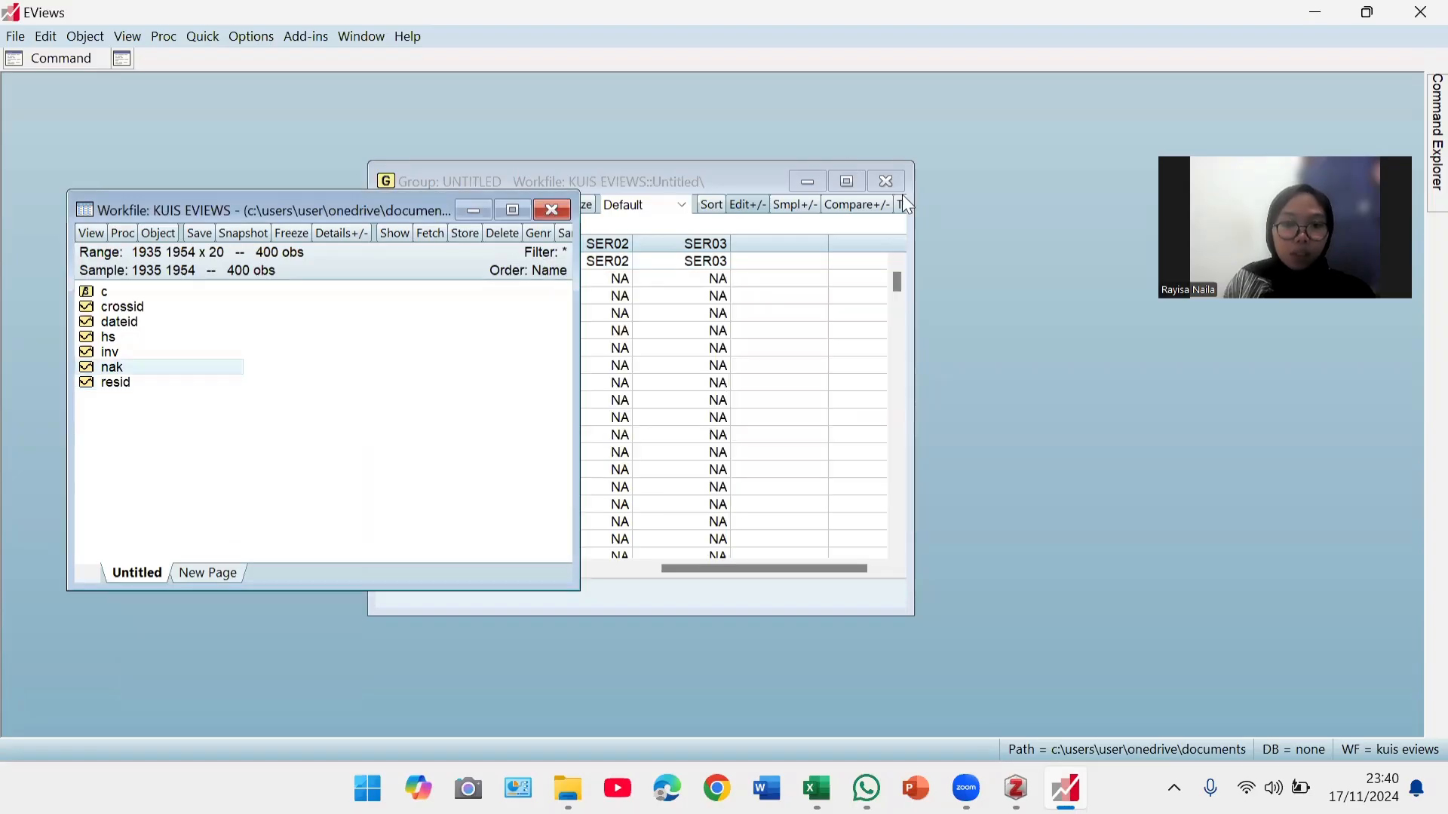
{"action": "left_click", "coordinate": [886, 184]}
{"action": "left_click", "coordinate": [685, 427]}
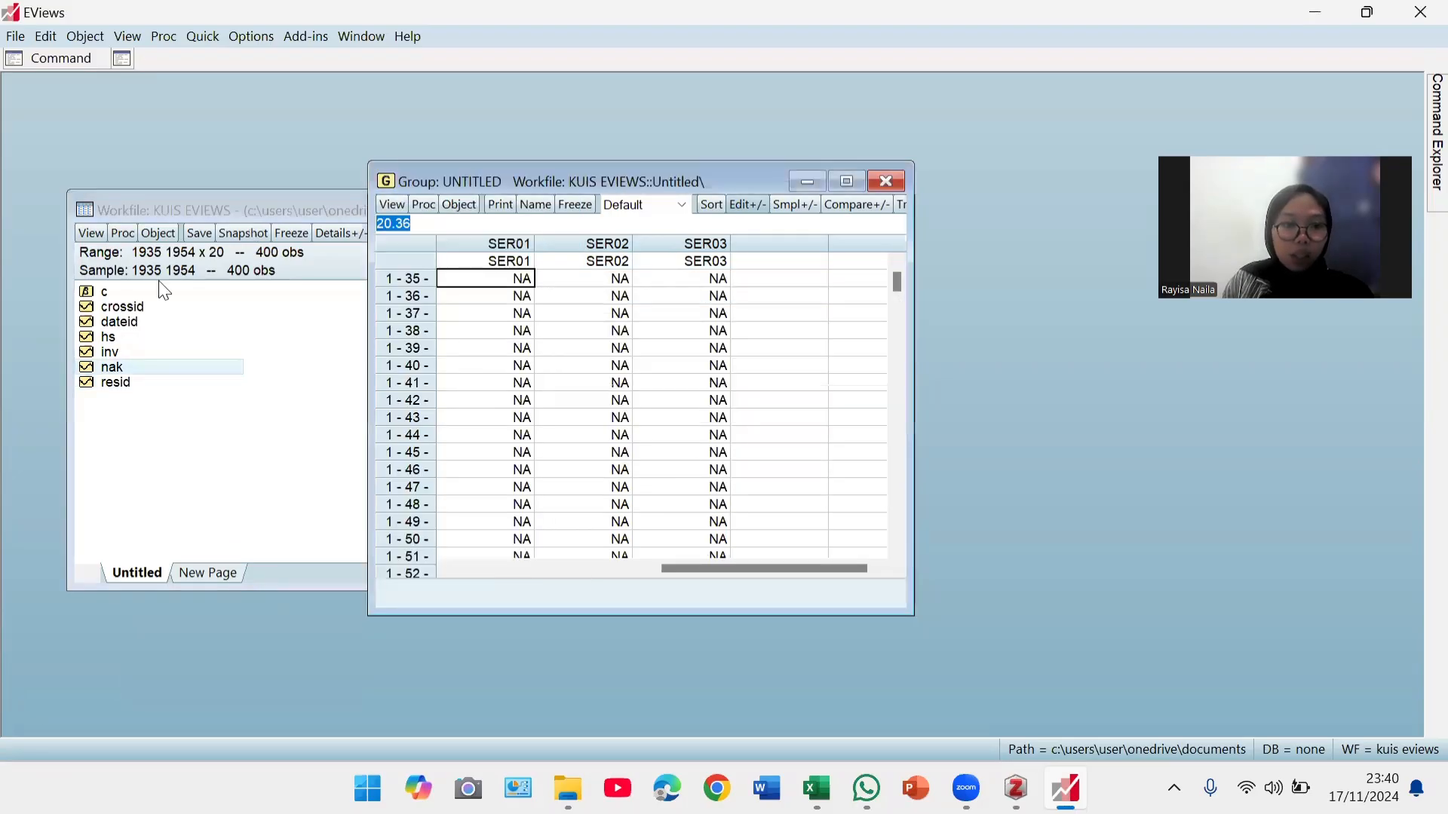
- Open the series inv, hs and nak together as a group in that order, and place it beside the workfile
{"action": "left_click", "coordinate": [122, 338]}
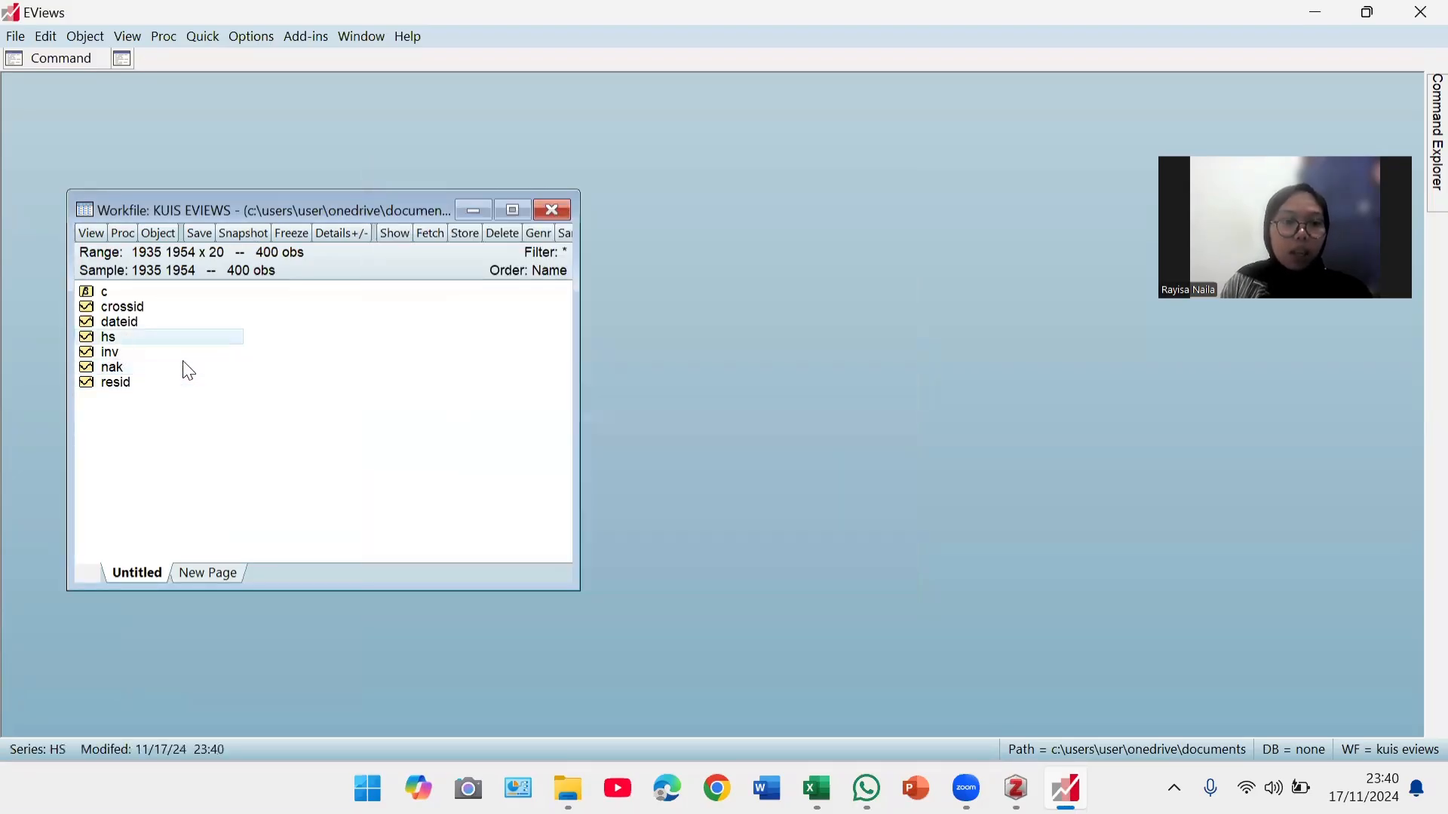
{"action": "left_click", "coordinate": [133, 353]}
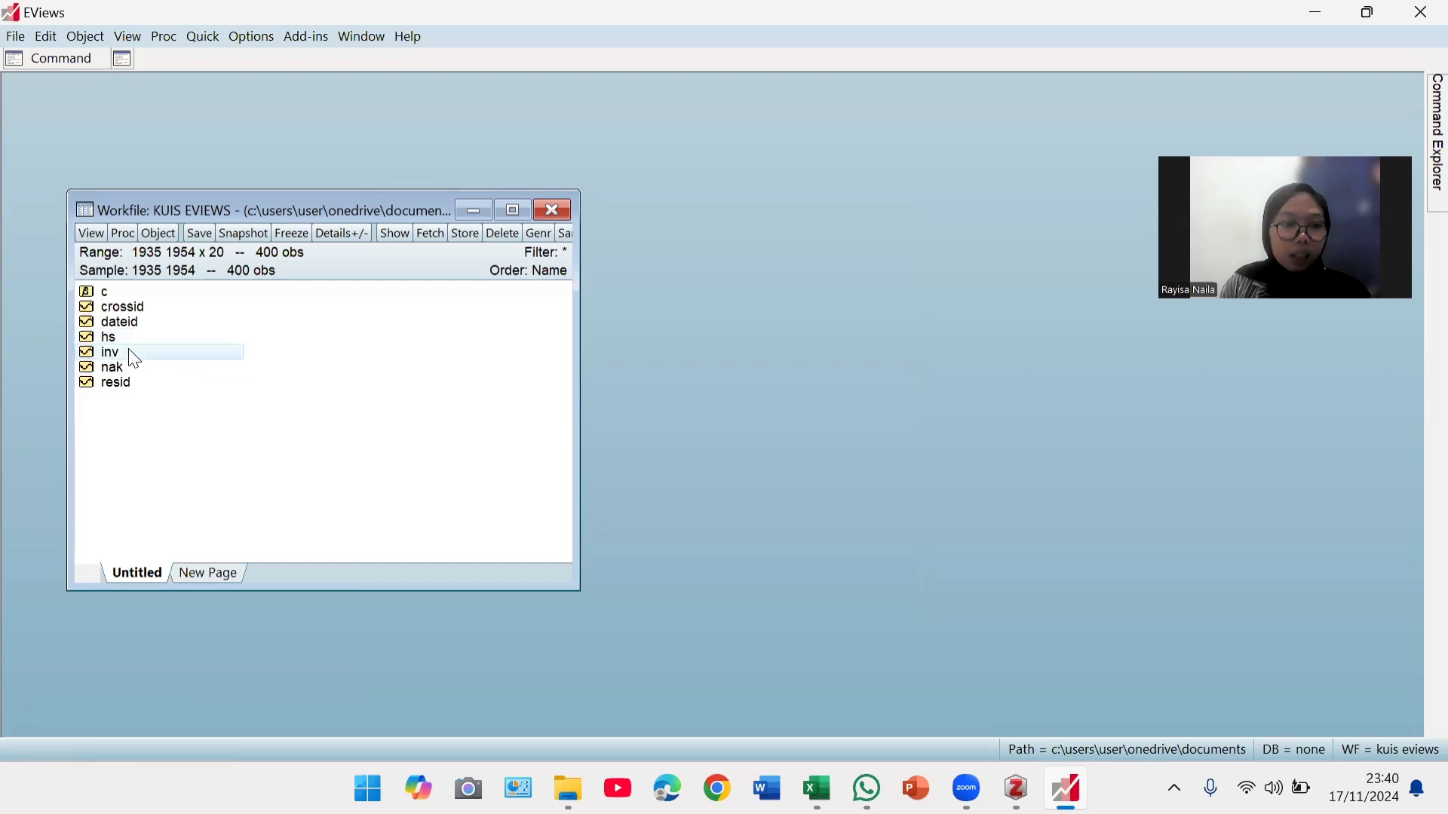
{"action": "left_click", "coordinate": [128, 339], "text": "ctrl"}
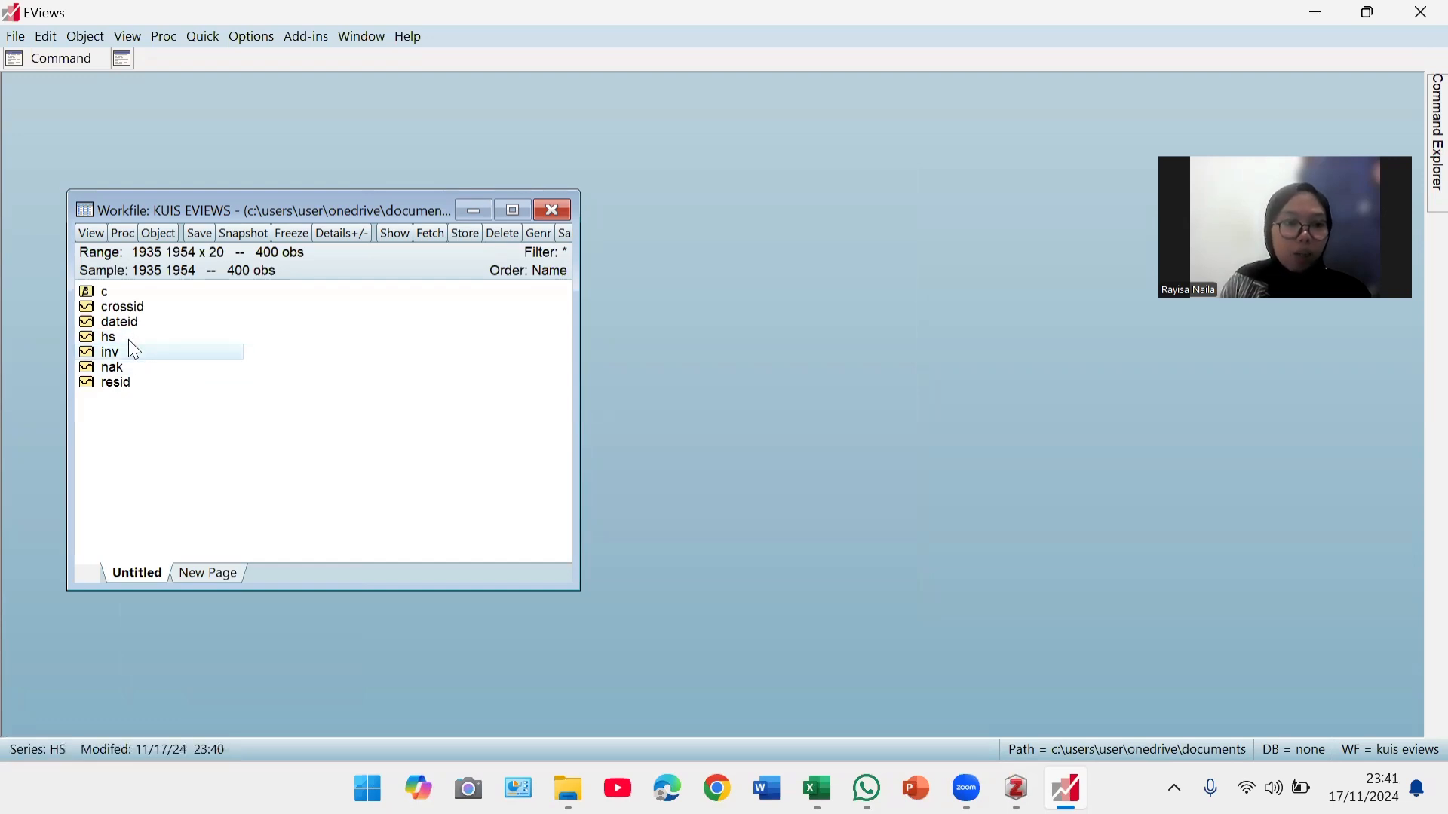
{"action": "left_click", "coordinate": [137, 368], "text": "ctrl"}
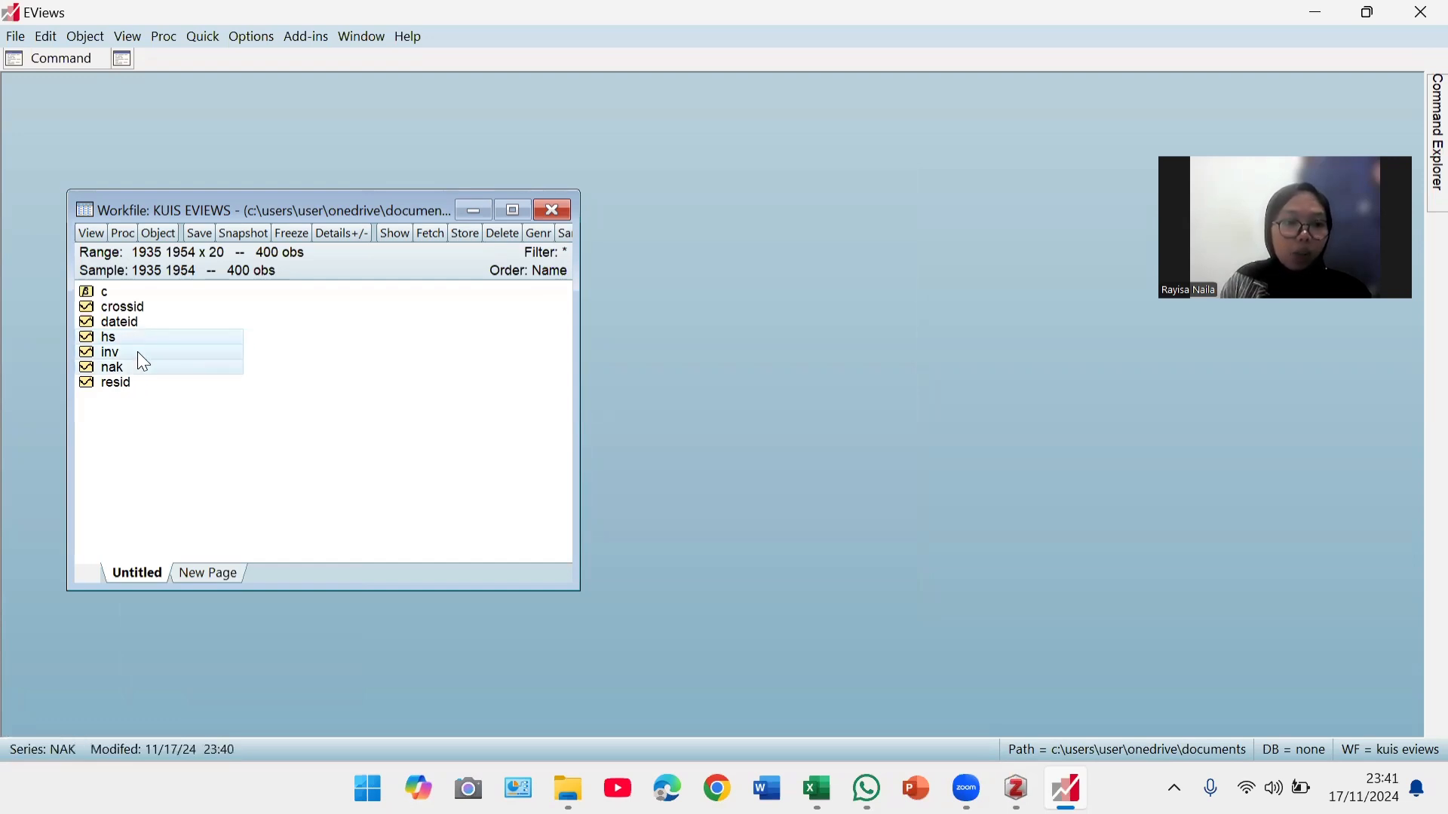
{"action": "right_click", "coordinate": [137, 349]}
{"action": "mouse_move", "coordinate": [329, 352]}
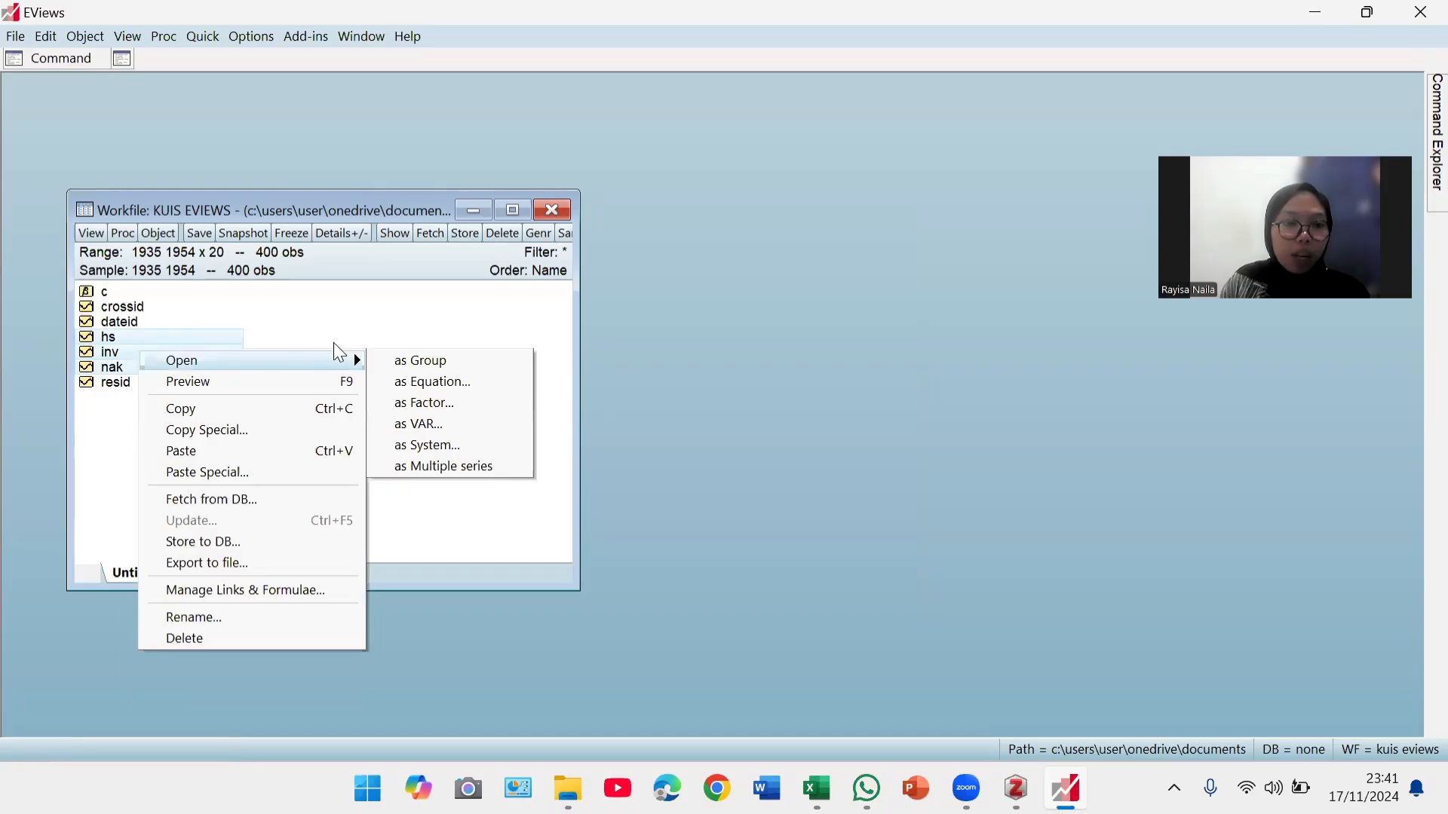
{"action": "left_click", "coordinate": [390, 359]}
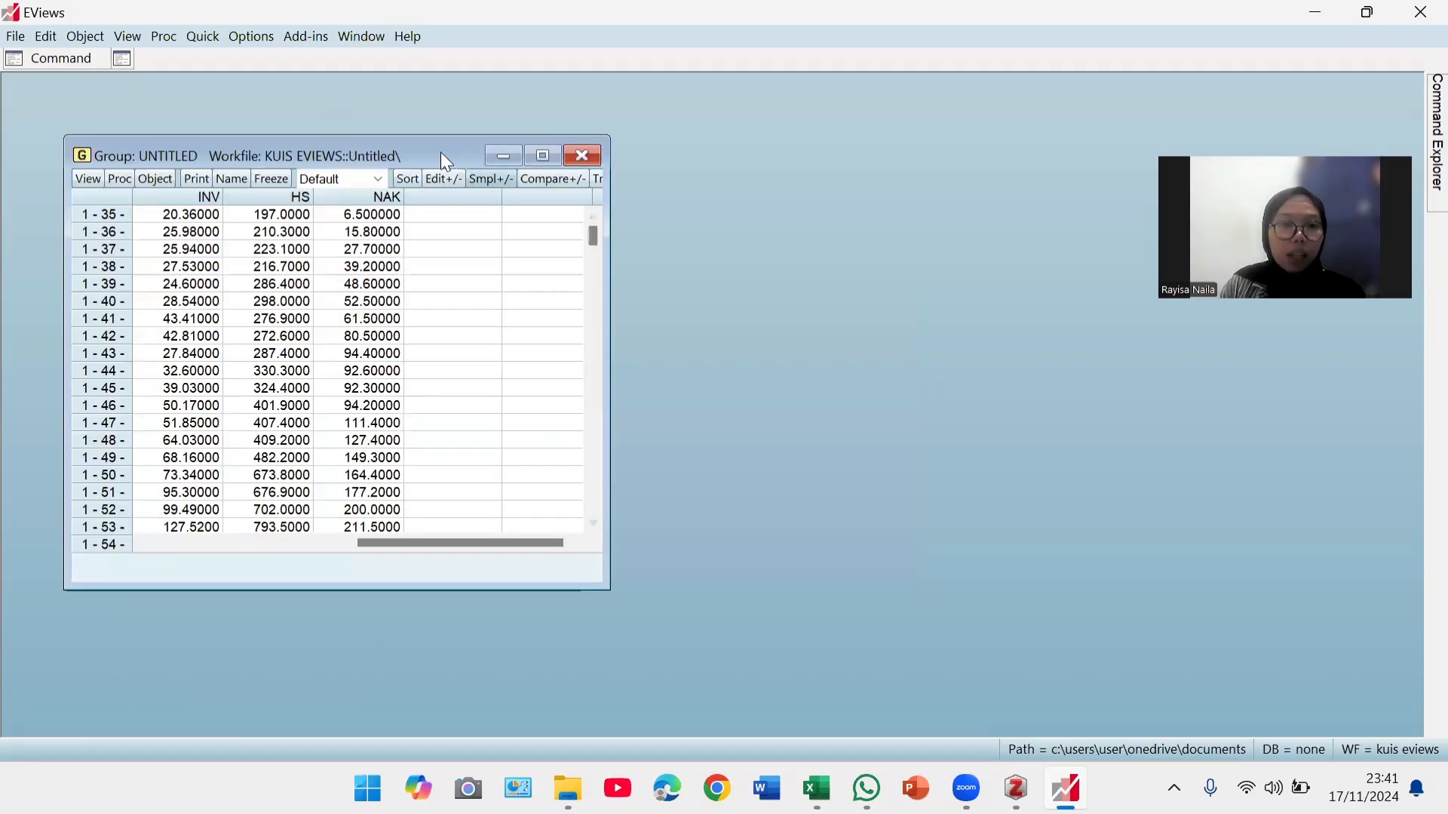
{"action": "left_click_drag", "start_coordinate": [440, 151], "coordinate": [858, 213]}
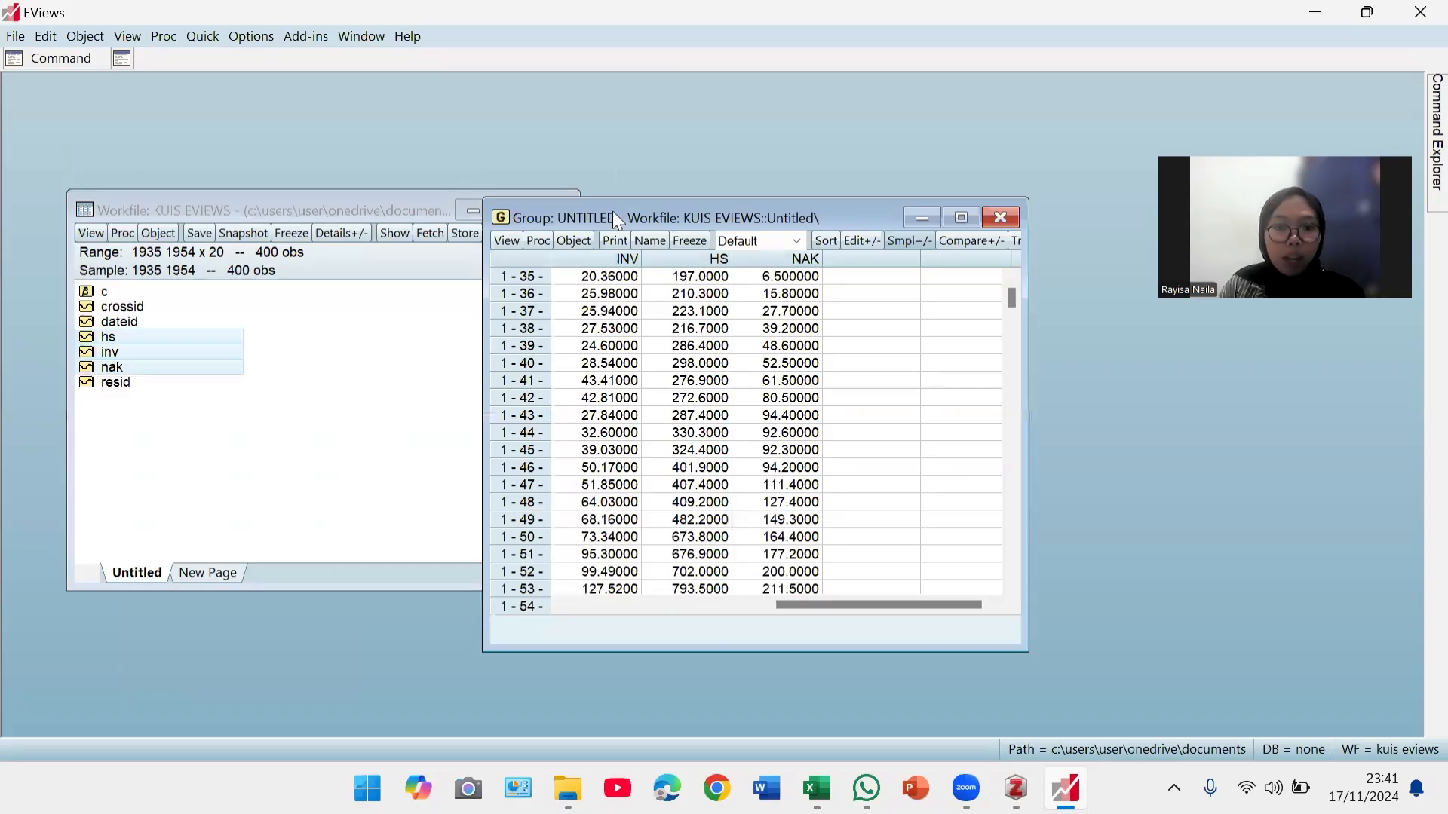
- Close the KUIS EVIEWS workfile without saving its changes, confirming the deletion of all untitled objects
{"action": "left_click", "coordinate": [319, 419]}
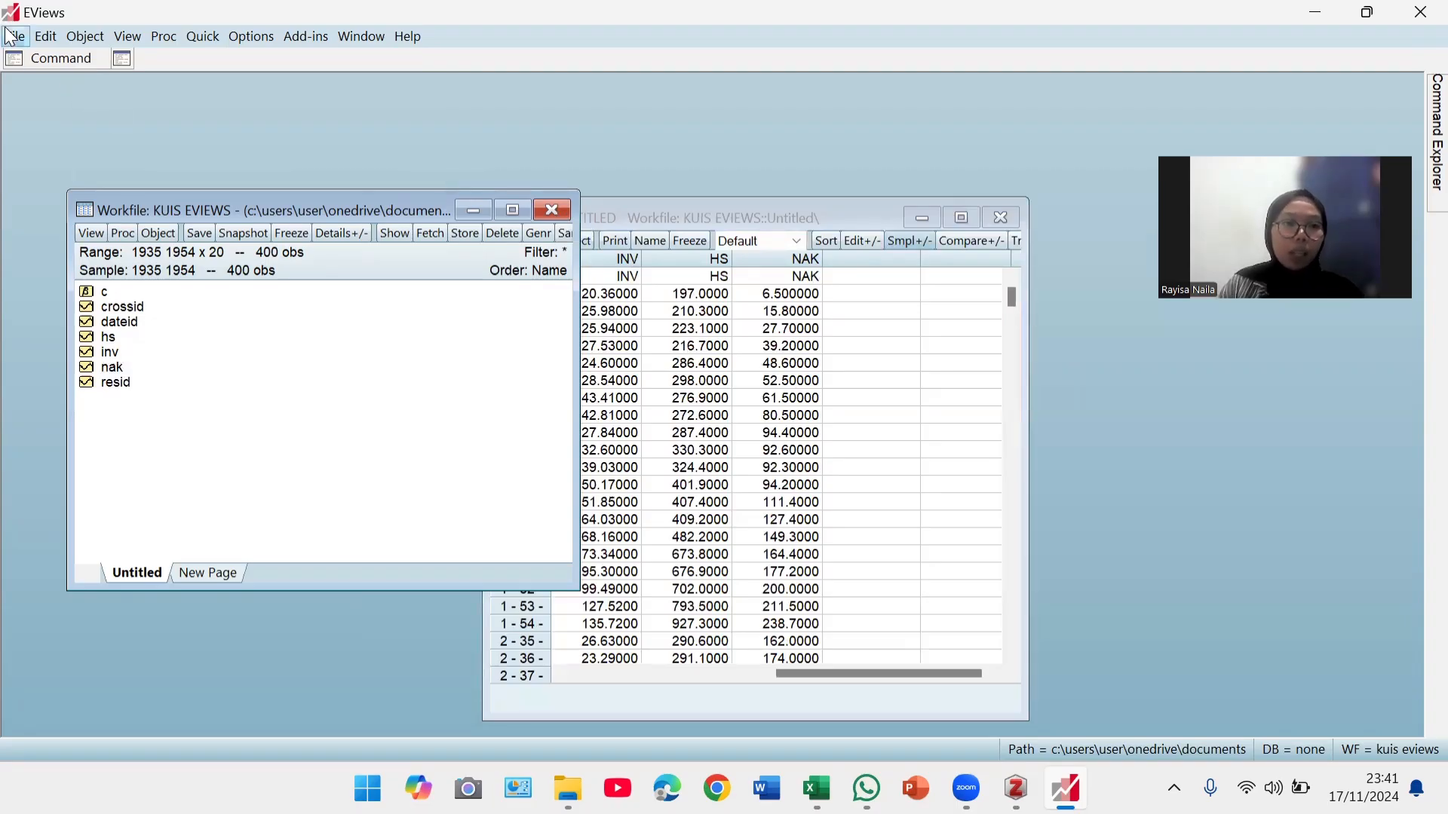
{"action": "left_click", "coordinate": [552, 217]}
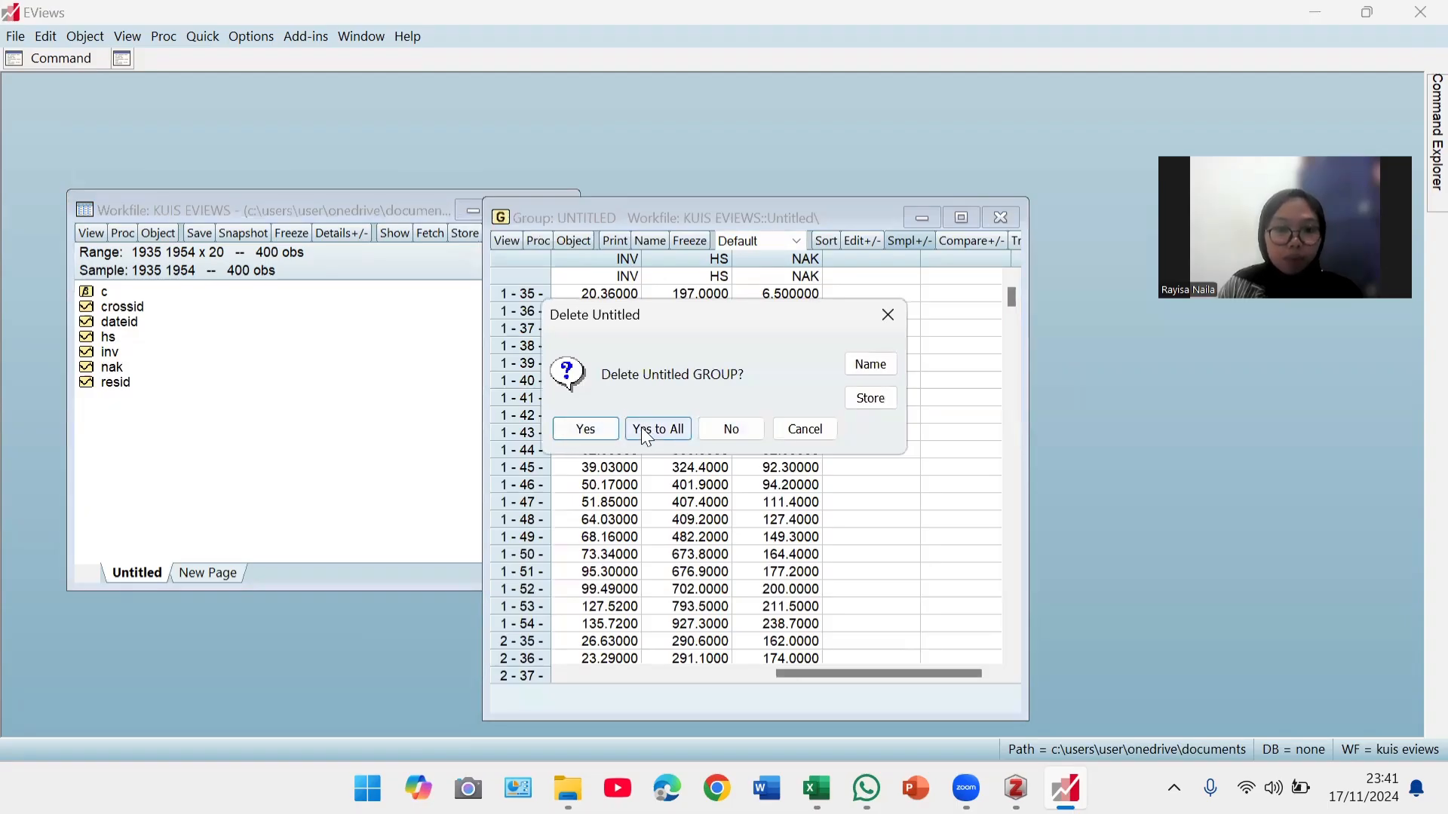
{"action": "left_click", "coordinate": [646, 430]}
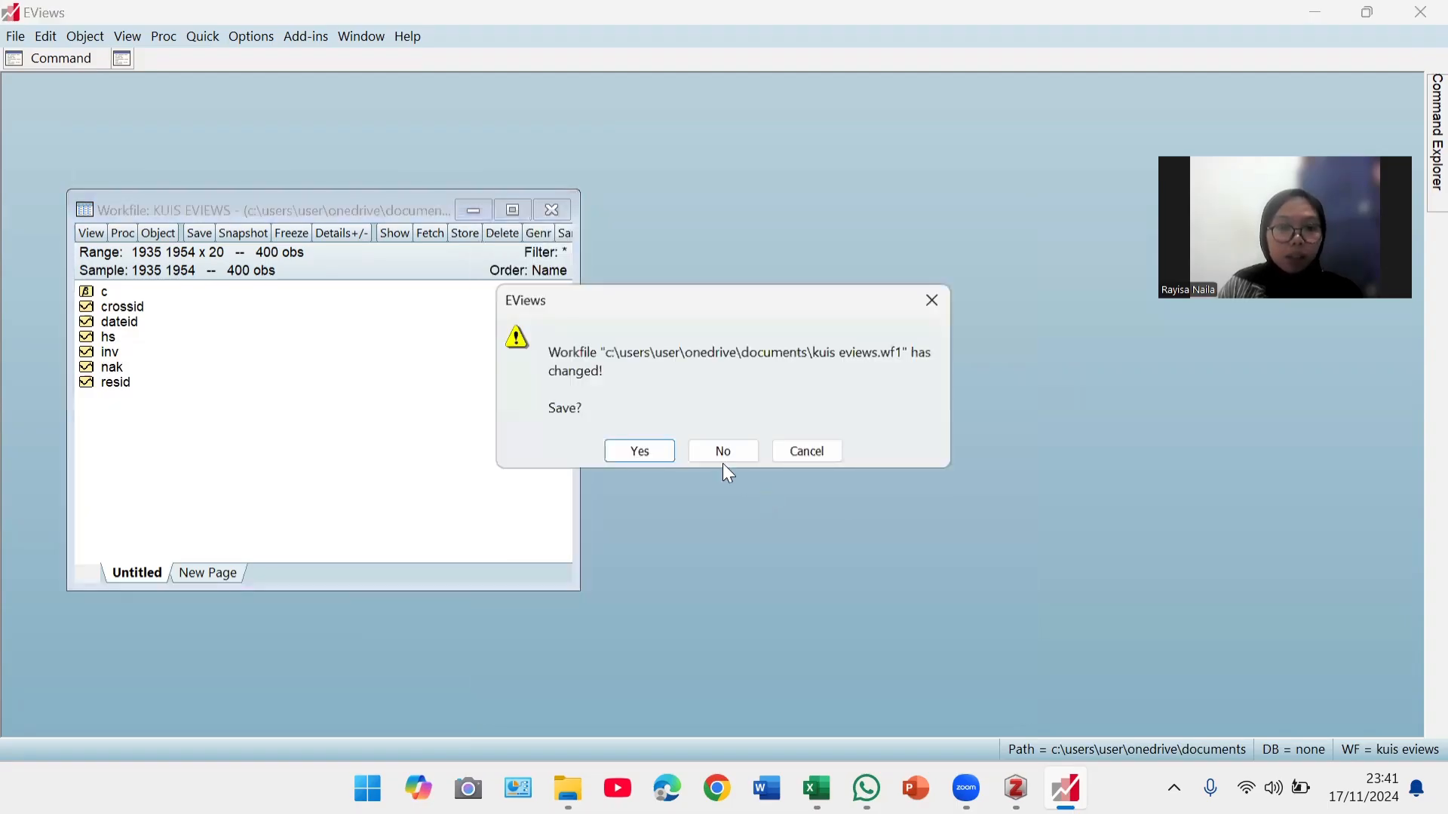
{"action": "left_click", "coordinate": [701, 453]}
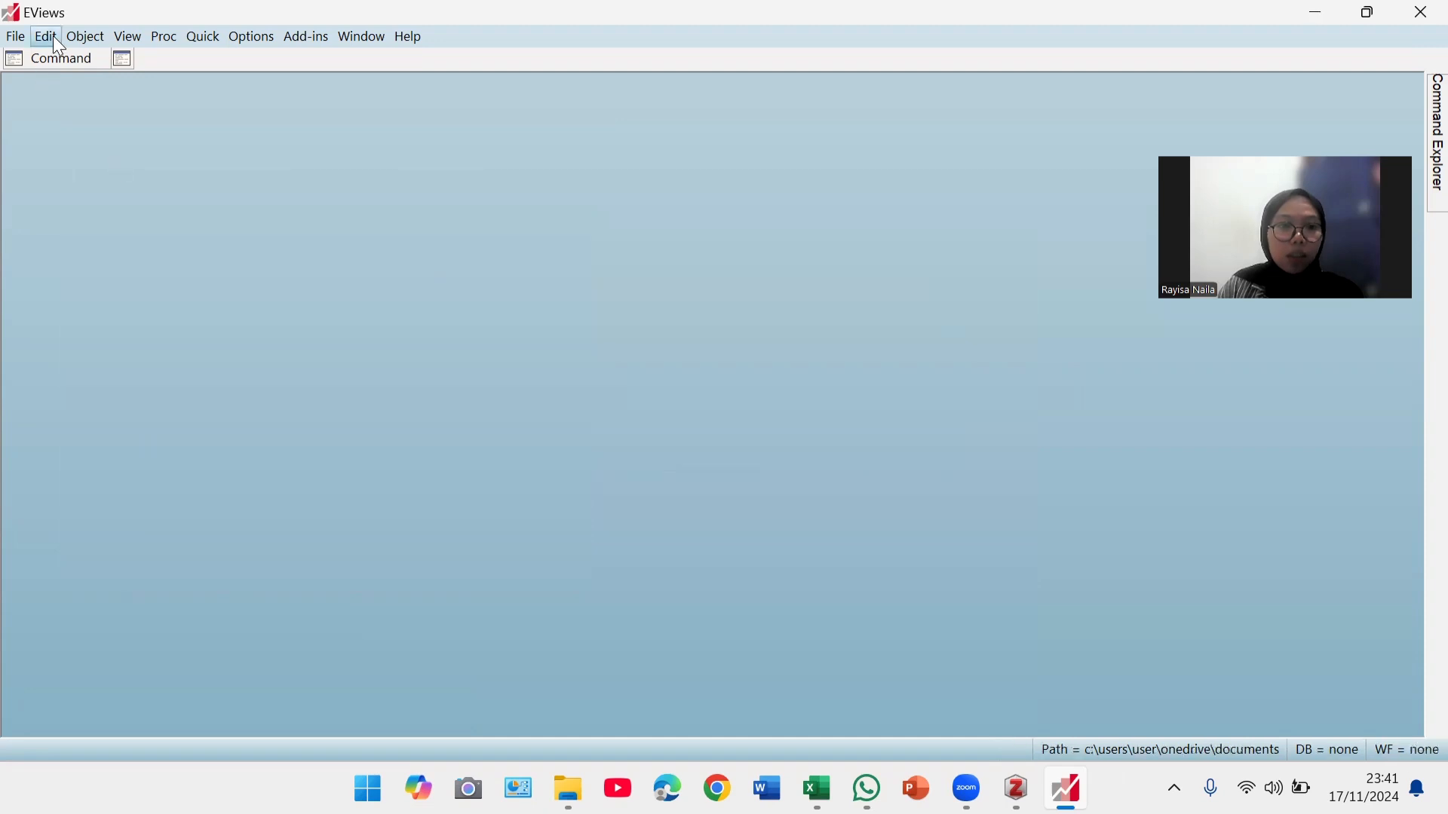
- Import from file the Excel workbook "soal eviews" stored in the university OneDrive folder
{"action": "left_click", "coordinate": [13, 38]}
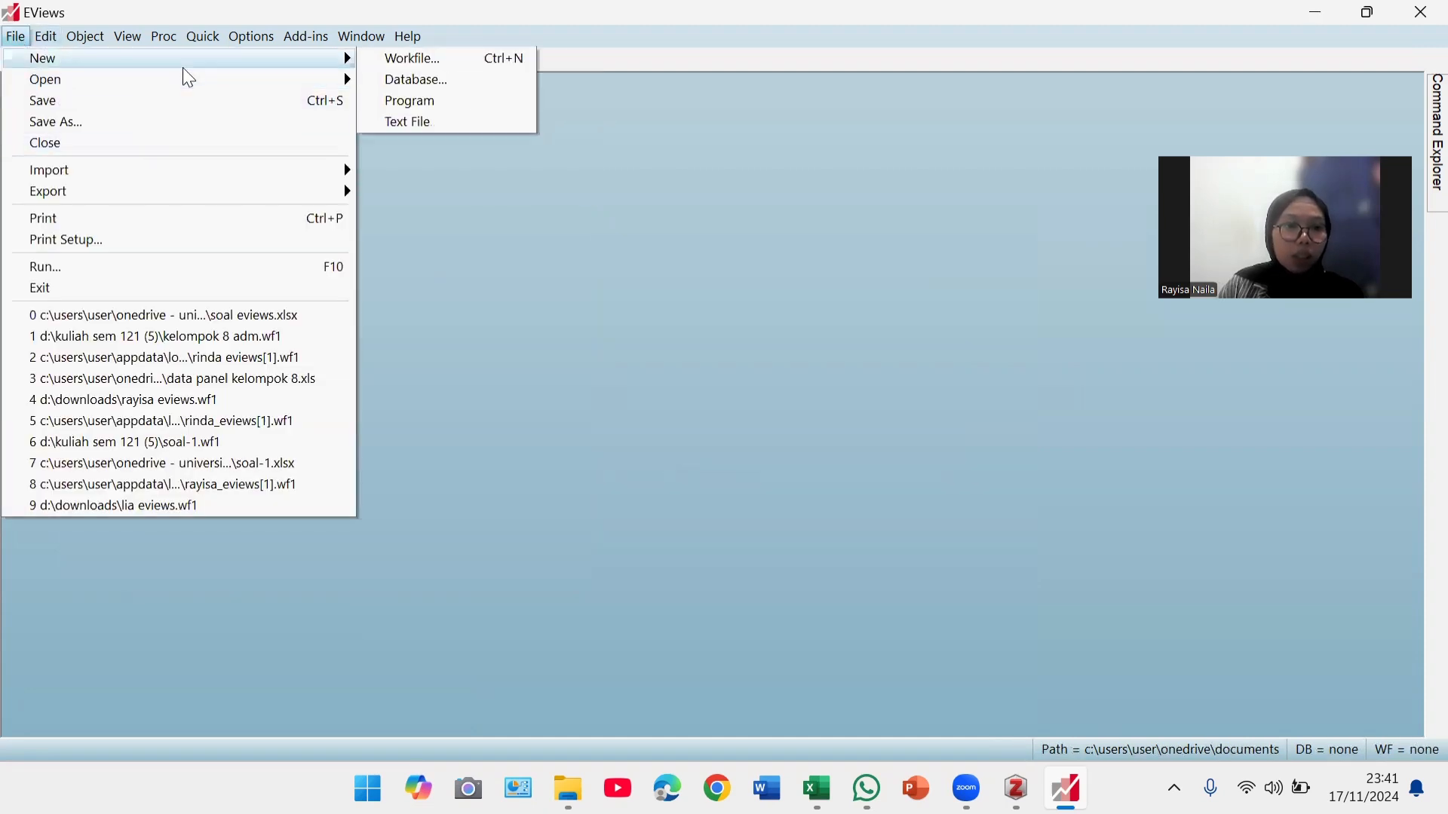
{"action": "mouse_move", "coordinate": [196, 179]}
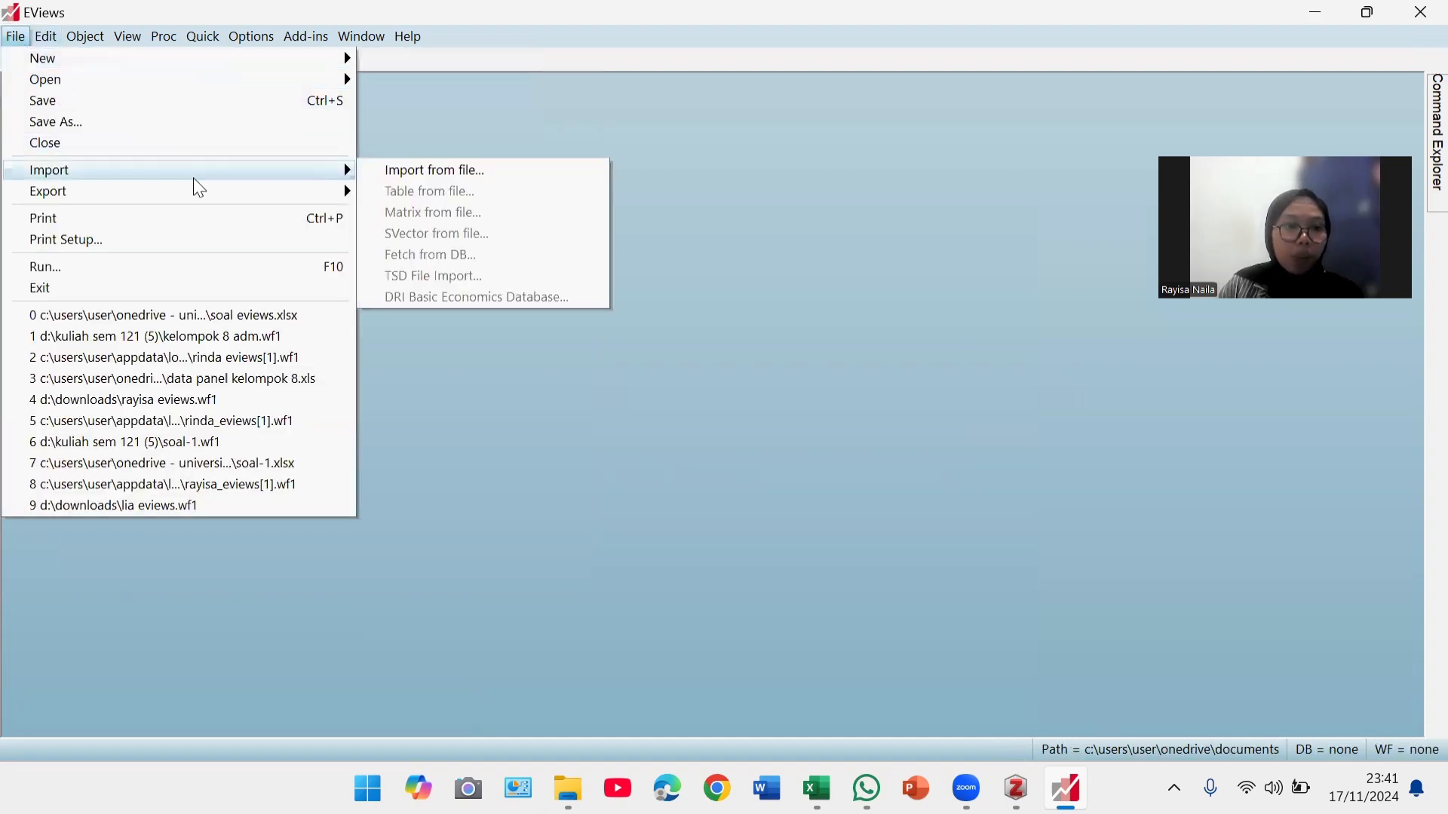
{"action": "left_click", "coordinate": [377, 168]}
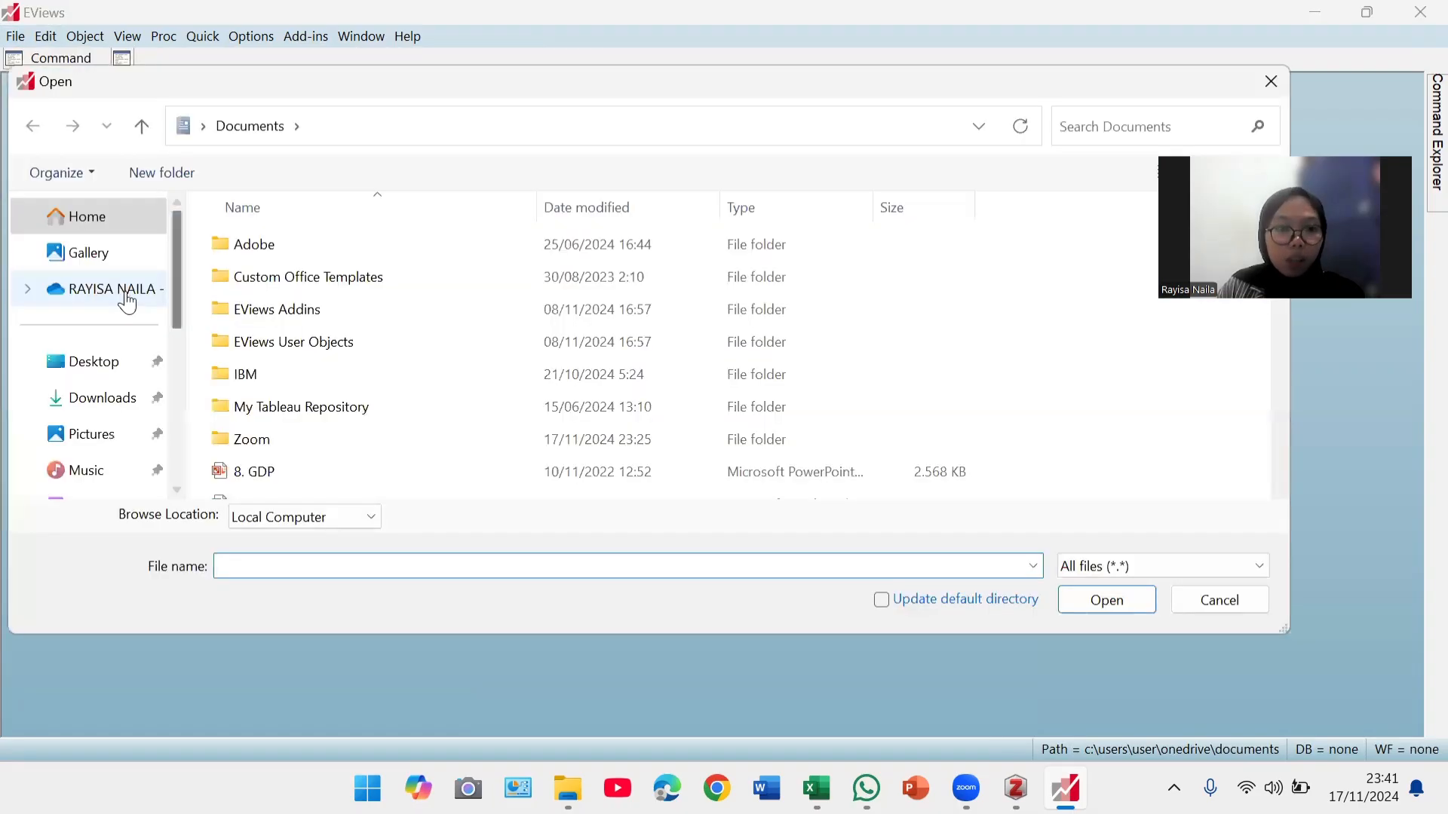
{"action": "left_click", "coordinate": [126, 300]}
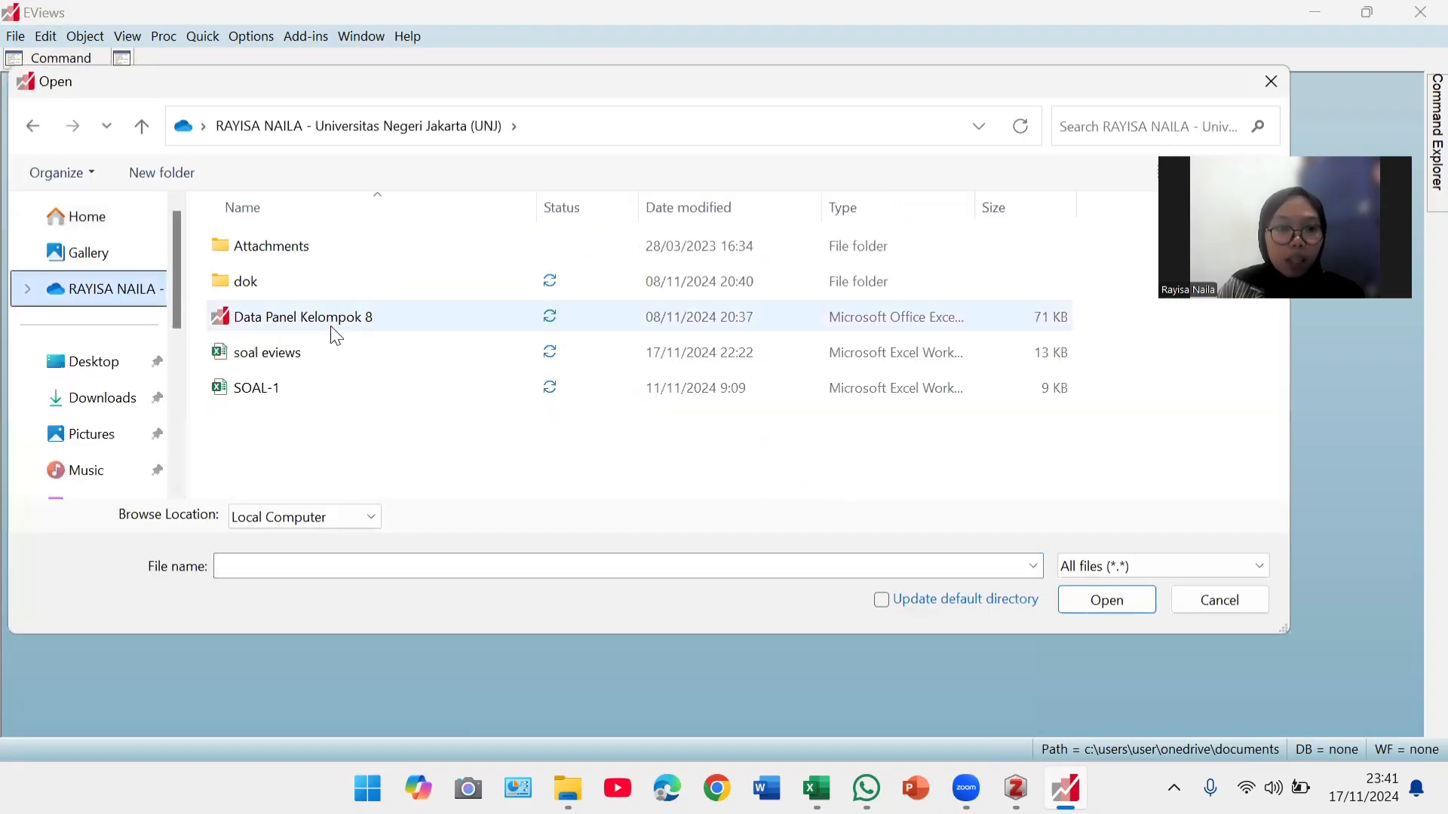
{"action": "left_click", "coordinate": [286, 366]}
{"action": "left_click", "coordinate": [1076, 601]}
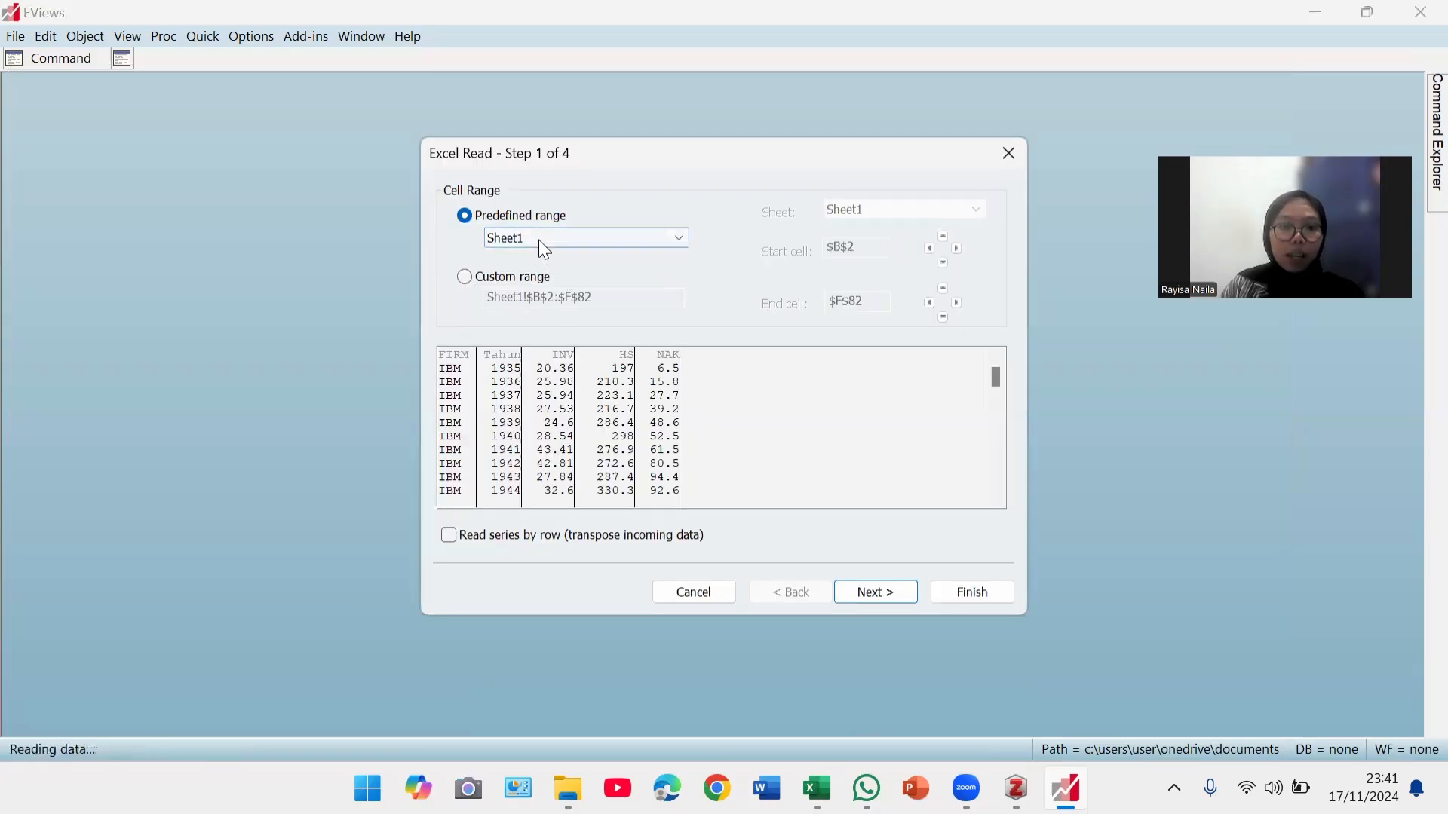
- Keep Sheet1 as the predefined range and one names-only header line, and advance the Excel import to its final stage
{"action": "left_click", "coordinate": [538, 240]}
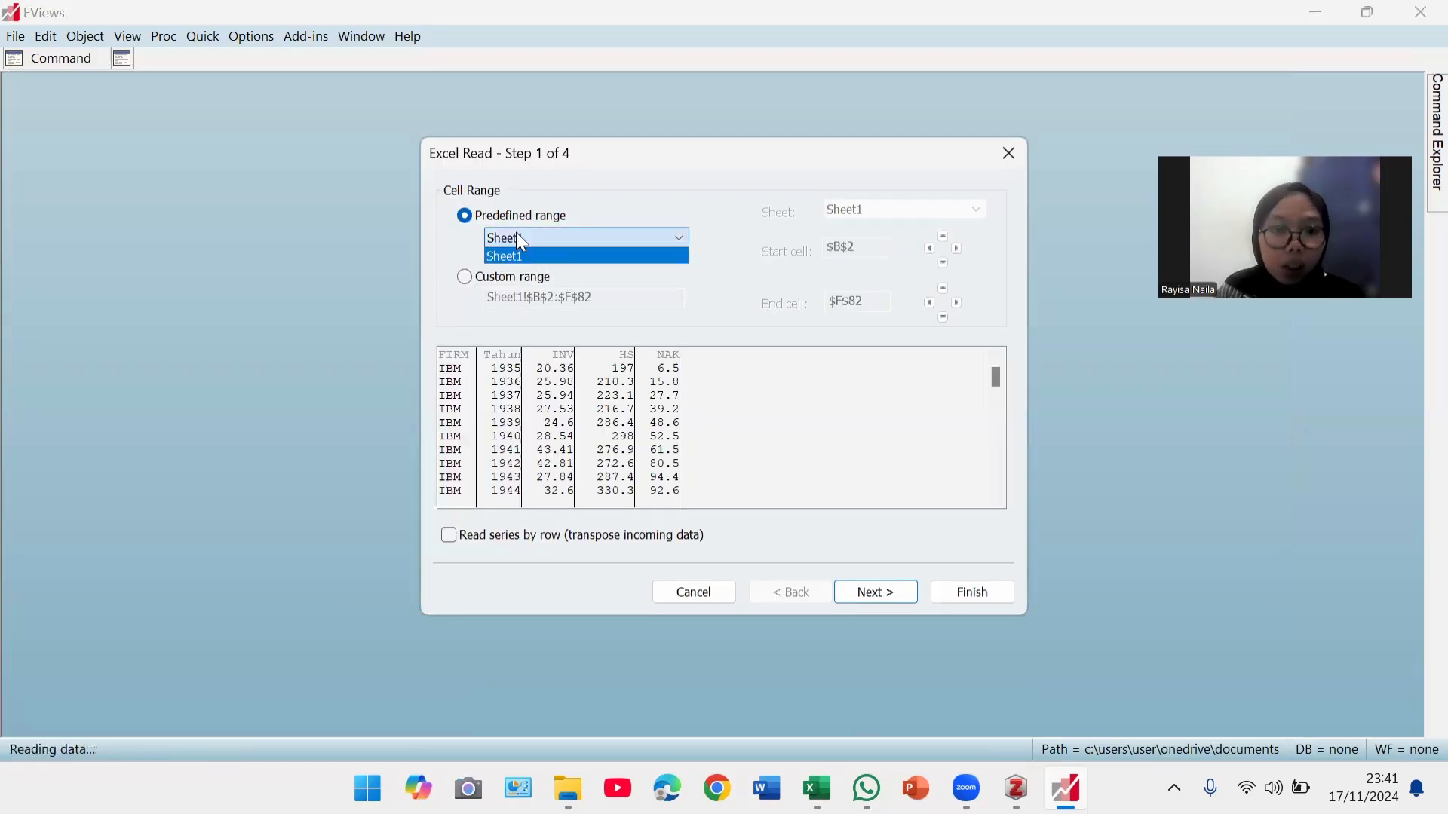
{"action": "left_click", "coordinate": [522, 235]}
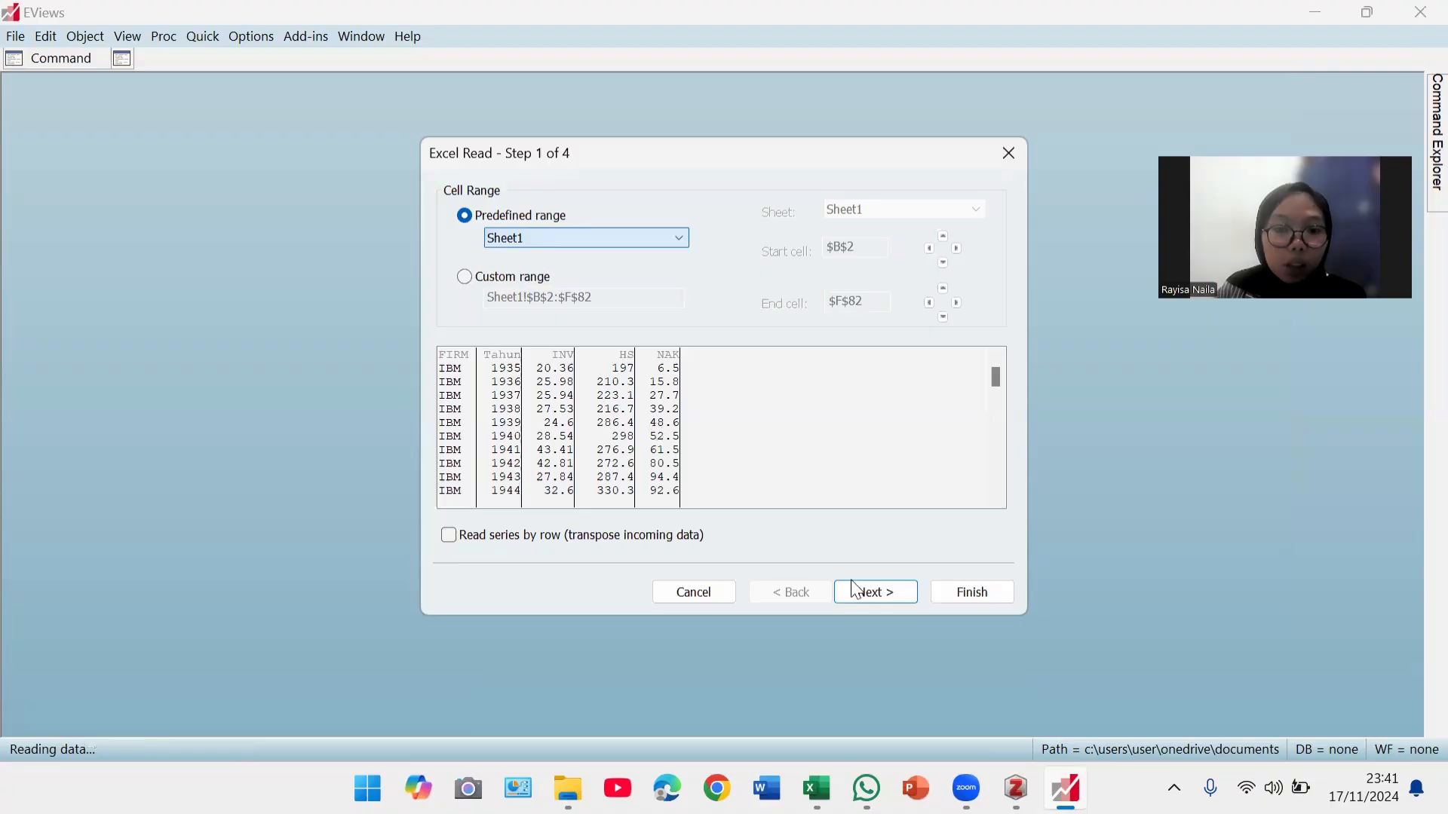
{"action": "left_click", "coordinate": [872, 605]}
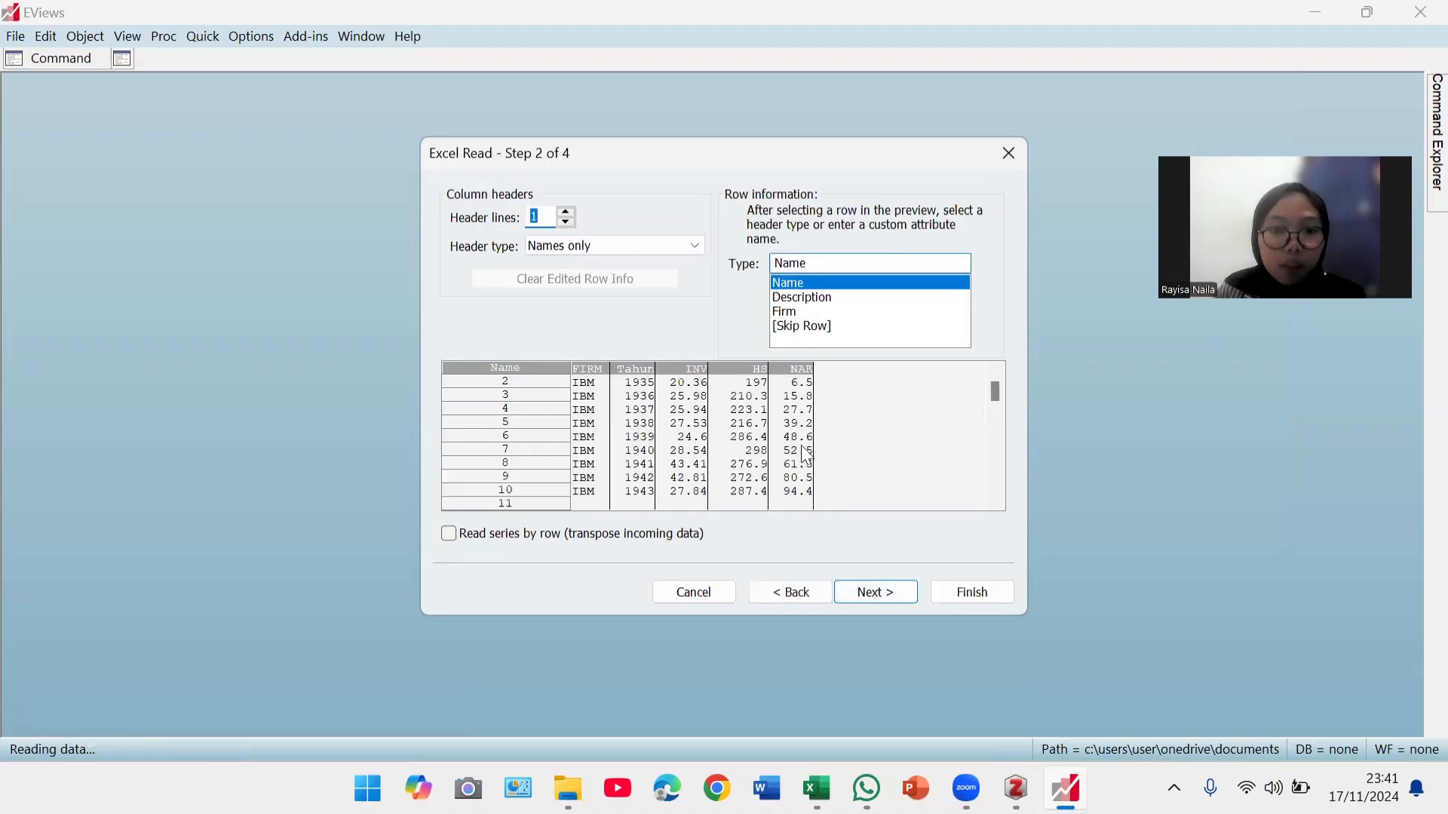
{"action": "left_click", "coordinate": [852, 590]}
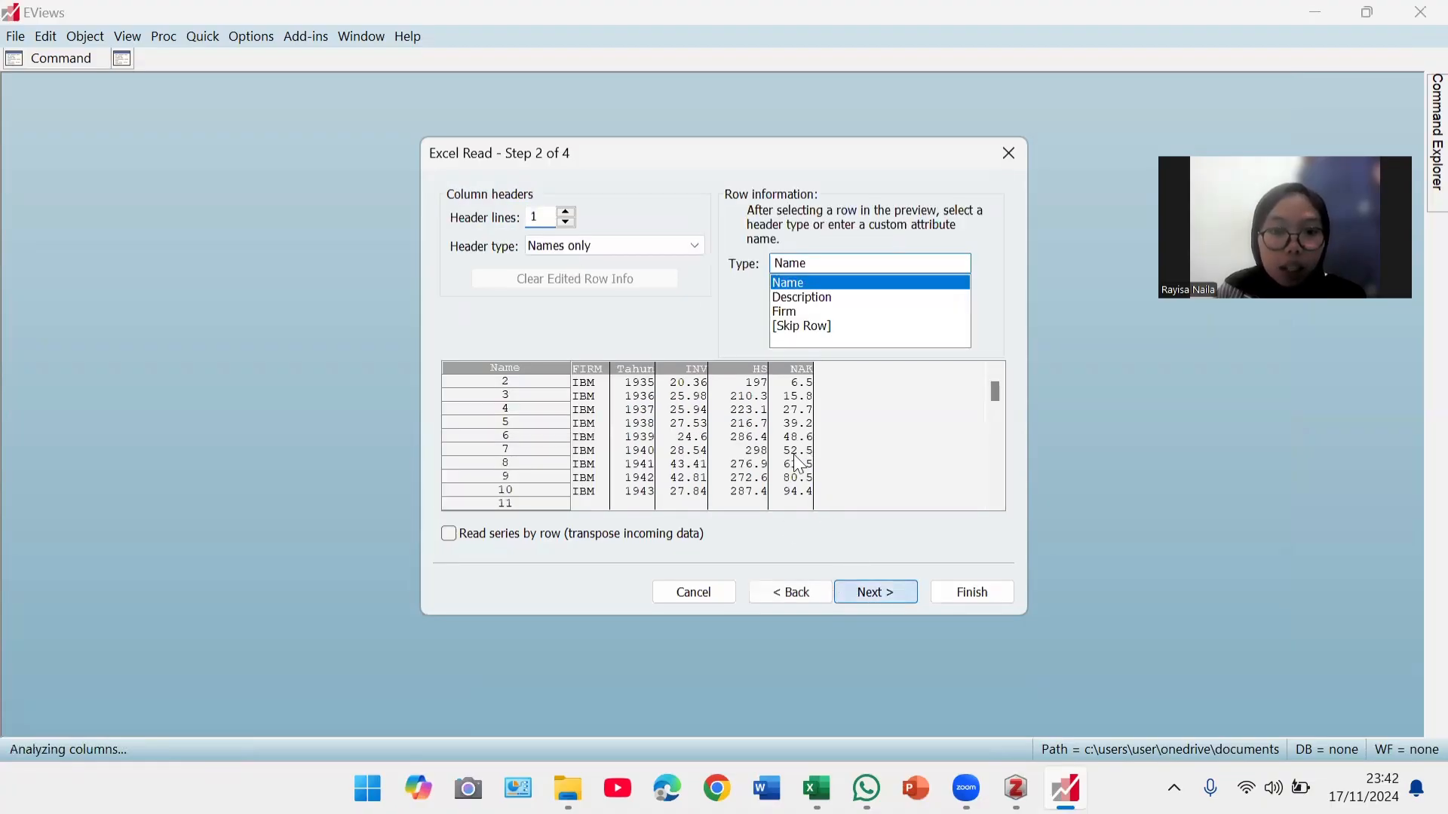
{"action": "left_click", "coordinate": [870, 596]}
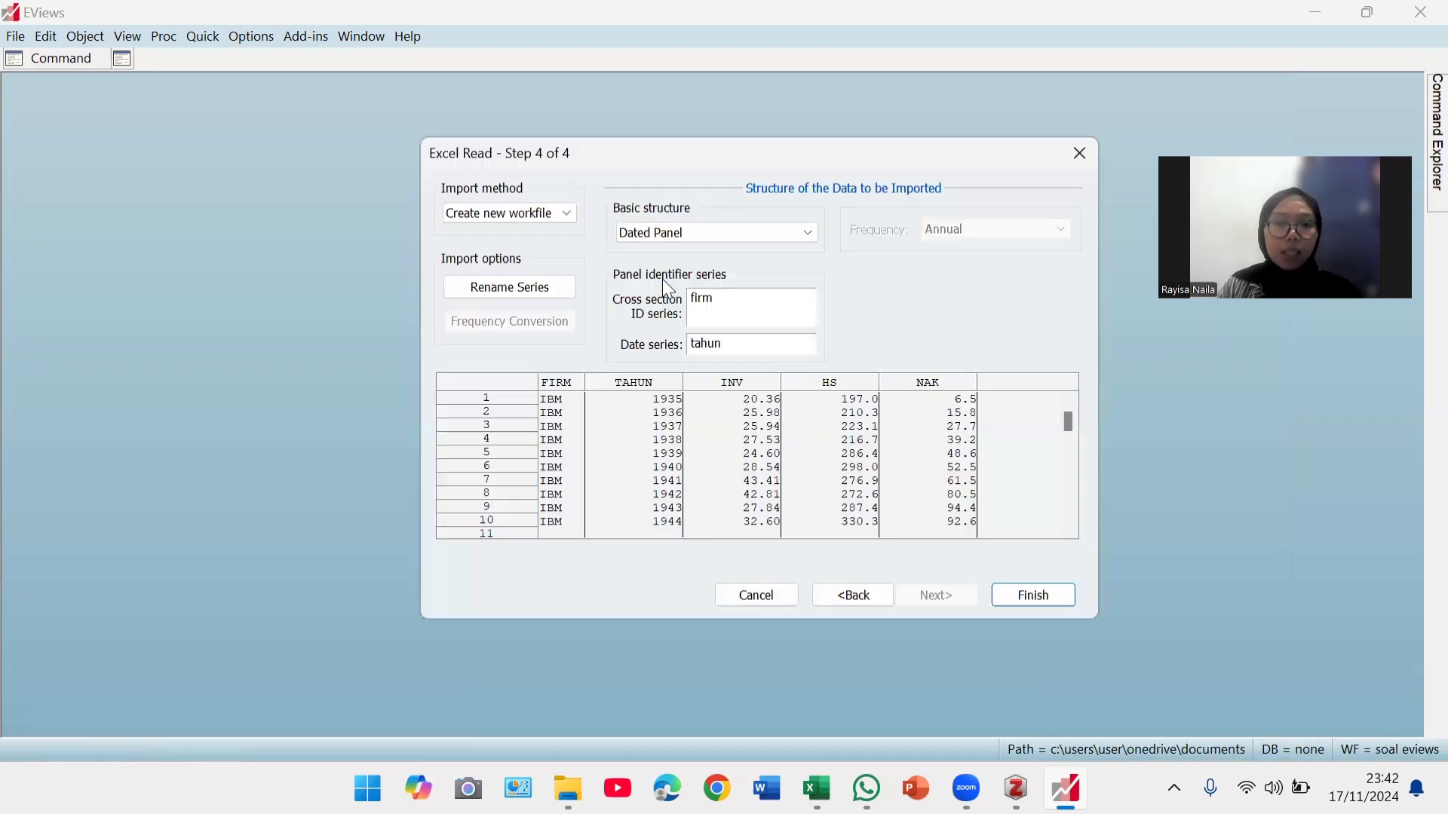
- Keep Dated Panel as the basic structure, finish the import into a new workfile, and link the imported series to the external source
{"action": "left_click", "coordinate": [665, 235]}
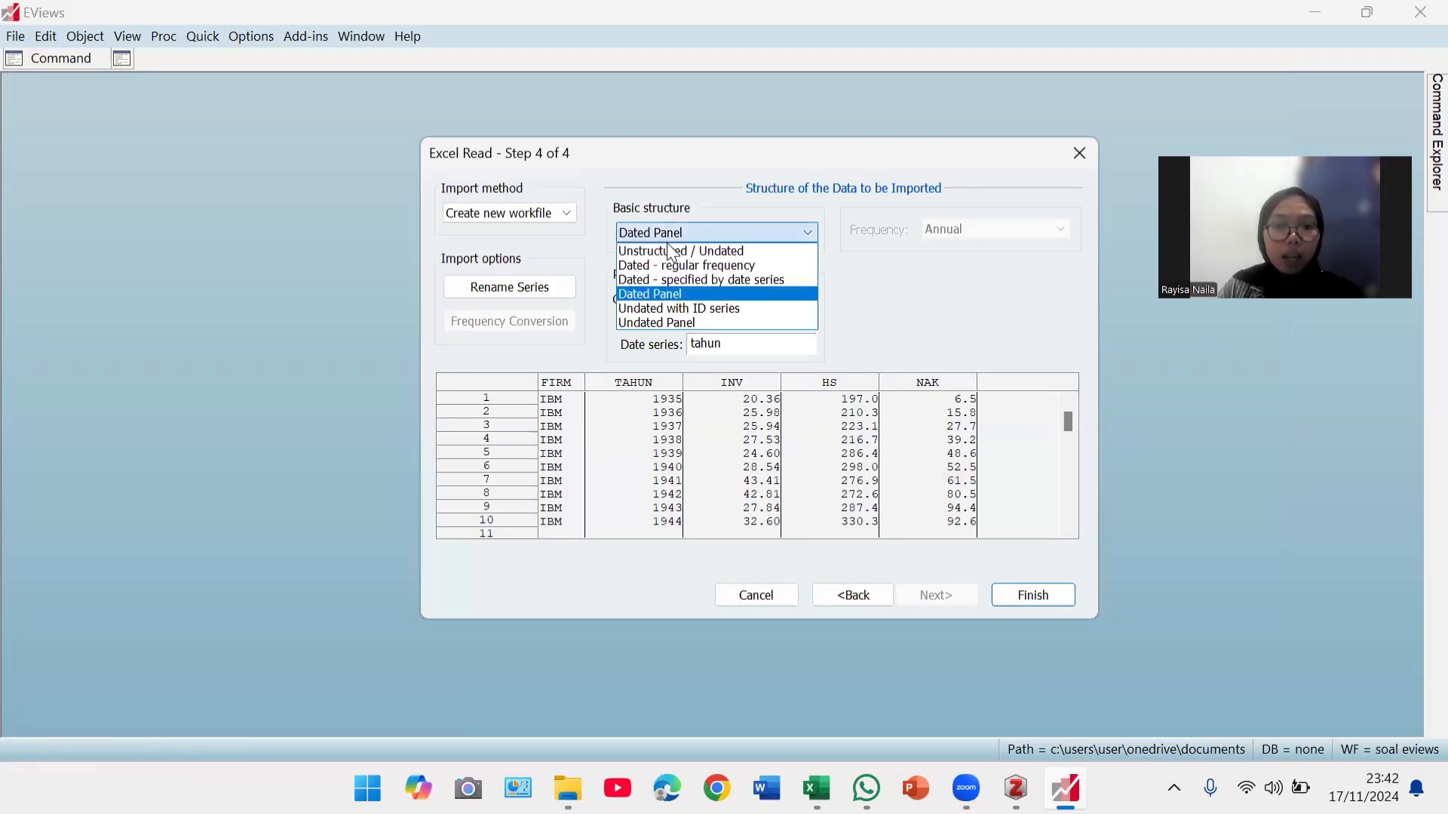
{"action": "key", "text": "Up"}
{"action": "key", "text": "Up"}
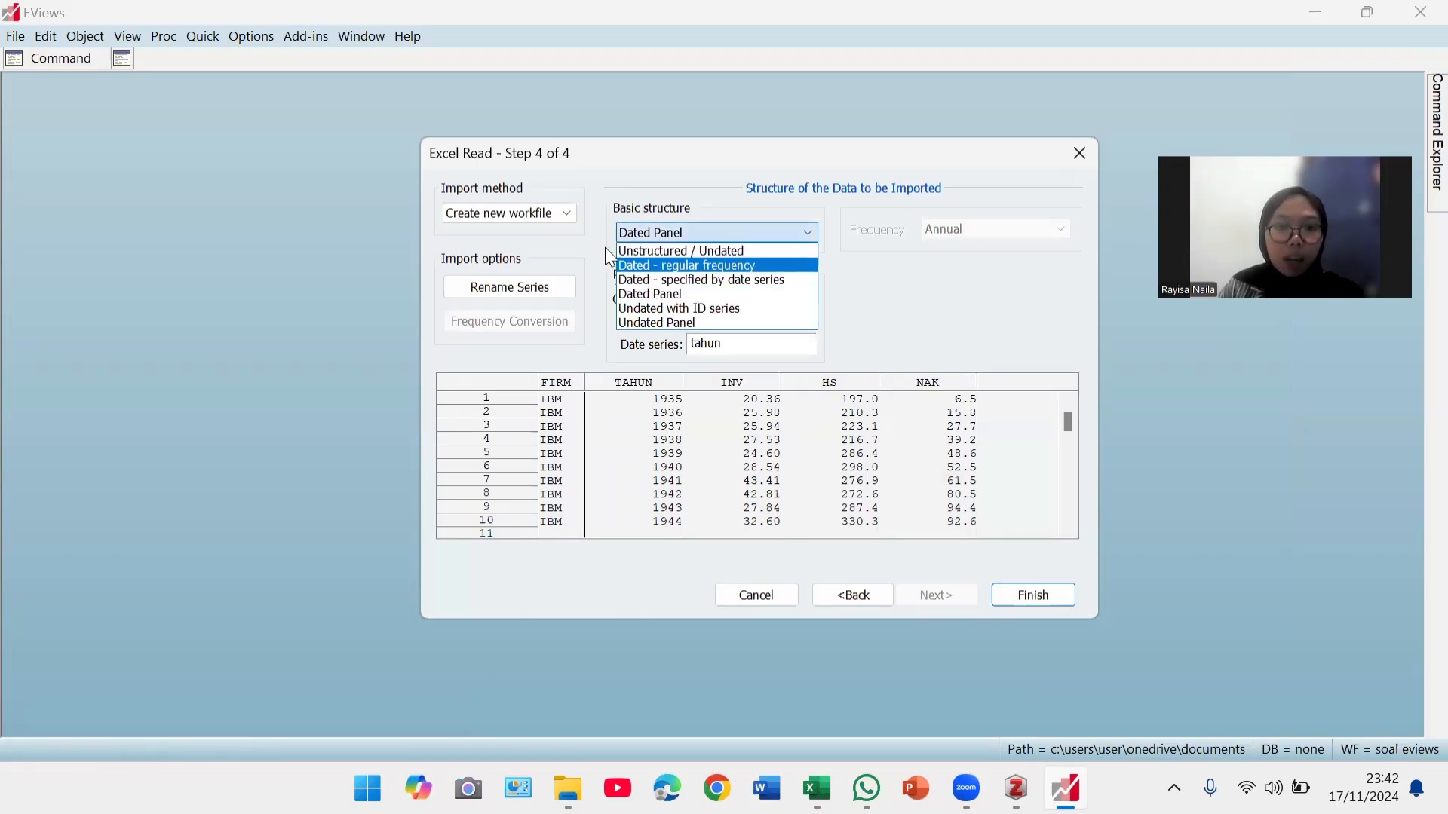
{"action": "key", "text": "Down"}
{"action": "key", "text": "Down"}
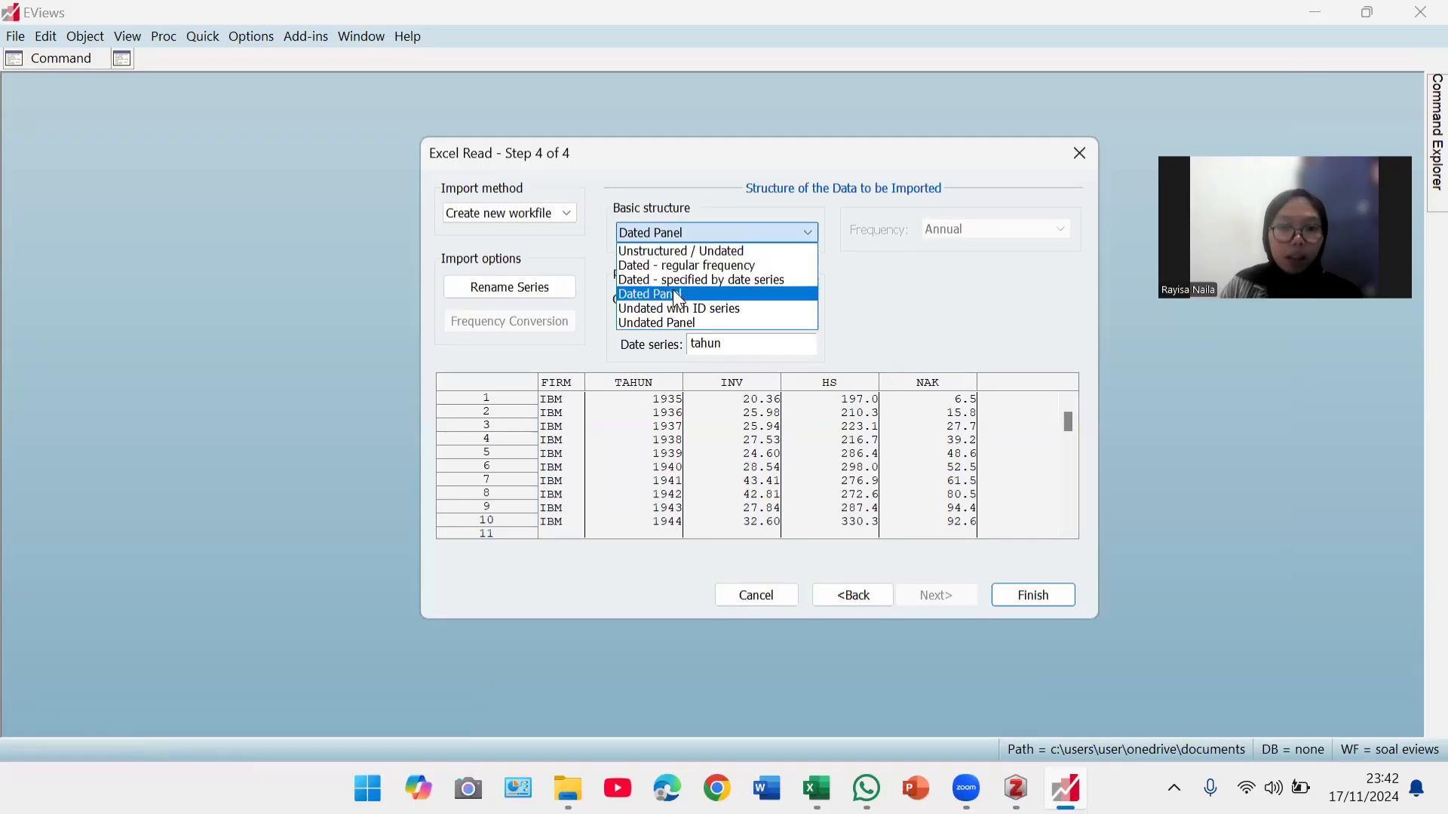
{"action": "key", "text": "Return"}
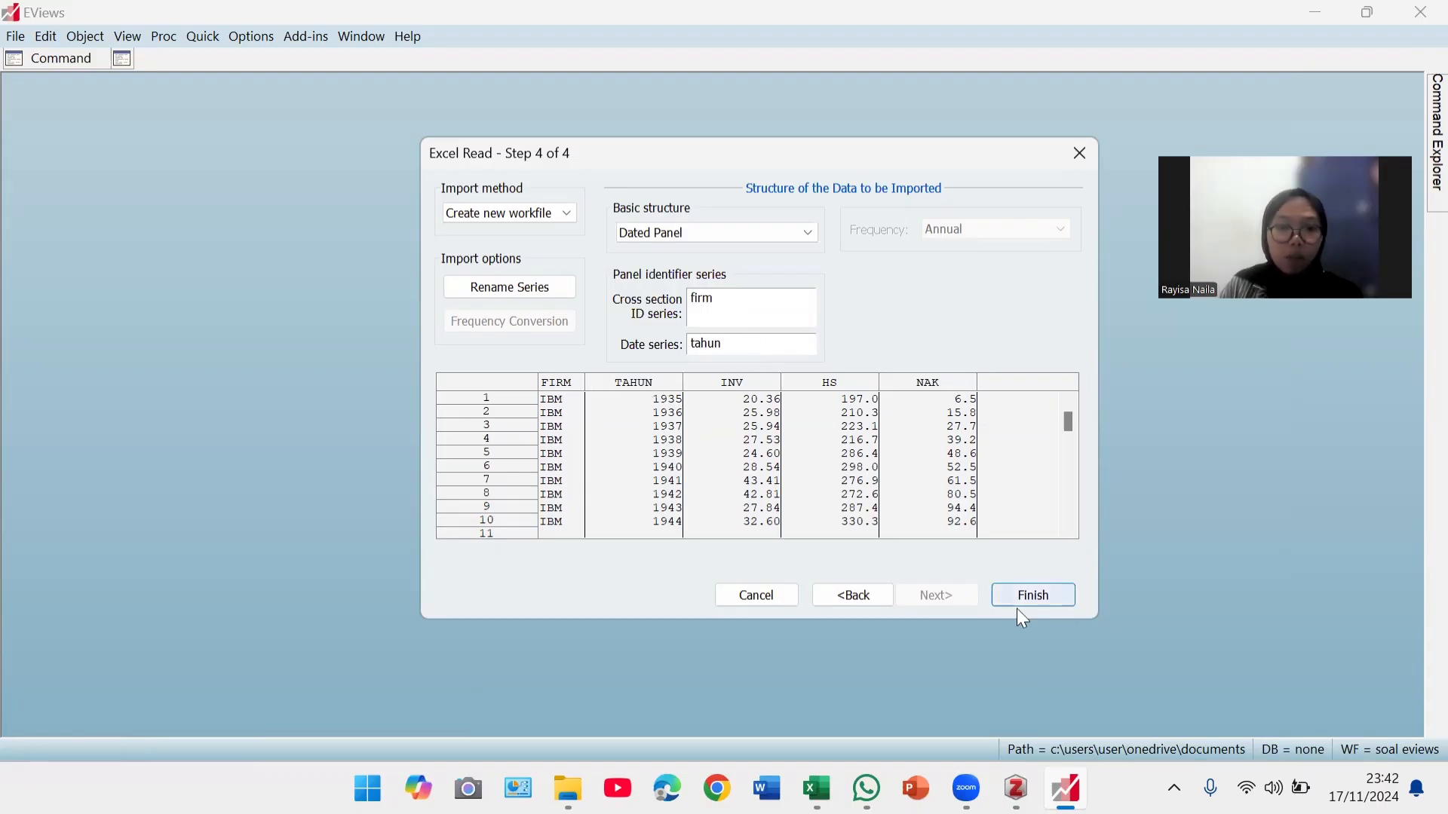
{"action": "left_click", "coordinate": [1056, 590]}
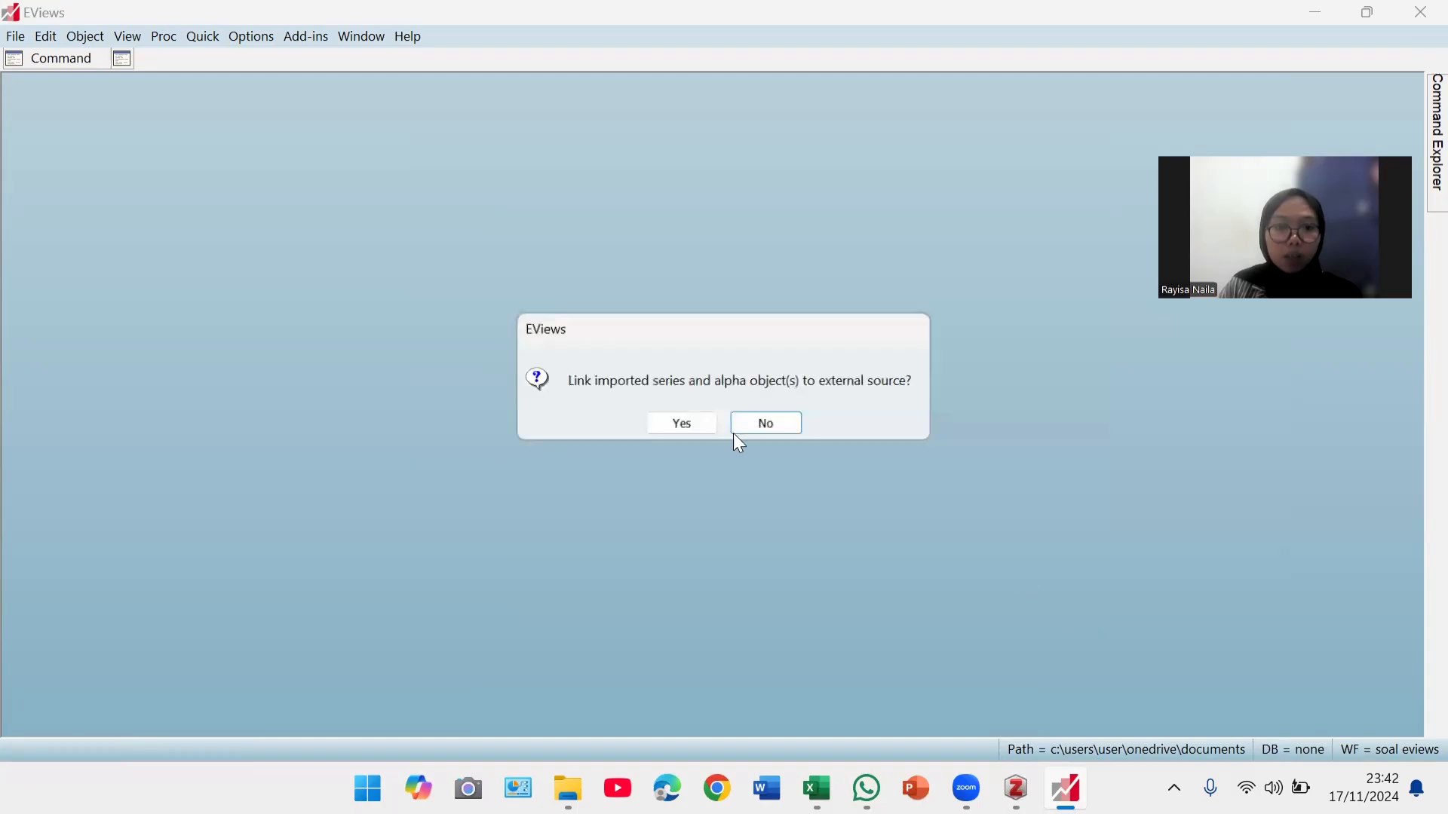
{"action": "left_click", "coordinate": [683, 424]}
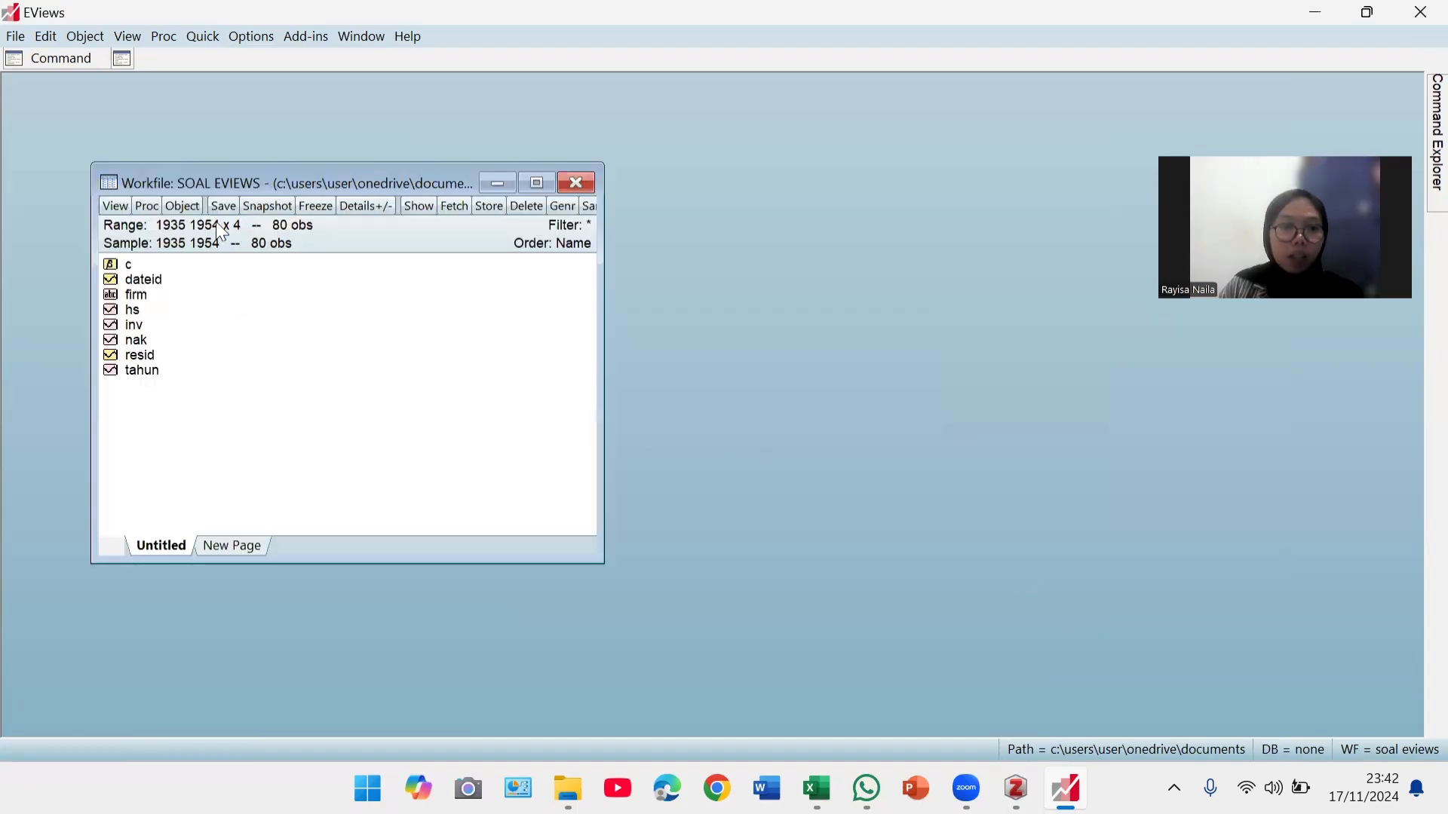
- Open the series hs, inv and nak of the SOAL EVIEWS workfile together as a group
{"action": "left_click", "coordinate": [134, 311]}
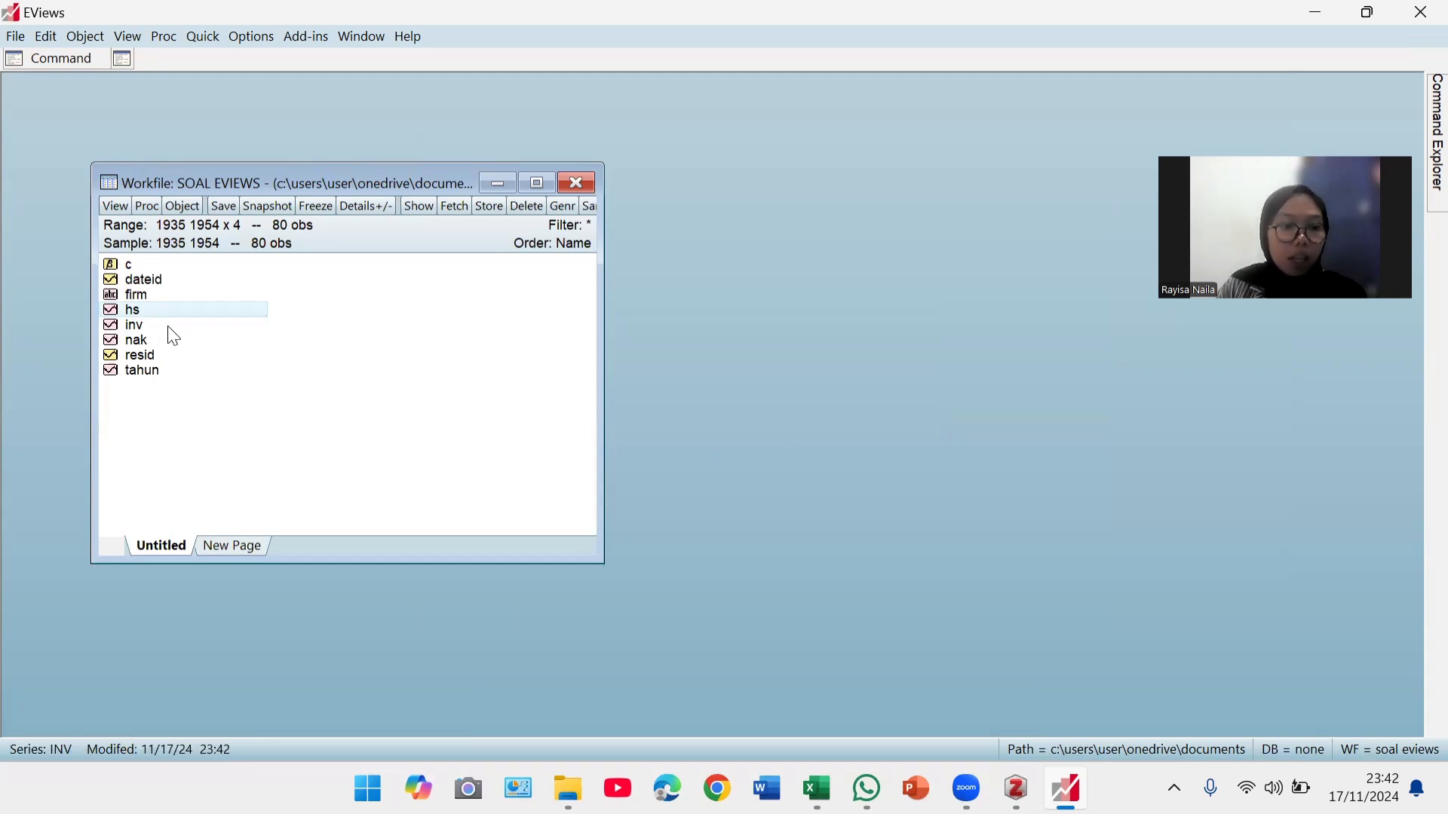
{"action": "left_click", "coordinate": [169, 330], "text": "ctrl"}
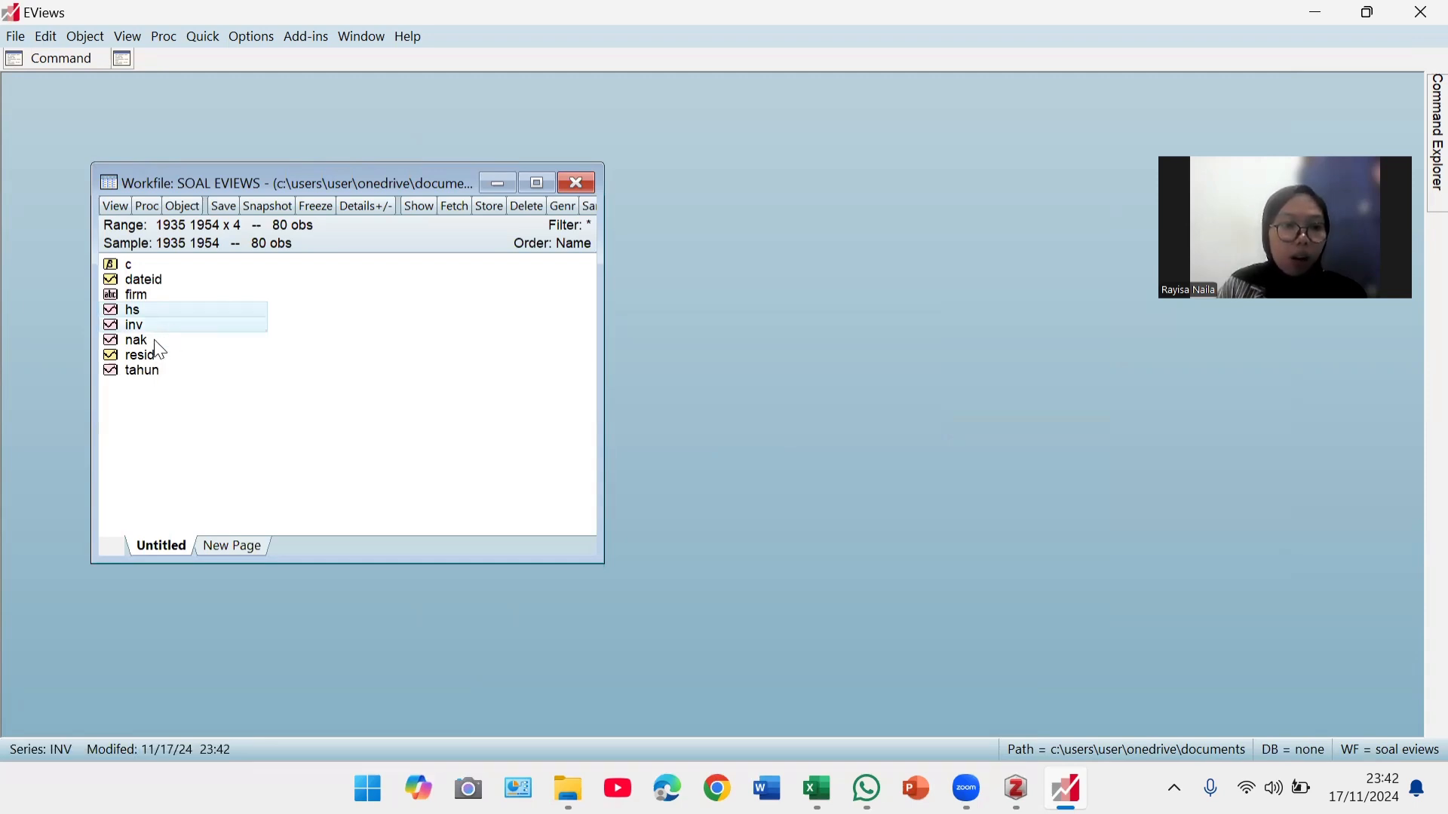
{"action": "key", "text": "shift+Down"}
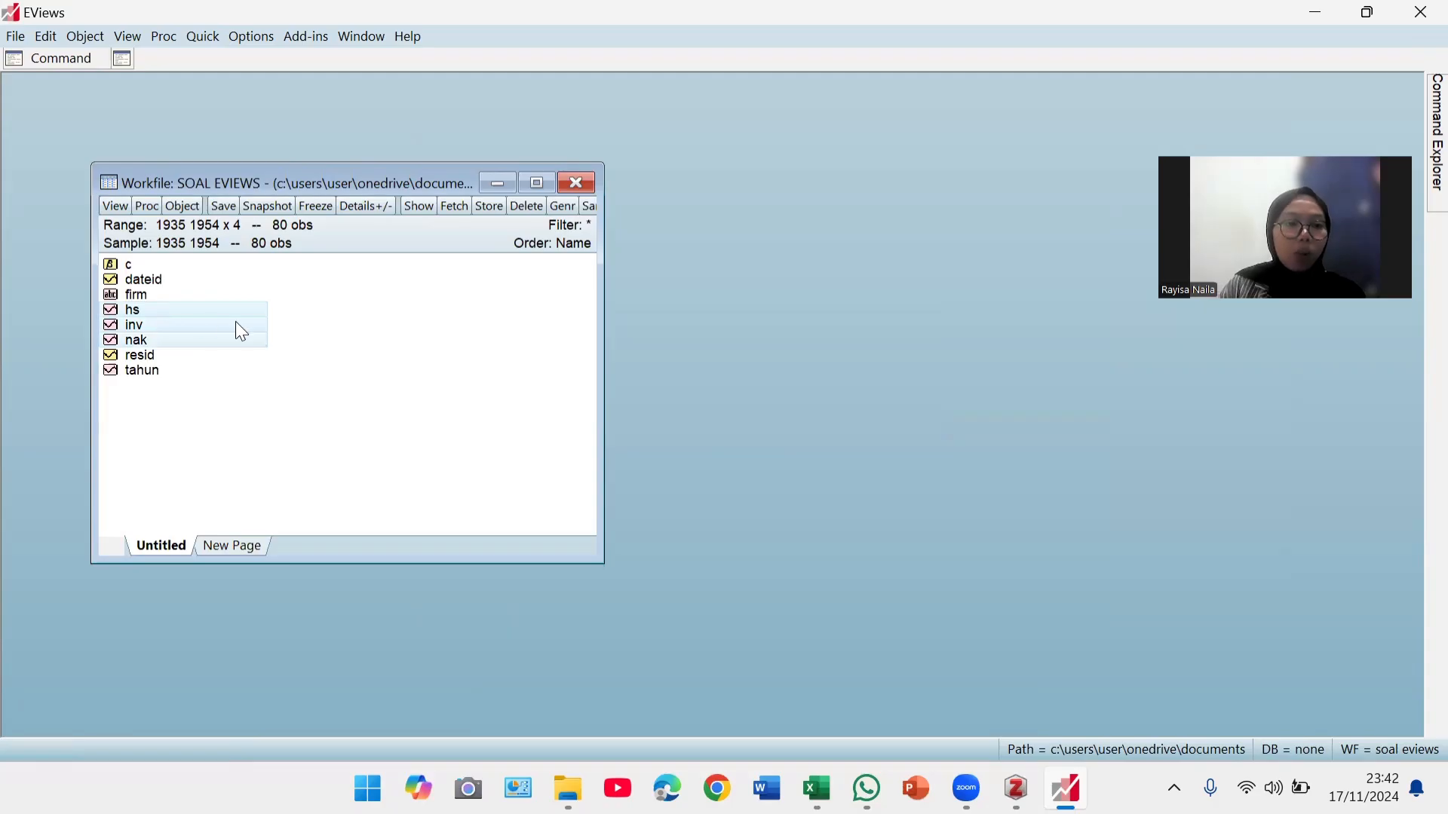
{"action": "right_click", "coordinate": [160, 313]}
{"action": "mouse_move", "coordinate": [355, 323]}
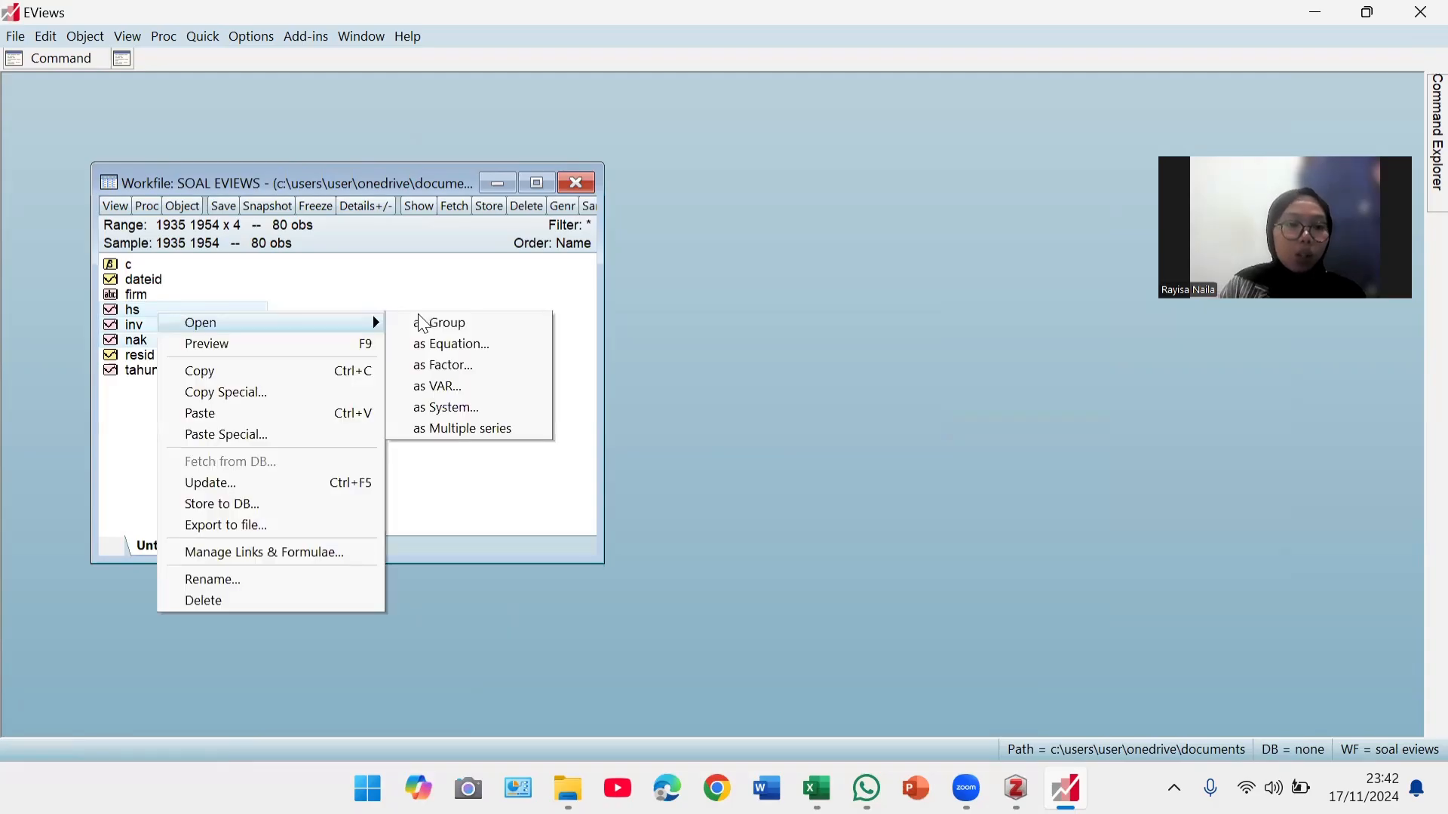
{"action": "left_click", "coordinate": [497, 332]}
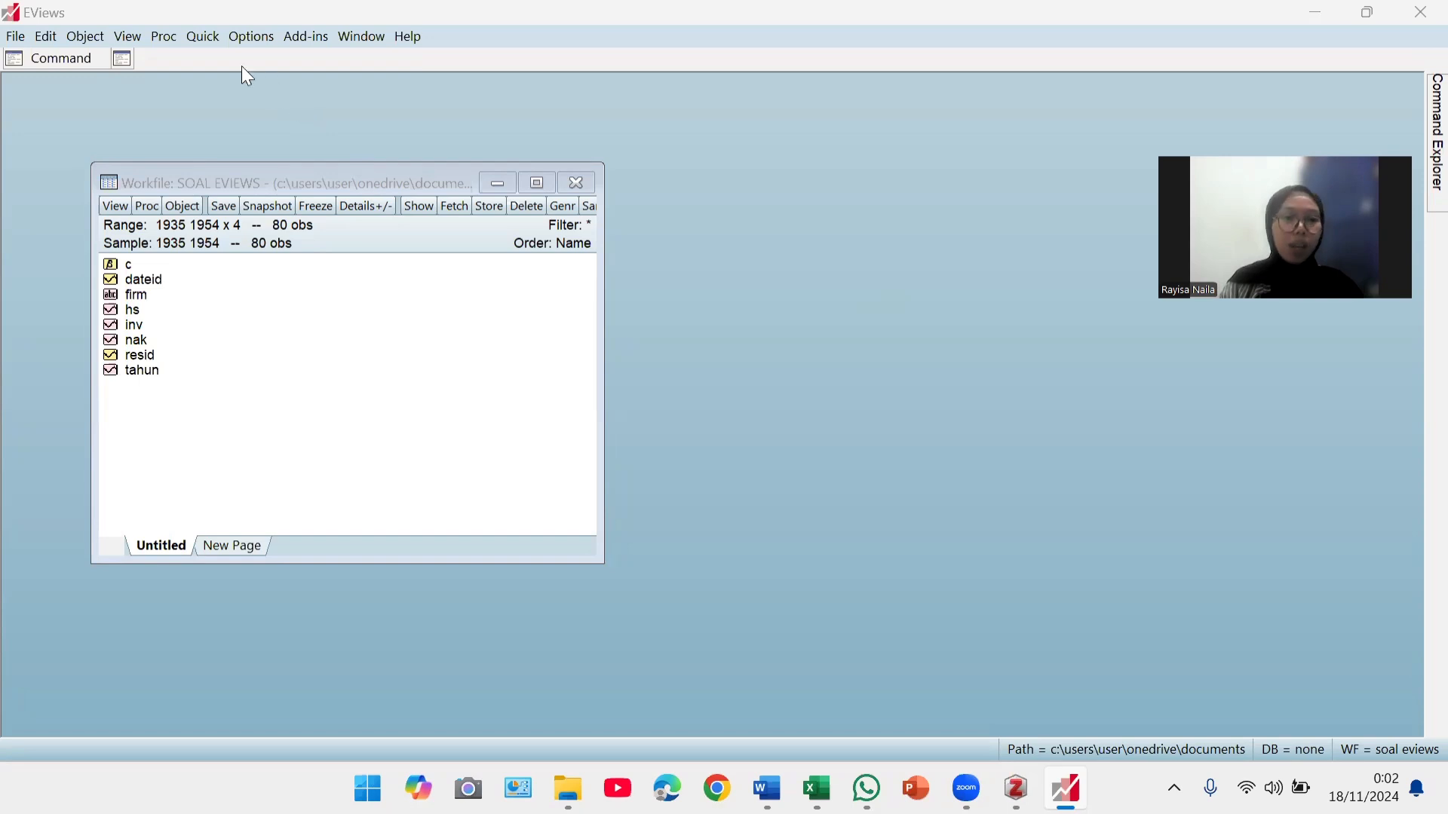
- Produce the group descriptive statistics with individual samples for the series inv
{"action": "left_click", "coordinate": [209, 37]}
{"action": "mouse_move", "coordinate": [294, 193]}
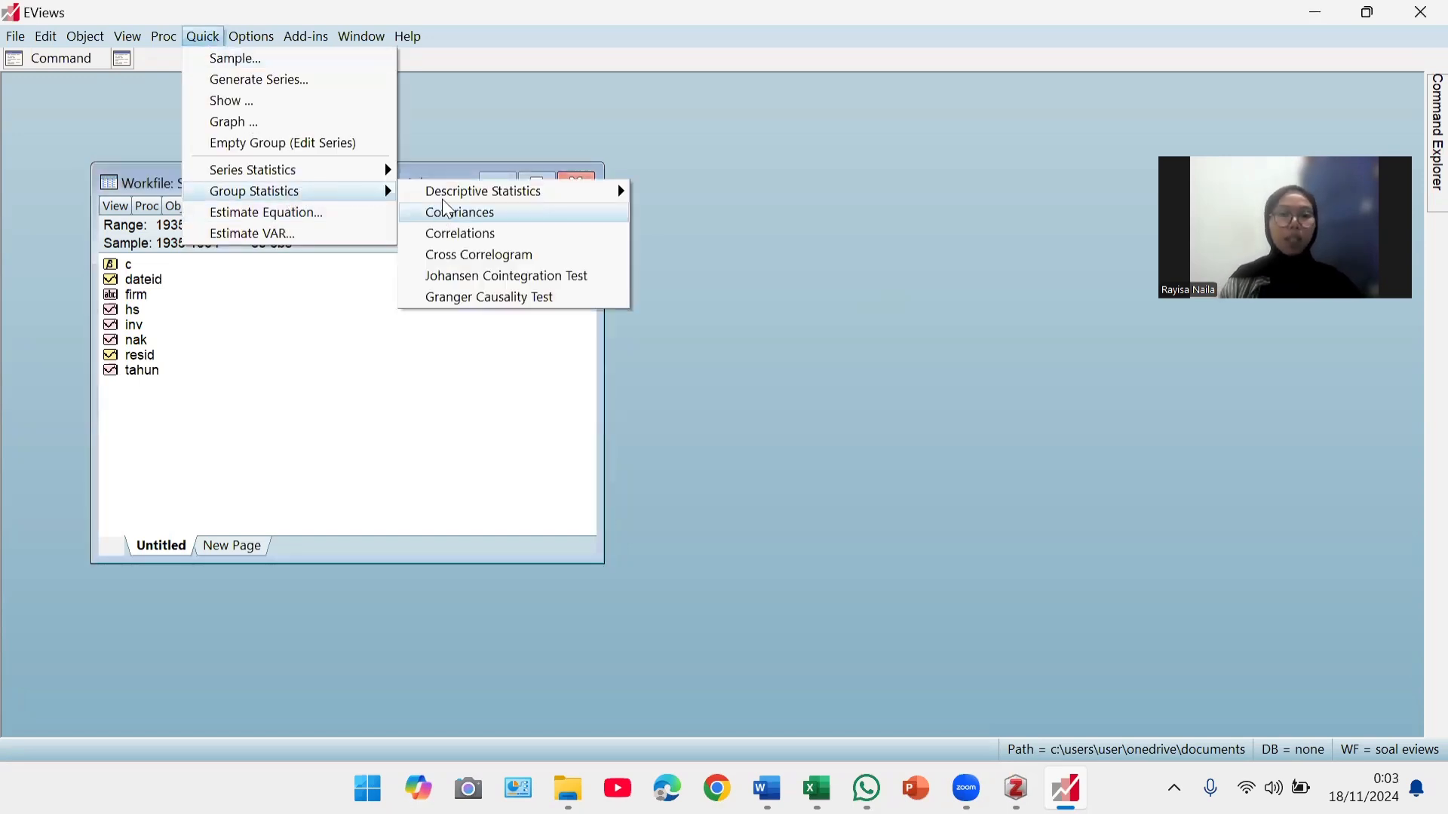
{"action": "mouse_move", "coordinate": [452, 193]}
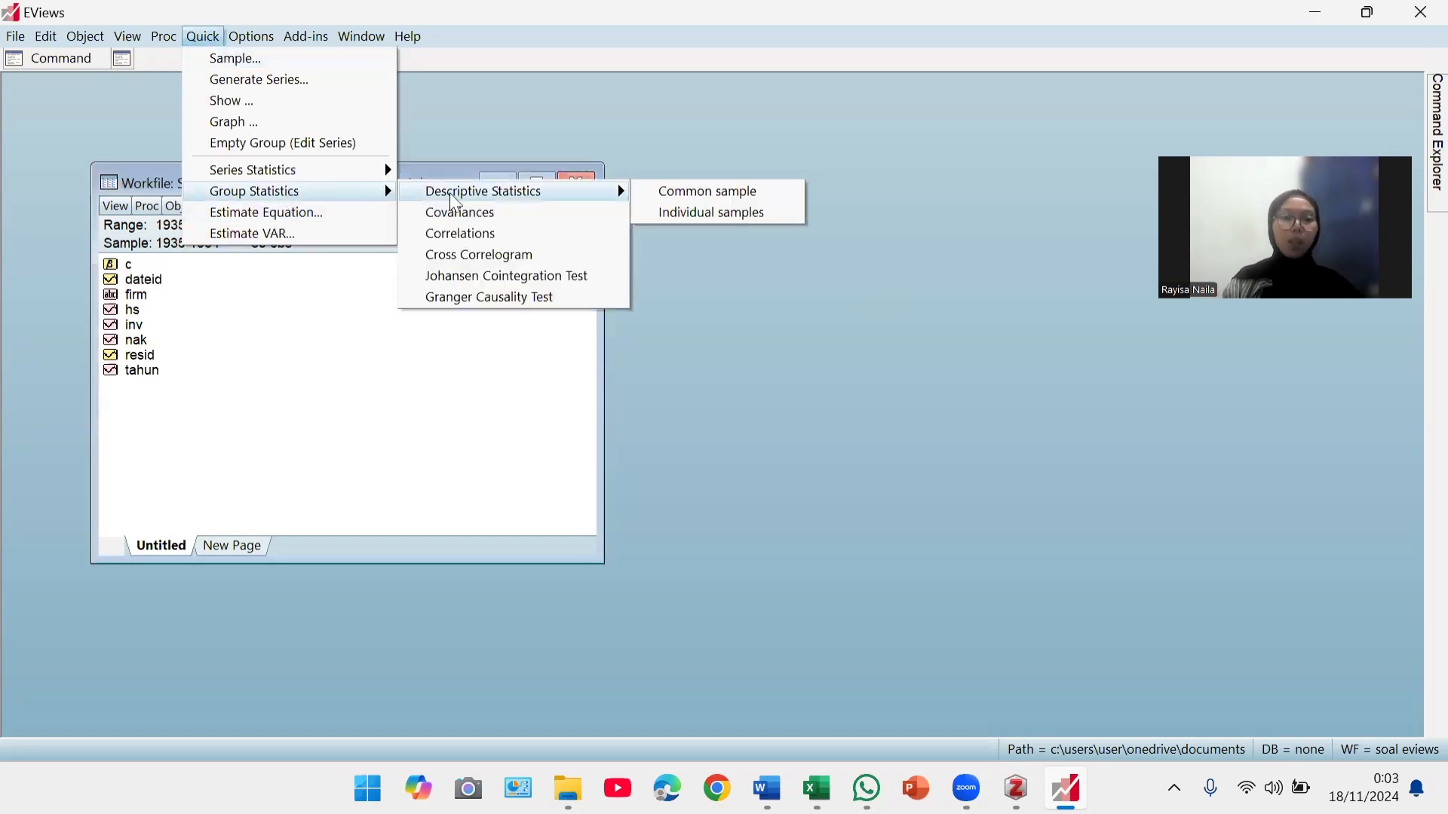
{"action": "left_click", "coordinate": [678, 211]}
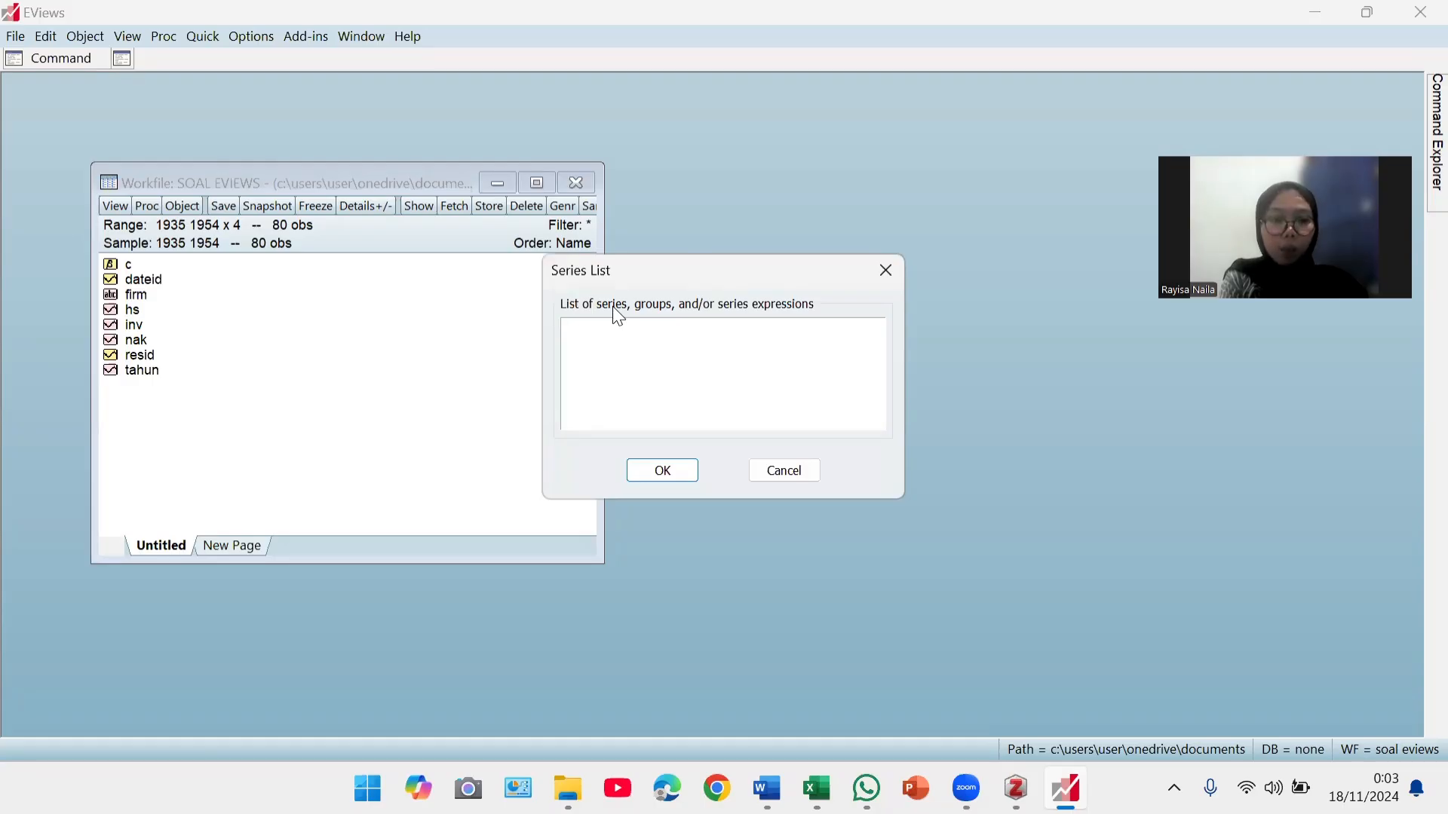
{"action": "type", "text": "inv"}
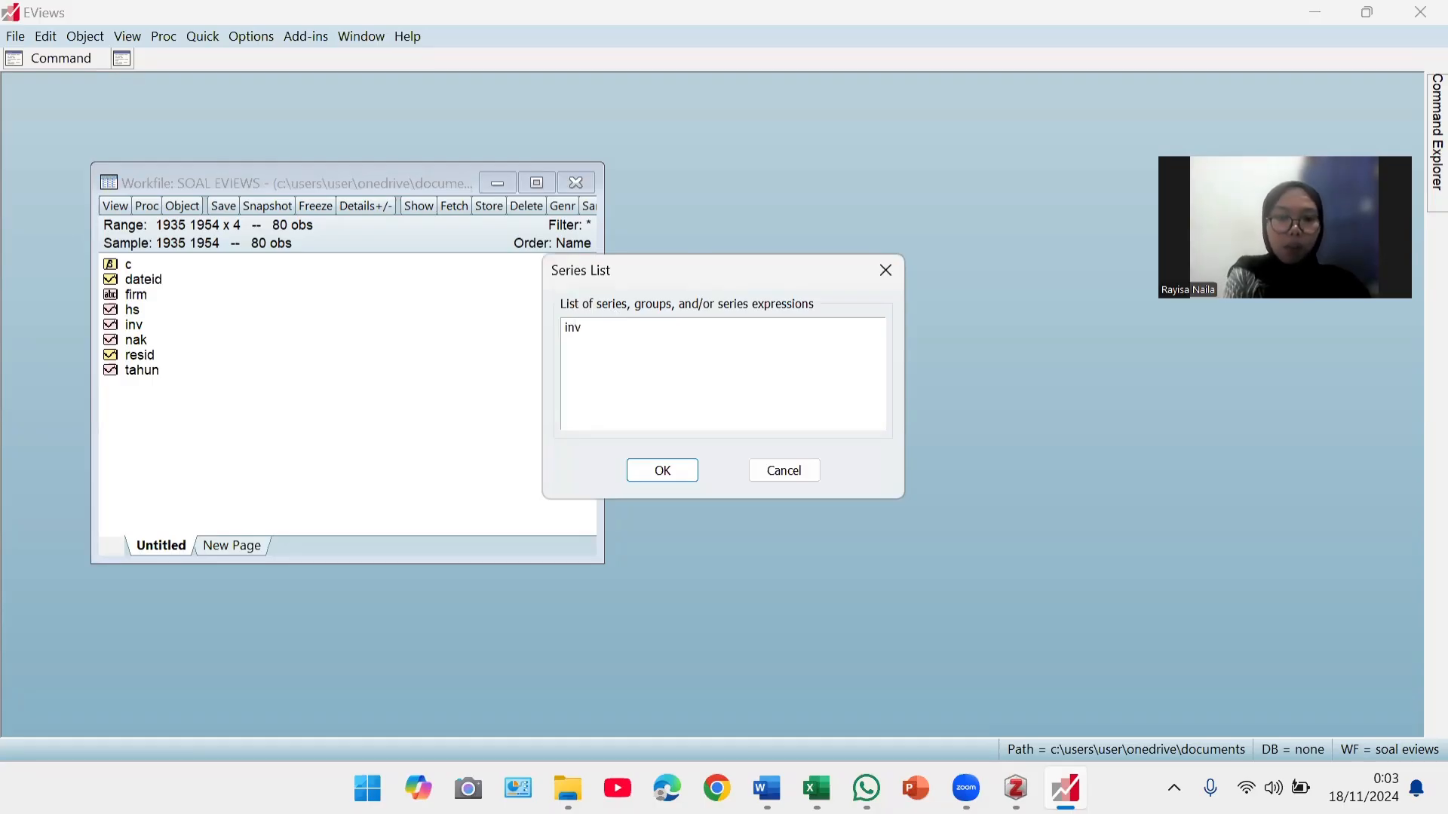
{"action": "key", "text": "Return"}
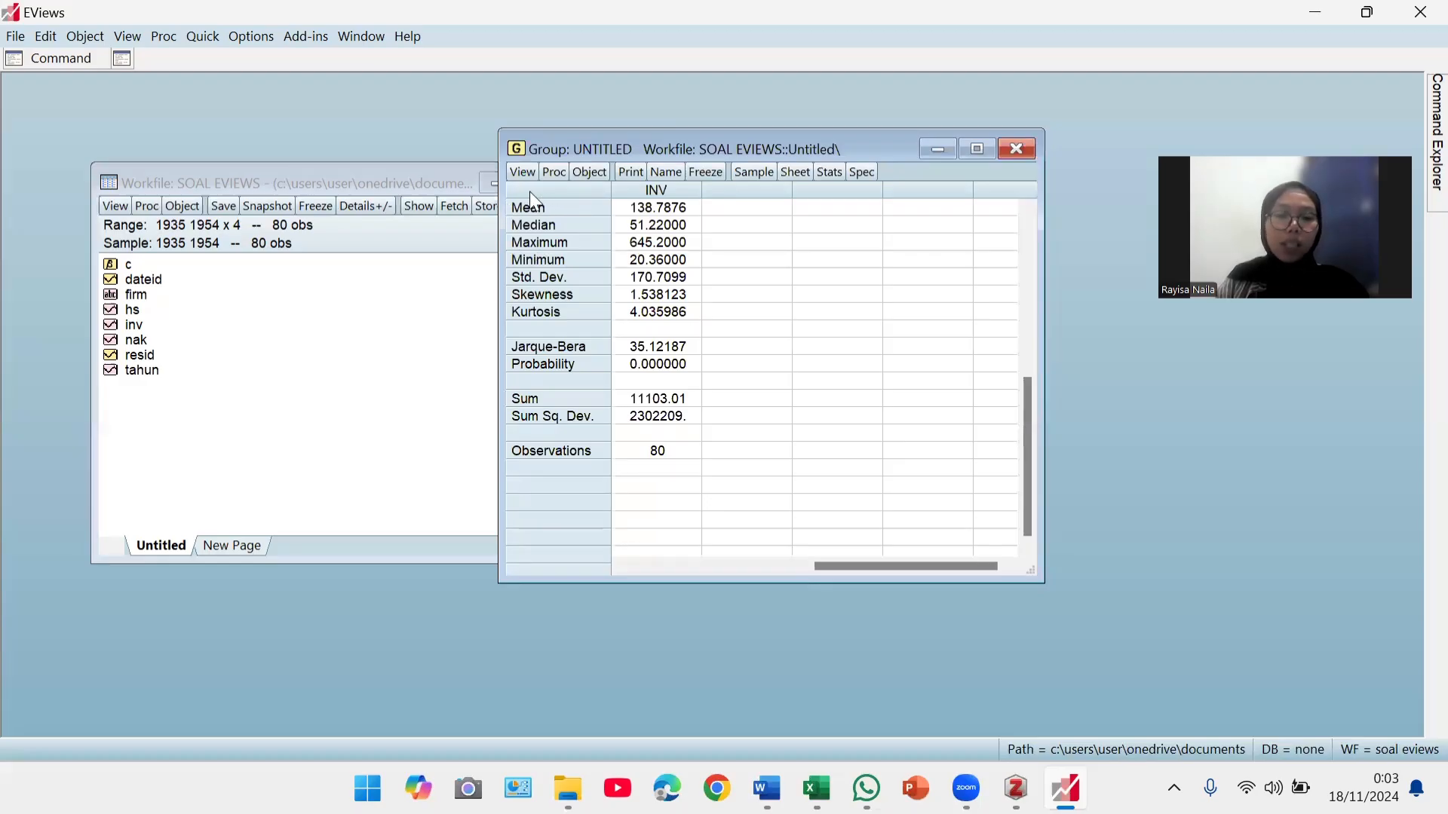
- Freeze the INV statistics as a table and copy rows 1 to 20 into the blank Word document
{"action": "left_click", "coordinate": [709, 173]}
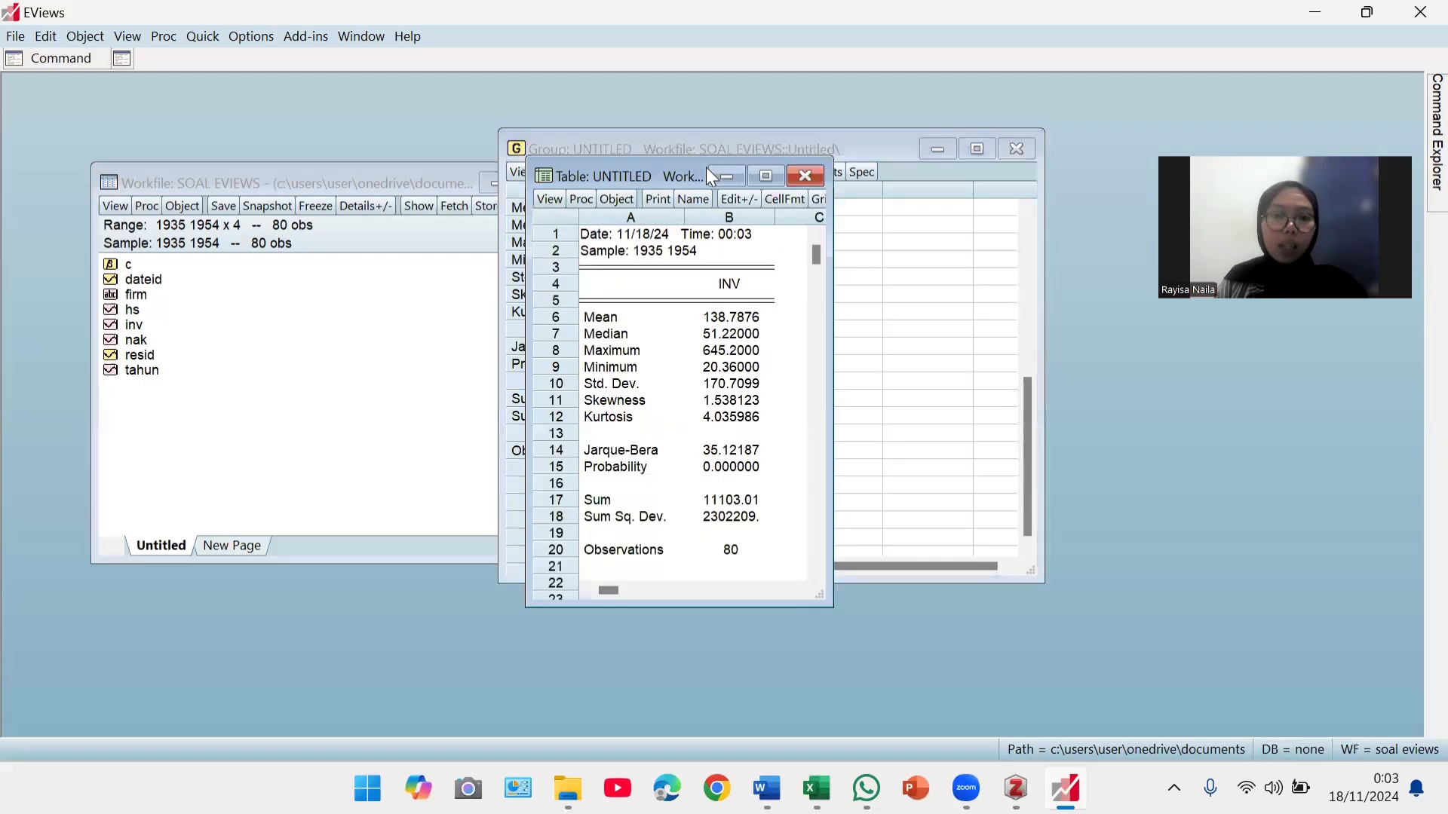
{"action": "left_click_drag", "start_coordinate": [638, 134], "coordinate": [469, 208]}
{"action": "left_click_drag", "start_coordinate": [400, 250], "coordinate": [563, 565]}
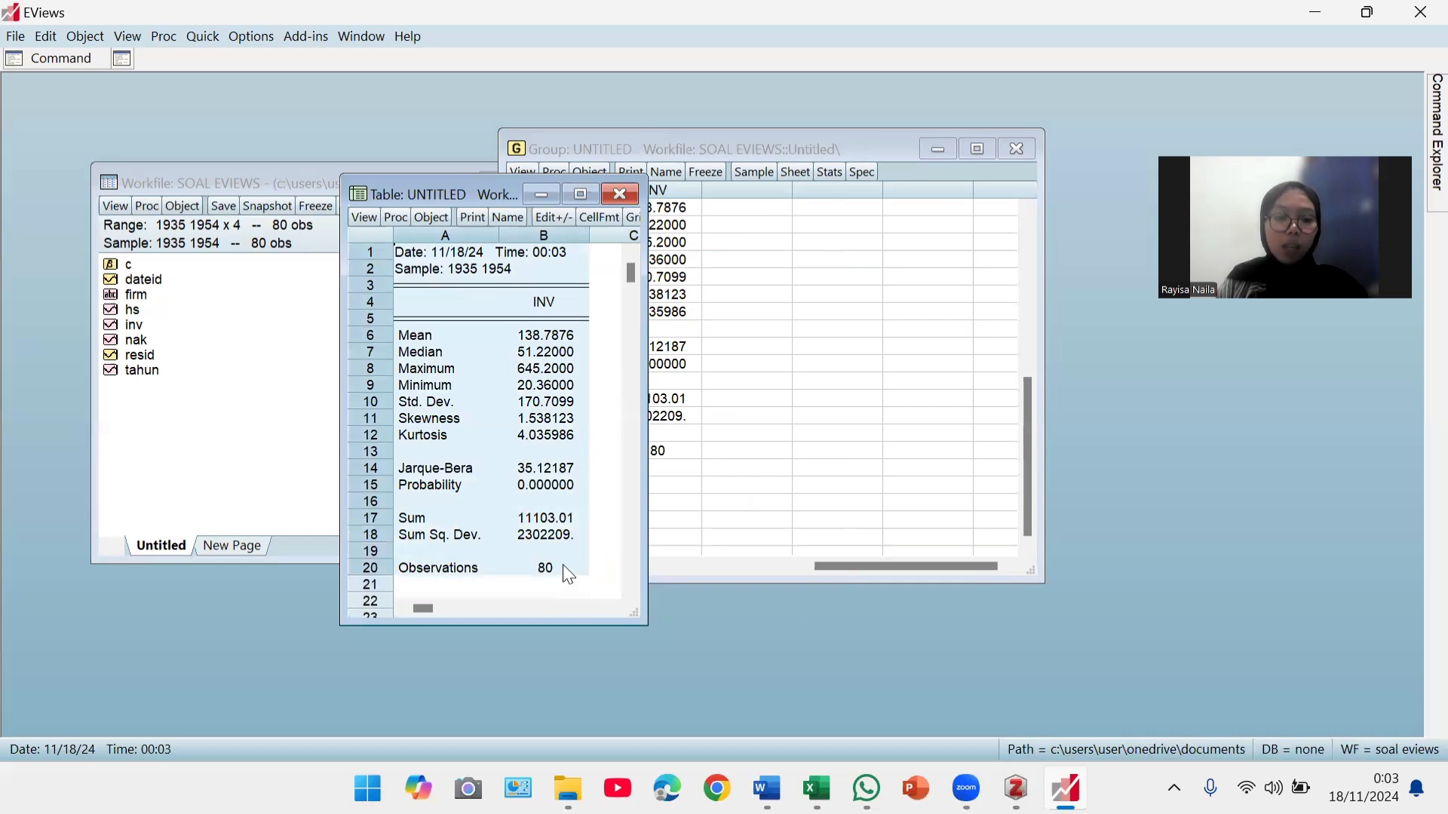
{"action": "key", "text": "ctrl+c"}
{"action": "left_click", "coordinate": [672, 436]}
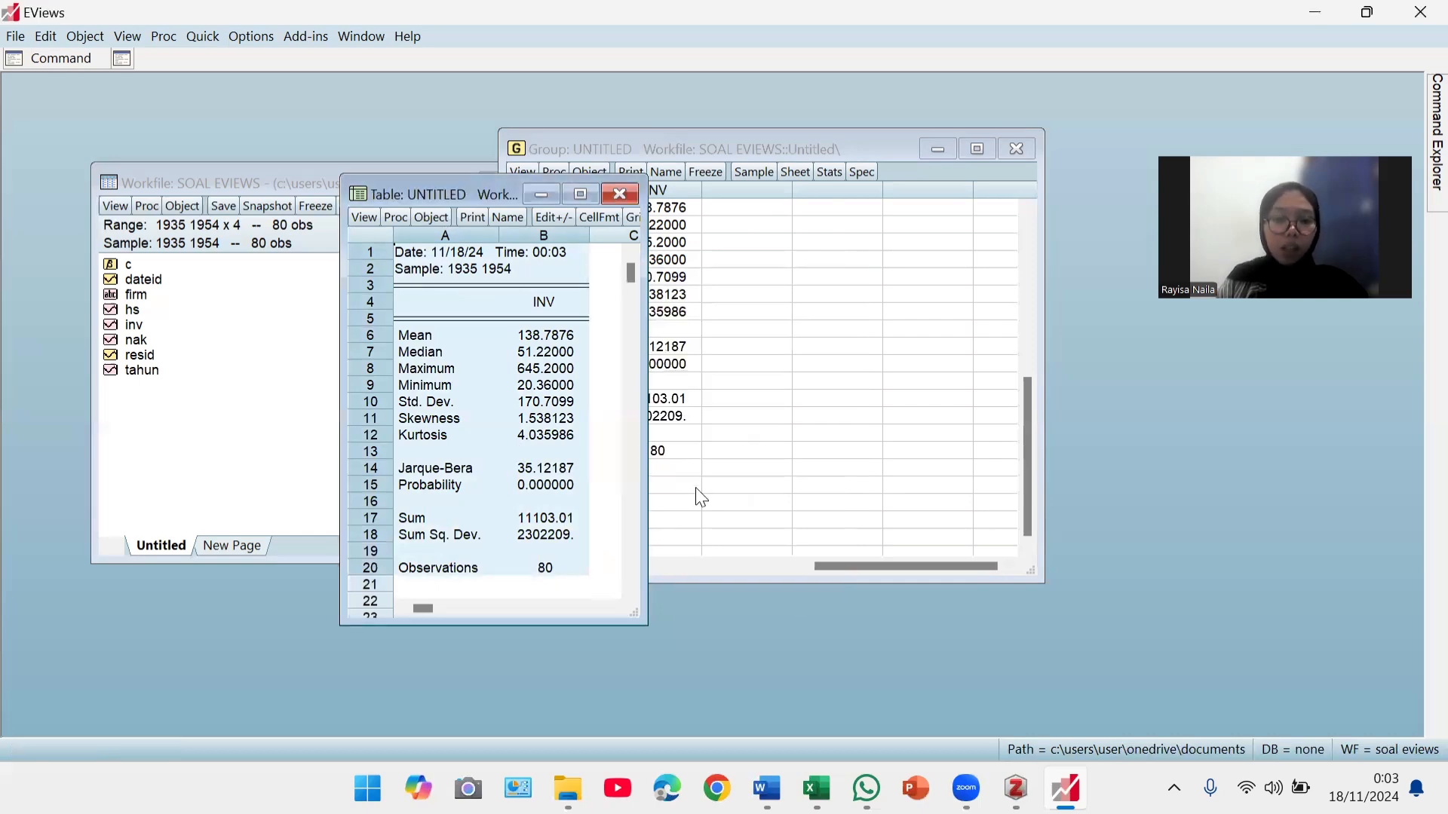
{"action": "key", "text": "alt+Tab"}
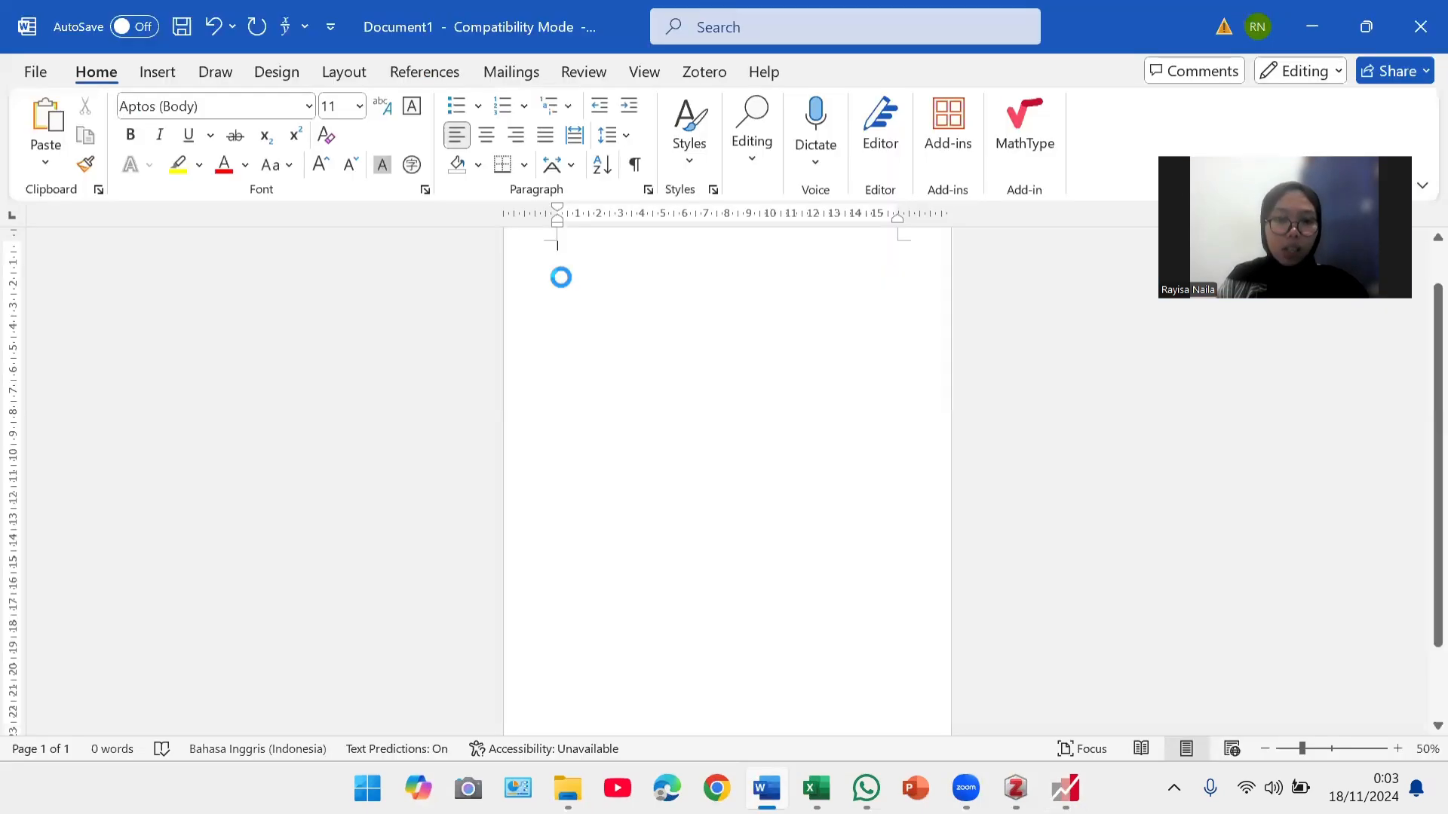
{"action": "key", "text": "ctrl+v"}
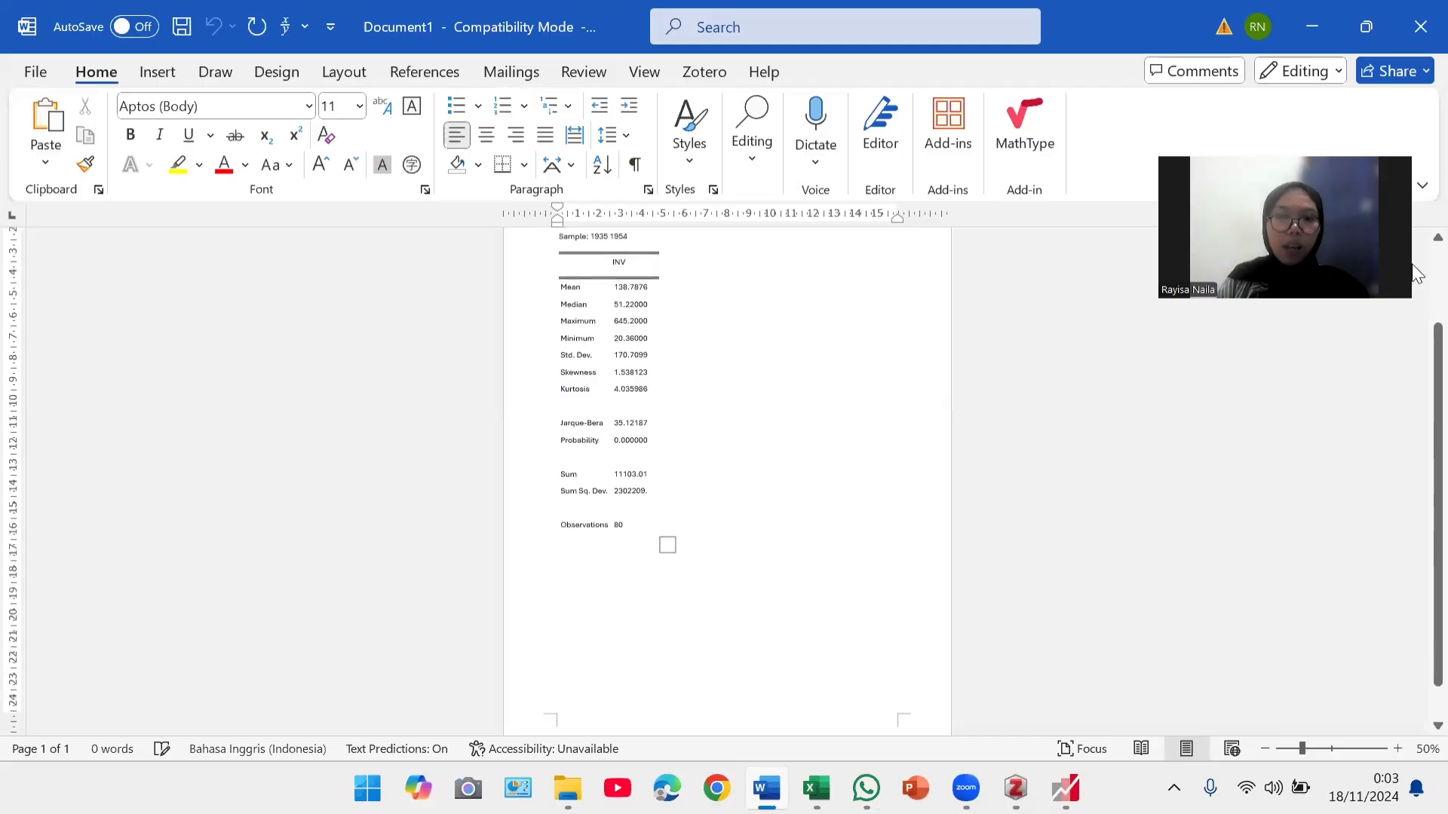
- Switch back to EViews and name the frozen INV statistics table statistika_inv
{"action": "left_click", "coordinate": [1314, 29]}
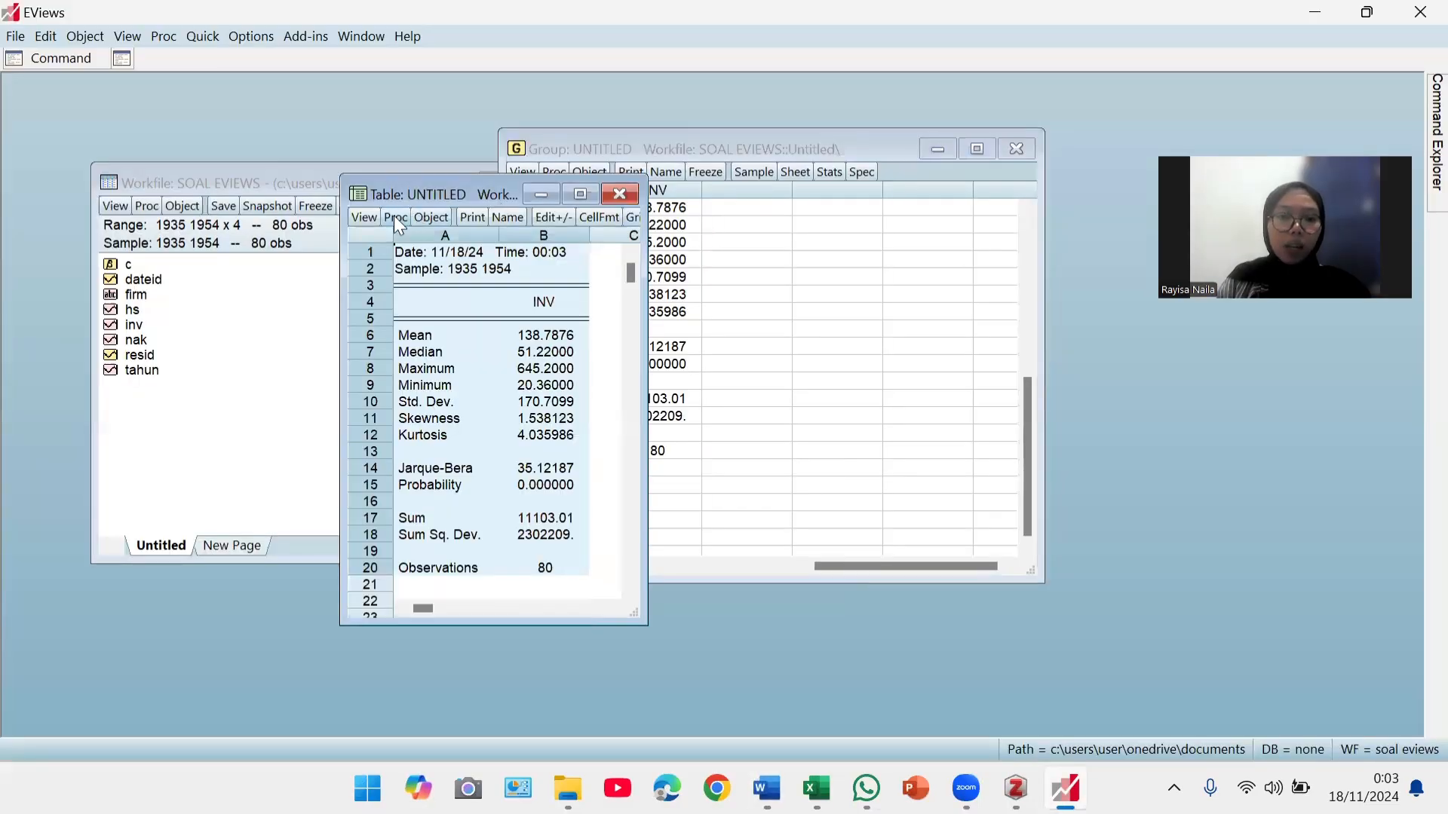
{"action": "left_click", "coordinate": [510, 220]}
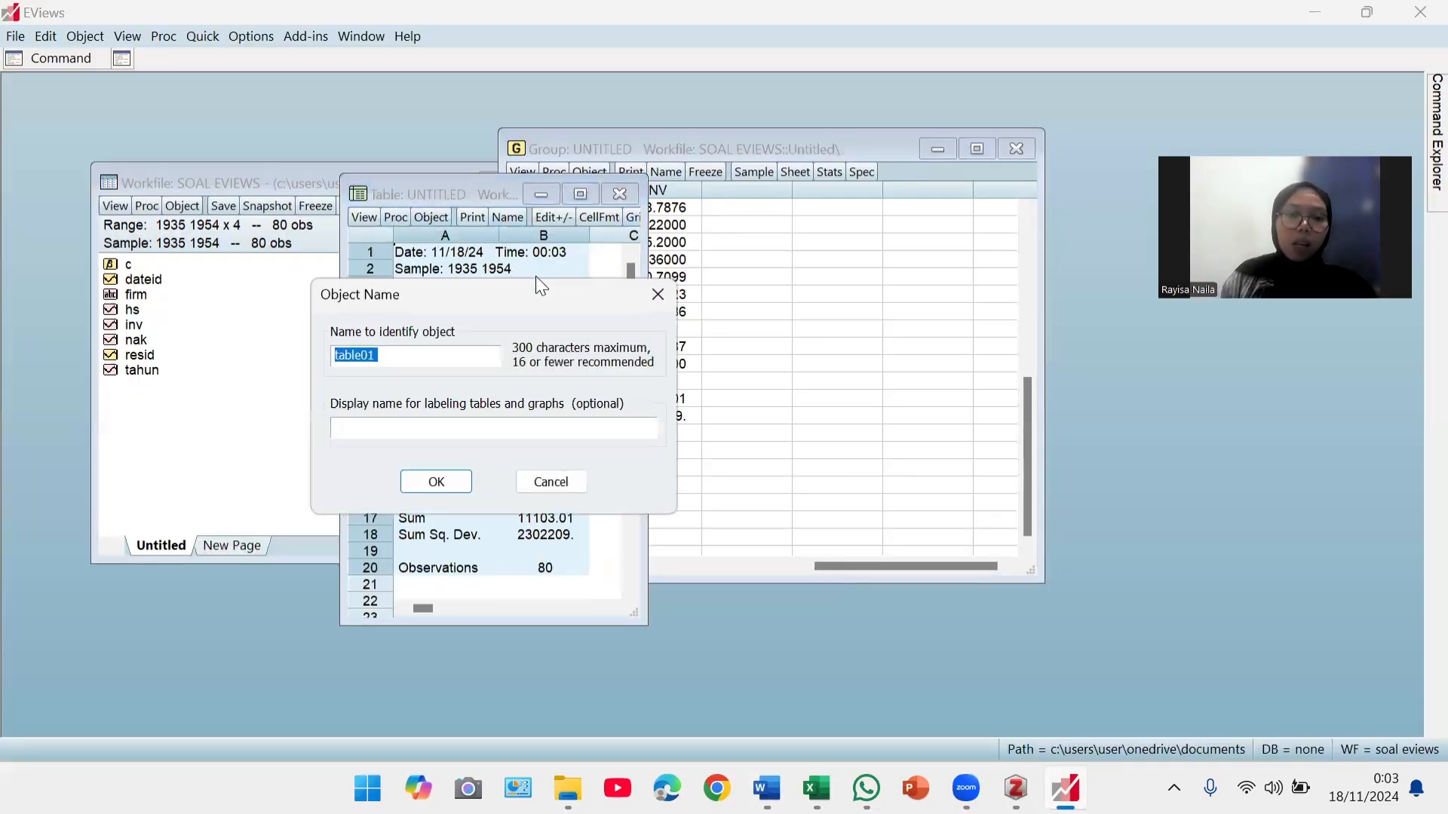
{"action": "type", "text": "s"}
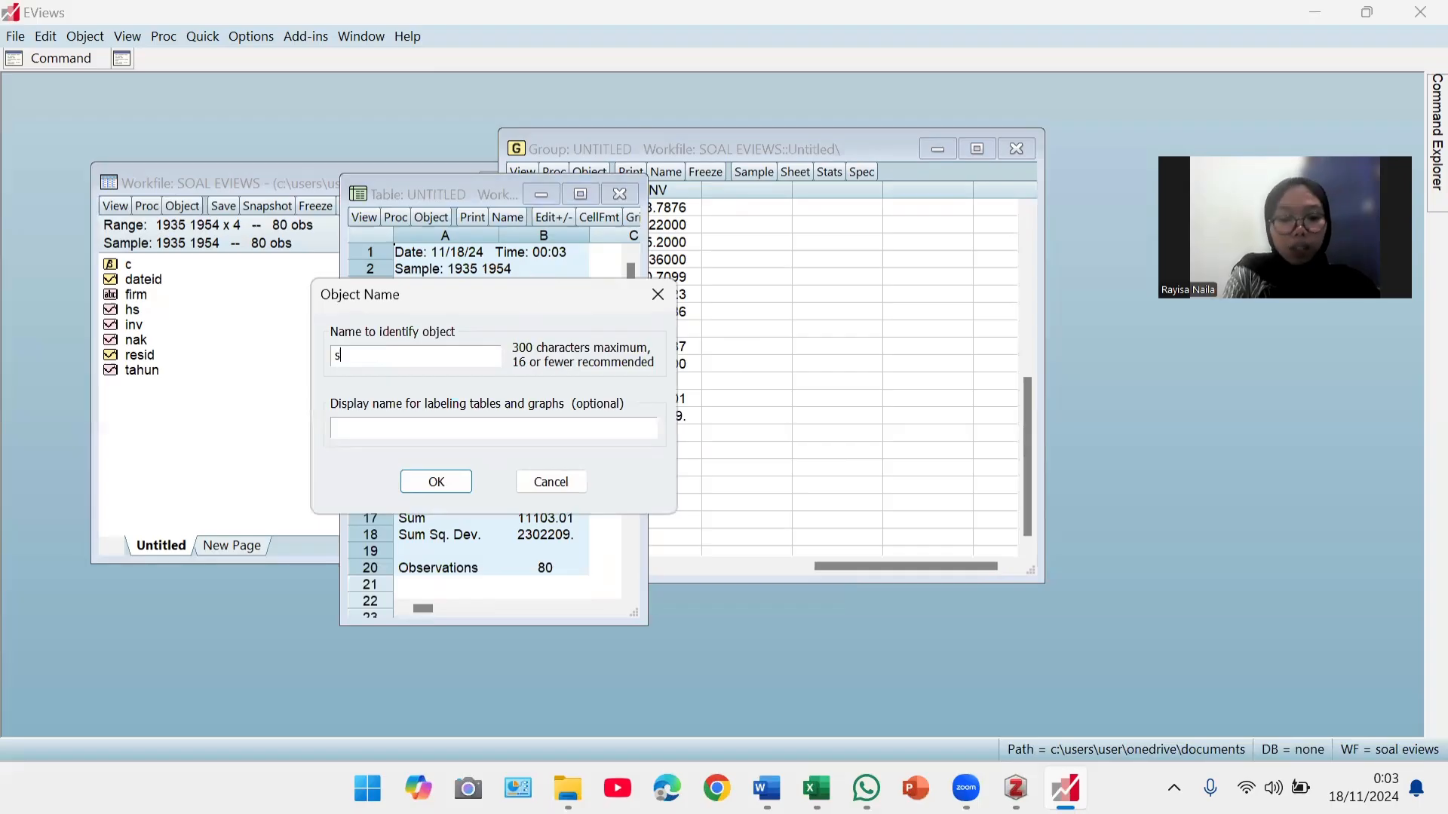
{"action": "type", "text": "tatis"}
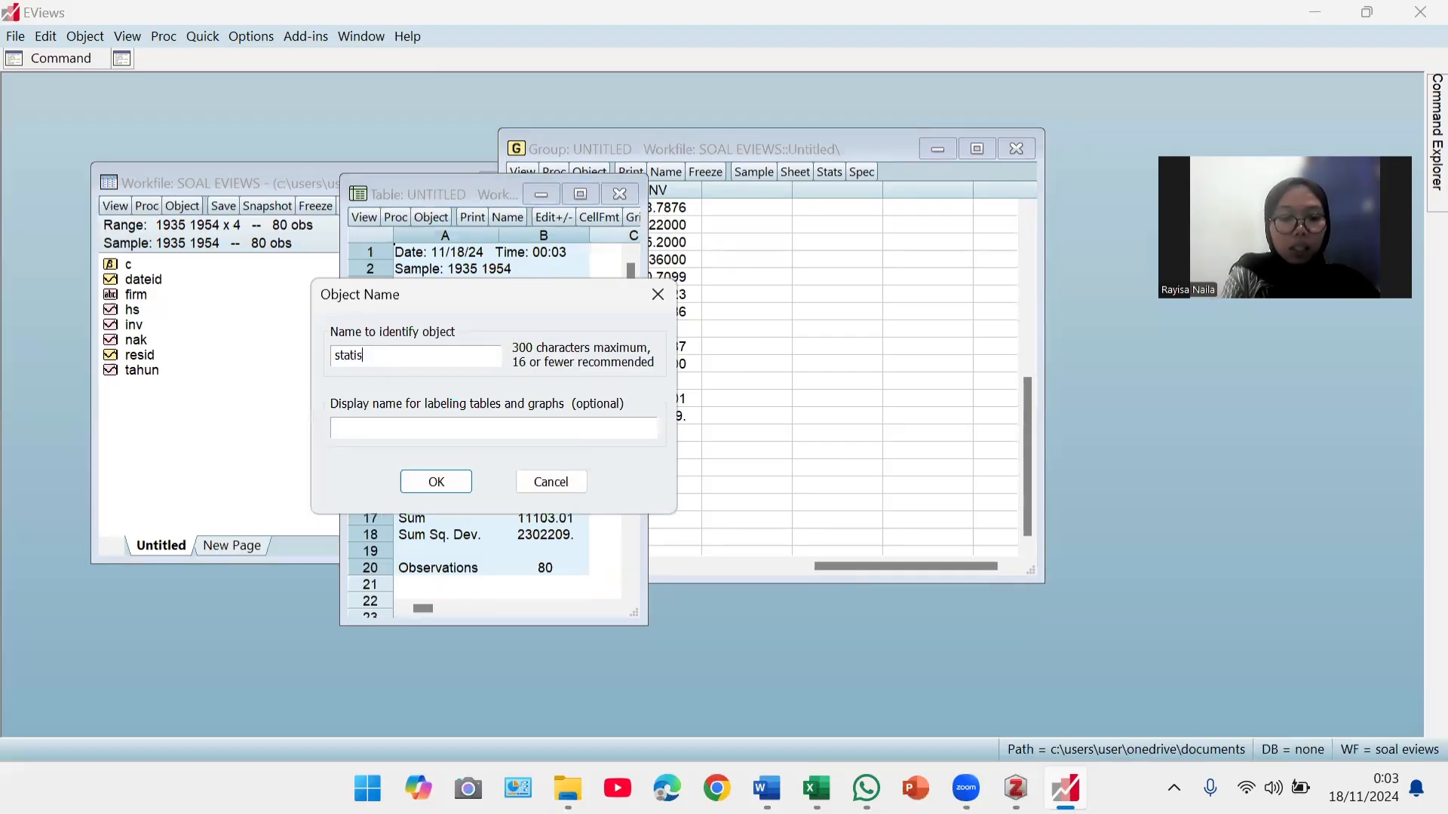
{"action": "type", "text": "tika_inv"}
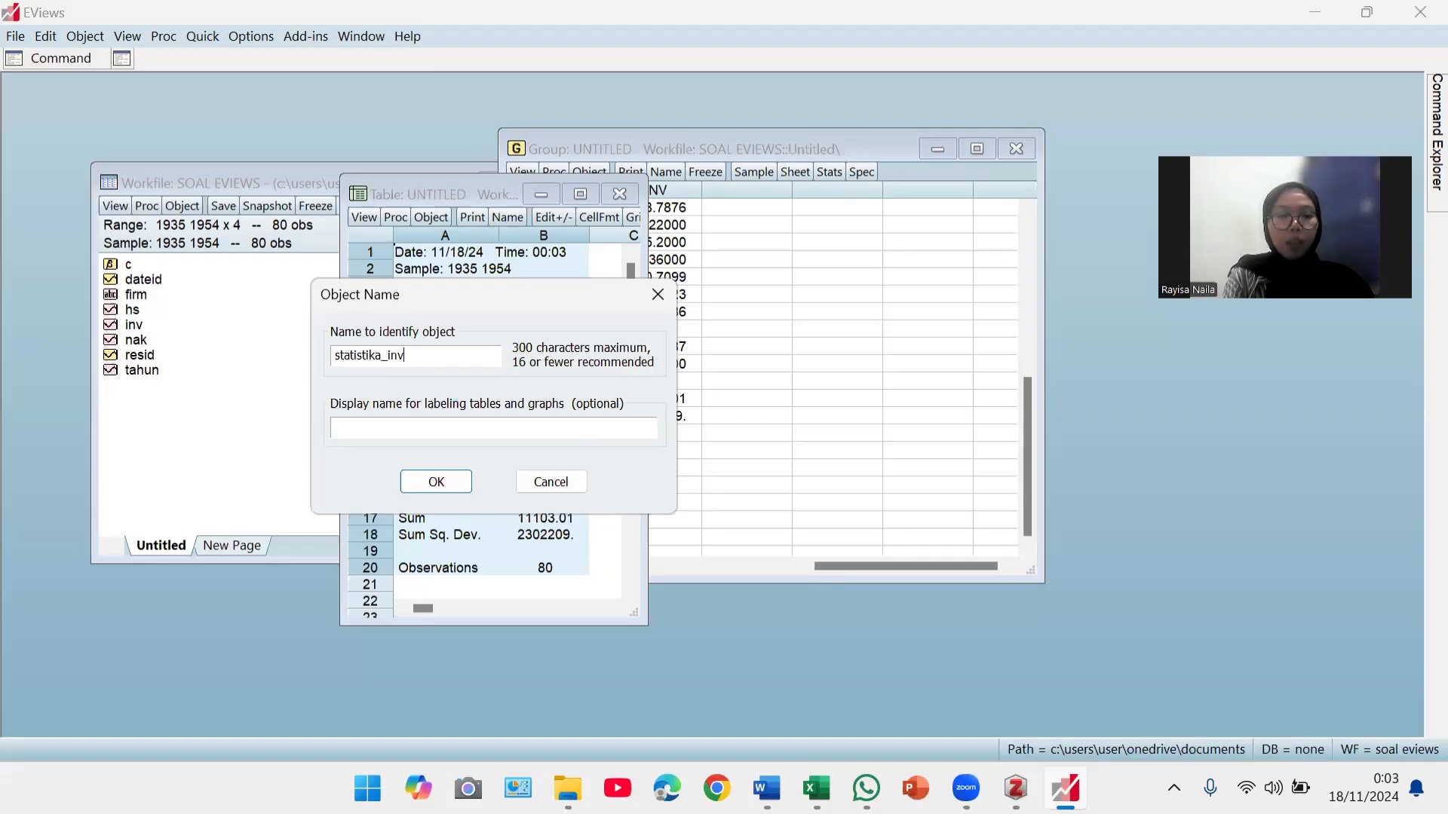
{"action": "key", "text": "Return"}
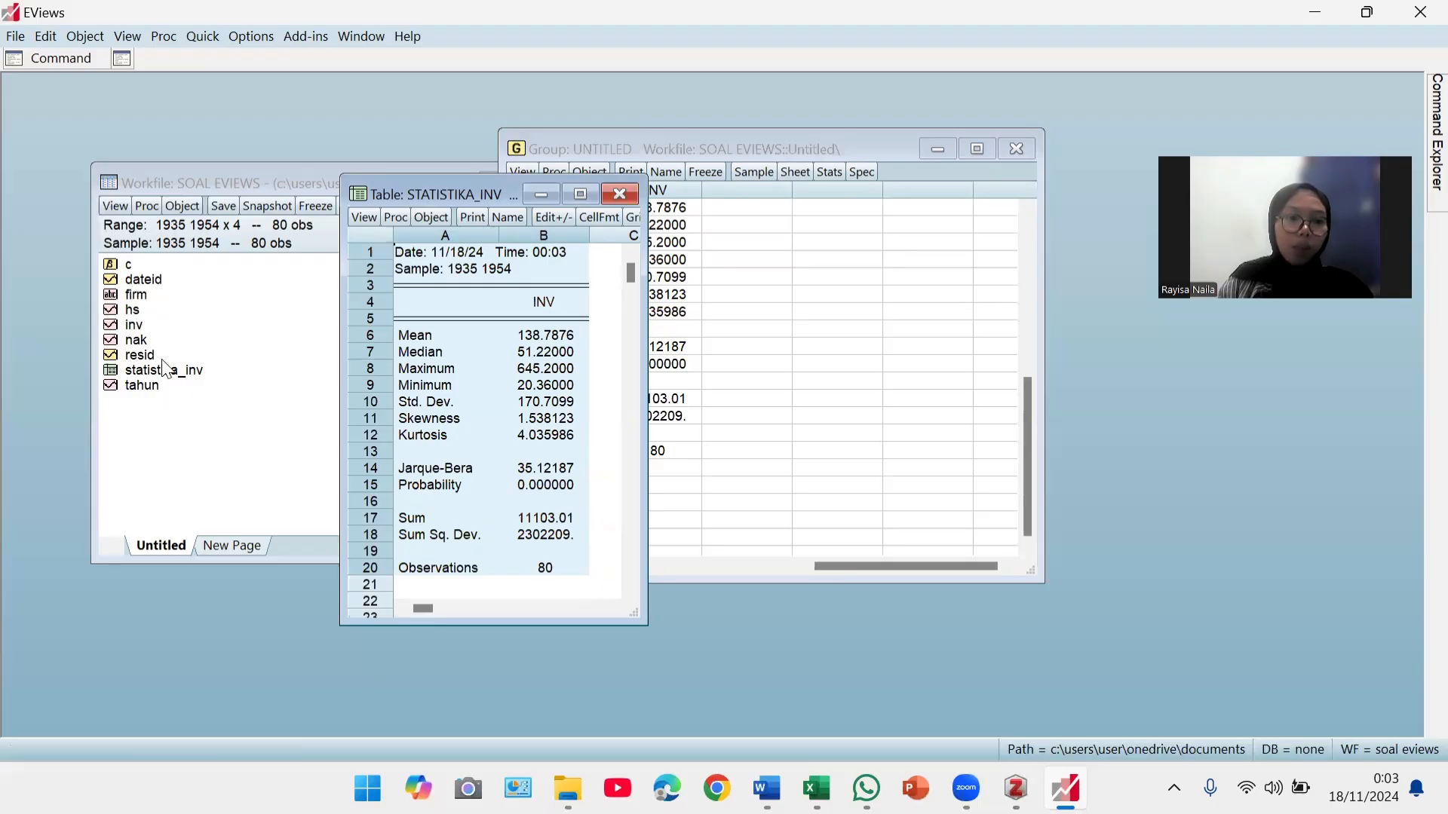
- Close the statistics table and the untitled group, deleting the group without naming it
{"action": "left_click", "coordinate": [622, 195]}
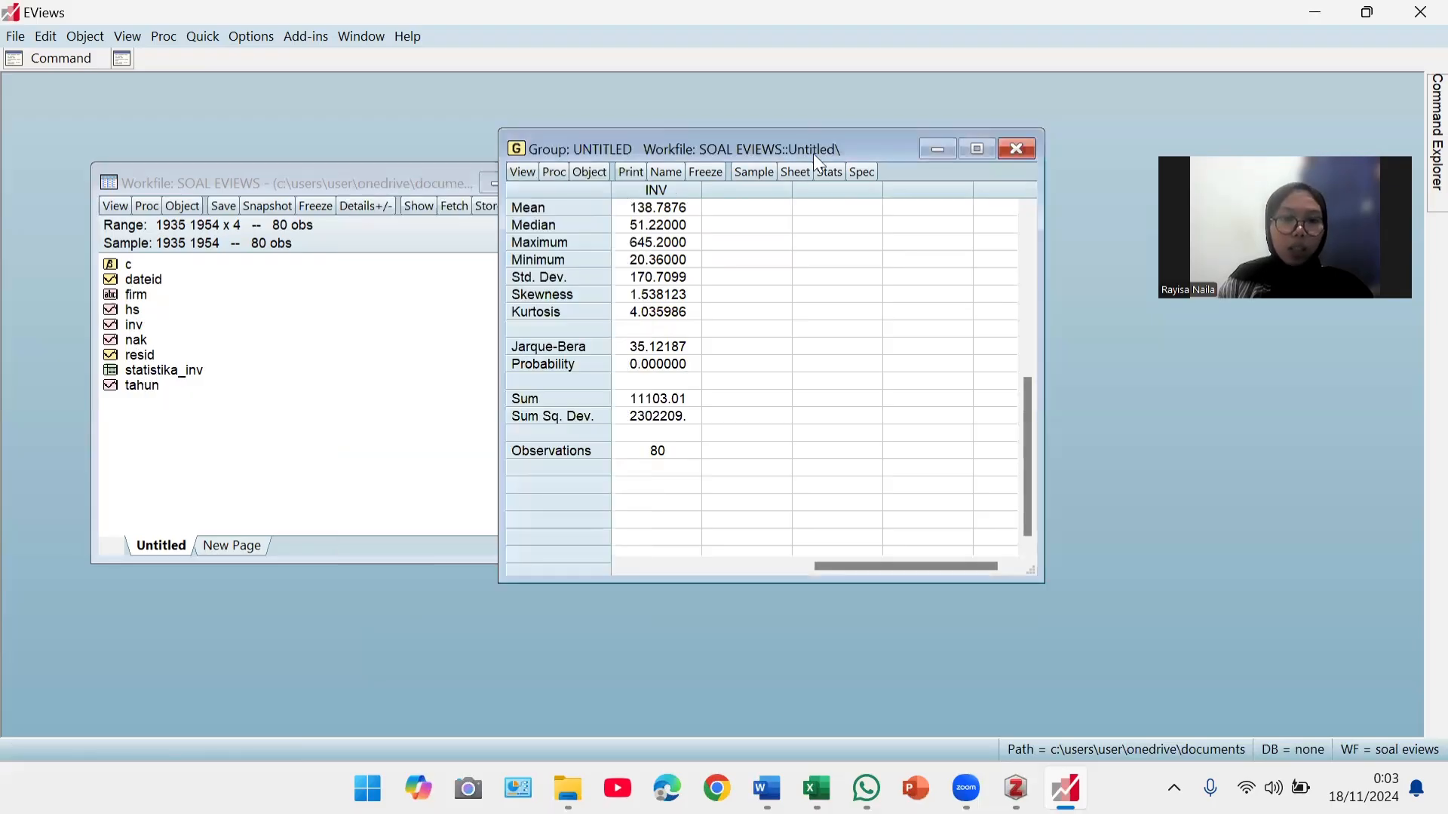
{"action": "left_click", "coordinate": [1030, 155]}
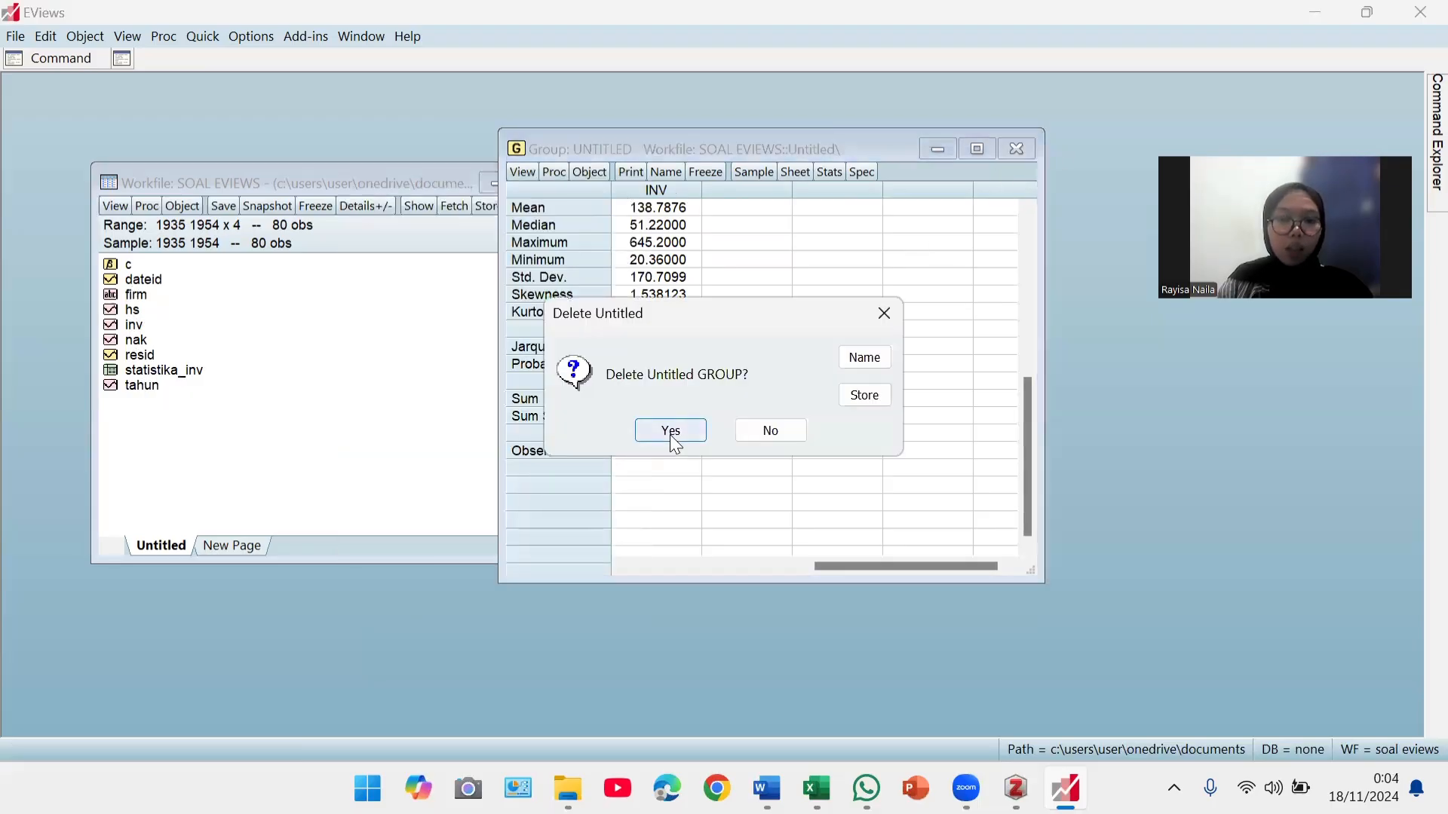
{"action": "left_click", "coordinate": [670, 432]}
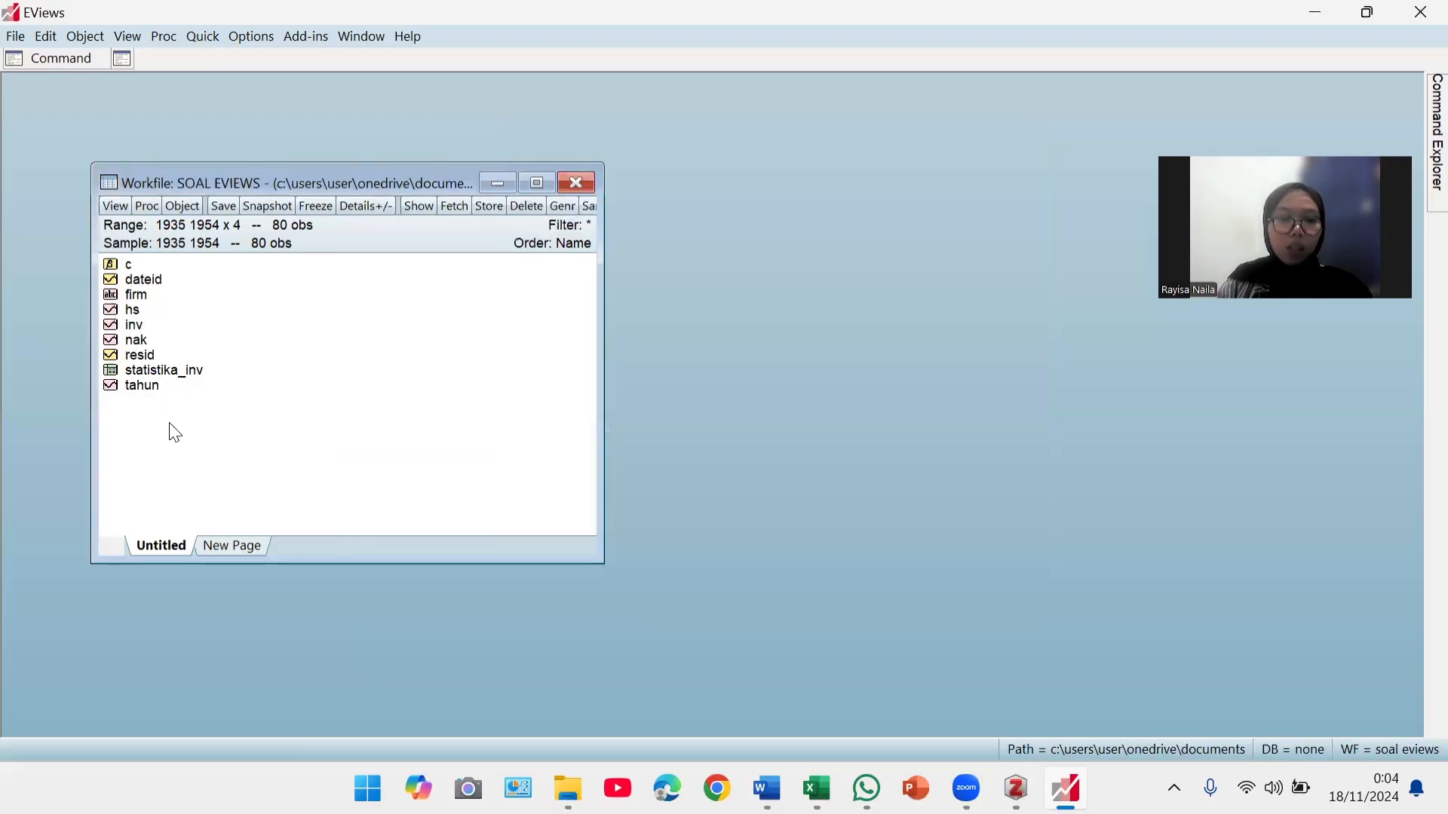
- Create a Line & Symbol graph of the series inv with stacked cross sections, and reposition and widen its window
{"action": "left_click", "coordinate": [214, 38]}
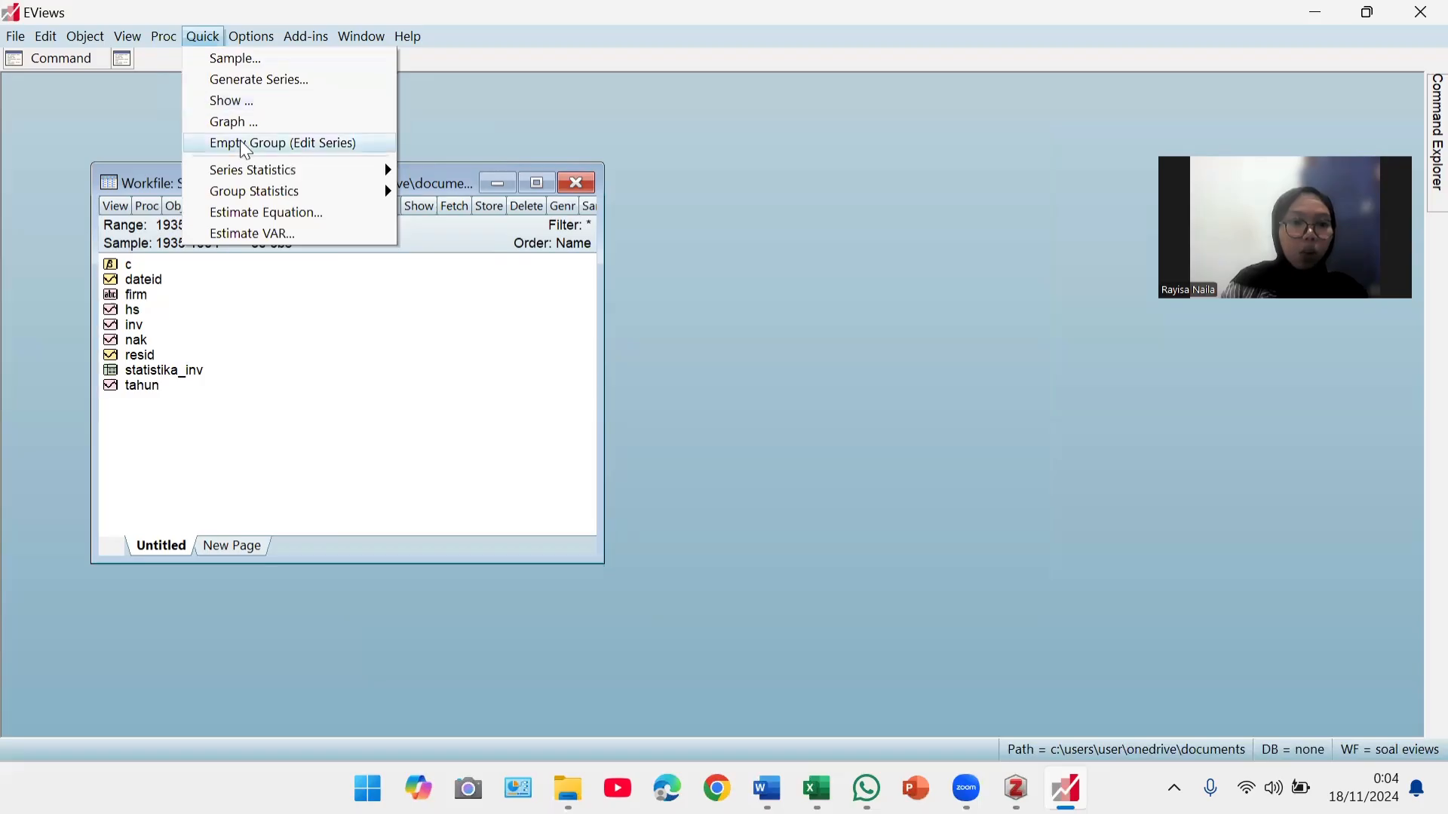
{"action": "left_click", "coordinate": [230, 120]}
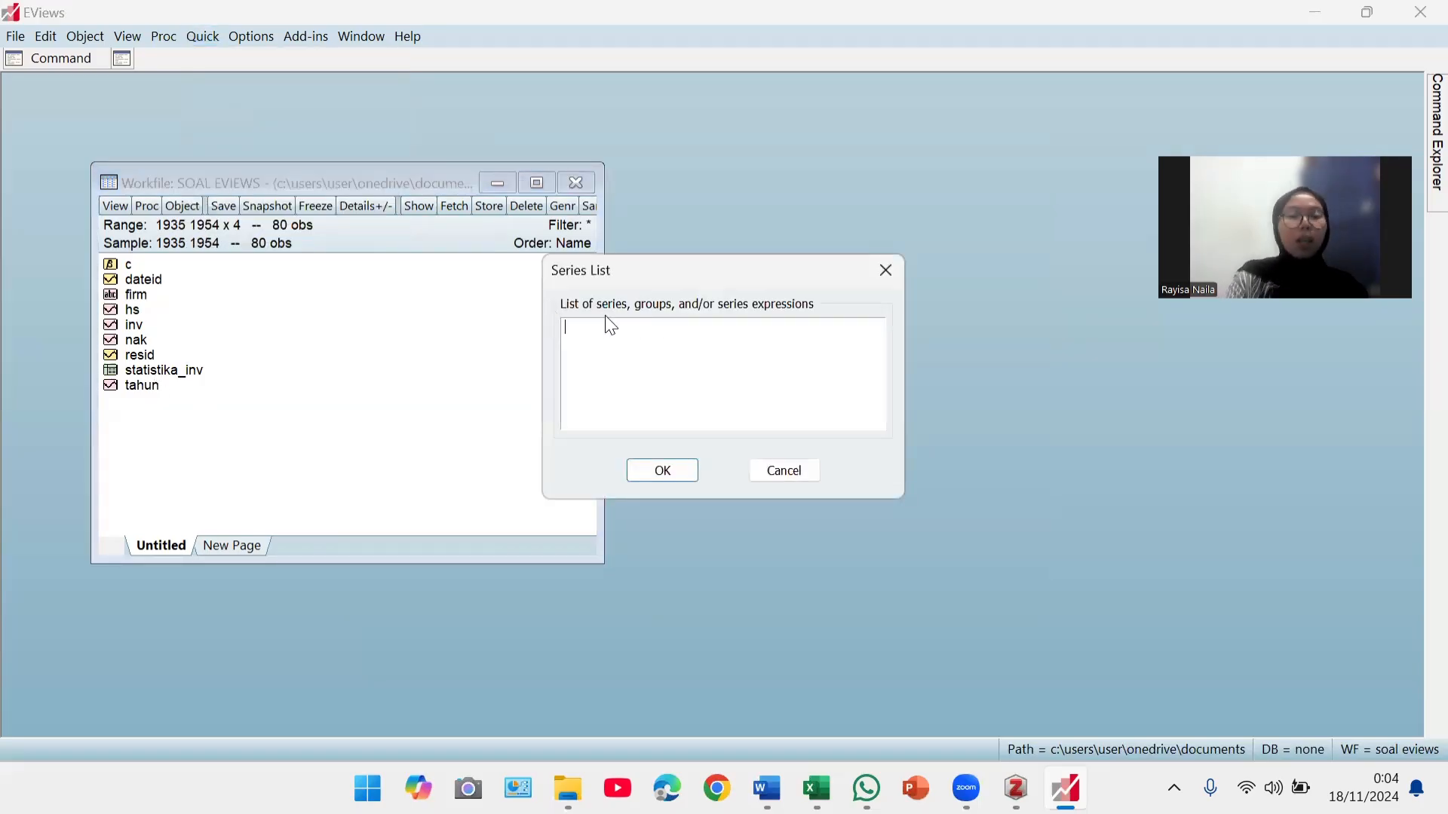
{"action": "type", "text": "inv"}
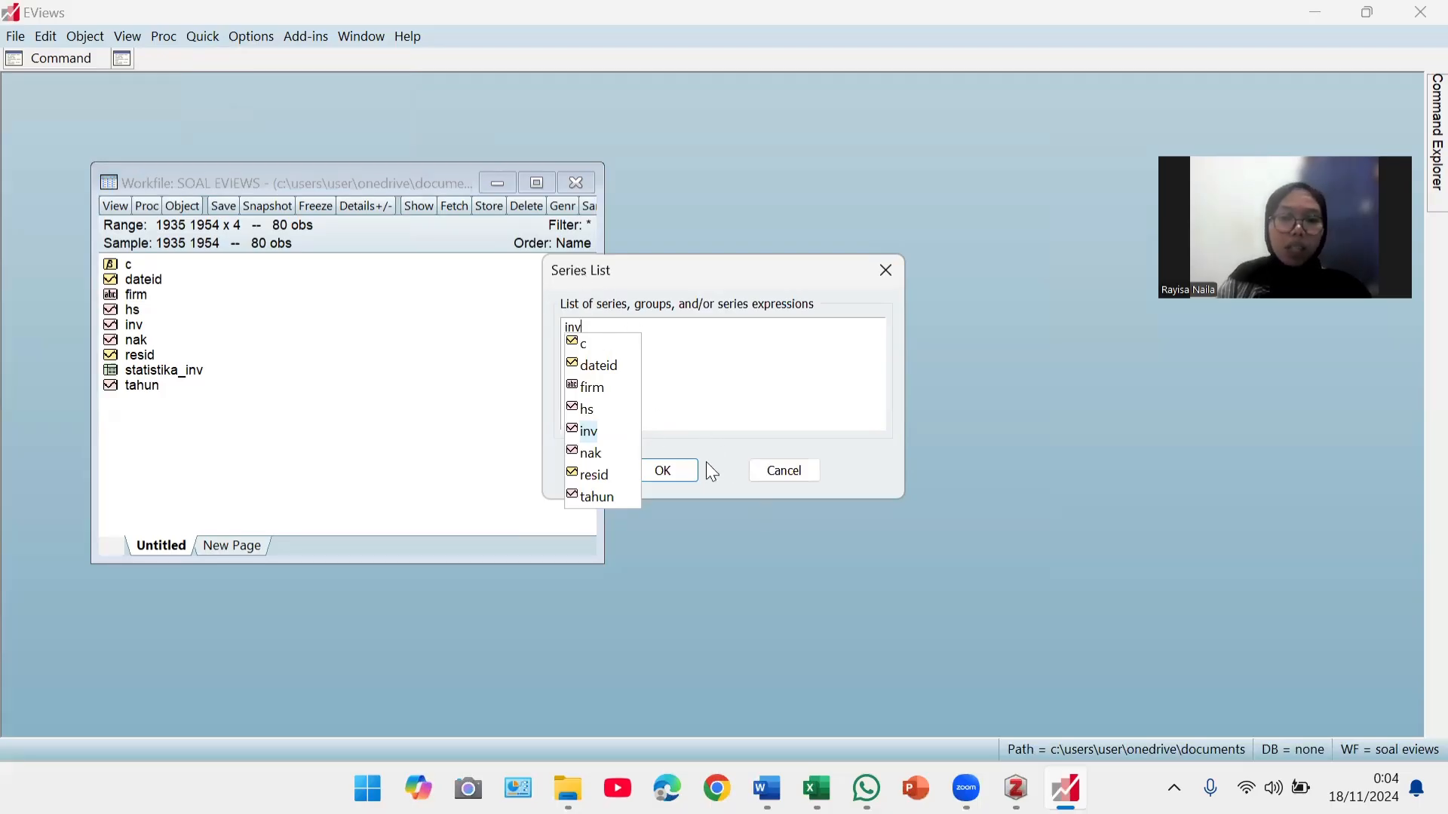
{"action": "left_click", "coordinate": [683, 473]}
{"action": "left_click", "coordinate": [683, 474]}
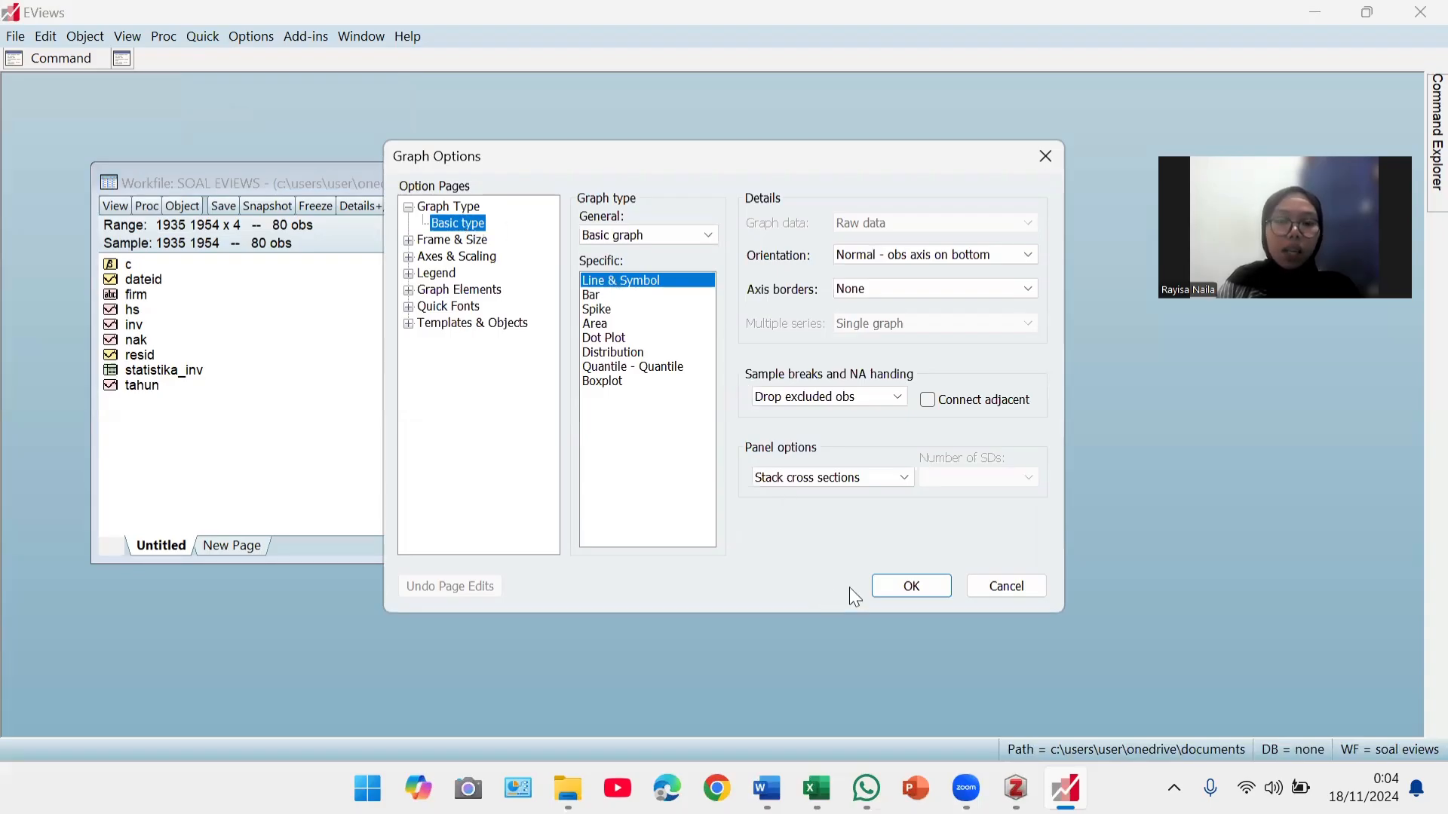
{"action": "left_click", "coordinate": [912, 587]}
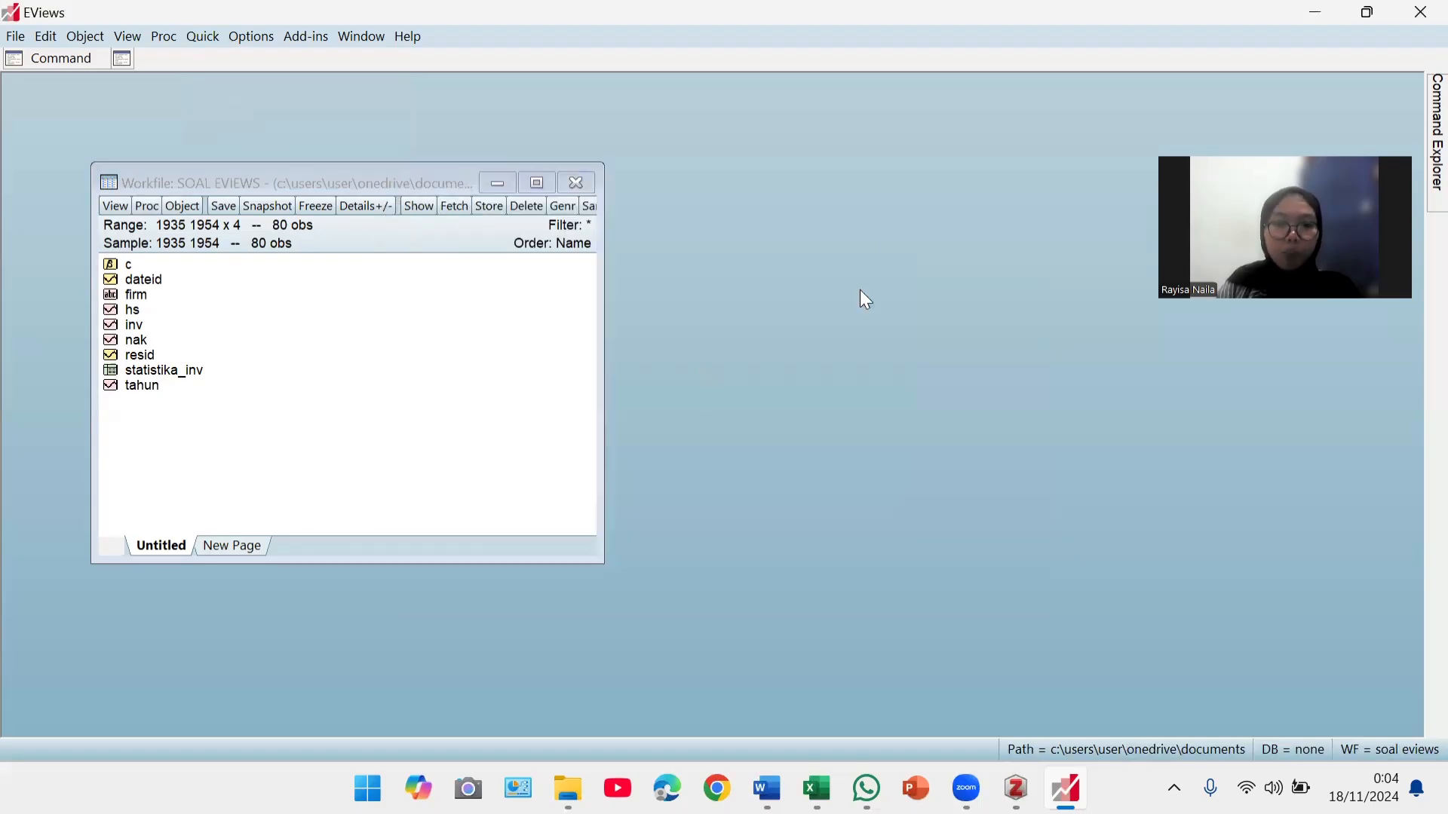
{"action": "left_click_drag", "start_coordinate": [822, 198], "coordinate": [504, 255]}
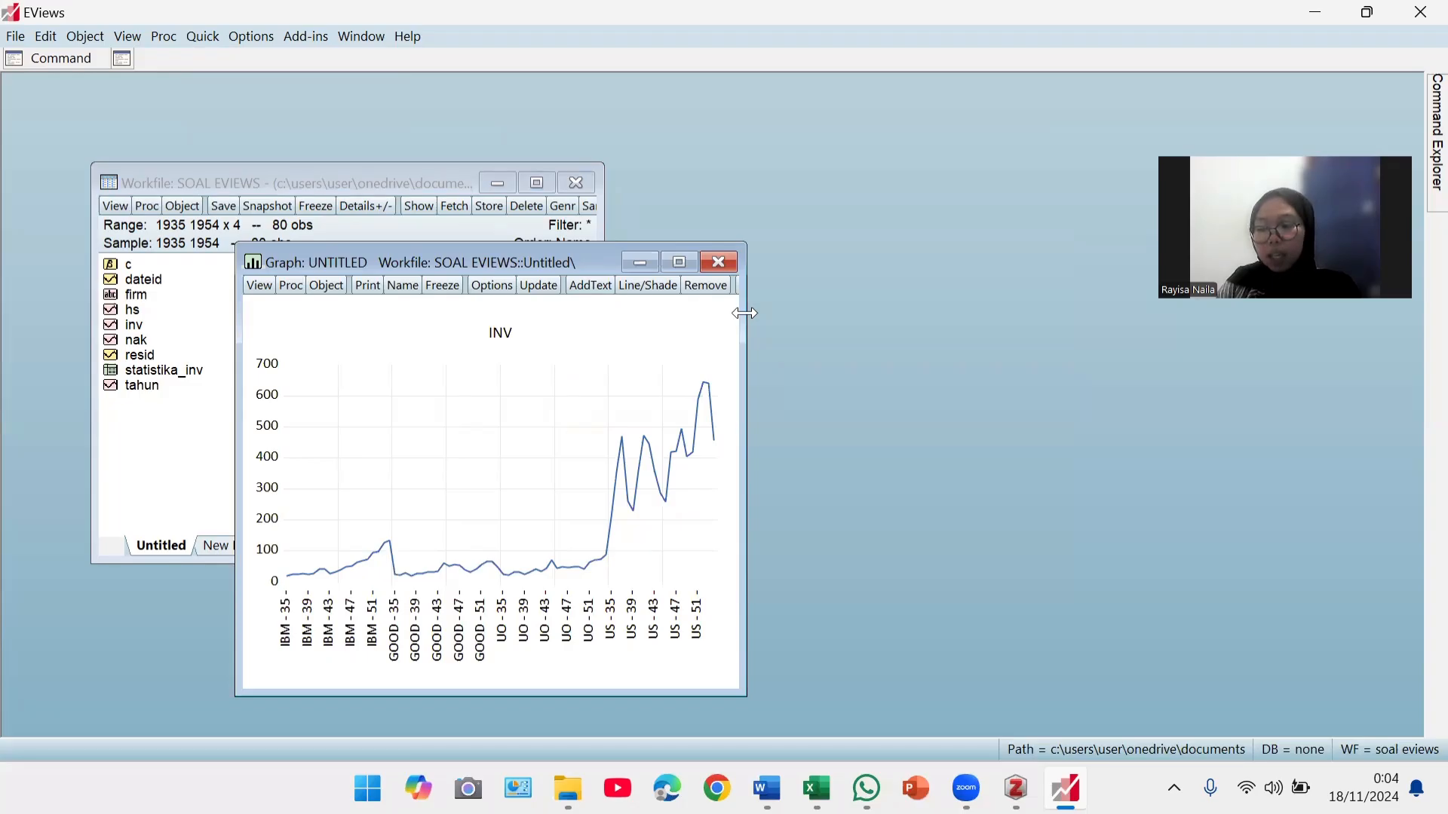
{"action": "left_click_drag", "start_coordinate": [745, 313], "coordinate": [980, 313]}
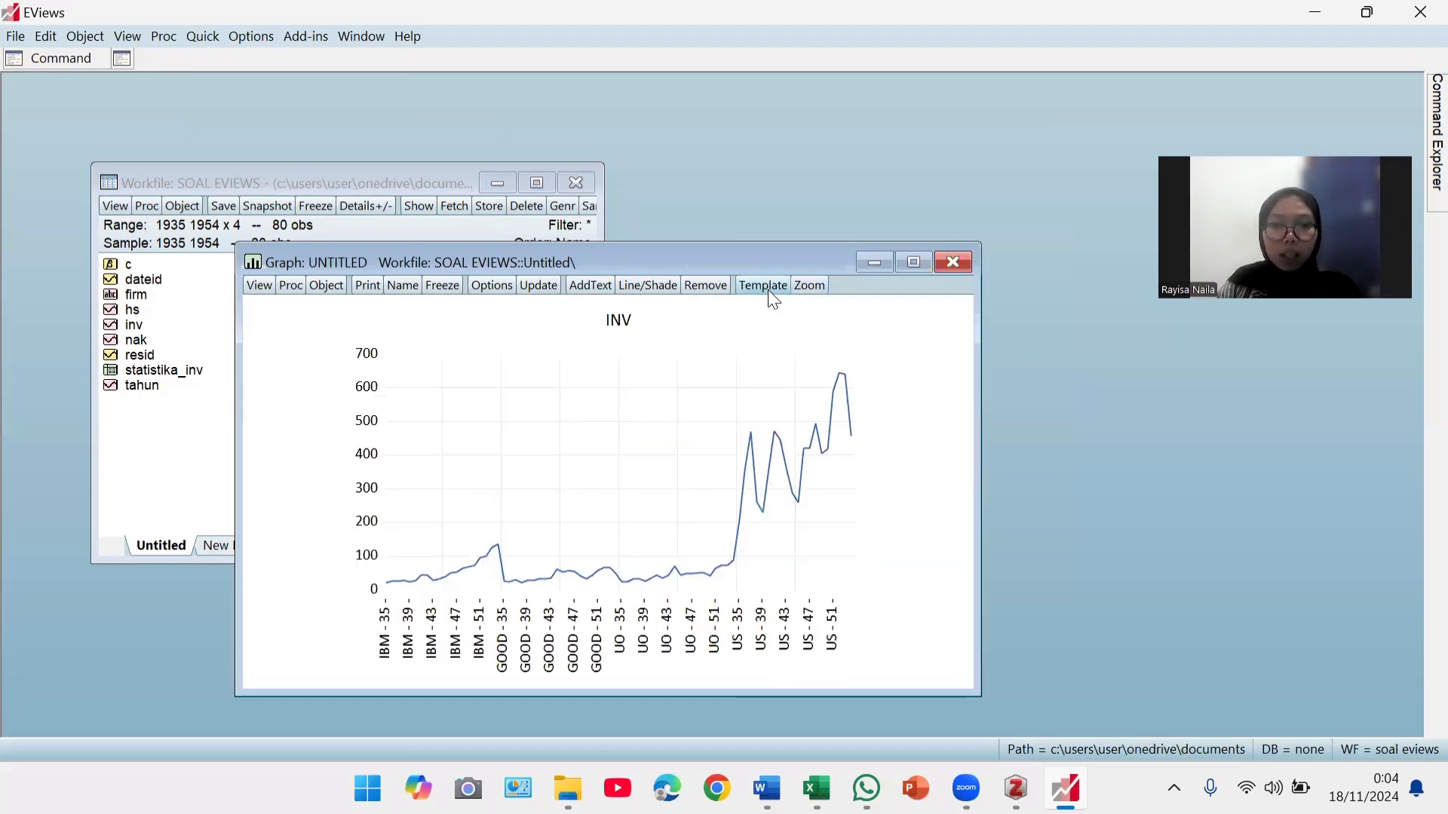
- Change the basic graph type of the INV graph to Bar
{"action": "left_click", "coordinate": [769, 294]}
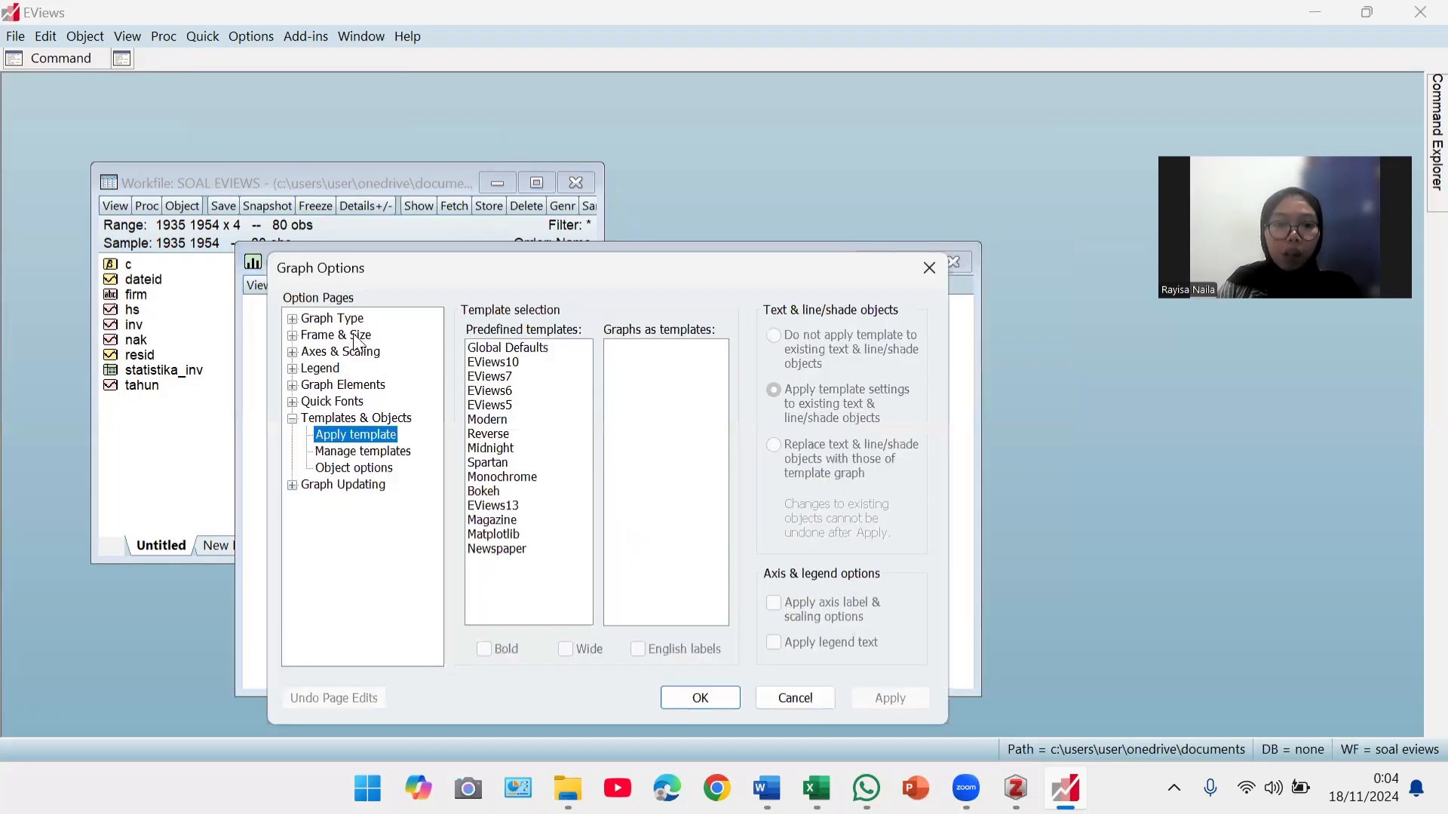
{"action": "left_click", "coordinate": [340, 319]}
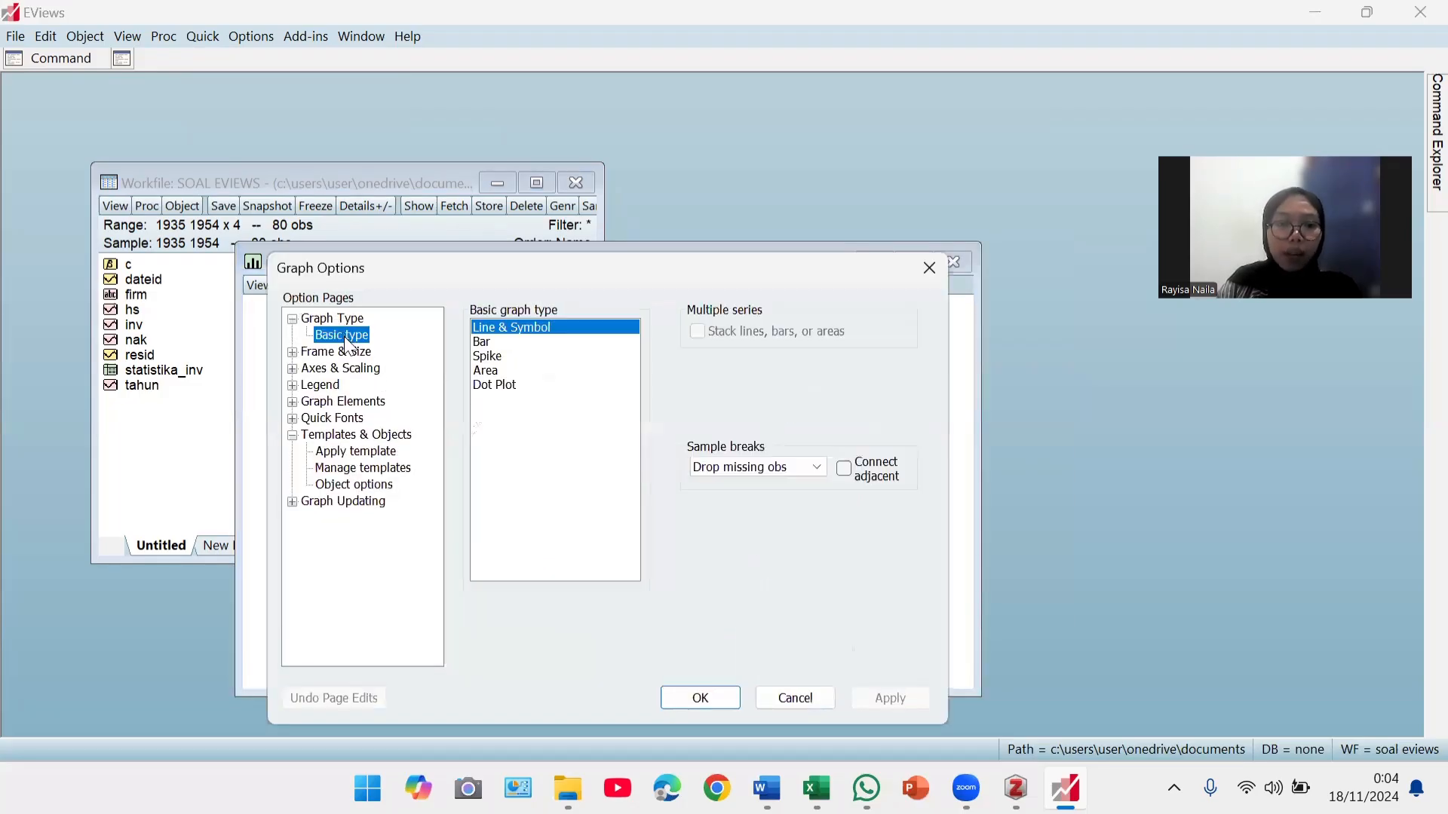
{"action": "left_click", "coordinate": [484, 341]}
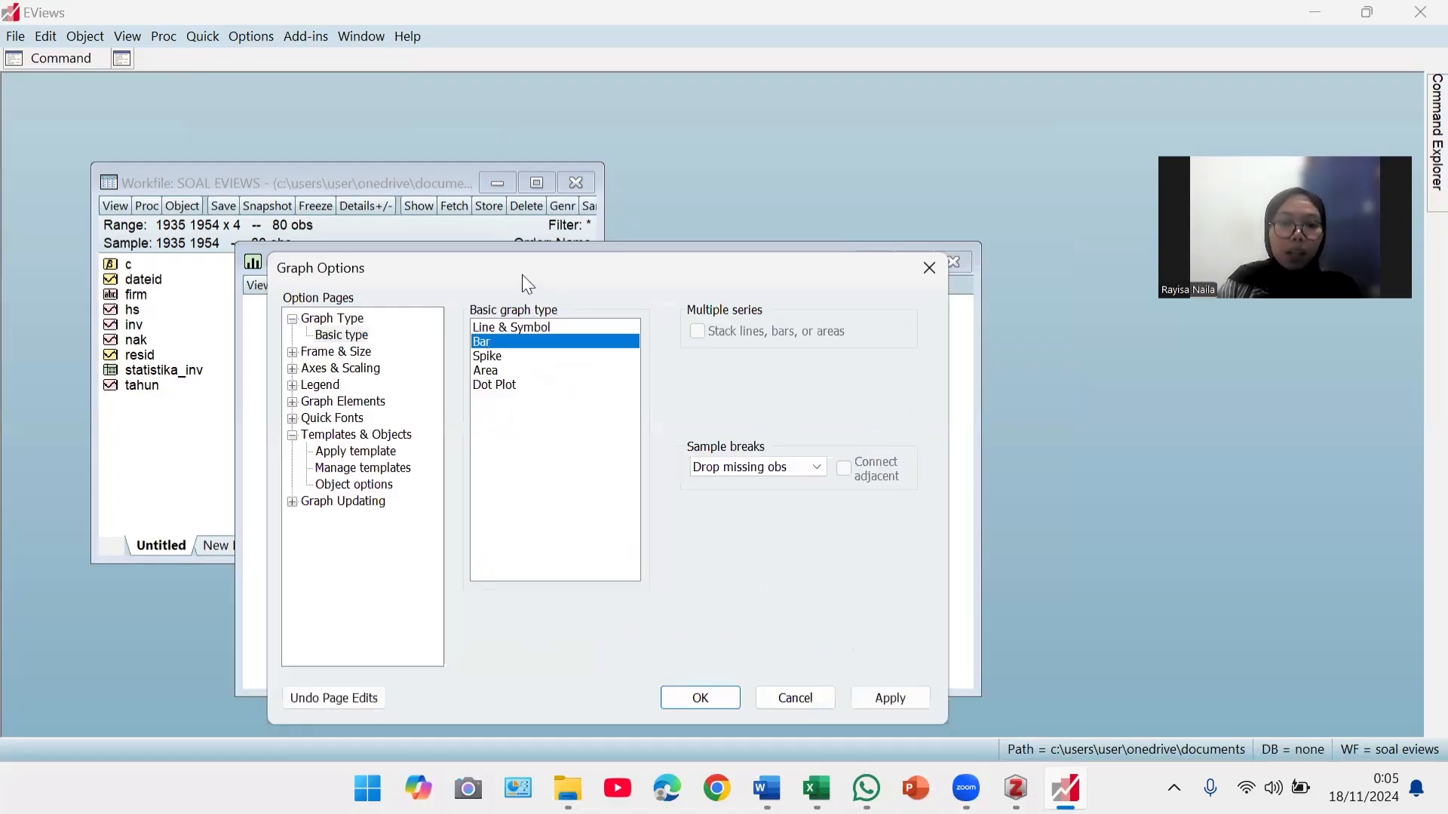
{"action": "left_click_drag", "start_coordinate": [522, 276], "coordinate": [527, 133]}
{"action": "left_click", "coordinate": [709, 555]}
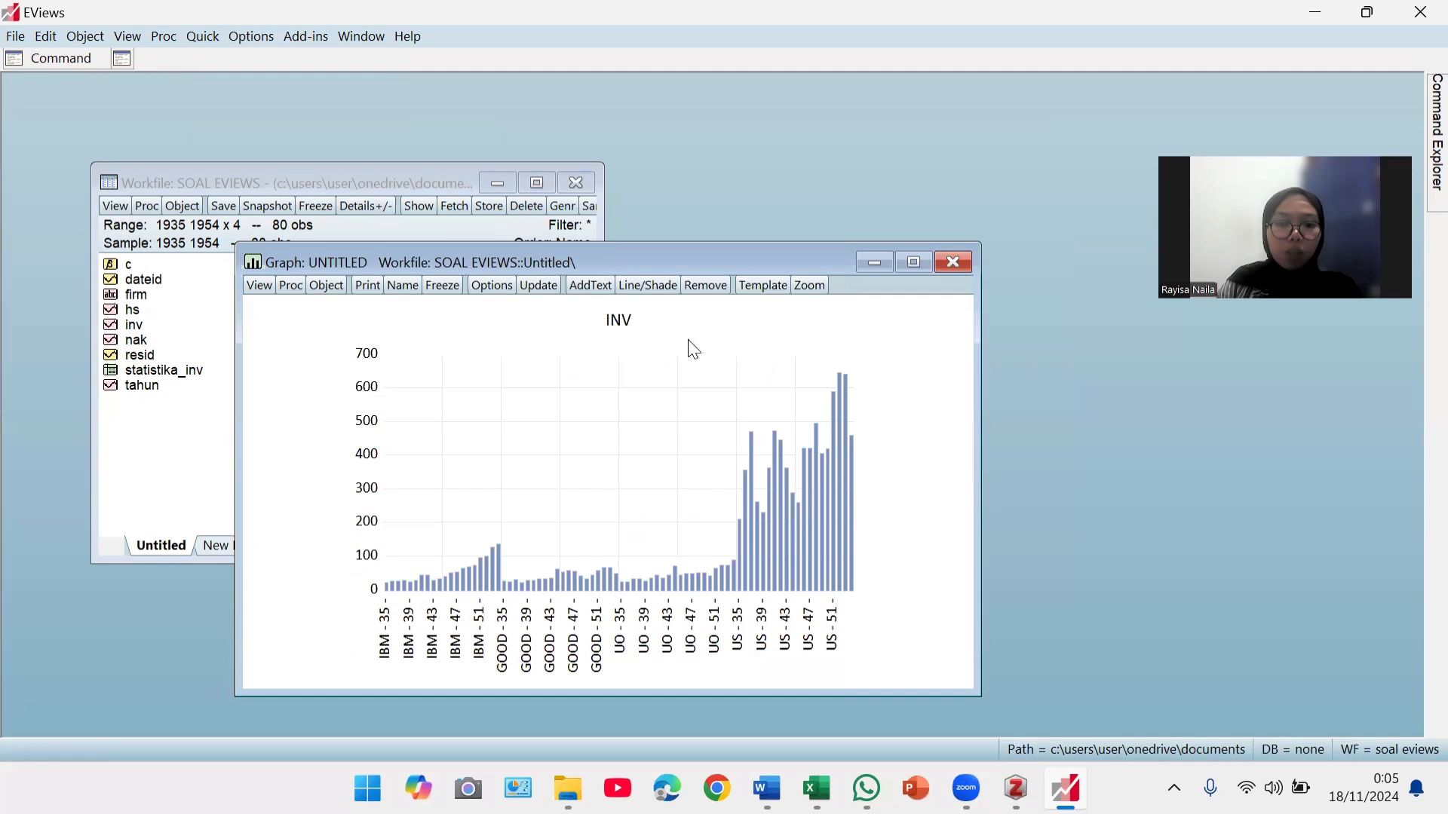
- Change the basic graph type of the INV graph to Area
{"action": "left_click", "coordinate": [758, 290]}
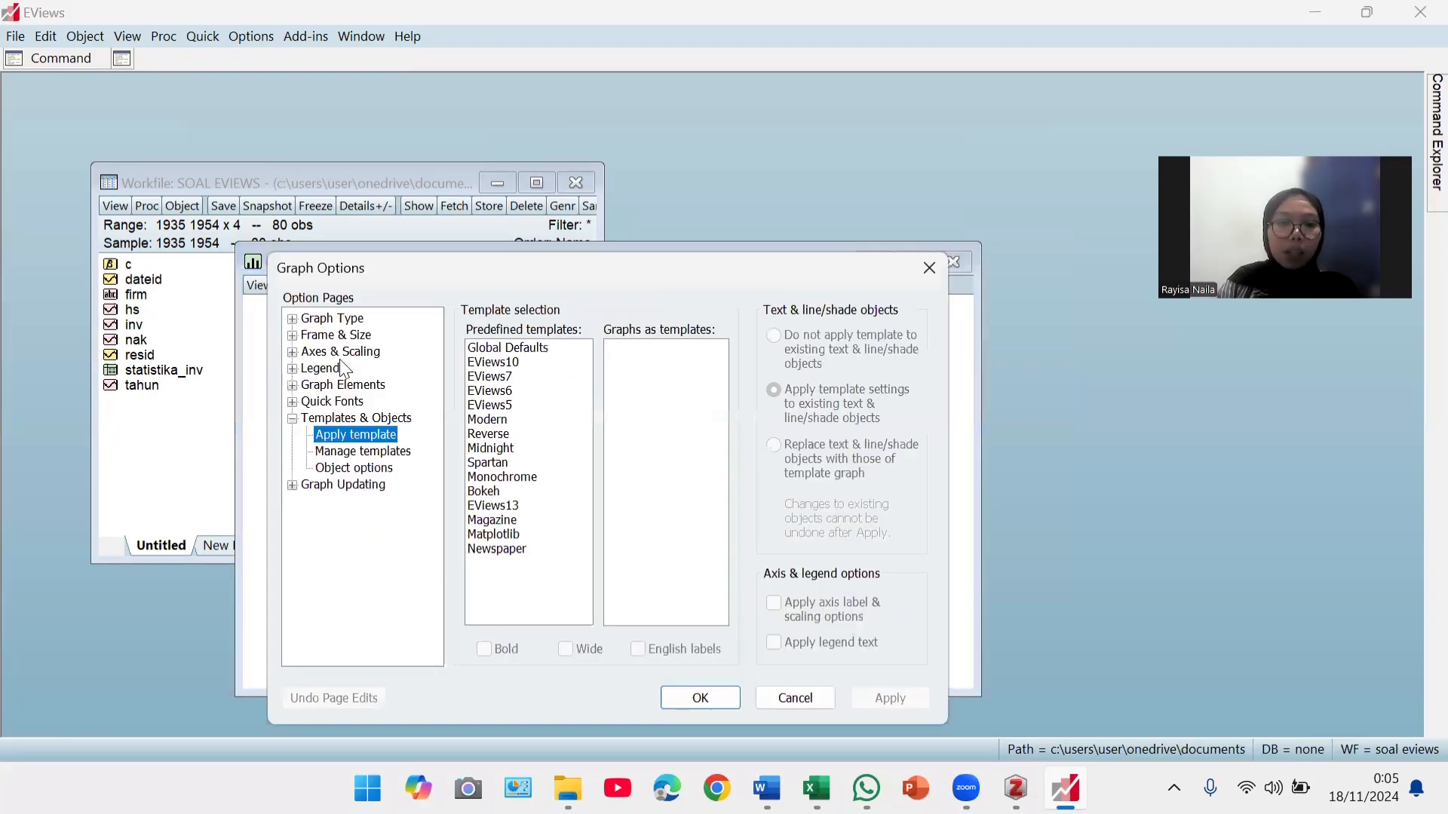
{"action": "left_click", "coordinate": [332, 318]}
{"action": "left_click", "coordinate": [497, 370]}
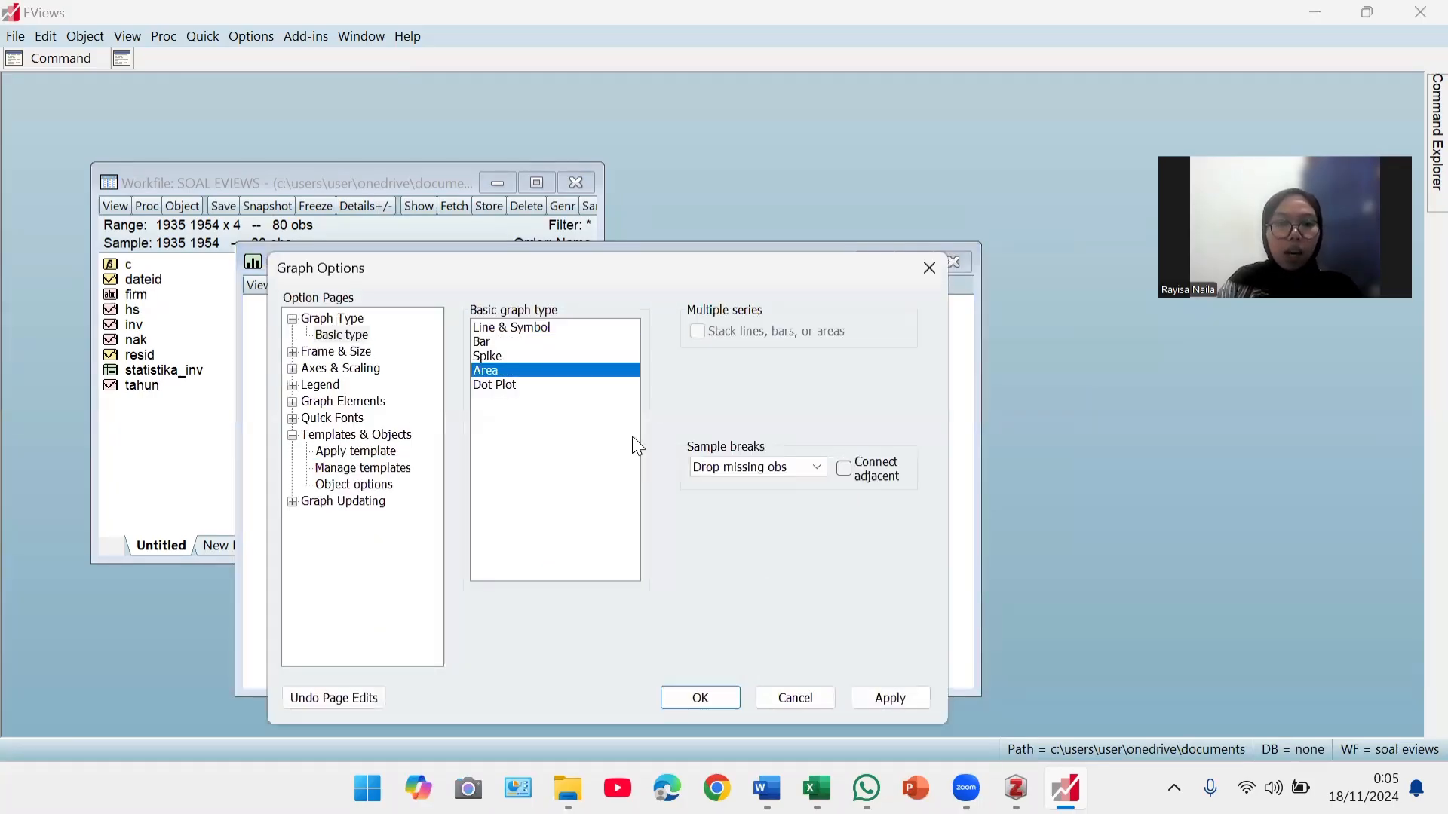
{"action": "left_click_drag", "start_coordinate": [696, 243], "coordinate": [718, 102]}
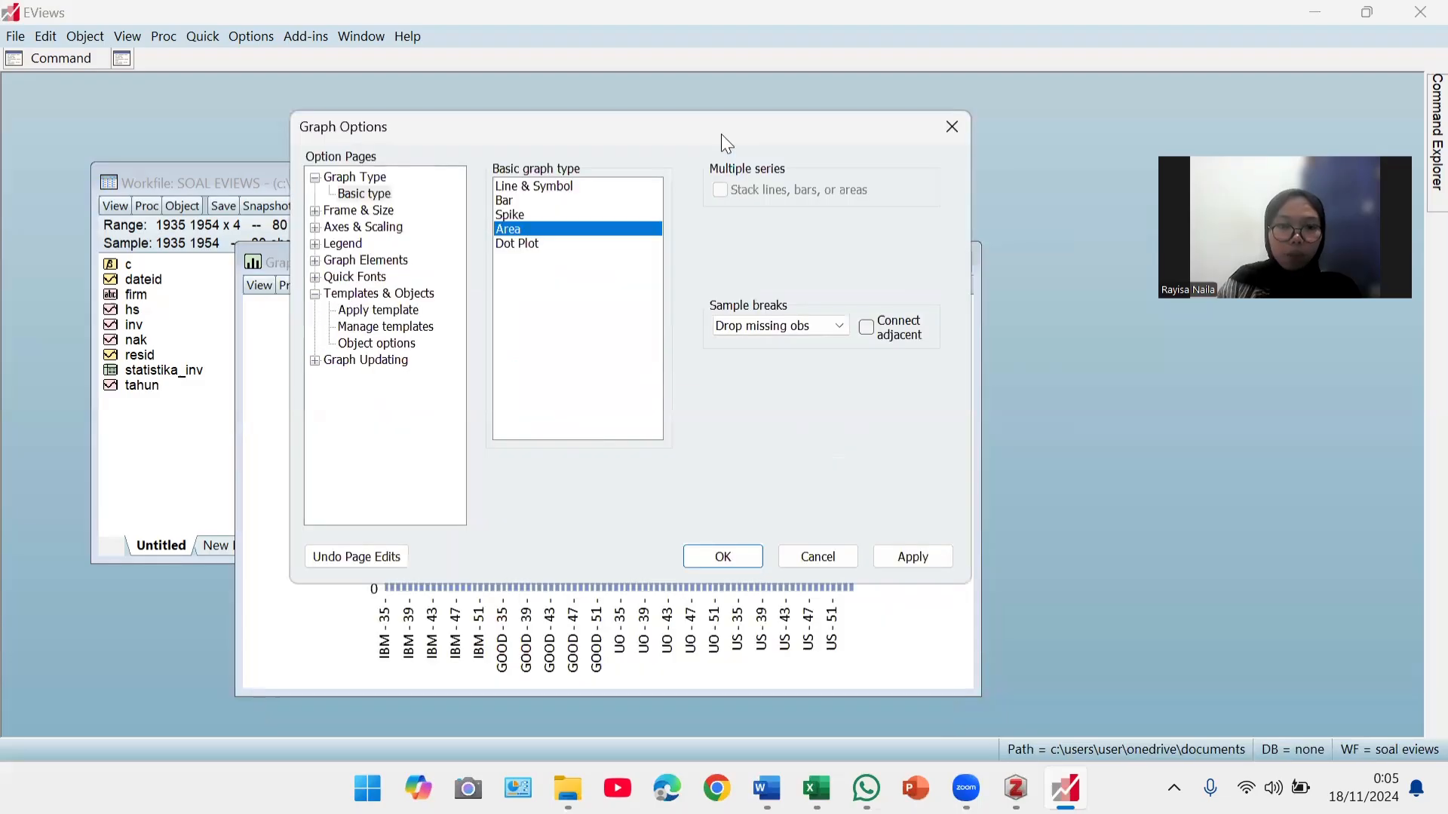
{"action": "left_click", "coordinate": [699, 566]}
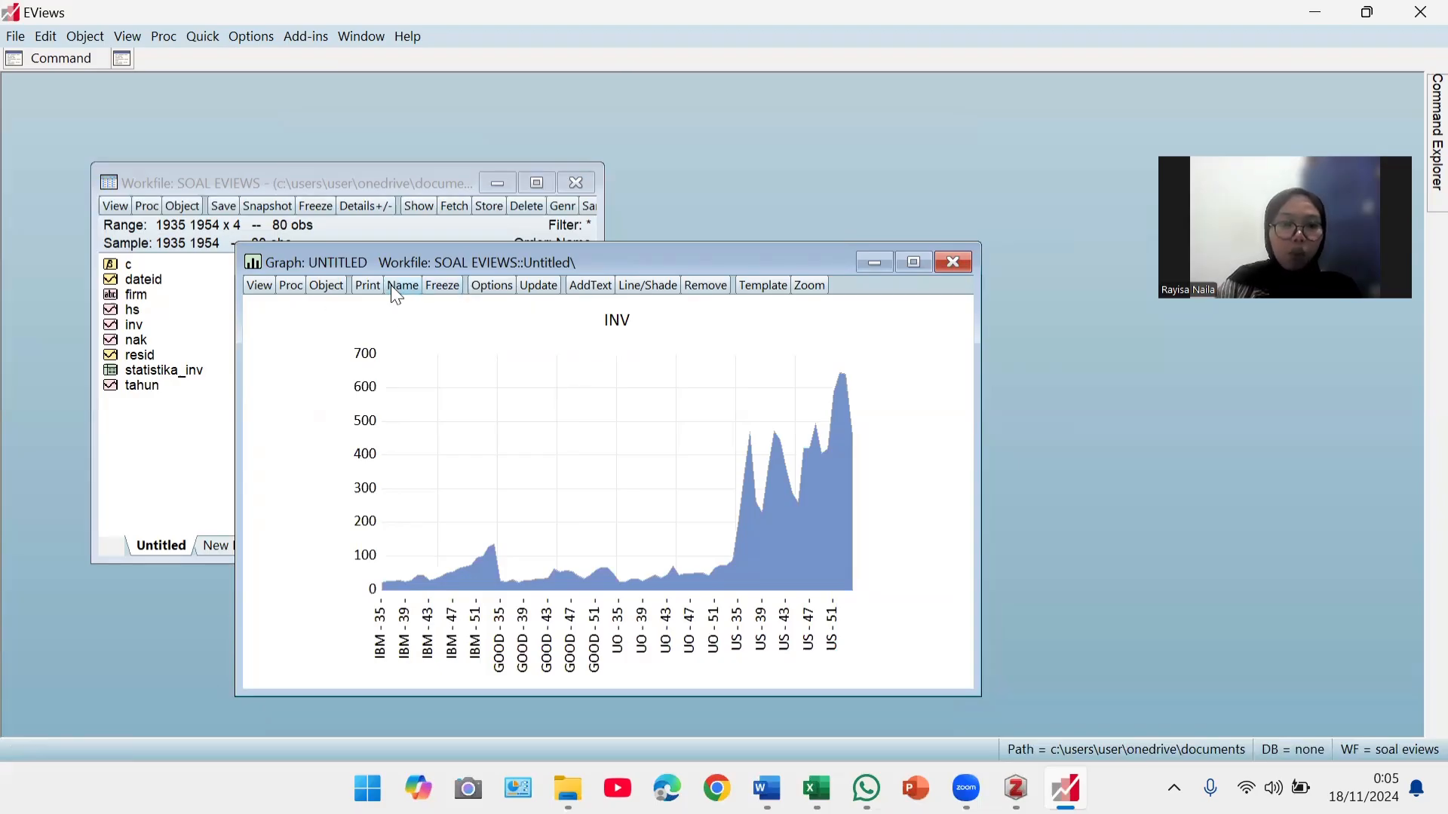
- Name the INV graph diagram_batang_inv and close its window
{"action": "left_click", "coordinate": [440, 289]}
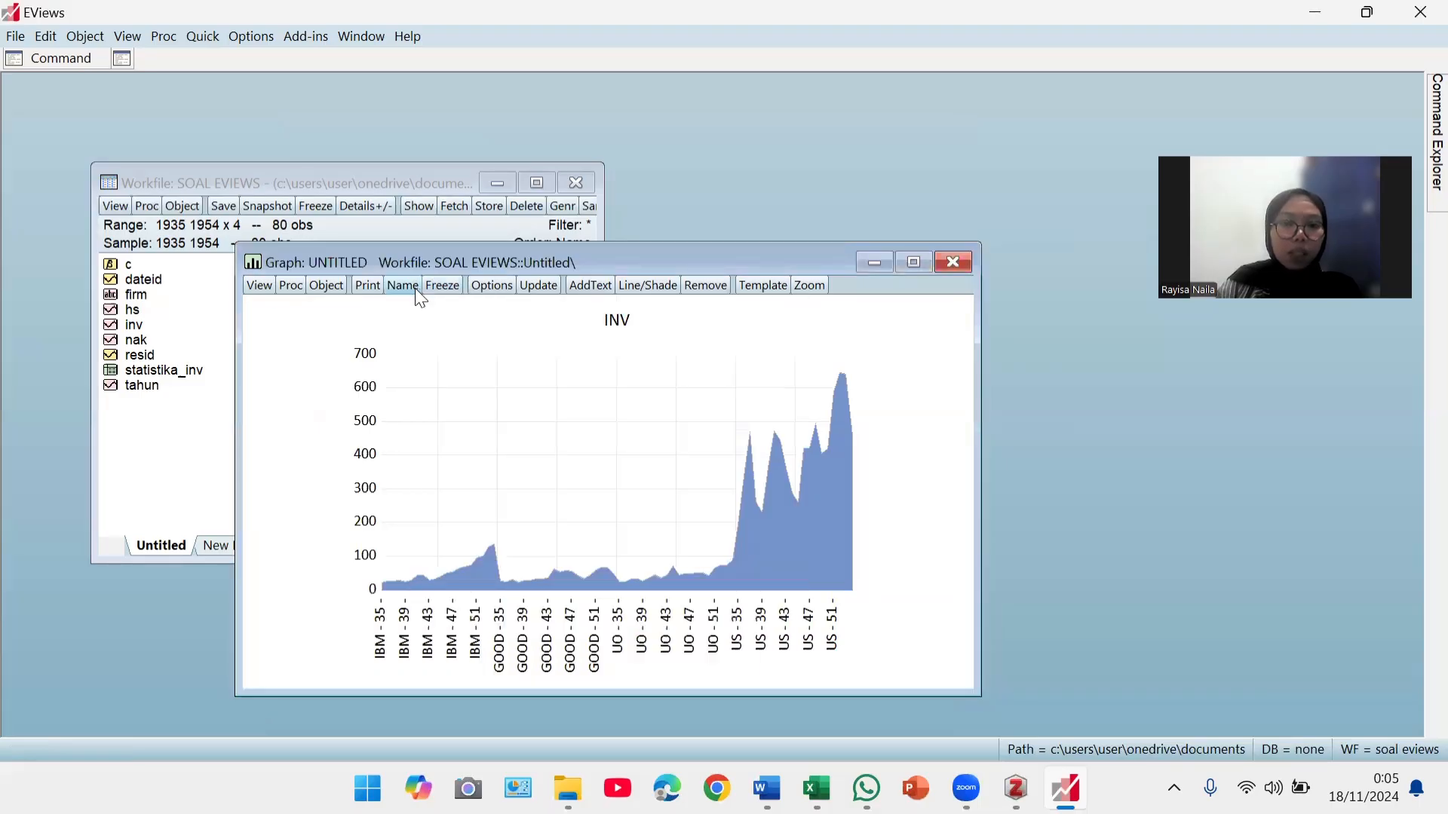
{"action": "left_click", "coordinate": [414, 286]}
{"action": "type", "text": "gra"}
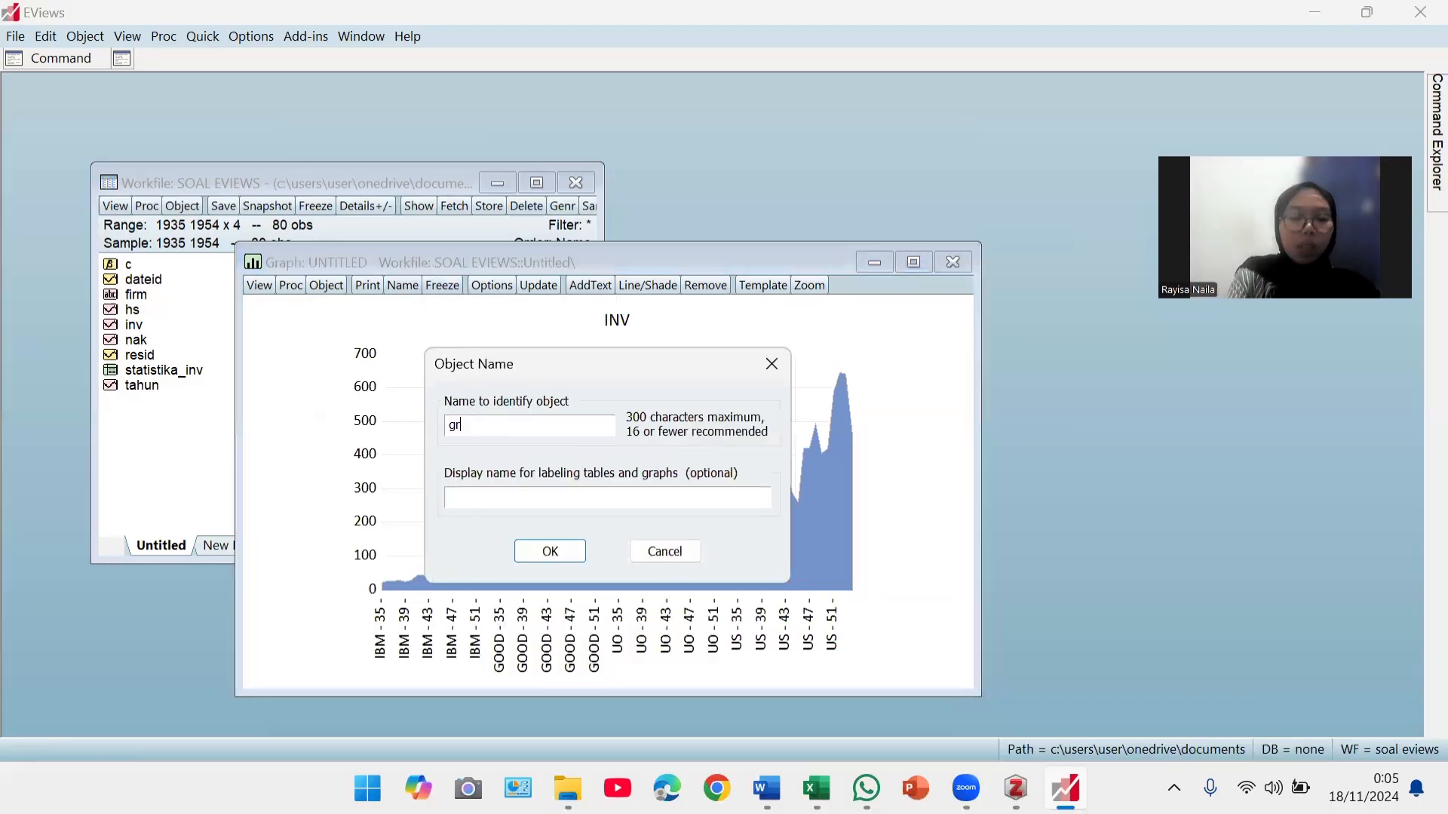
{"action": "key", "text": "BackSpace"}
{"action": "key", "text": "BackSpace"}
{"action": "key", "text": "BackSpace"}
{"action": "type", "text": "diagram"}
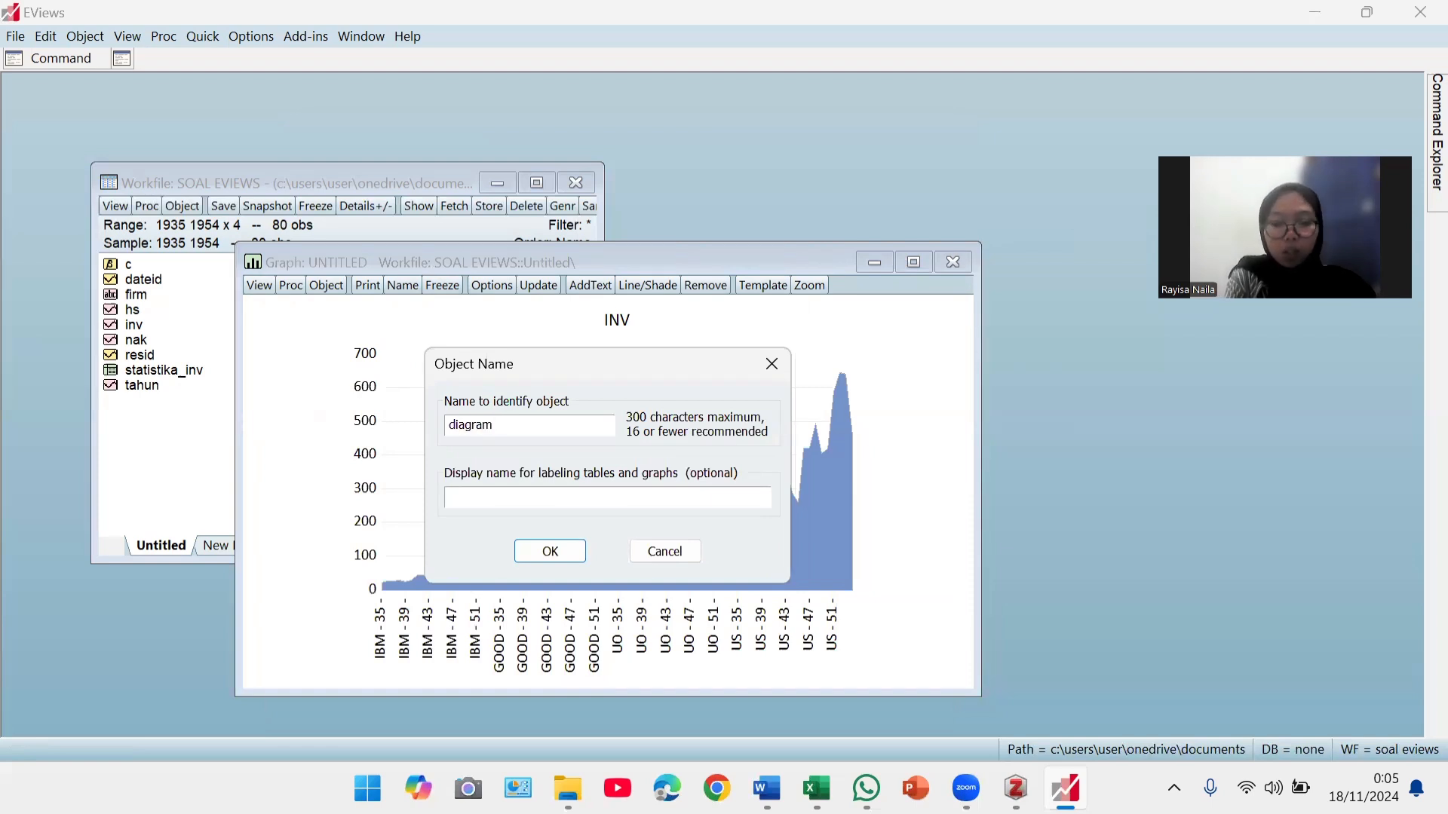
{"action": "type", "text": "_batang"}
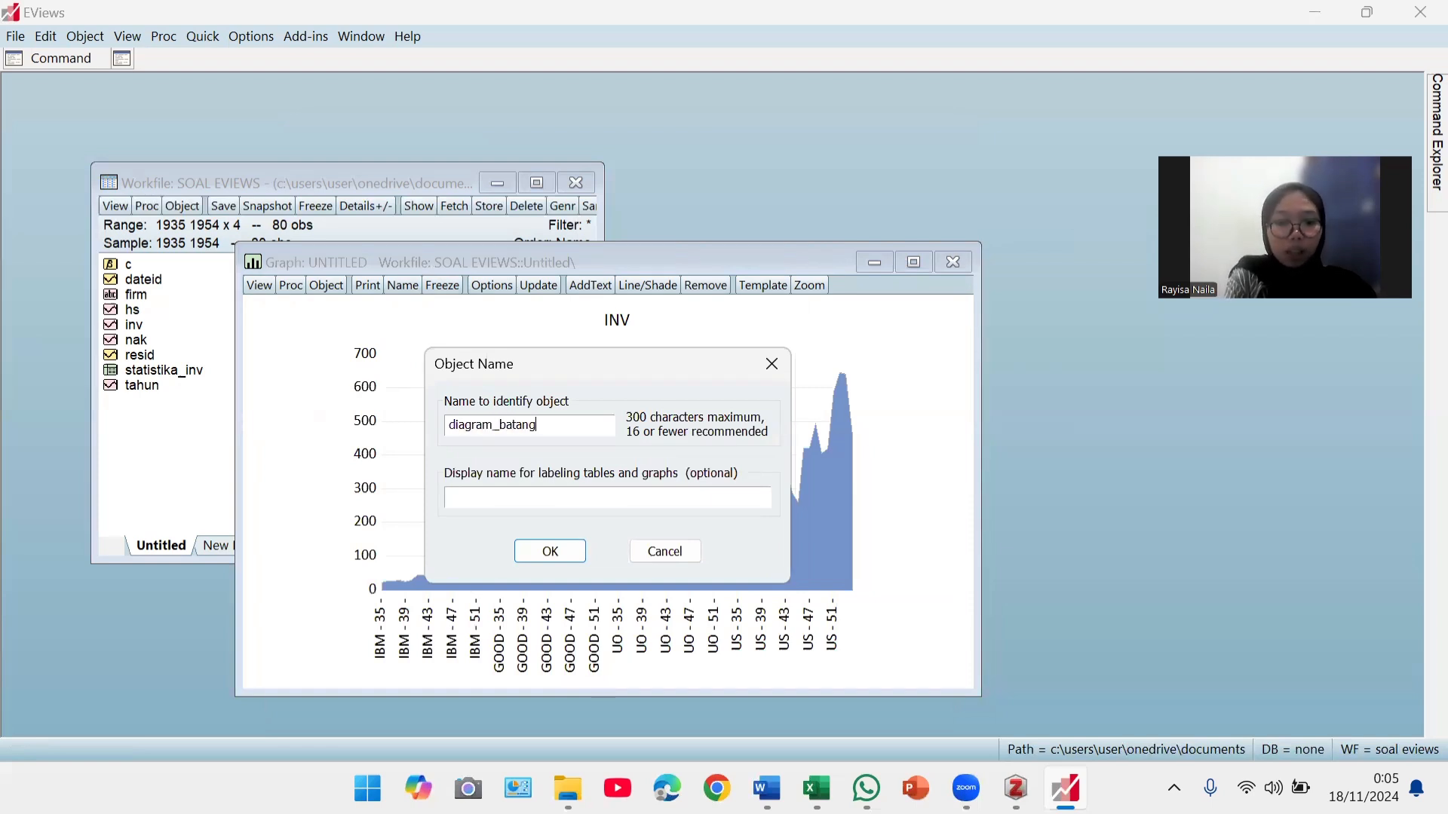
{"action": "type", "text": "_inv"}
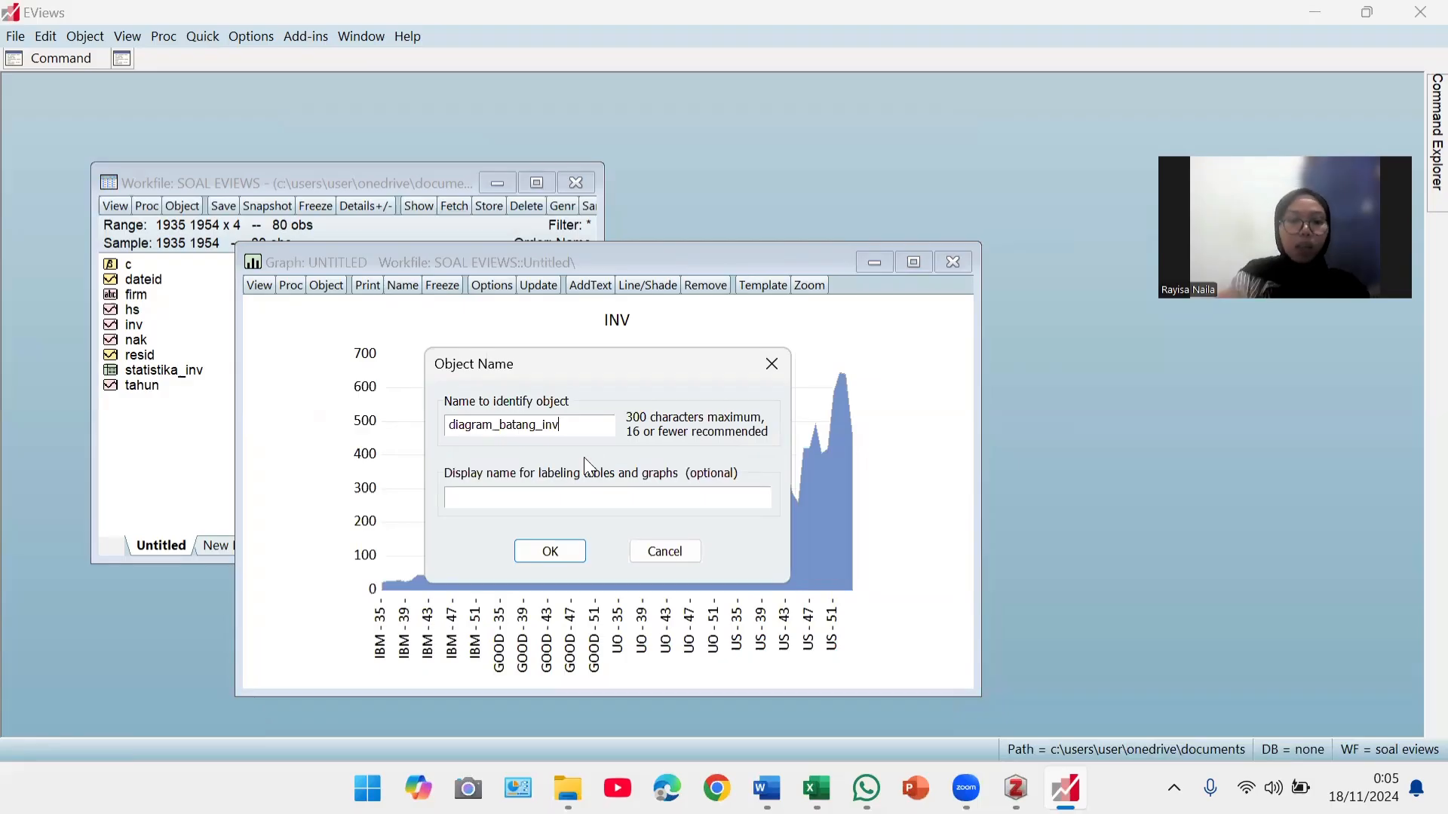
{"action": "key", "text": "Return"}
{"action": "left_click", "coordinate": [953, 262]}
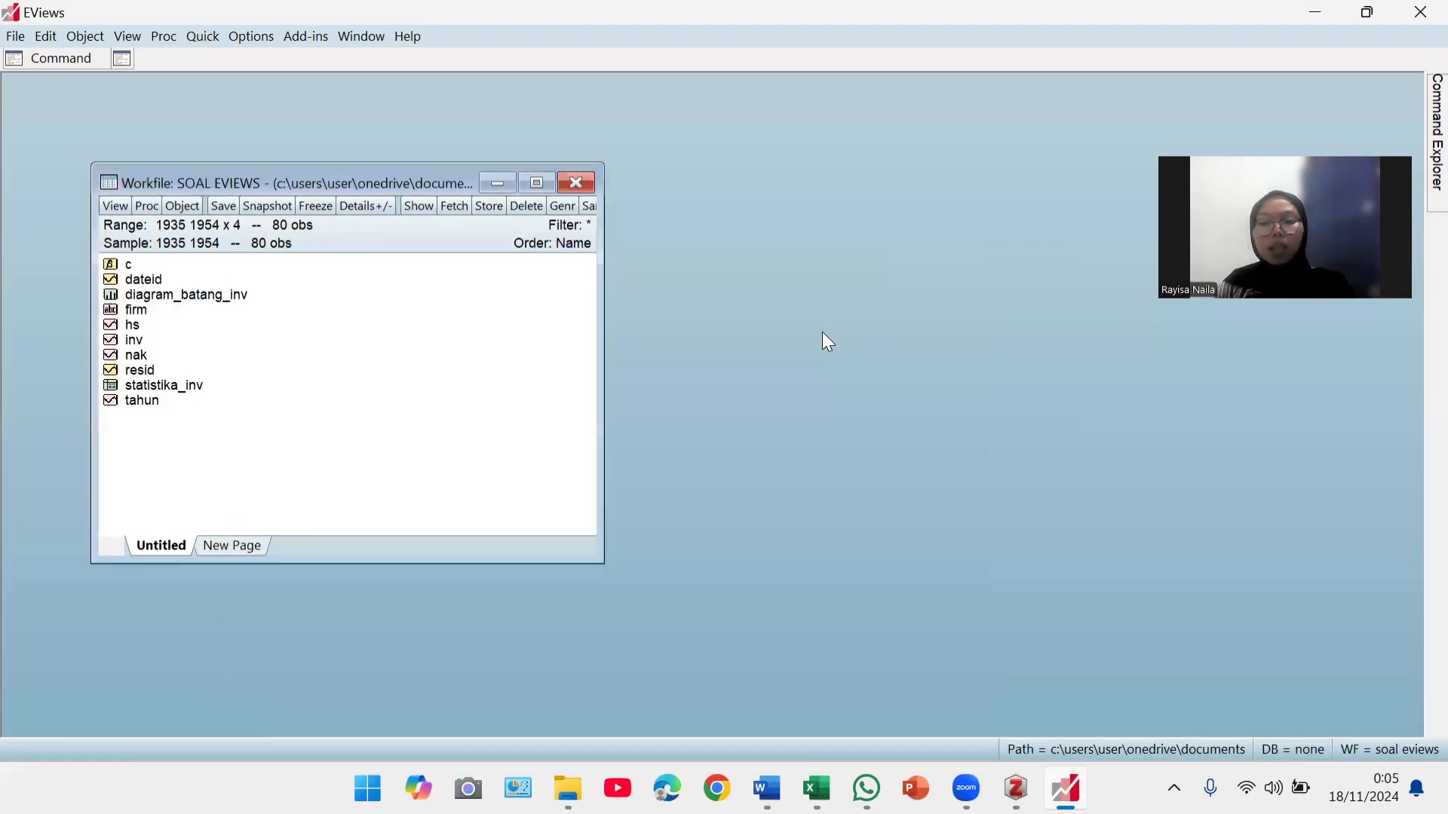
- Create a Line & Symbol graph of the series inv and hs with stacked cross sections, and reposition and widen its window
{"action": "left_click", "coordinate": [204, 38]}
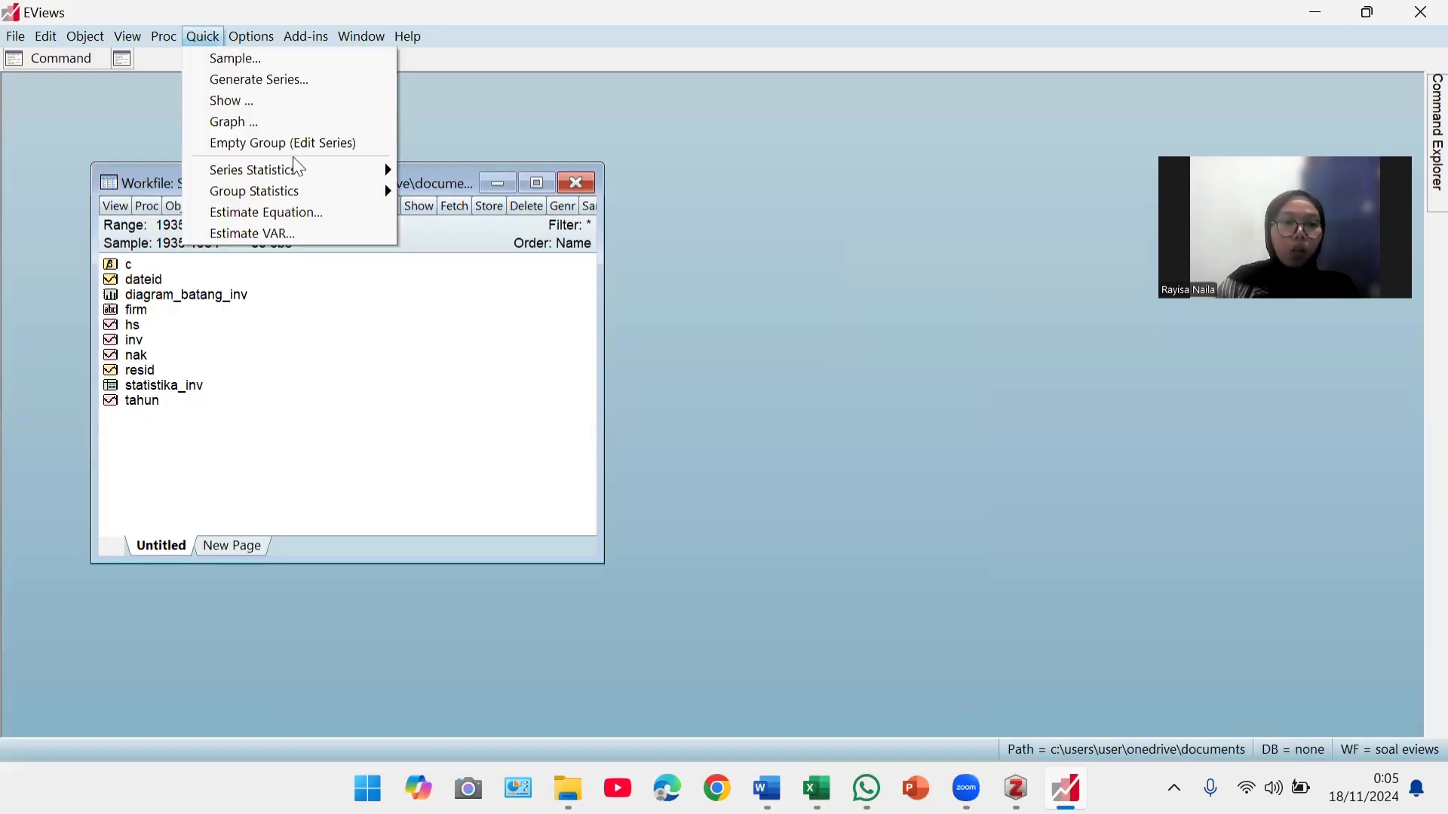
{"action": "mouse_move", "coordinate": [338, 188]}
{"action": "mouse_move", "coordinate": [454, 193]}
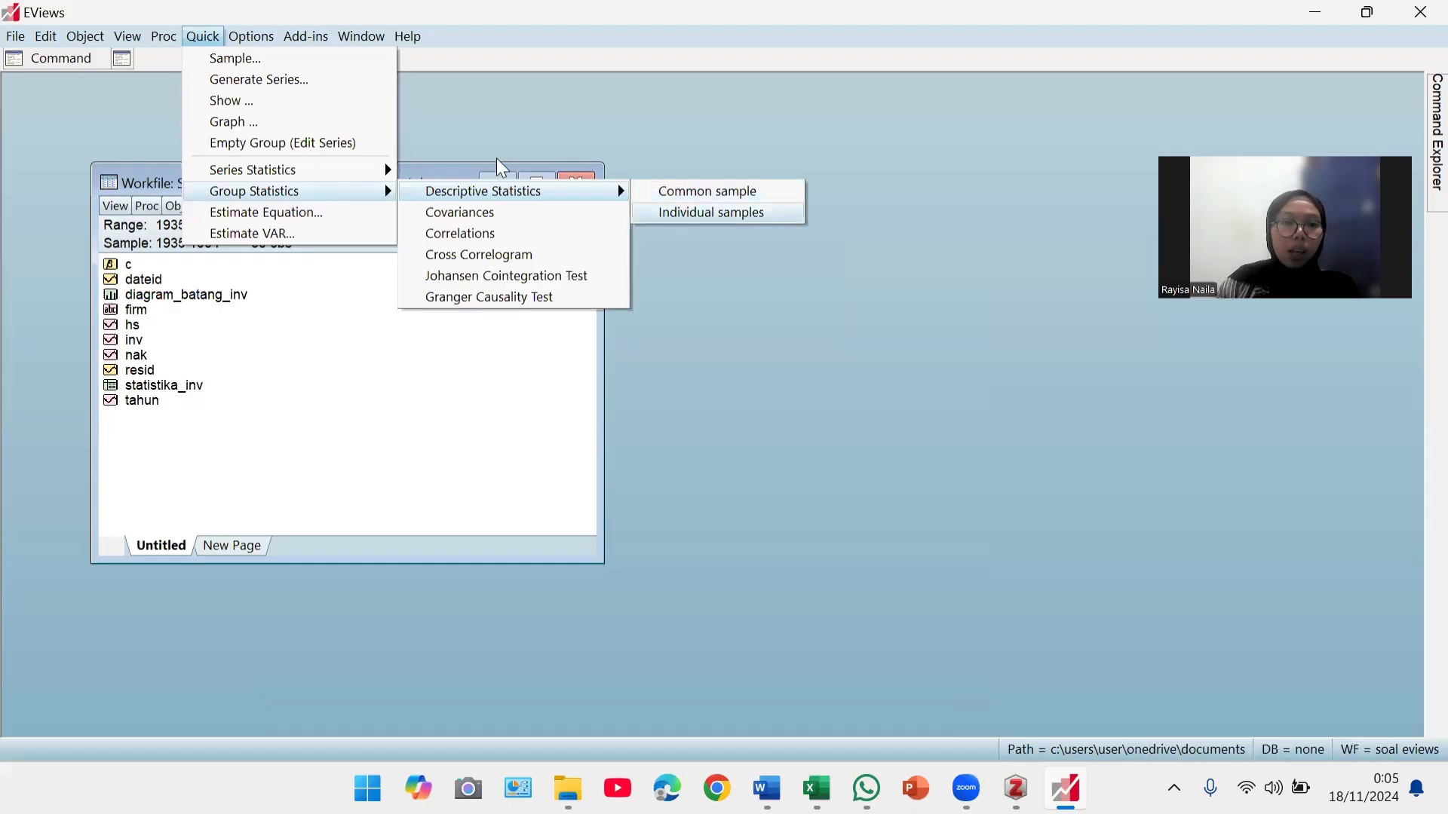
{"action": "left_click", "coordinate": [306, 124]}
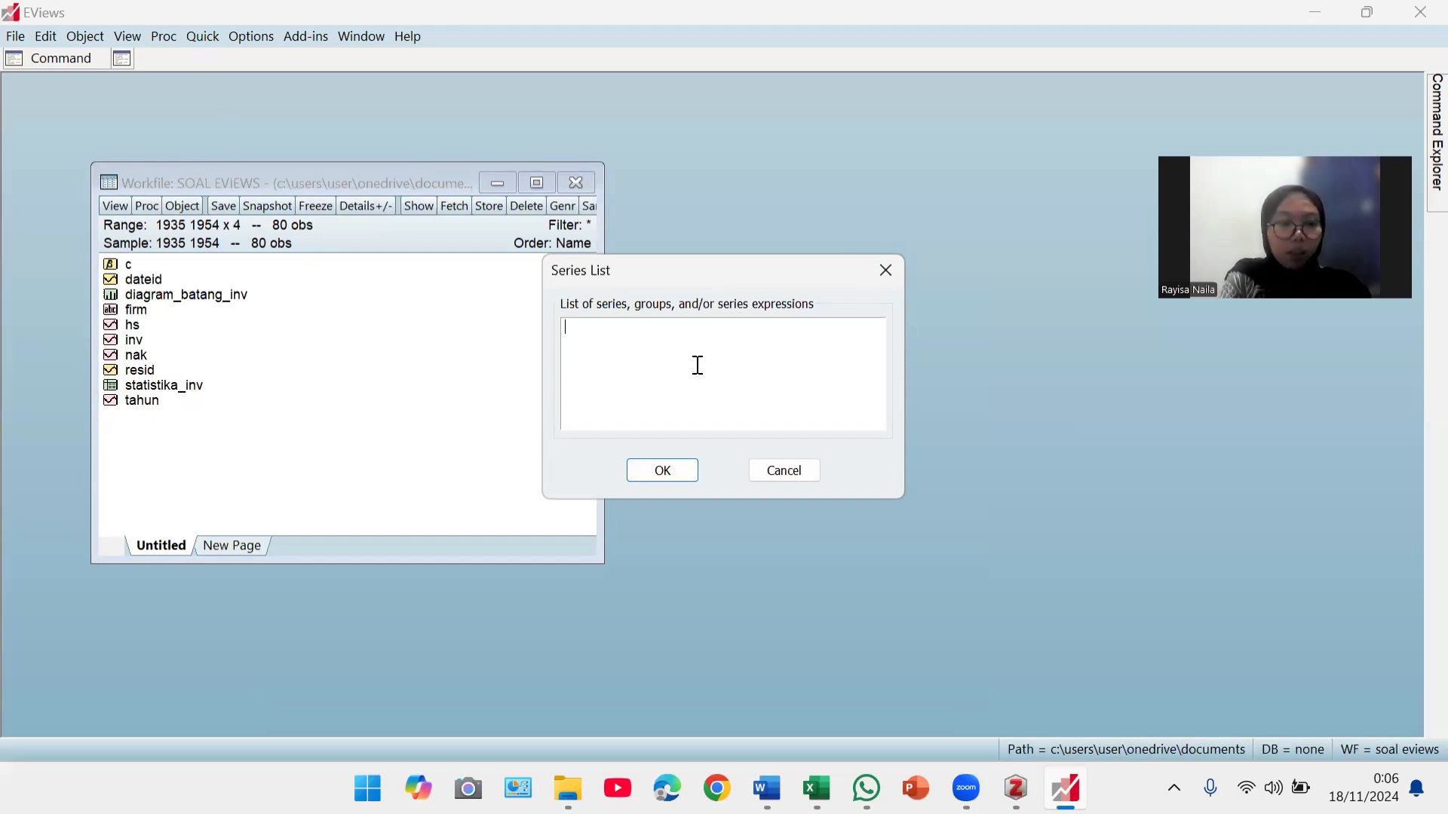
{"action": "type", "text": "o"}
{"action": "key", "text": "BackSpace"}
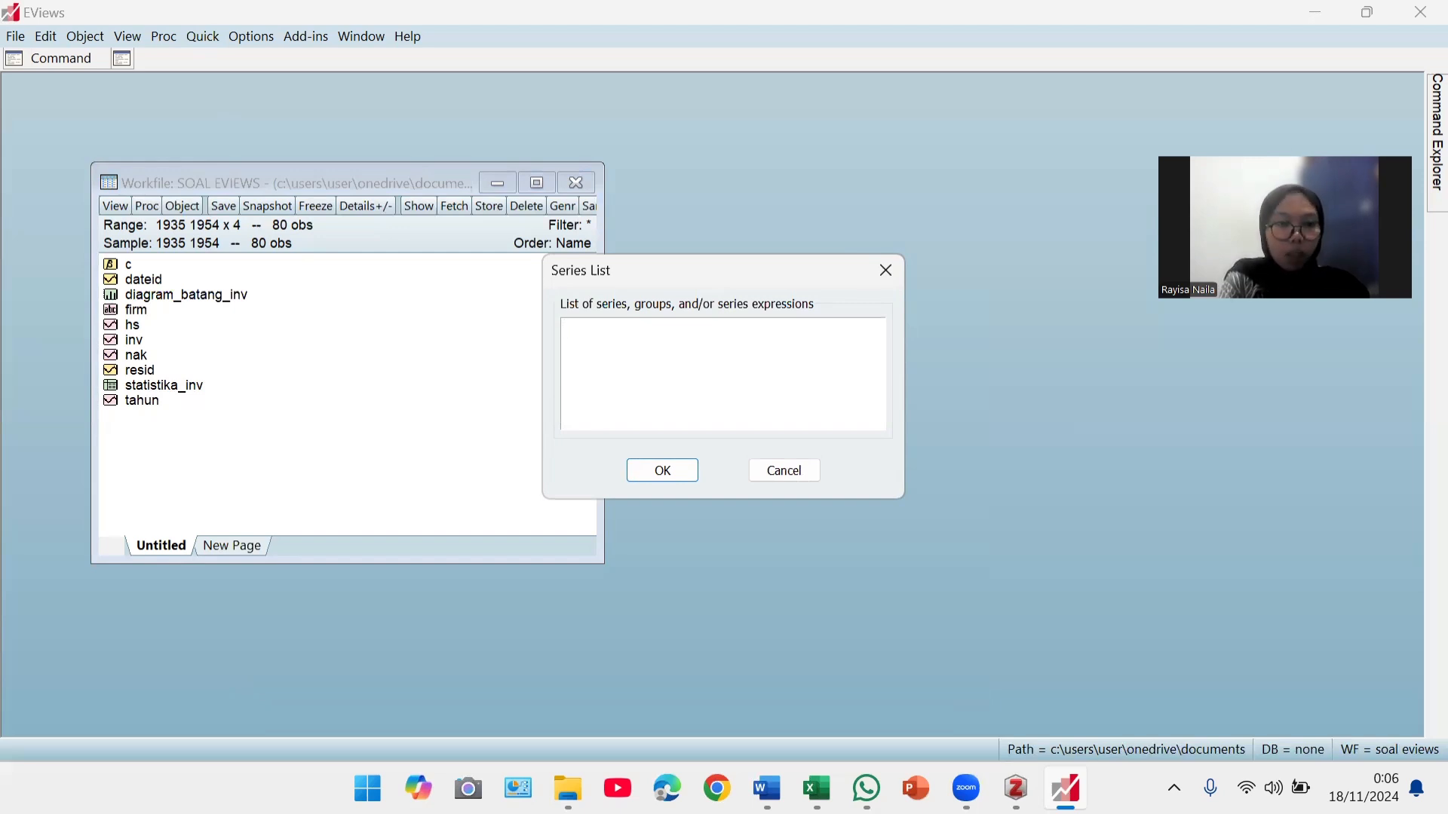
{"action": "type", "text": "in hs"}
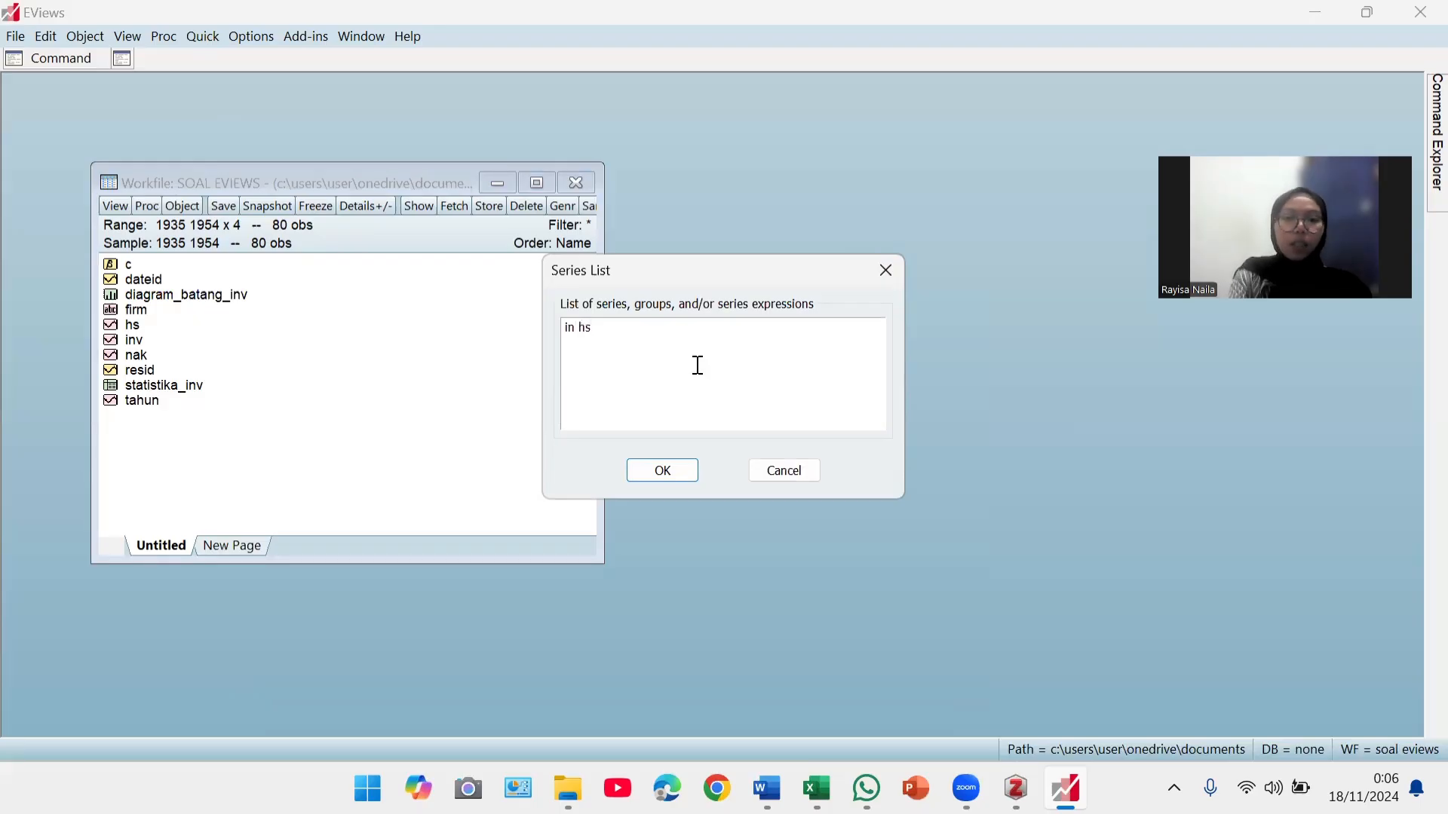
{"action": "key", "text": "Left"}
{"action": "type", "text": "v"}
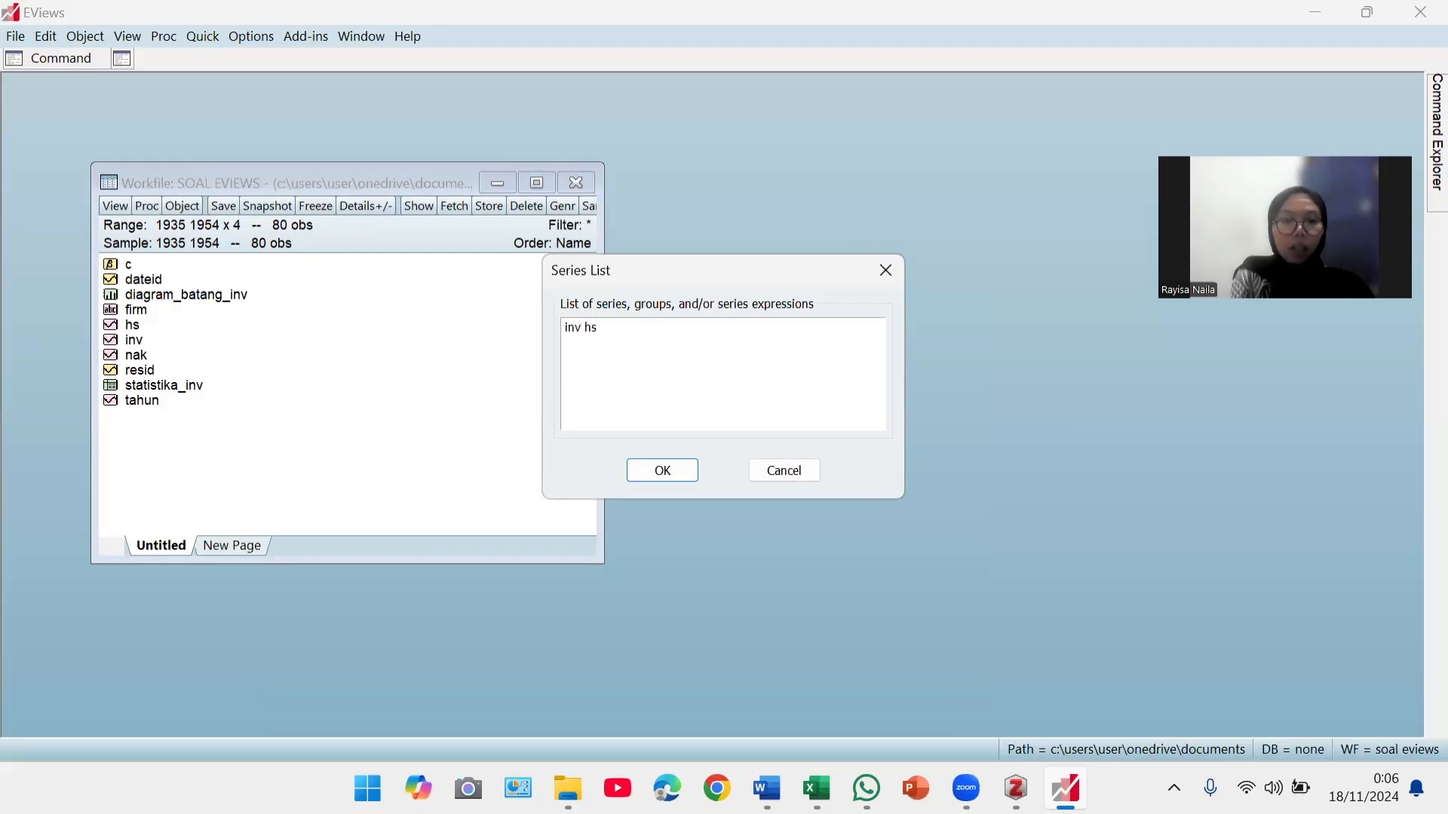
{"action": "key", "text": "Return"}
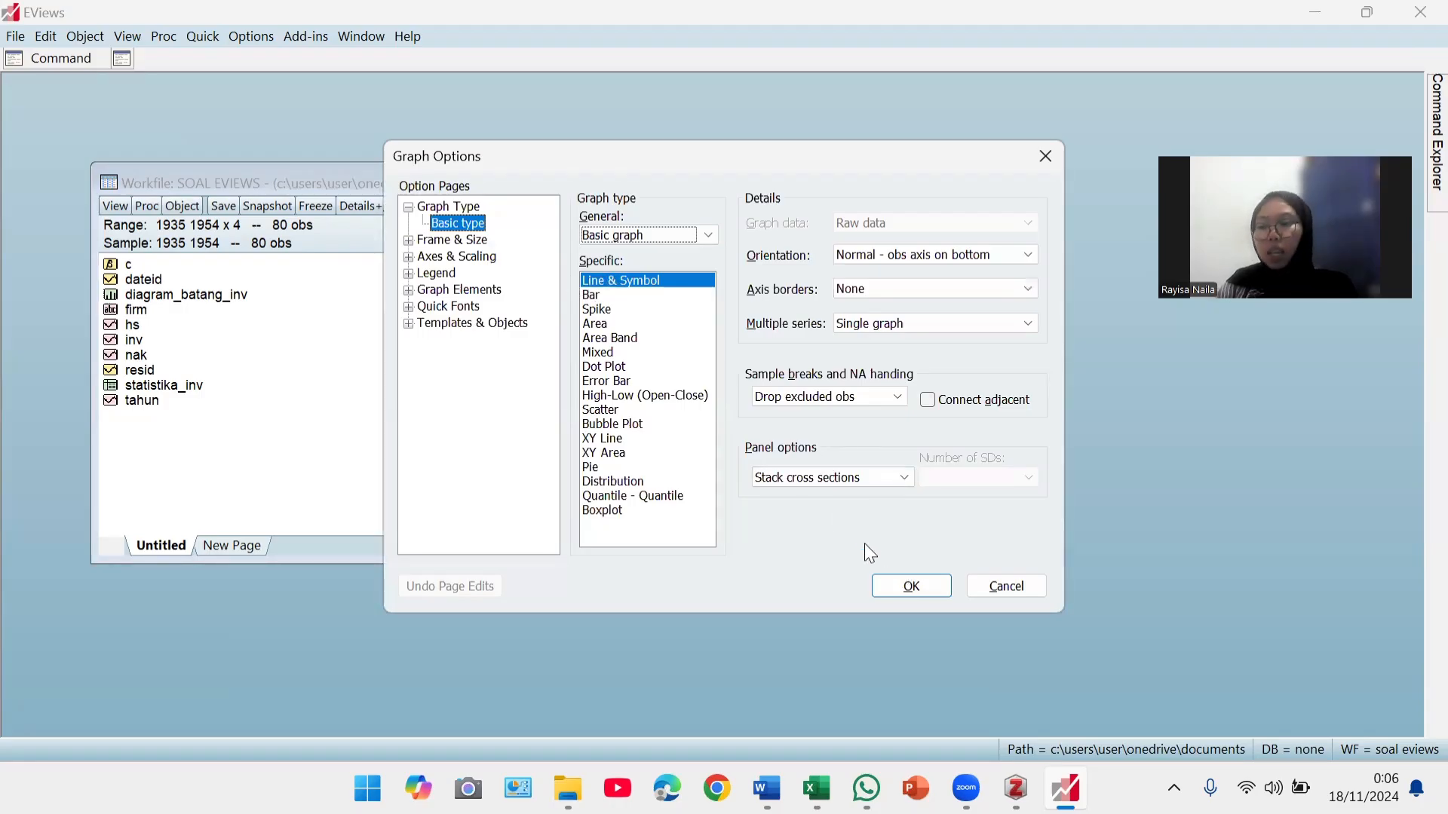
{"action": "left_click", "coordinate": [901, 592]}
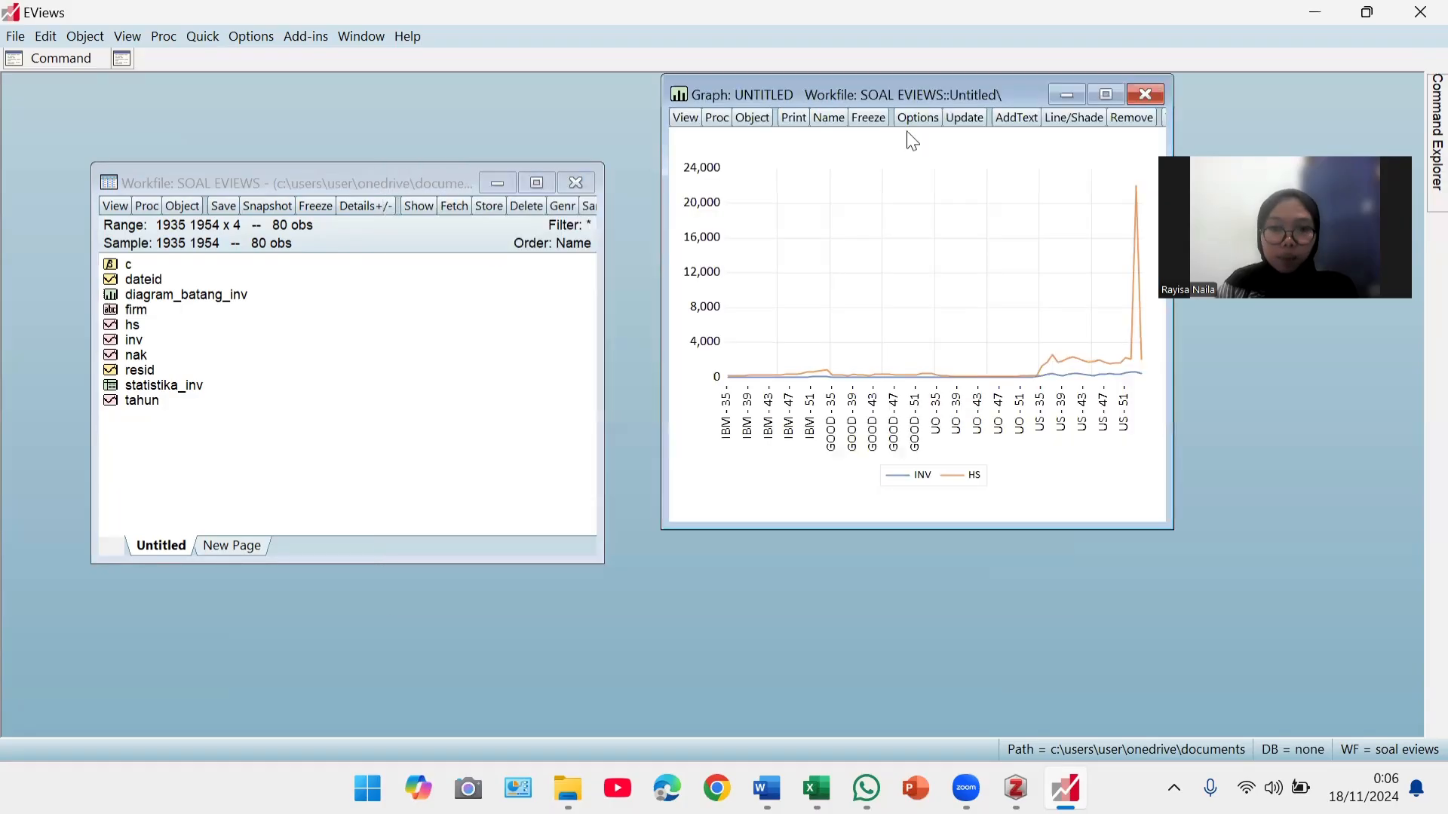
{"action": "left_click_drag", "start_coordinate": [926, 98], "coordinate": [518, 212]}
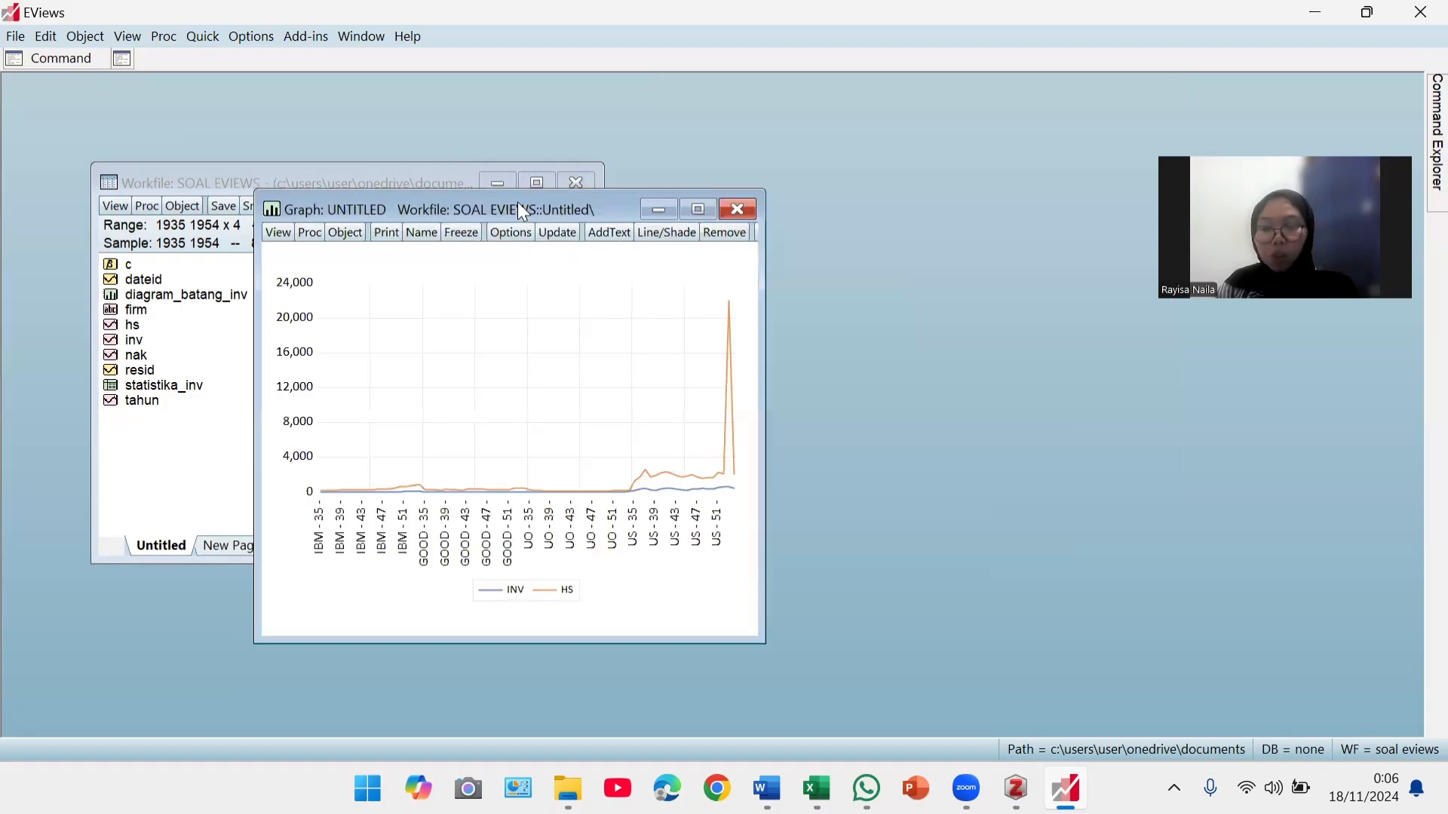
{"action": "left_click_drag", "start_coordinate": [762, 250], "coordinate": [1001, 250]}
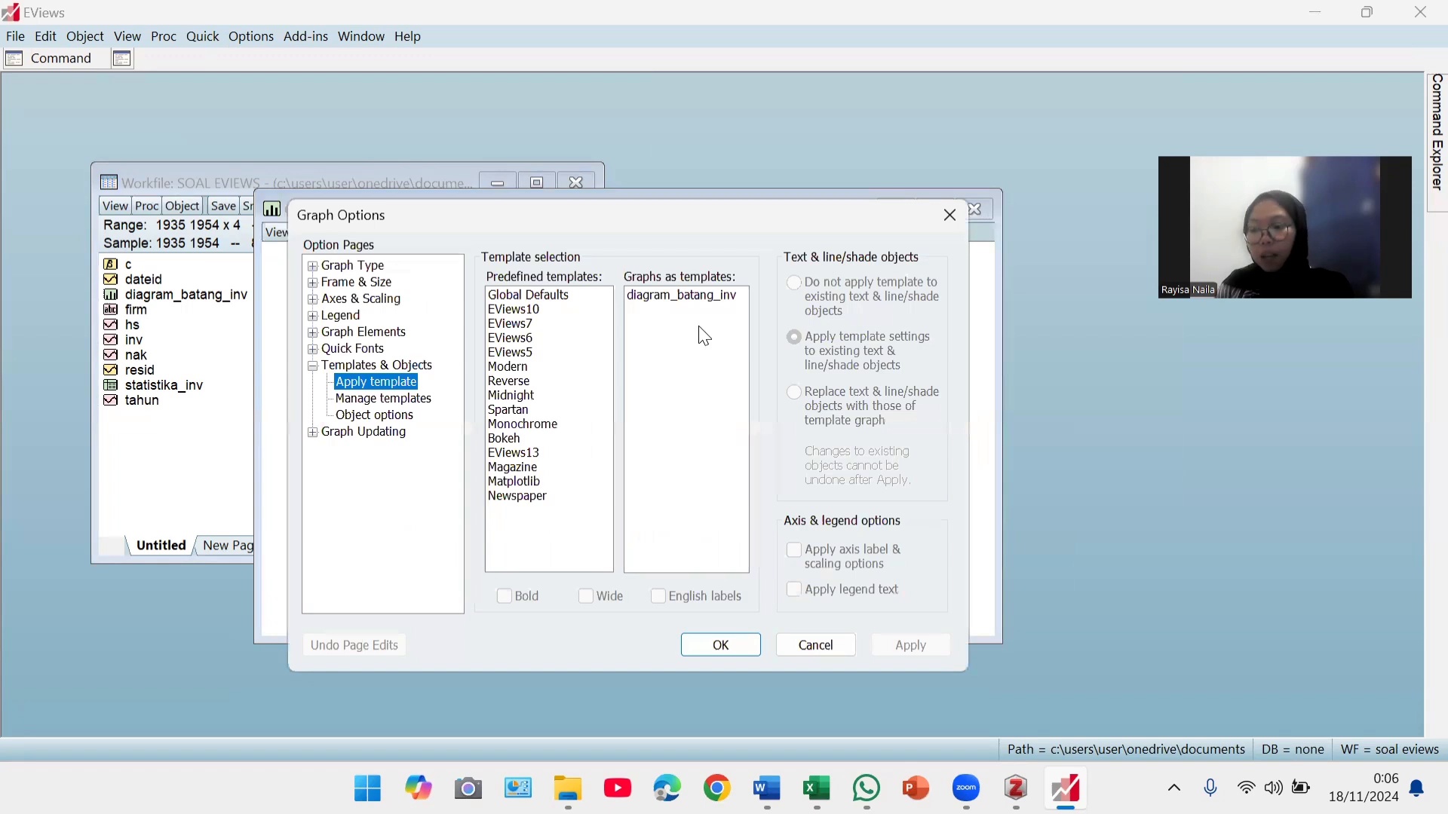
- Change the basic graph type of the INV and HS graph to Area
{"action": "left_click", "coordinate": [369, 265]}
{"action": "left_click", "coordinate": [507, 304]}
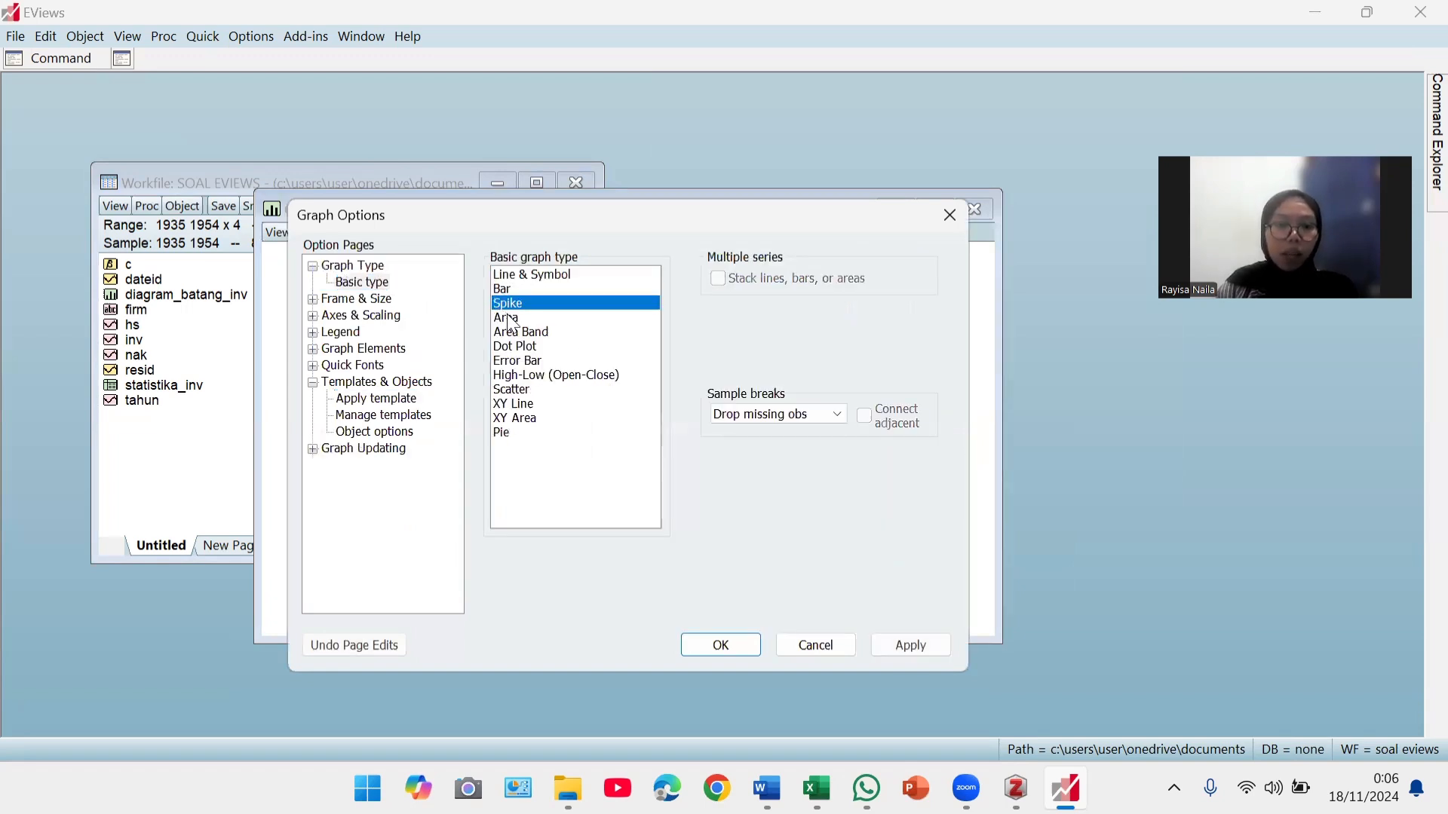
{"action": "left_click", "coordinate": [516, 318]}
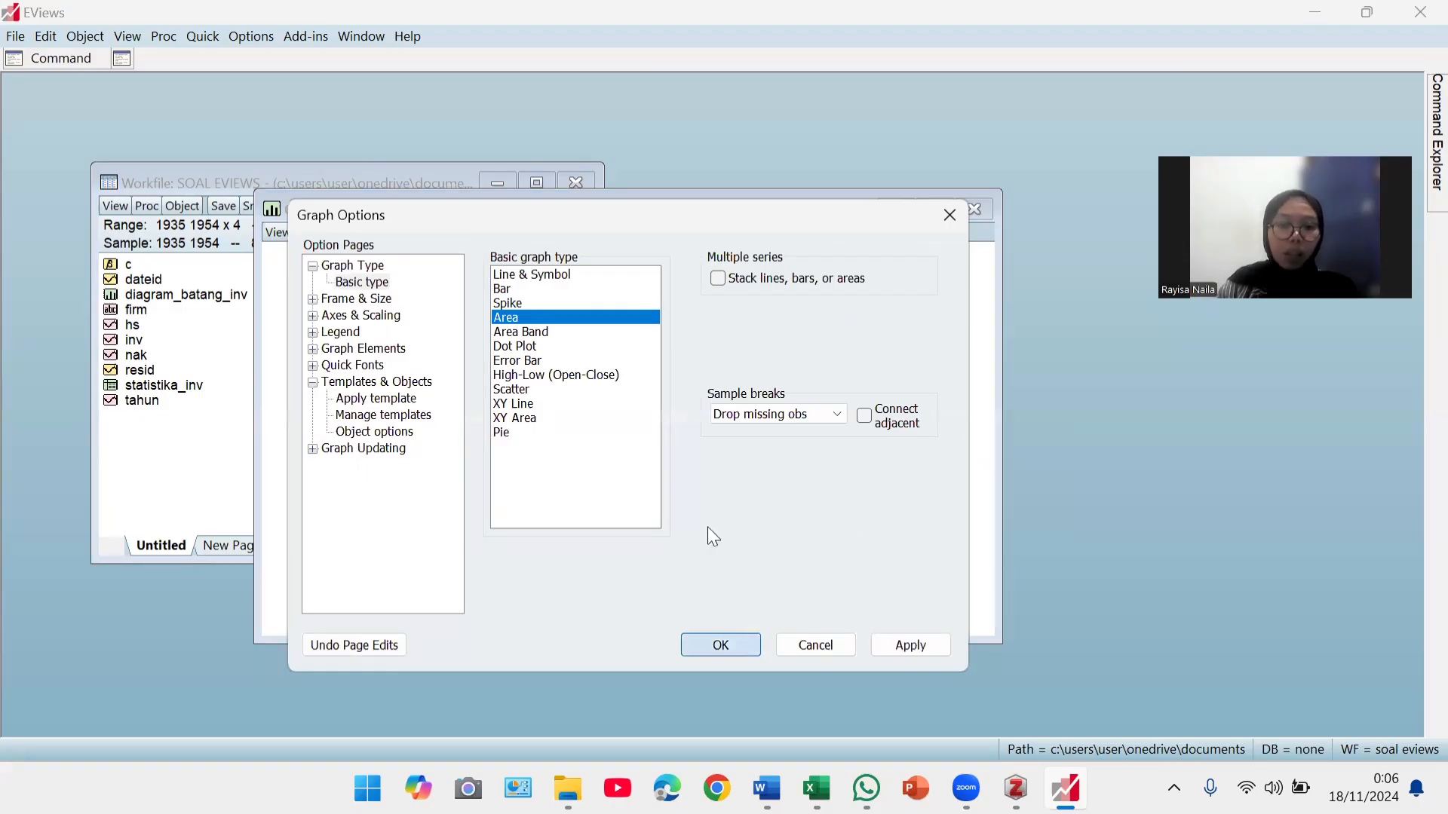
{"action": "key", "text": "Return"}
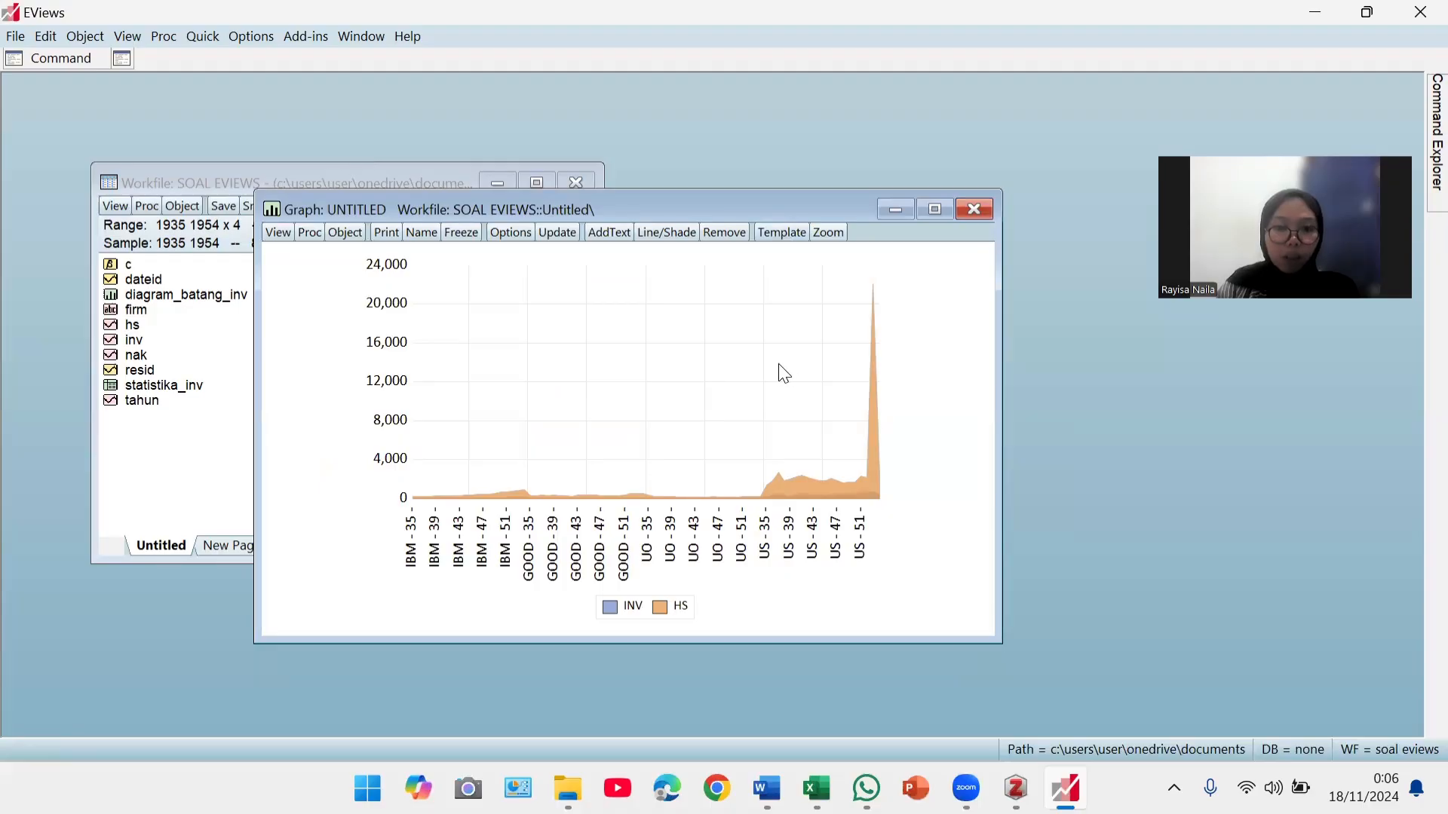
- Change the basic graph type of the INV and HS graph to Scatter
{"action": "left_click", "coordinate": [669, 428]}
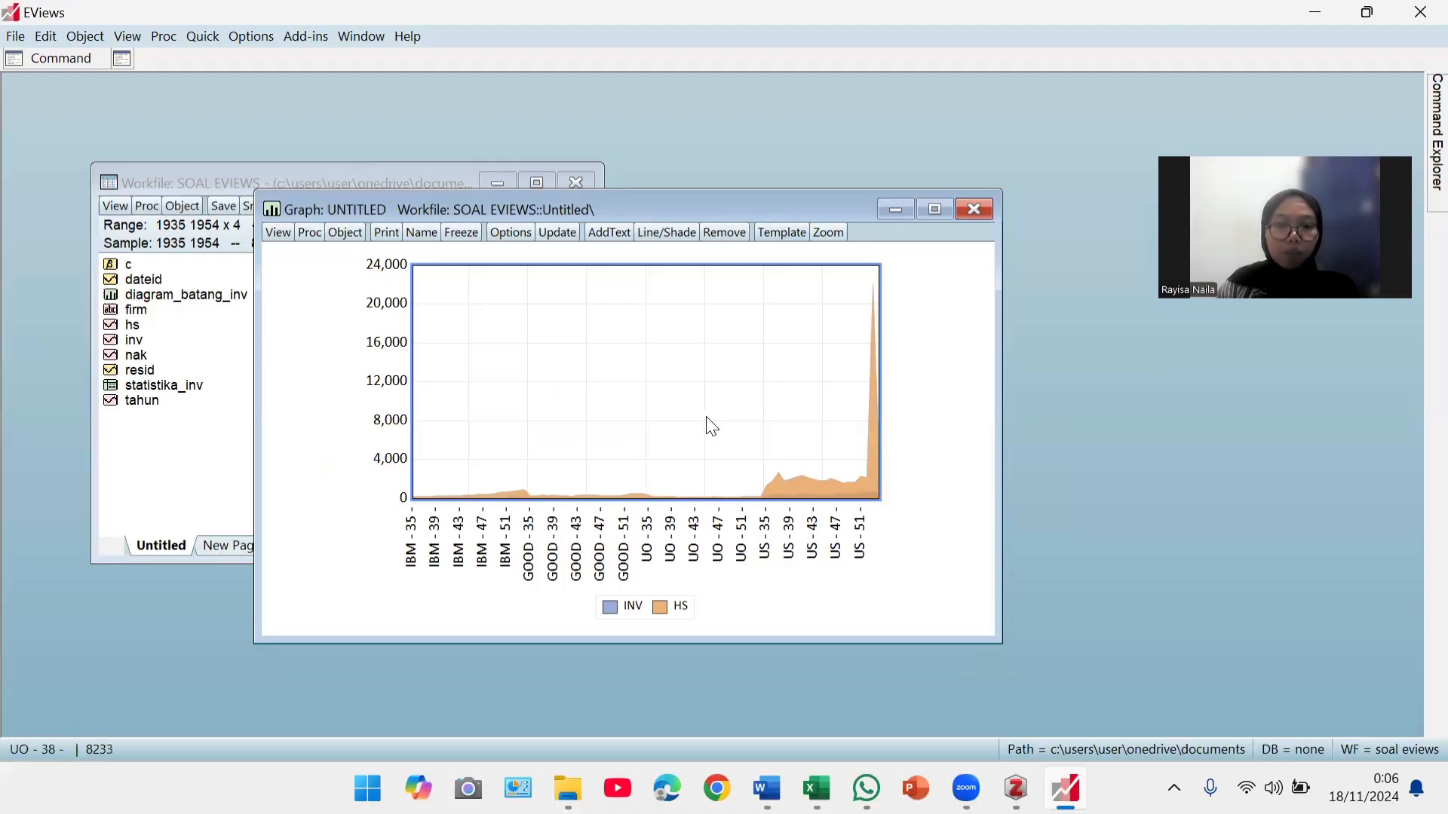
{"action": "left_click", "coordinate": [780, 234]}
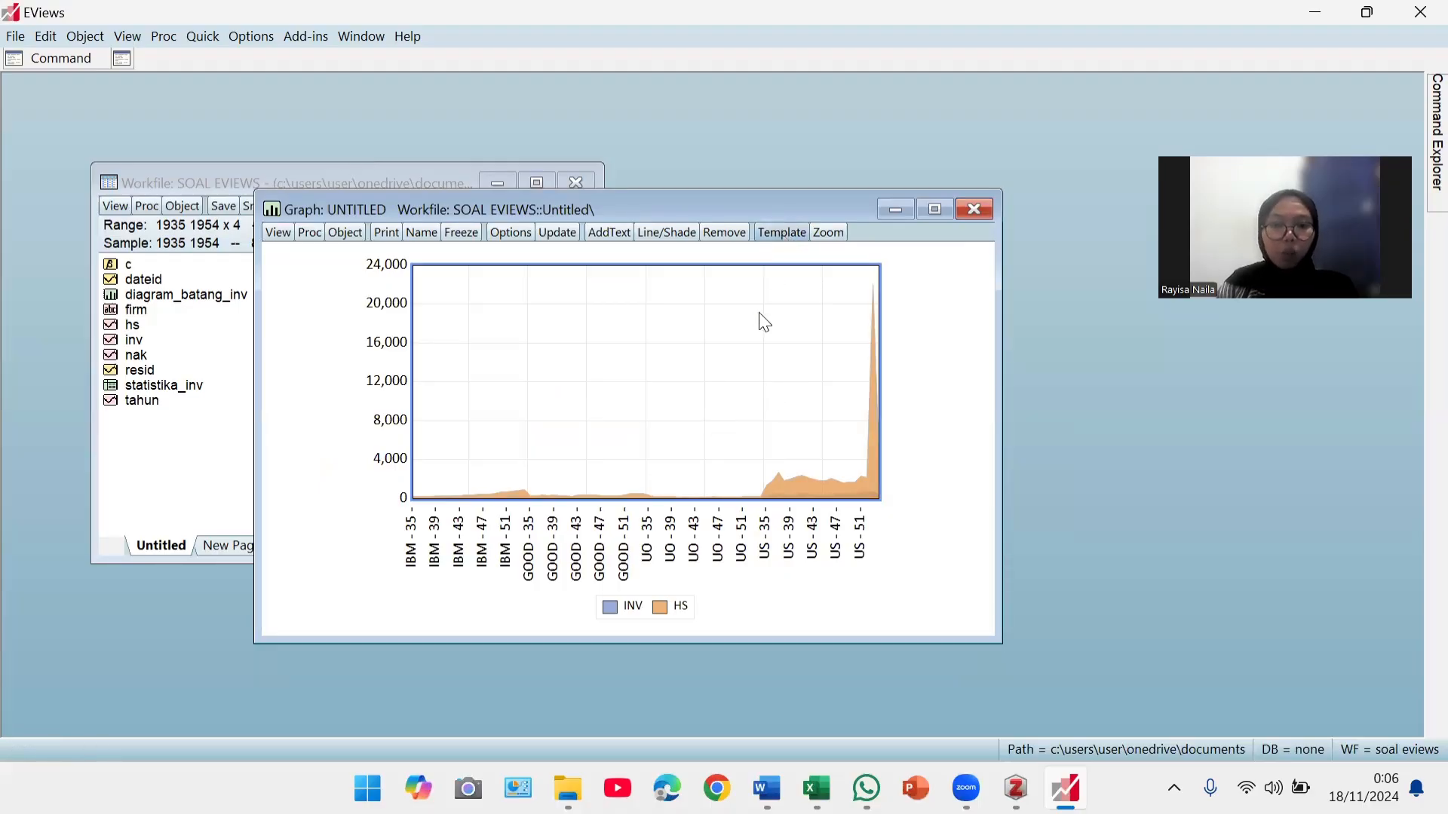
{"action": "left_click", "coordinate": [361, 266]}
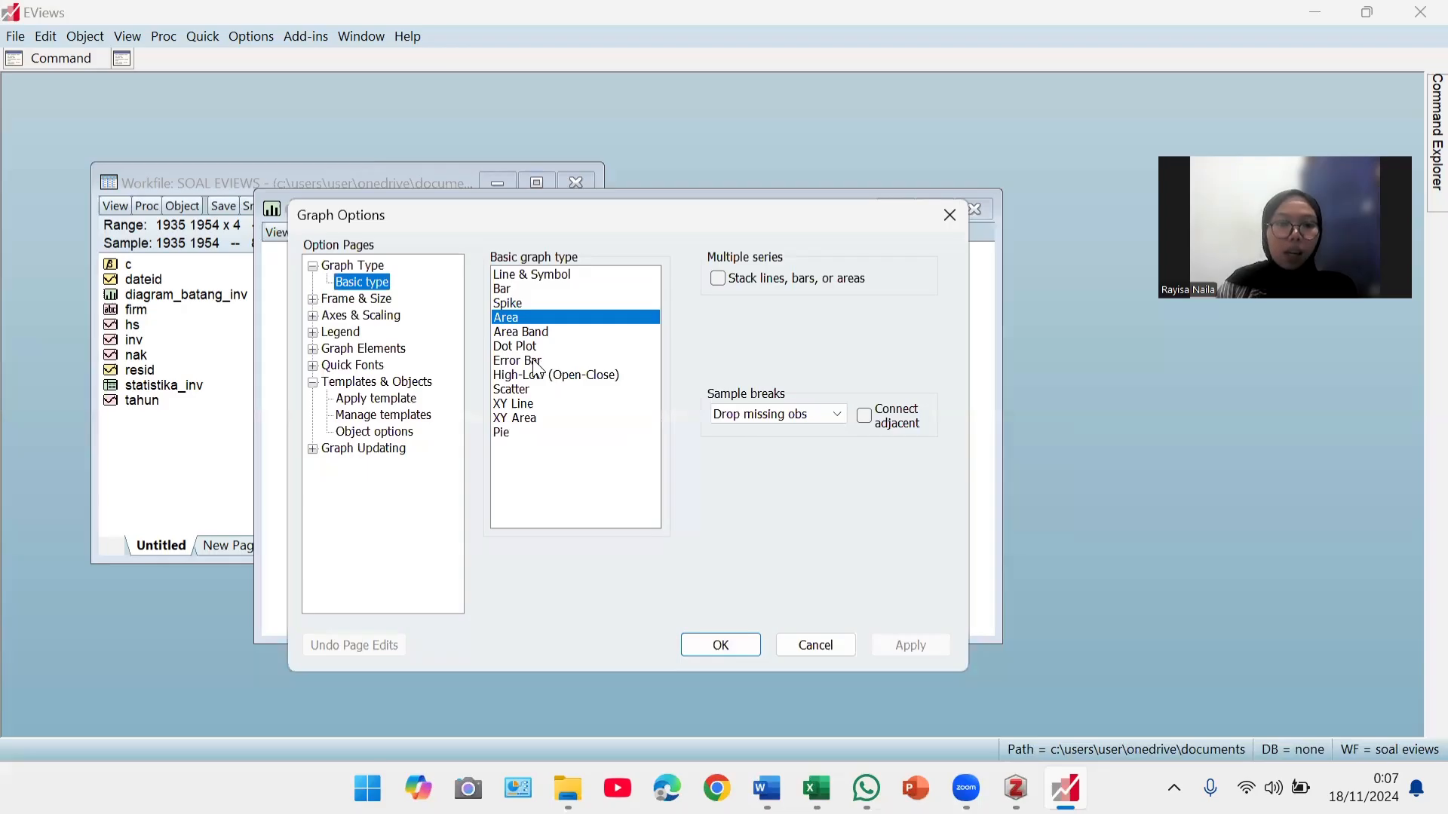
{"action": "left_click", "coordinate": [523, 388]}
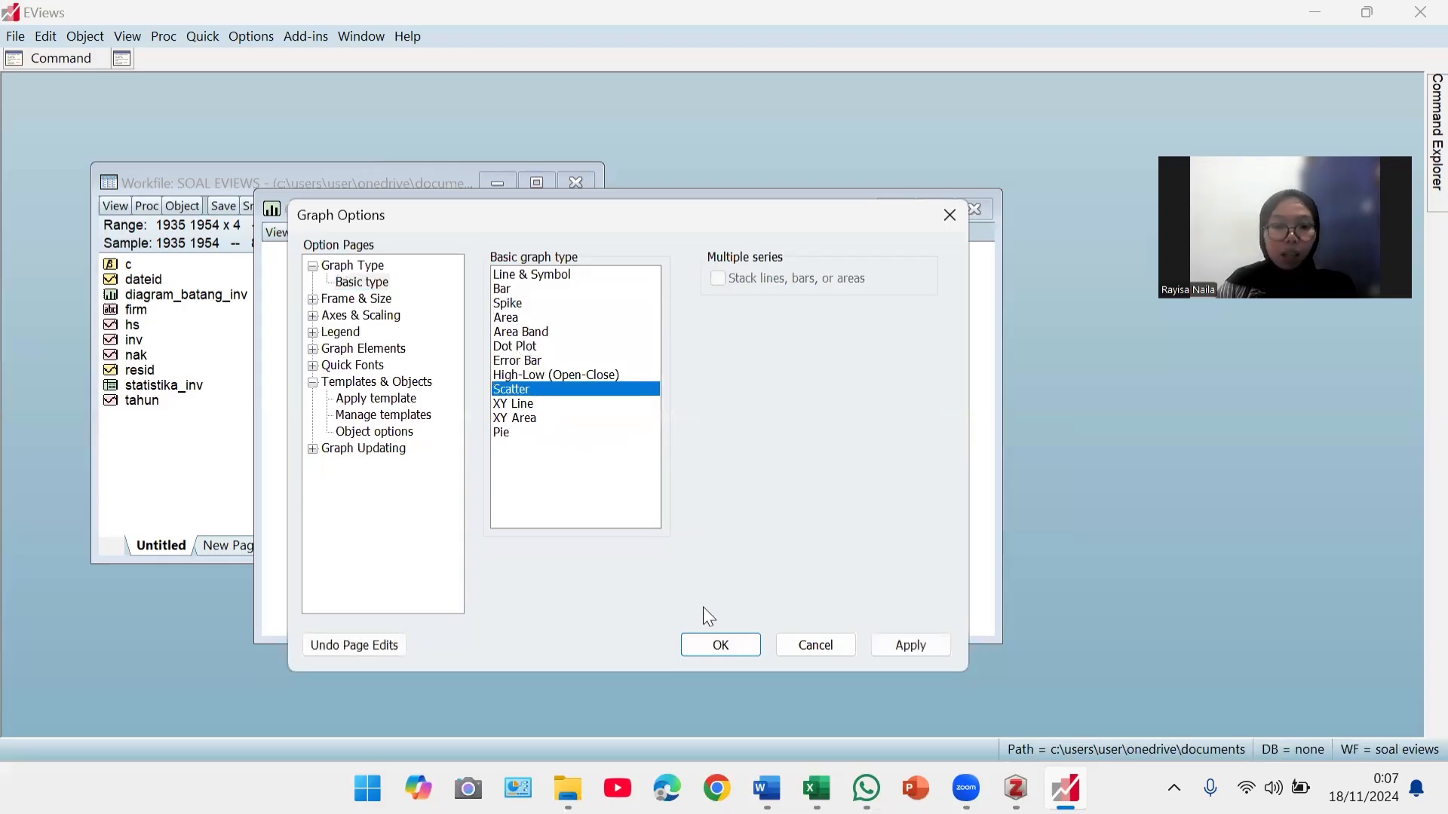
{"action": "left_click", "coordinate": [713, 644]}
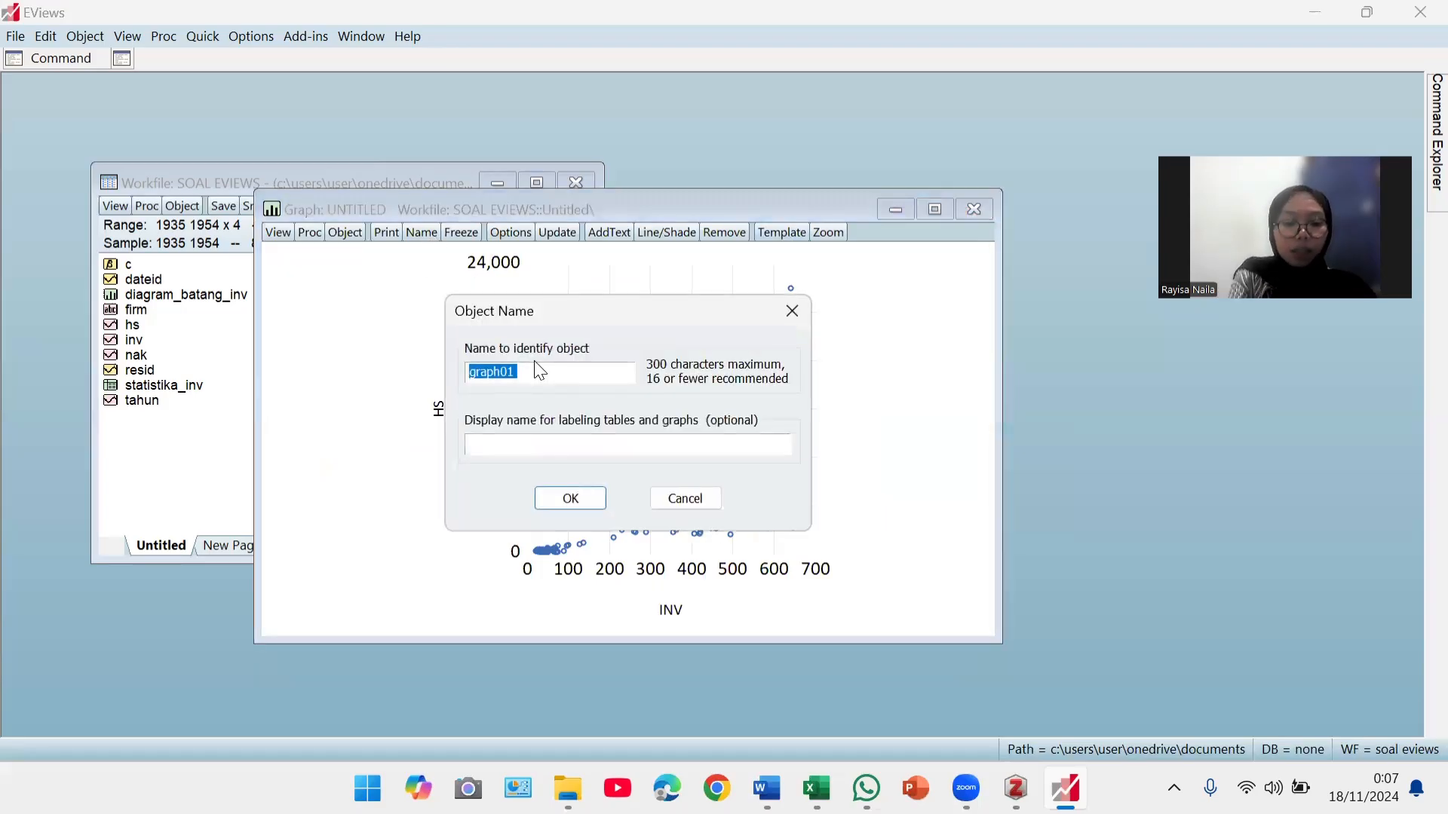
- Name the scatter graph scatter_inv_hs and close its window
{"action": "type", "text": "di"}
{"action": "key", "text": "BackSpace"}
{"action": "key", "text": "BackSpace"}
{"action": "type", "text": "sc"}
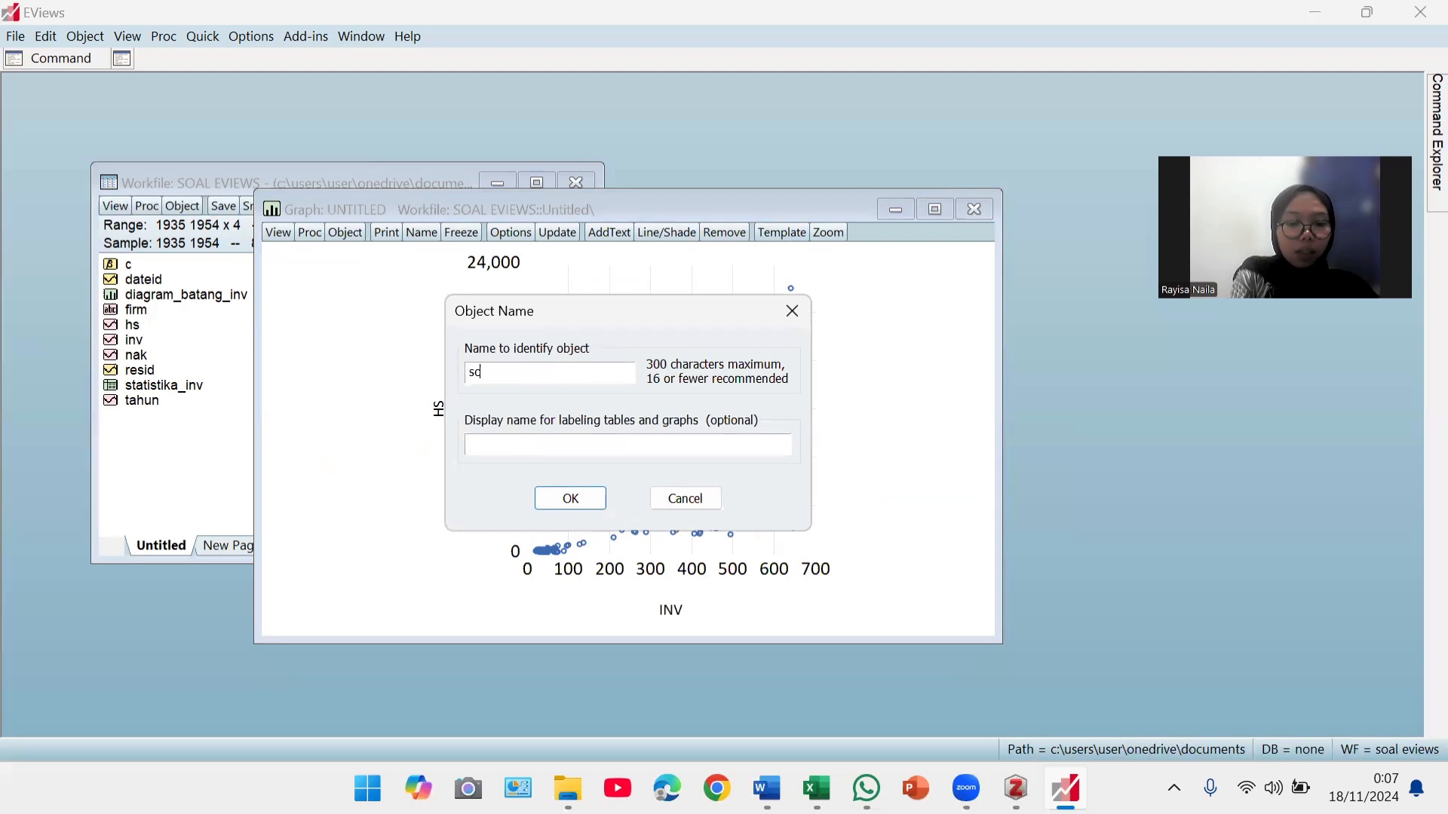
{"action": "type", "text": "atter"}
{"action": "key", "text": "BackSpace"}
{"action": "key", "text": "BackSpace"}
{"action": "key", "text": "BackSpace"}
{"action": "type", "text": "tter"}
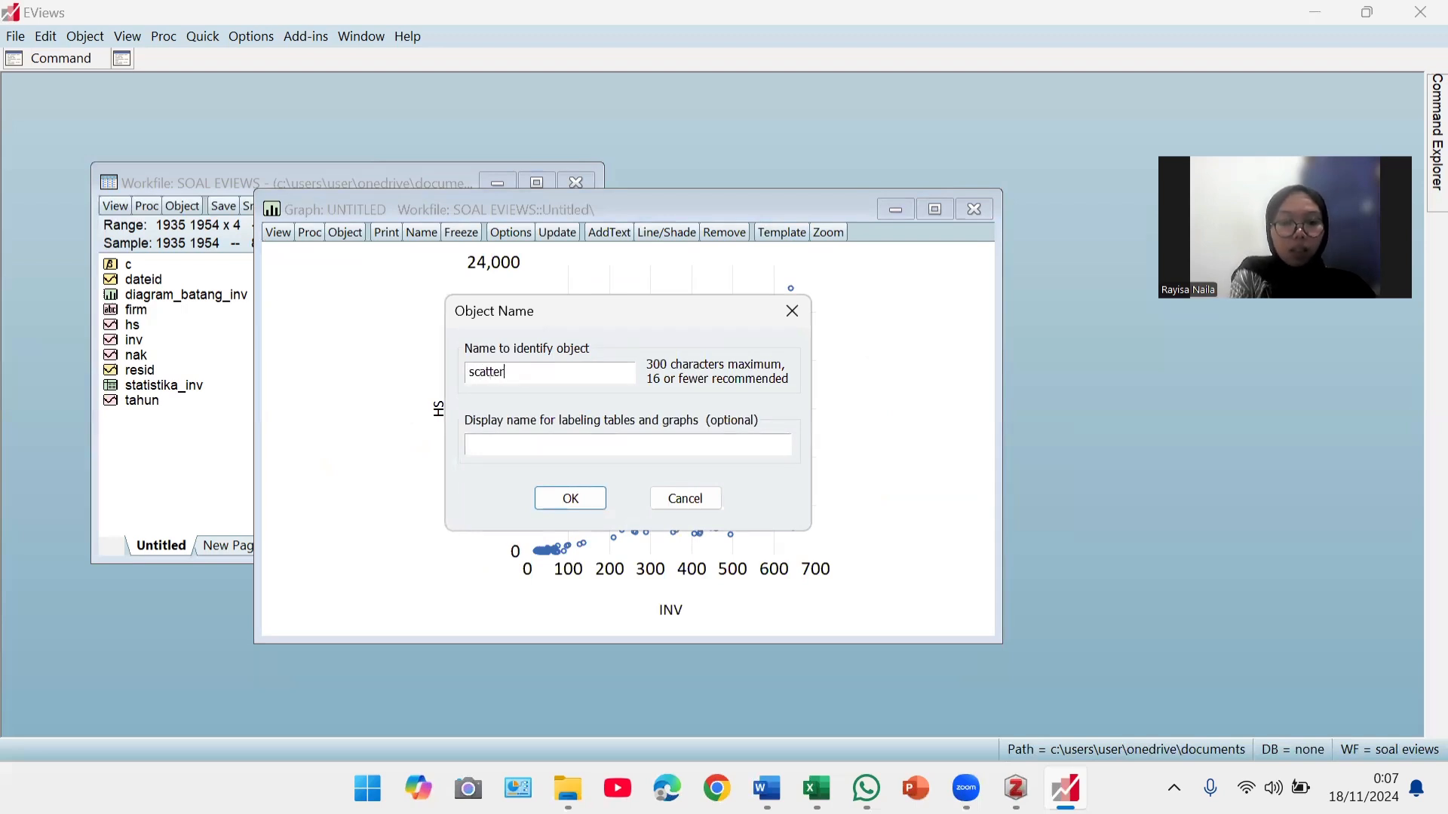
{"action": "type", "text": "_inv_hs"}
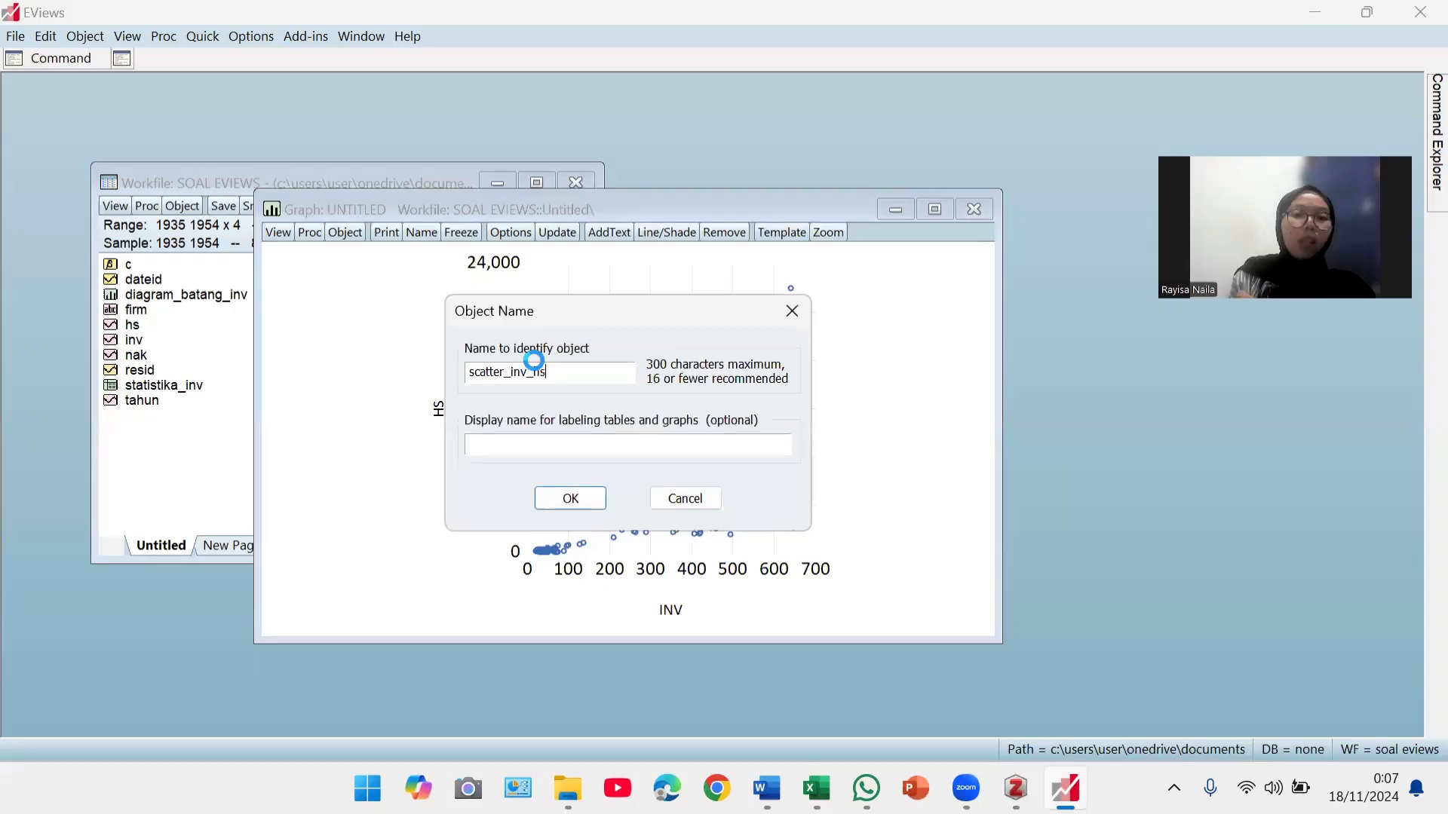
{"action": "key", "text": "Return"}
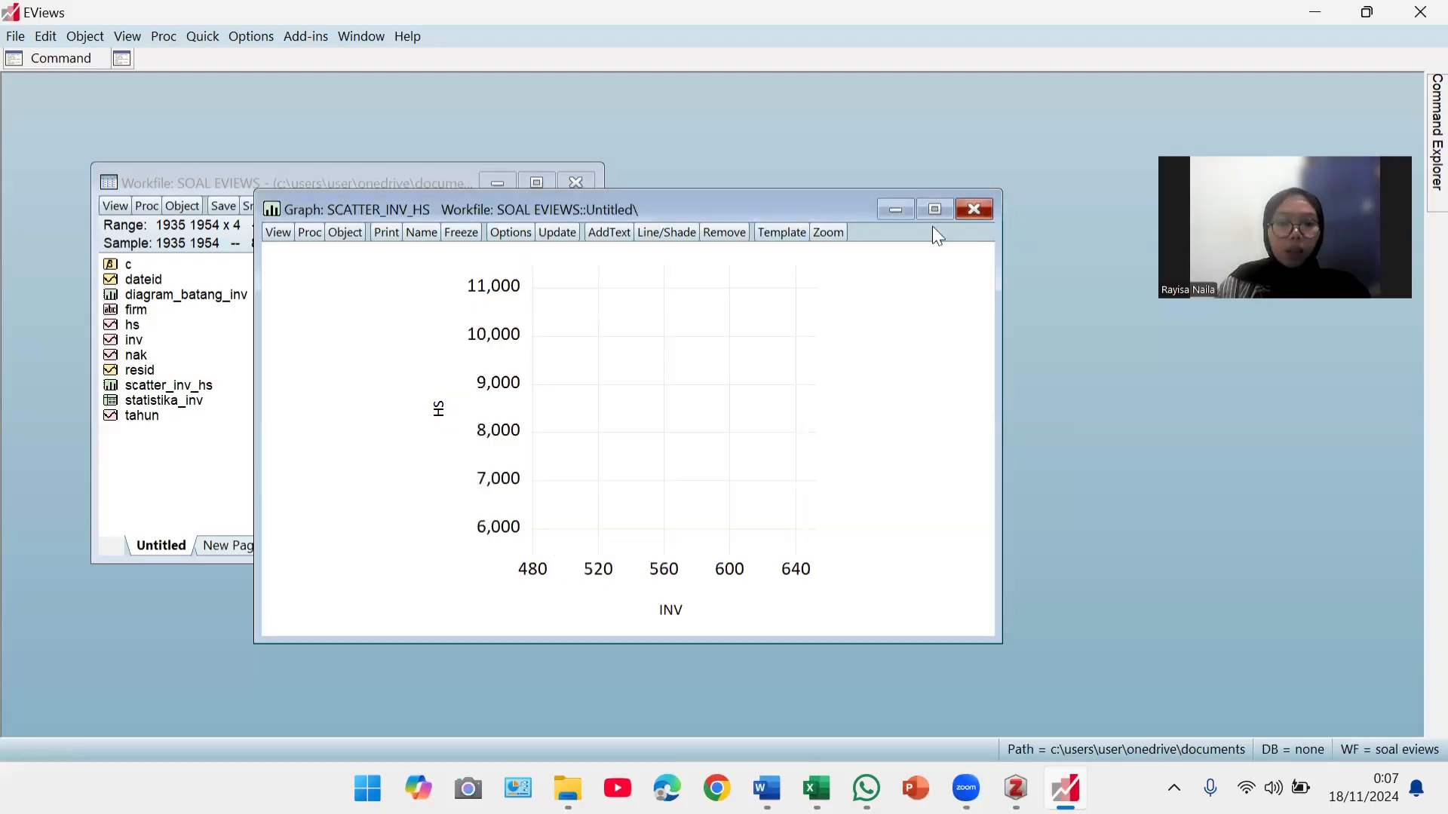
{"action": "left_click", "coordinate": [974, 210]}
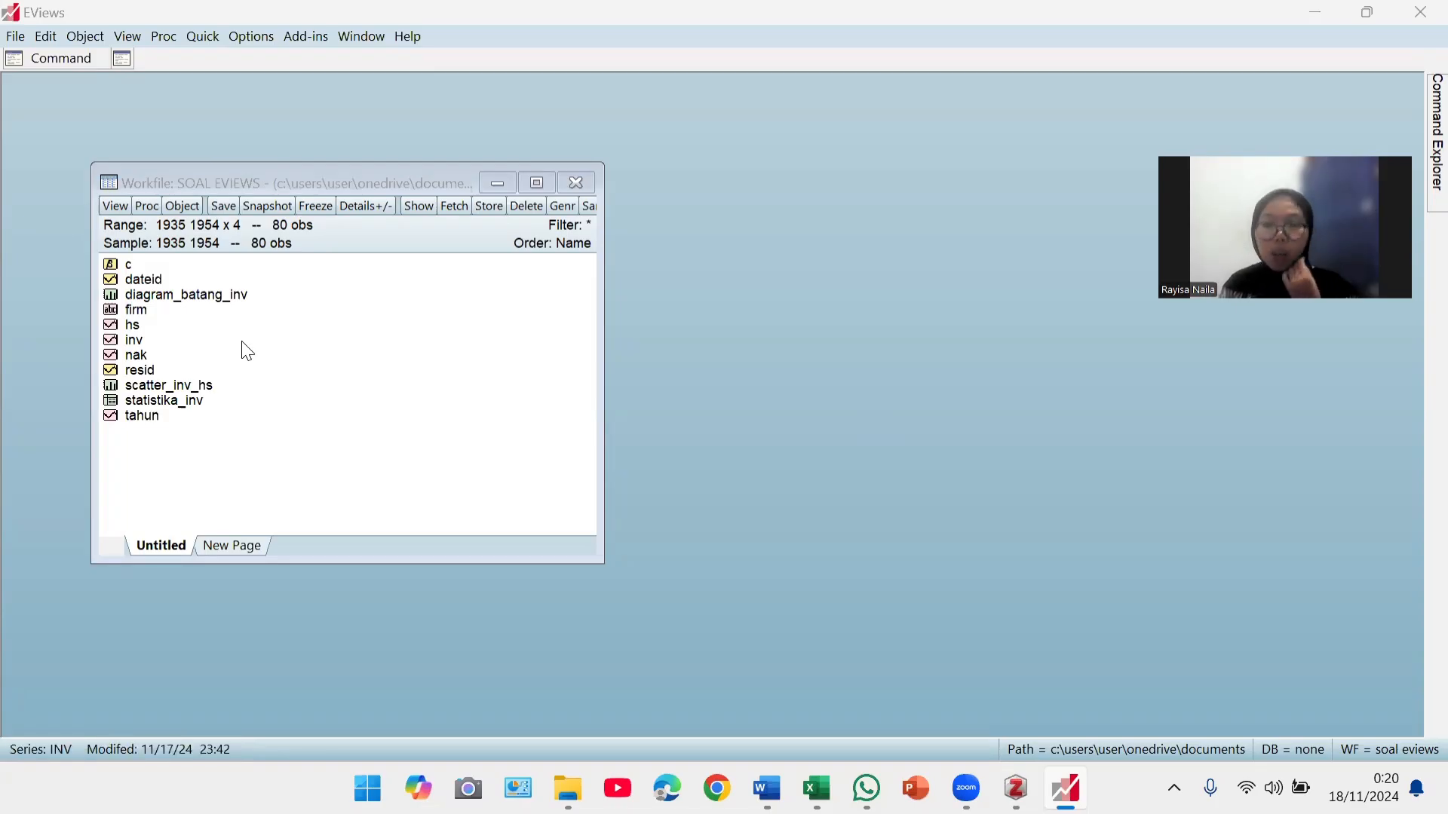
- Create a Scatter graph of the series hs and inv, in that order, and move its window clear of the workfile window
{"action": "left_click", "coordinate": [193, 40]}
{"action": "mouse_move", "coordinate": [276, 191]}
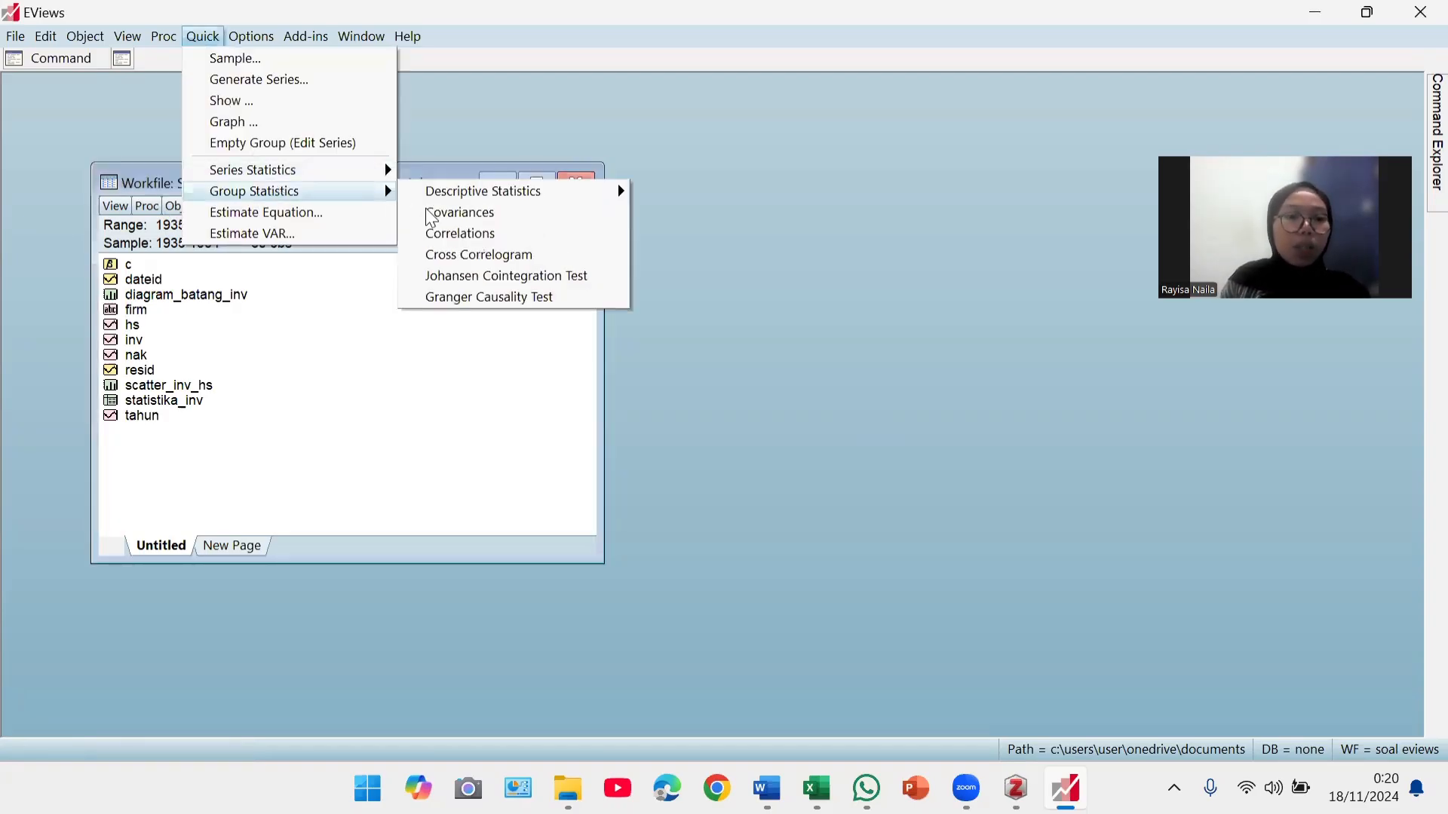
{"action": "left_click", "coordinate": [324, 129]}
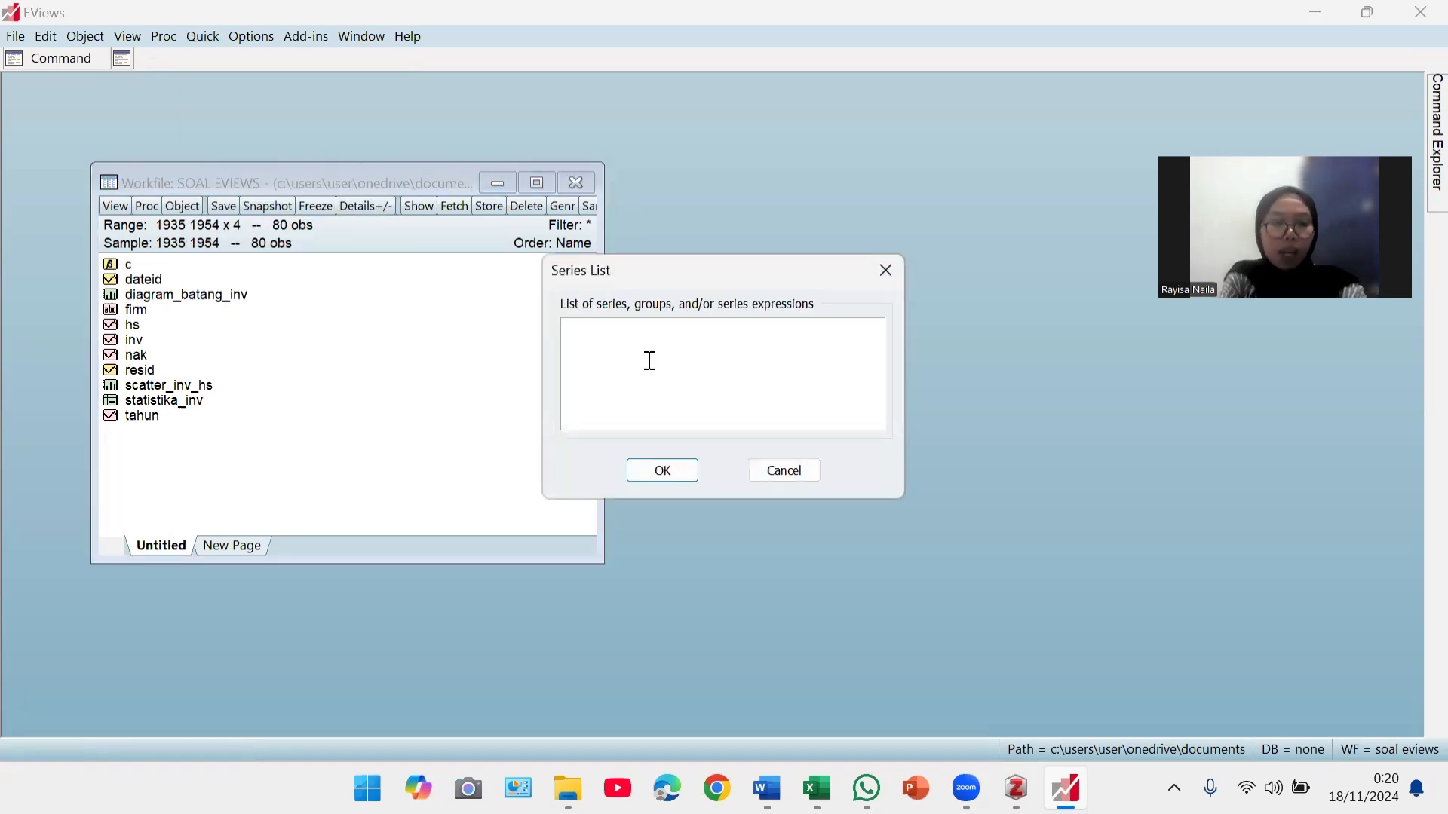
{"action": "type", "text": "hs"}
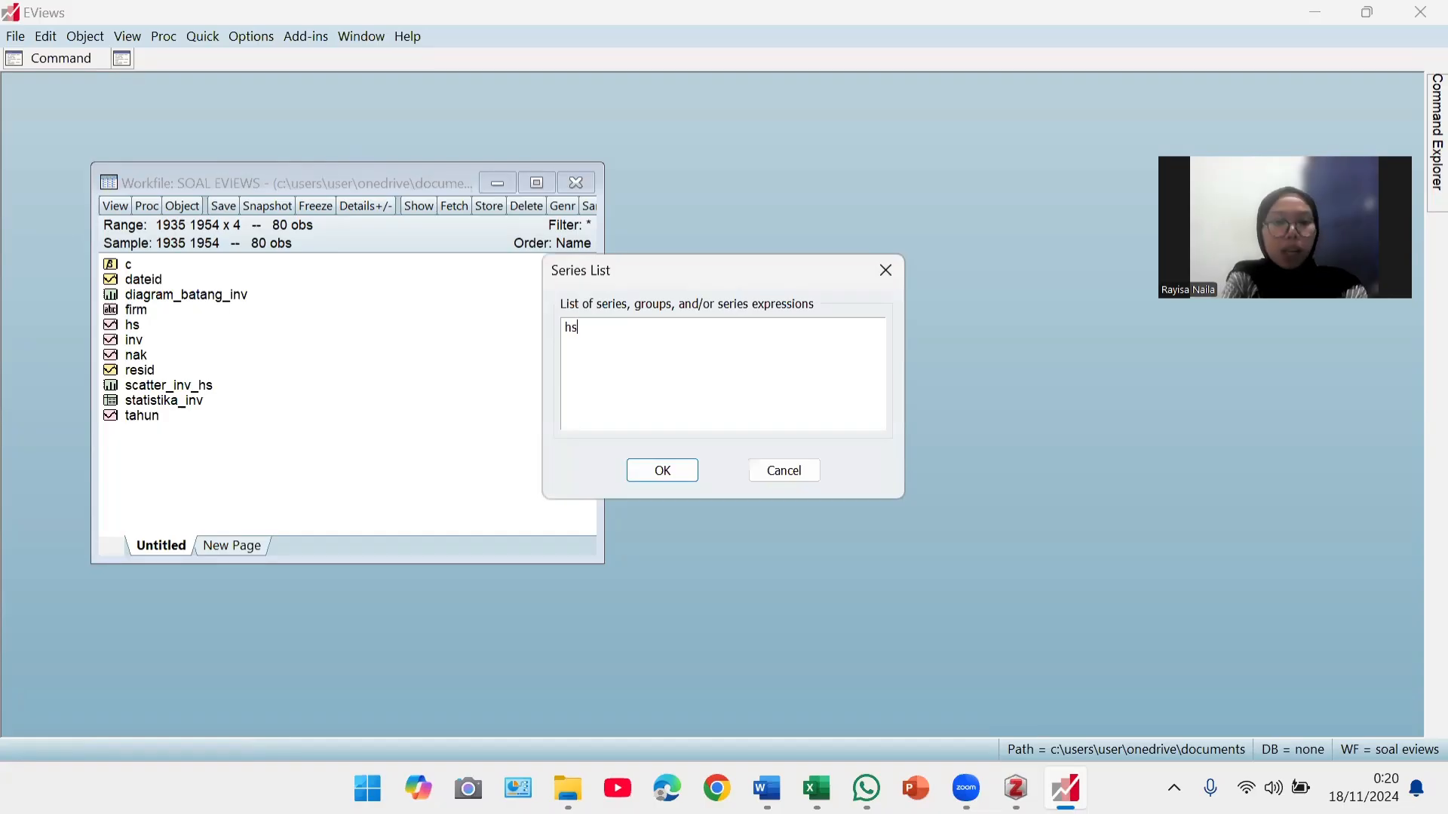
{"action": "type", "text": " in"}
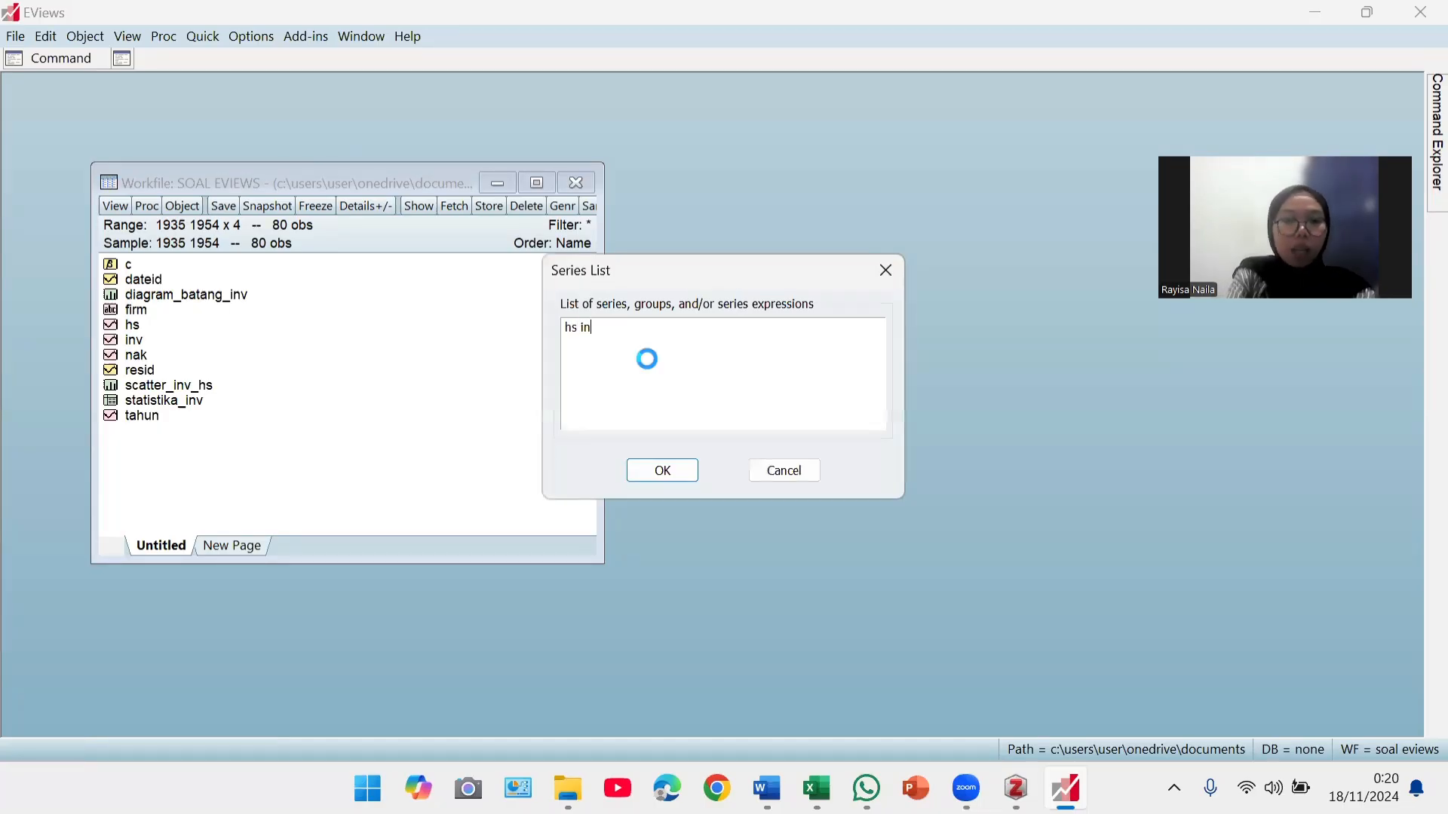
{"action": "type", "text": "v"}
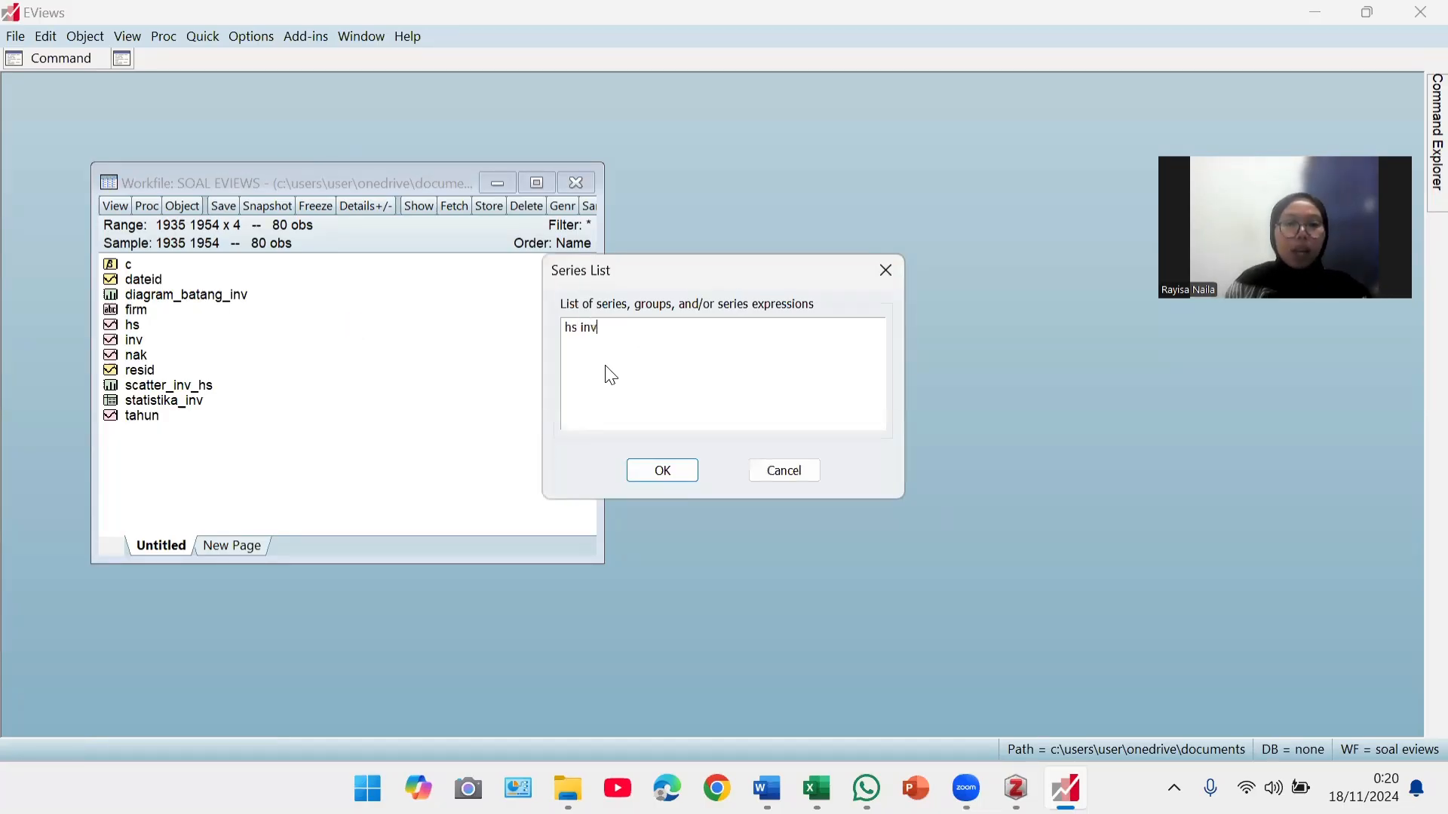
{"action": "key", "text": "Return"}
{"action": "left_click", "coordinate": [623, 411]}
{"action": "left_click", "coordinate": [894, 586]}
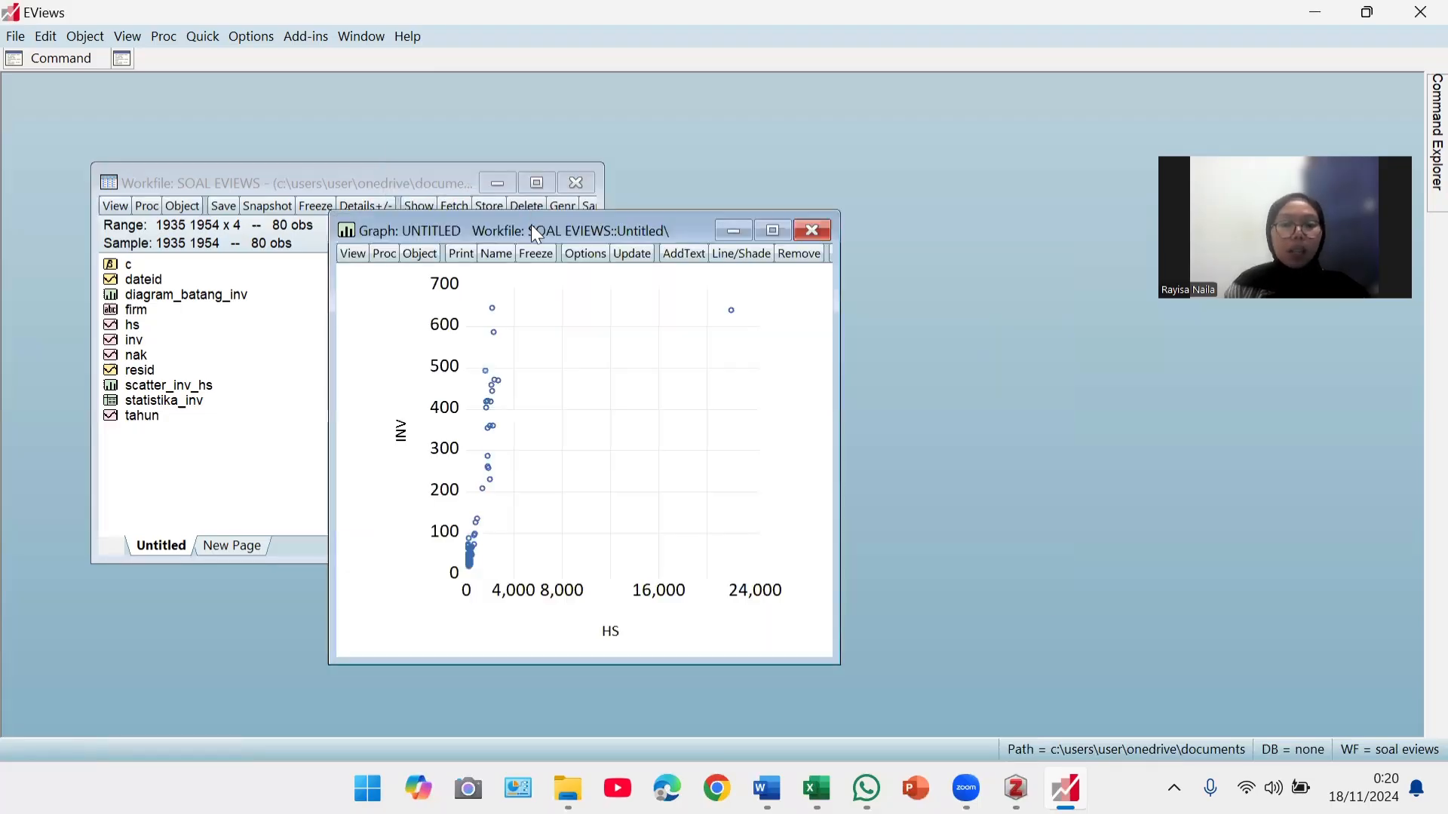
{"action": "left_click_drag", "start_coordinate": [530, 225], "coordinate": [681, 162]}
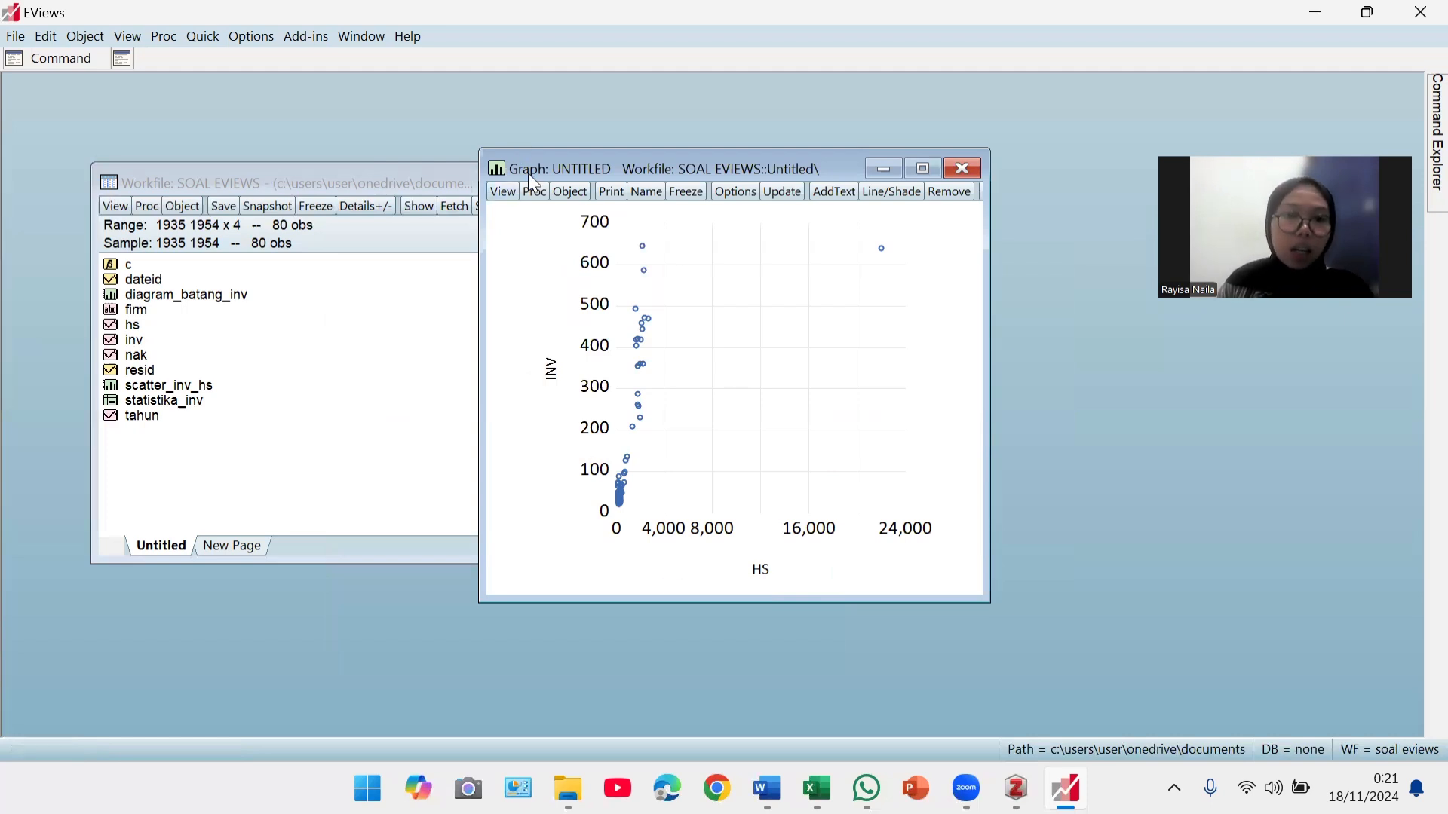
{"action": "left_click_drag", "start_coordinate": [533, 170], "coordinate": [739, 167]}
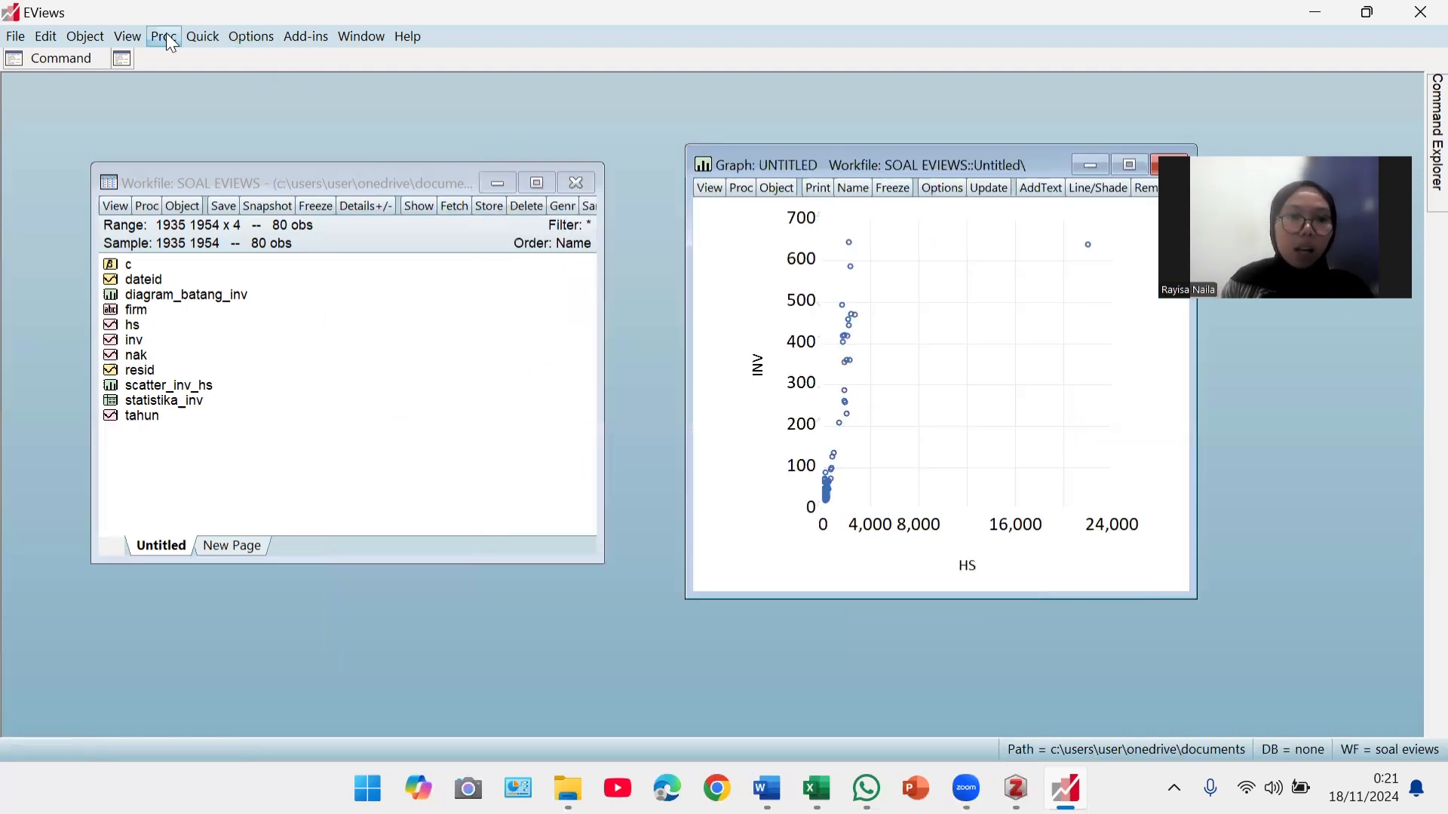
- Compute the correlation matrix of the series hs and inv as group statistics
{"action": "left_click", "coordinate": [190, 38]}
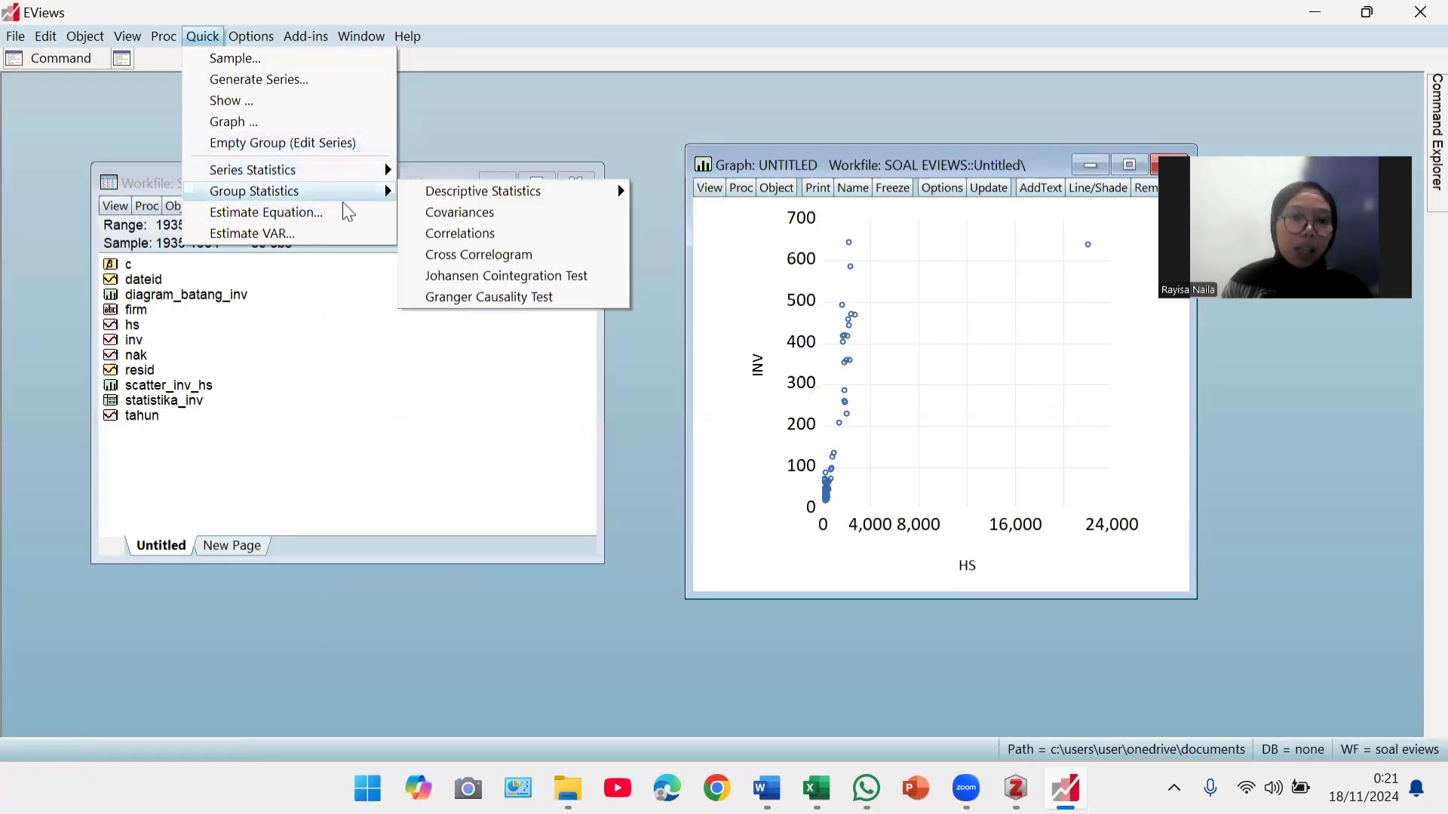
{"action": "mouse_move", "coordinate": [381, 195]}
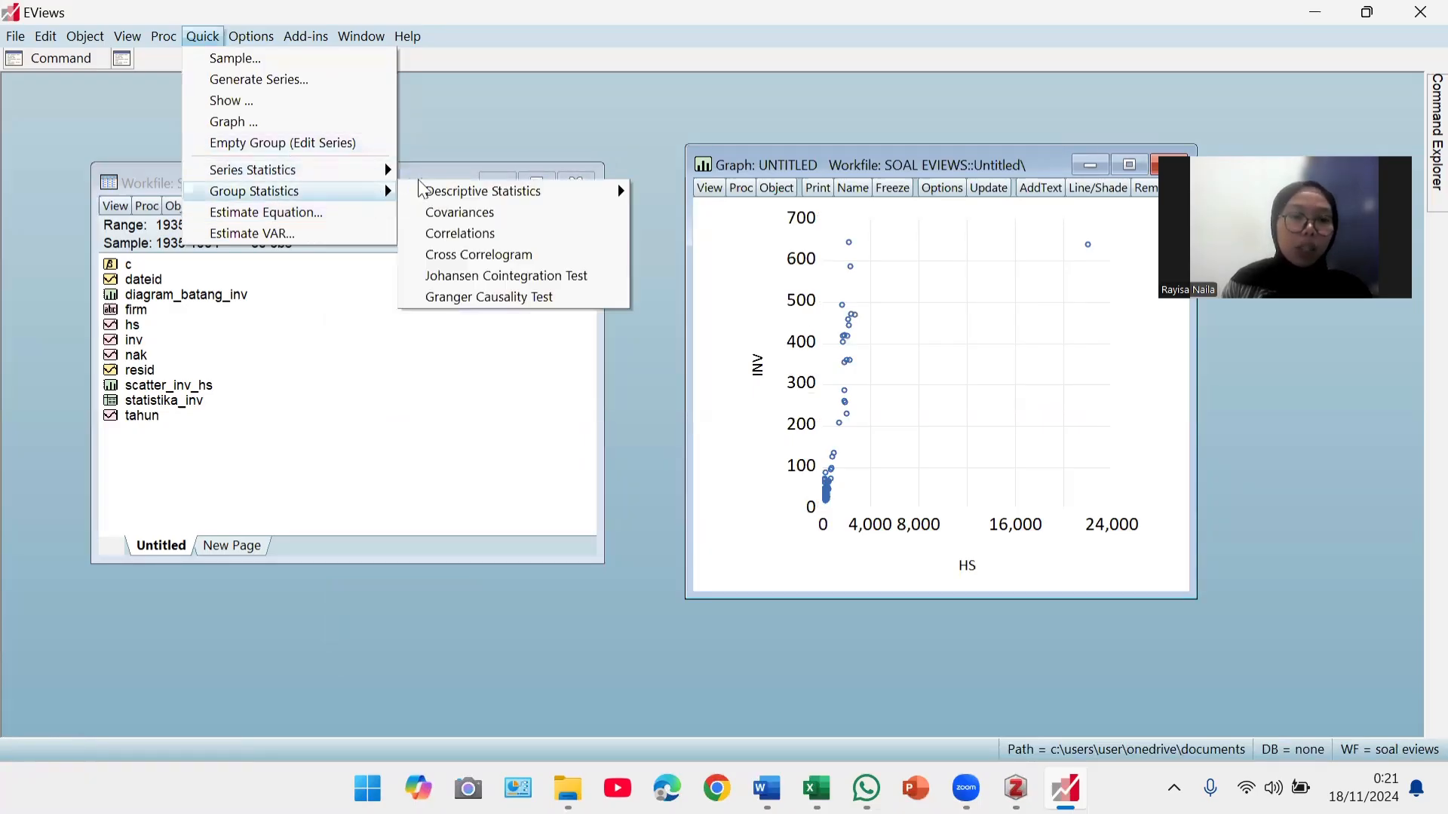
{"action": "left_click", "coordinate": [473, 247]}
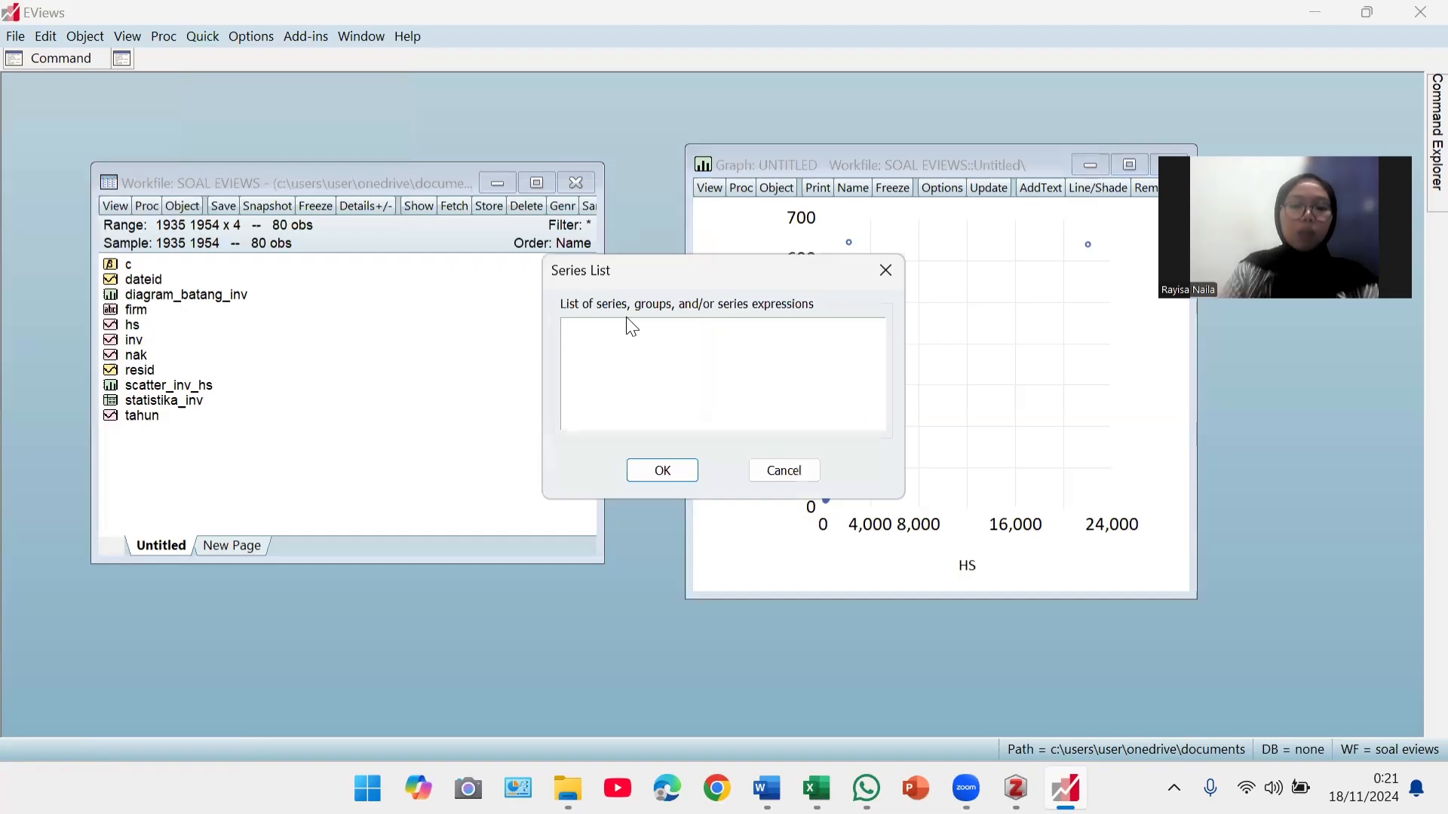
{"action": "type", "text": "hs inv"}
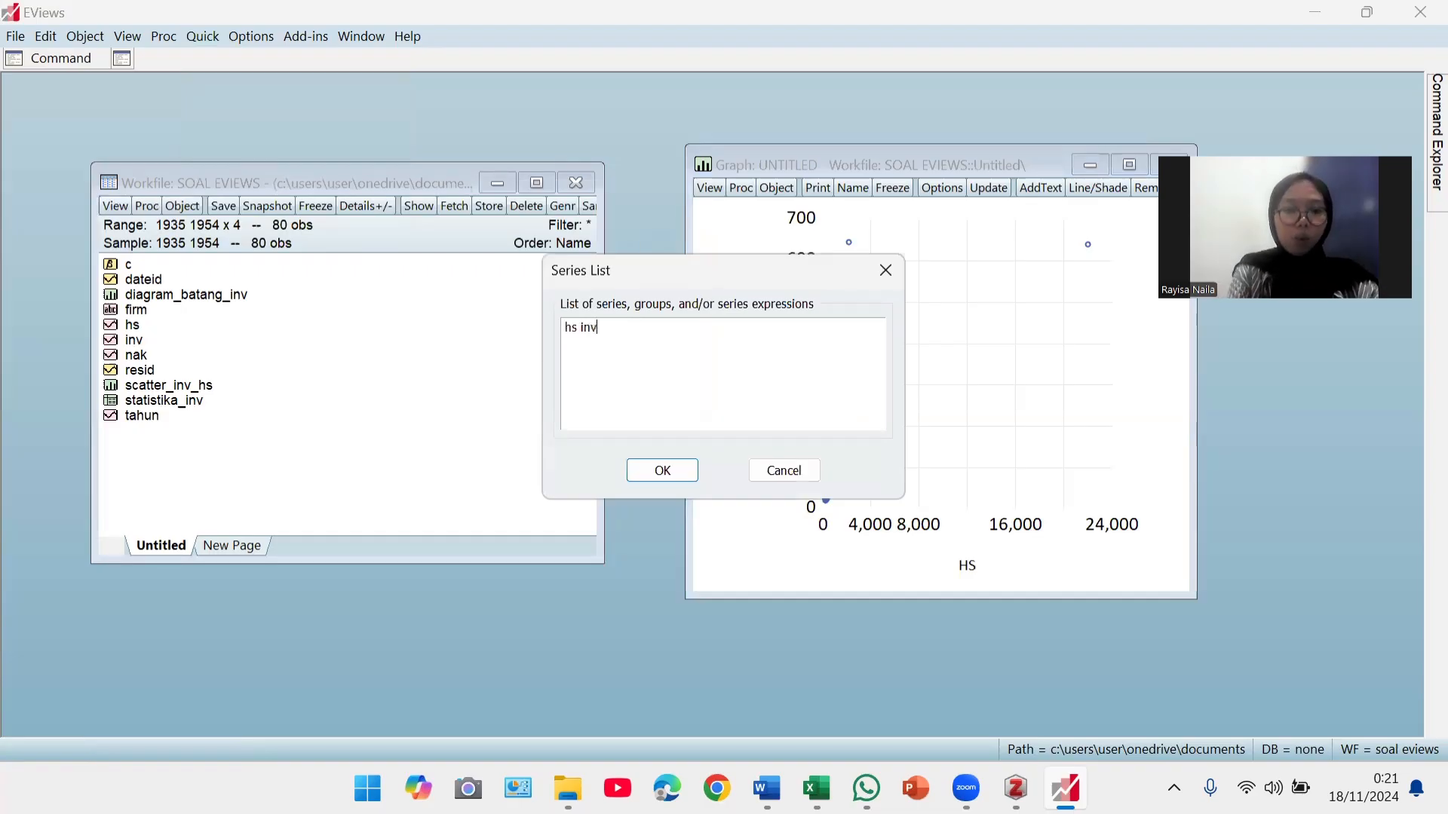
{"action": "key", "text": "Return"}
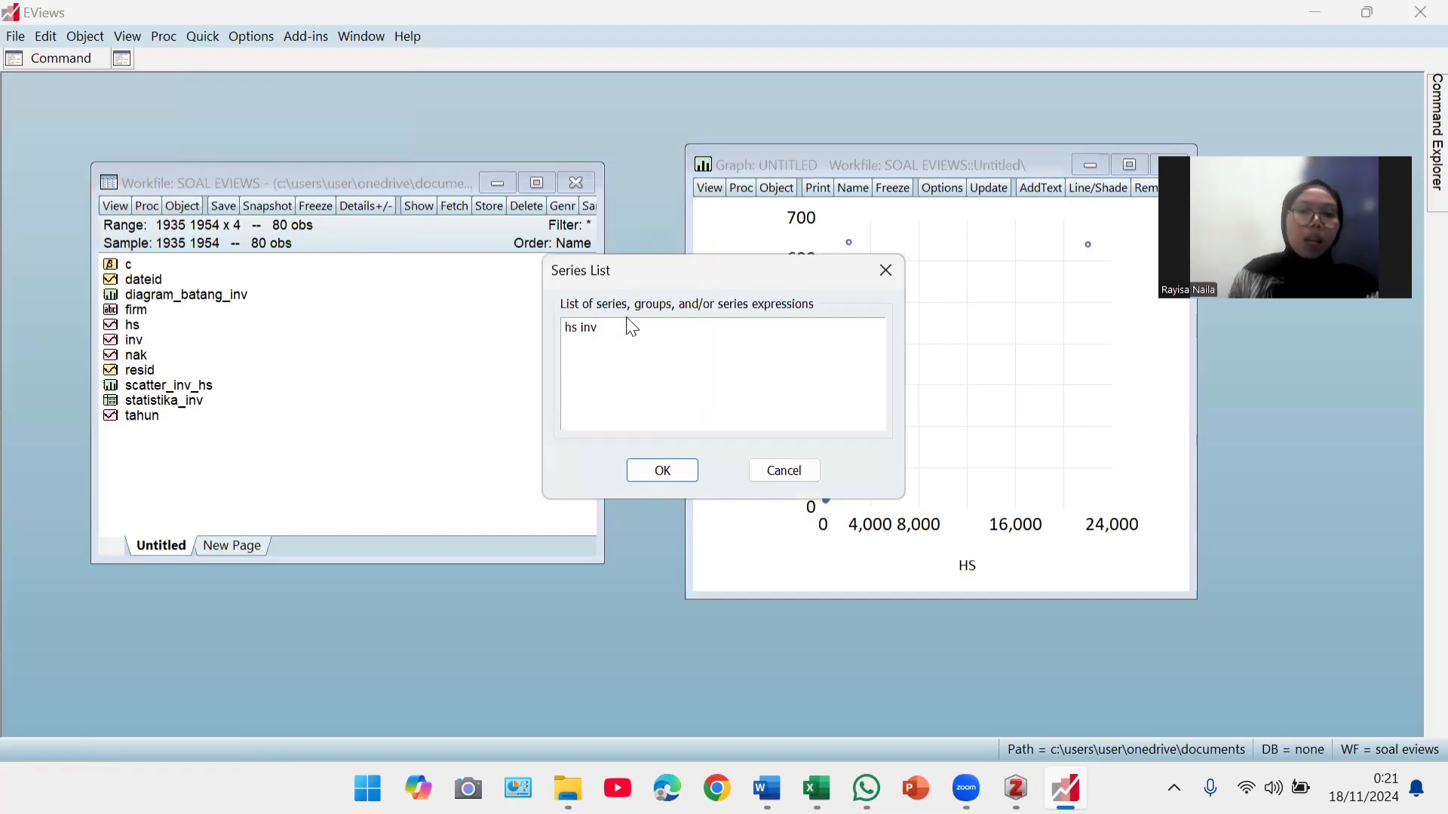
{"action": "left_click", "coordinate": [663, 471]}
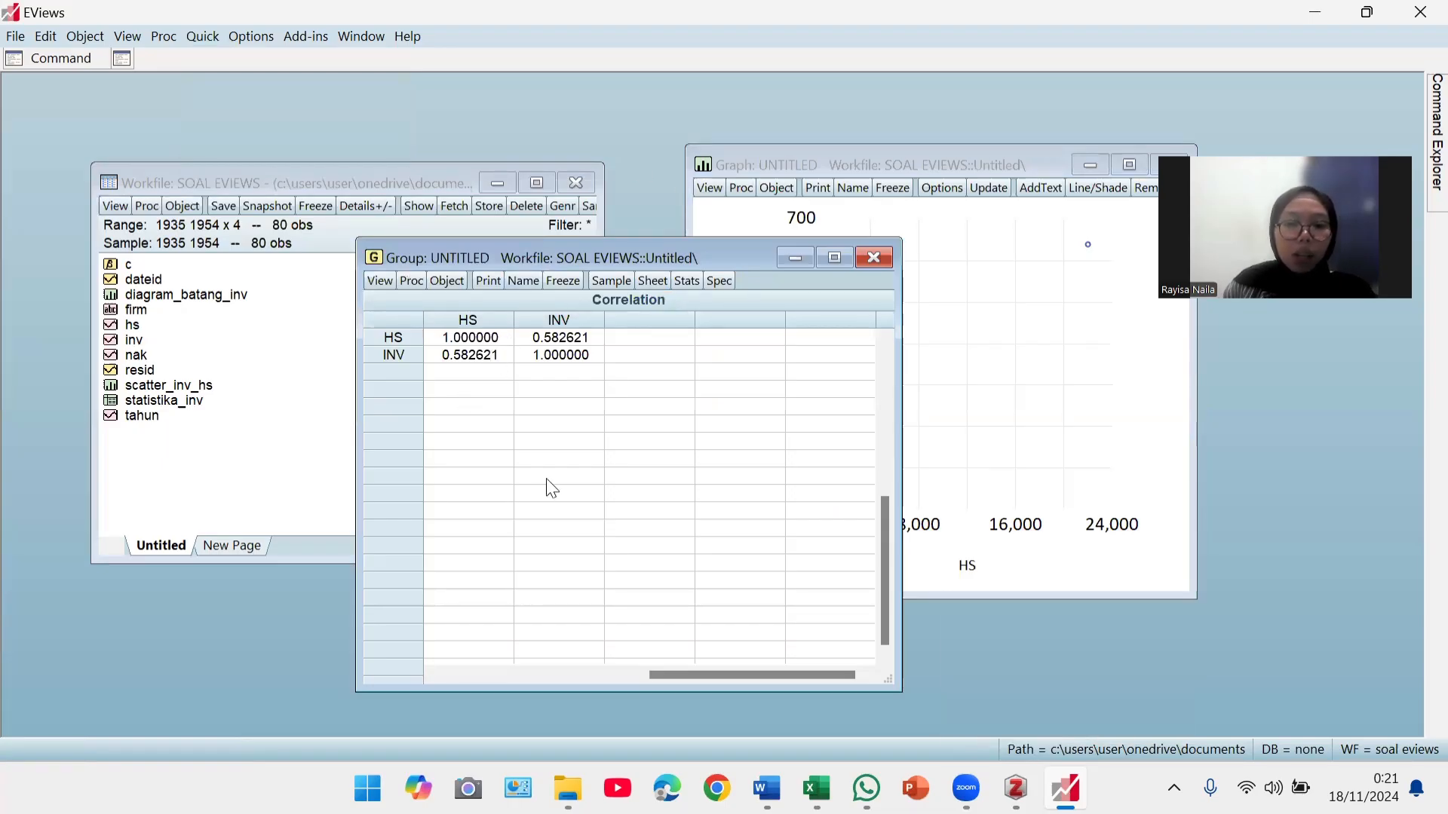
{"action": "left_click", "coordinate": [473, 357]}
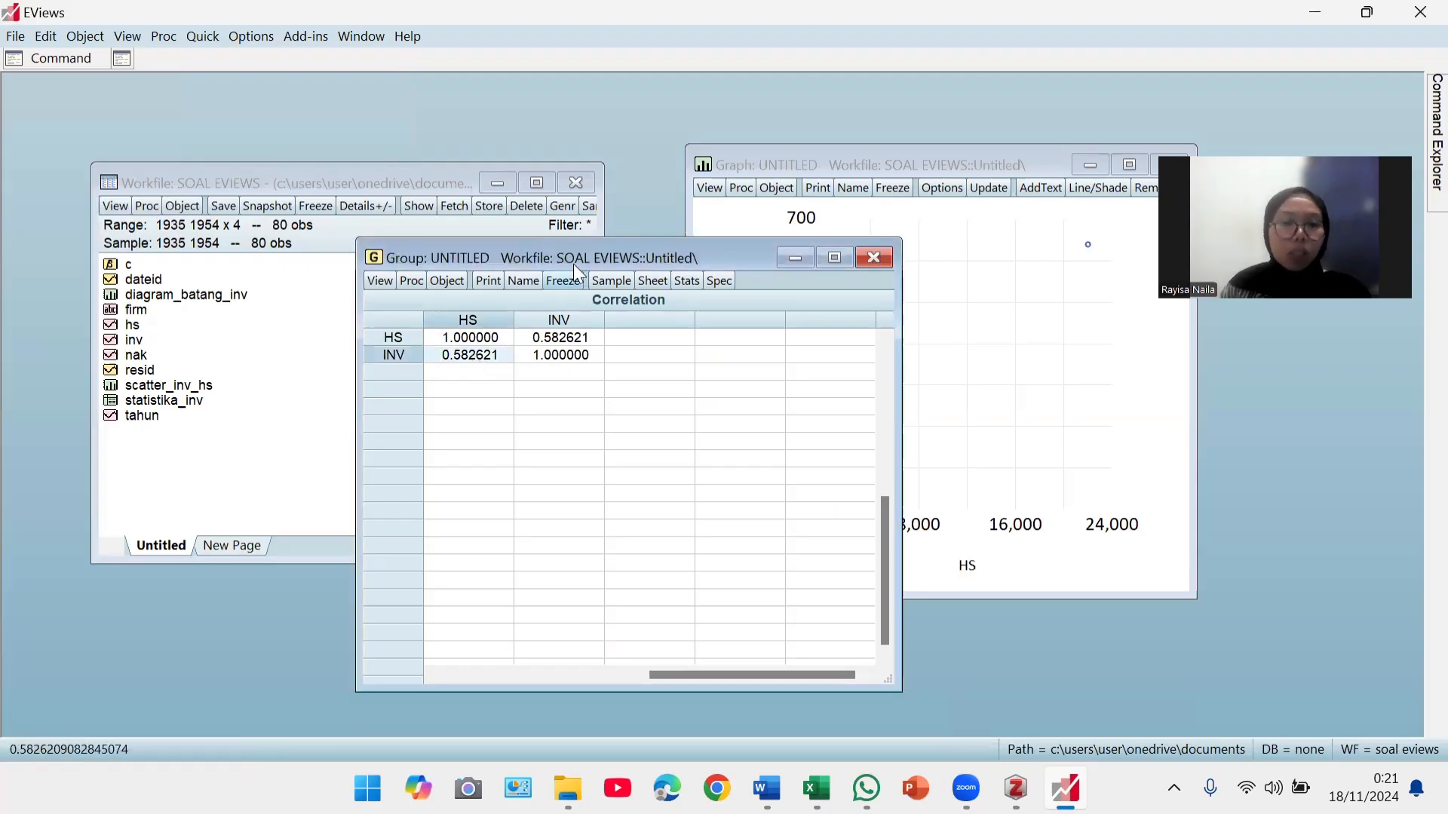
{"action": "left_click_drag", "start_coordinate": [574, 264], "coordinate": [564, 254]}
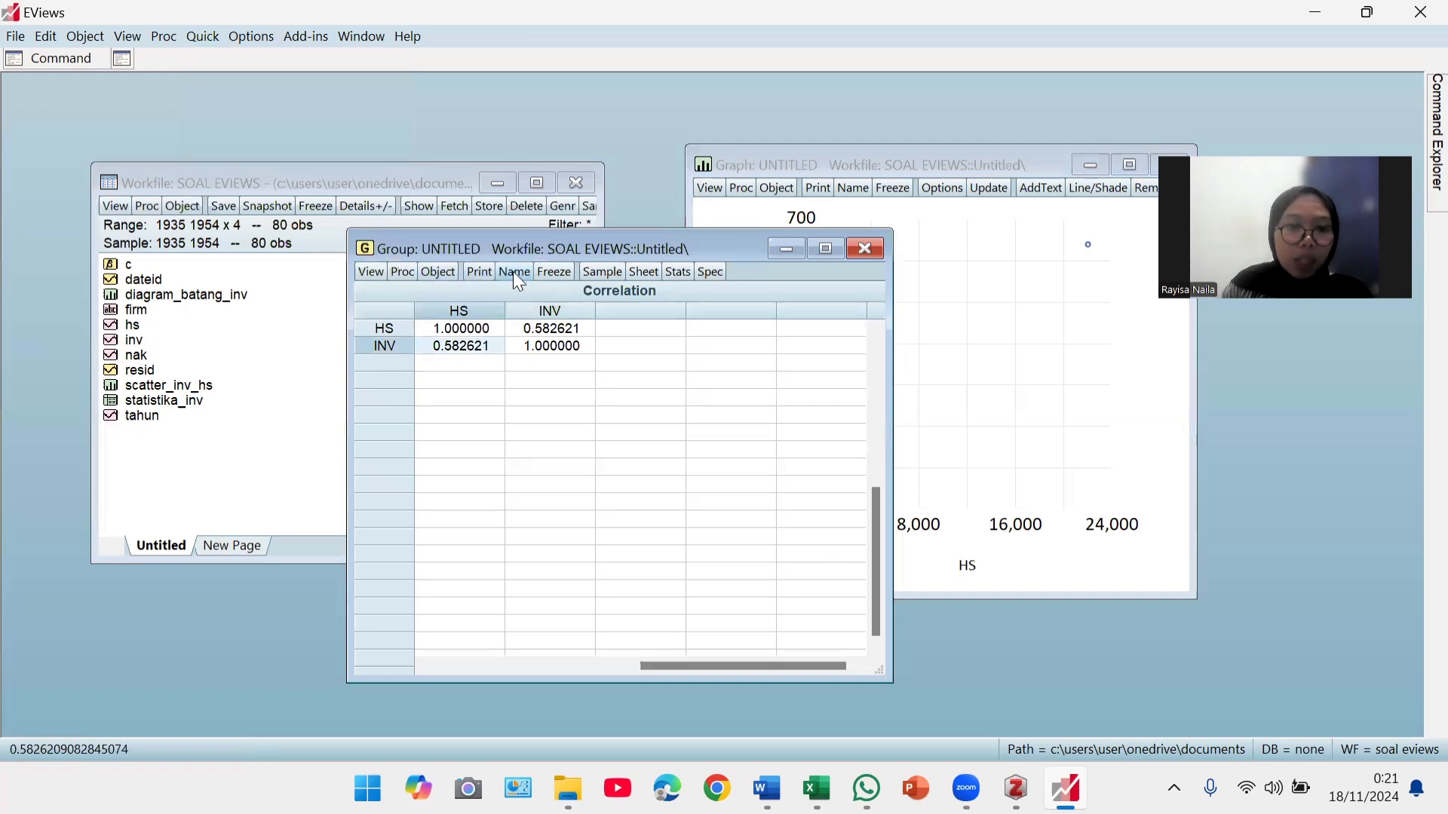
- Freeze the HS and INV correlation matrix as a table and name it korelas_hs_inv
{"action": "left_click", "coordinate": [553, 271]}
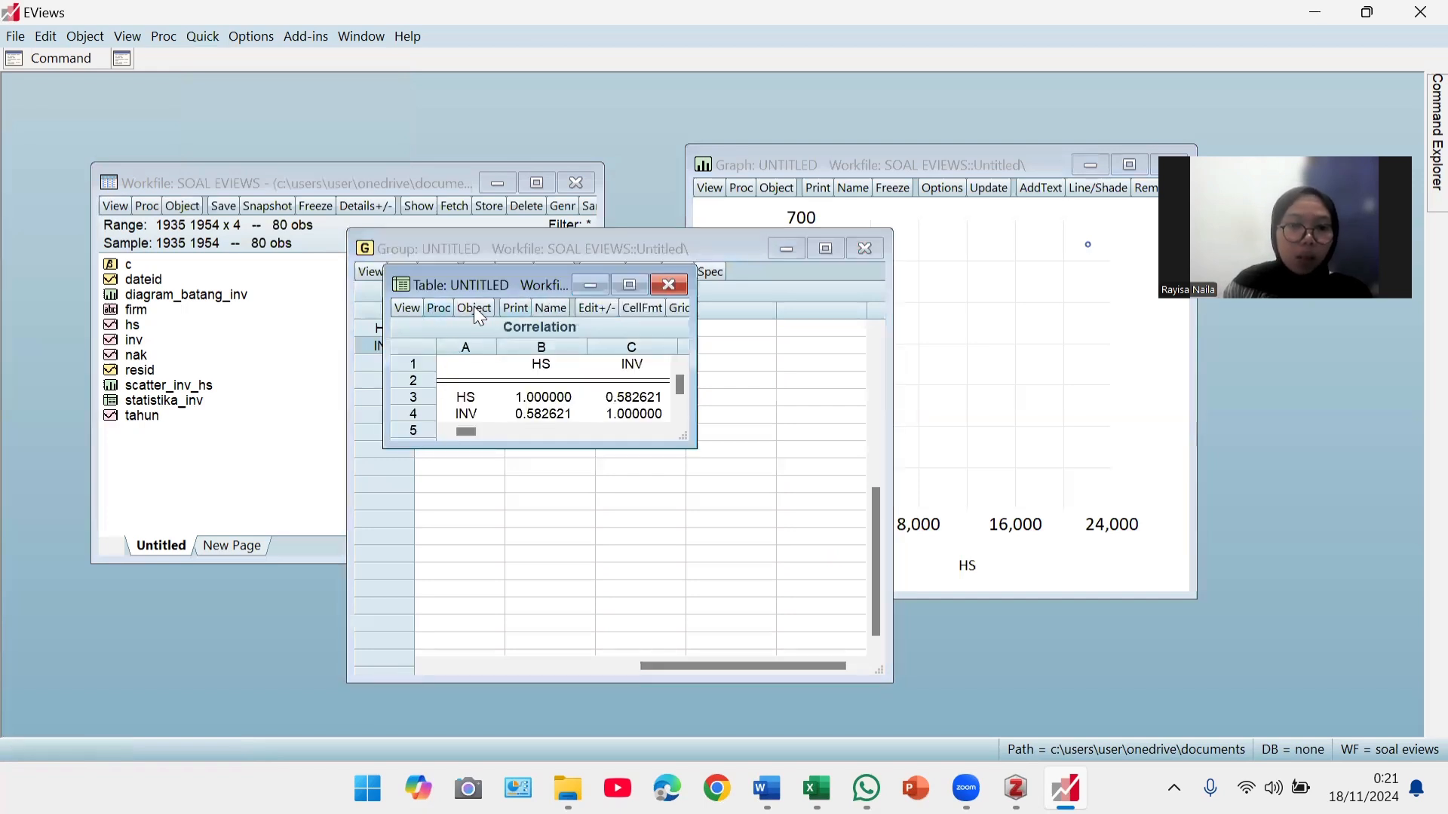
{"action": "left_click", "coordinate": [551, 307]}
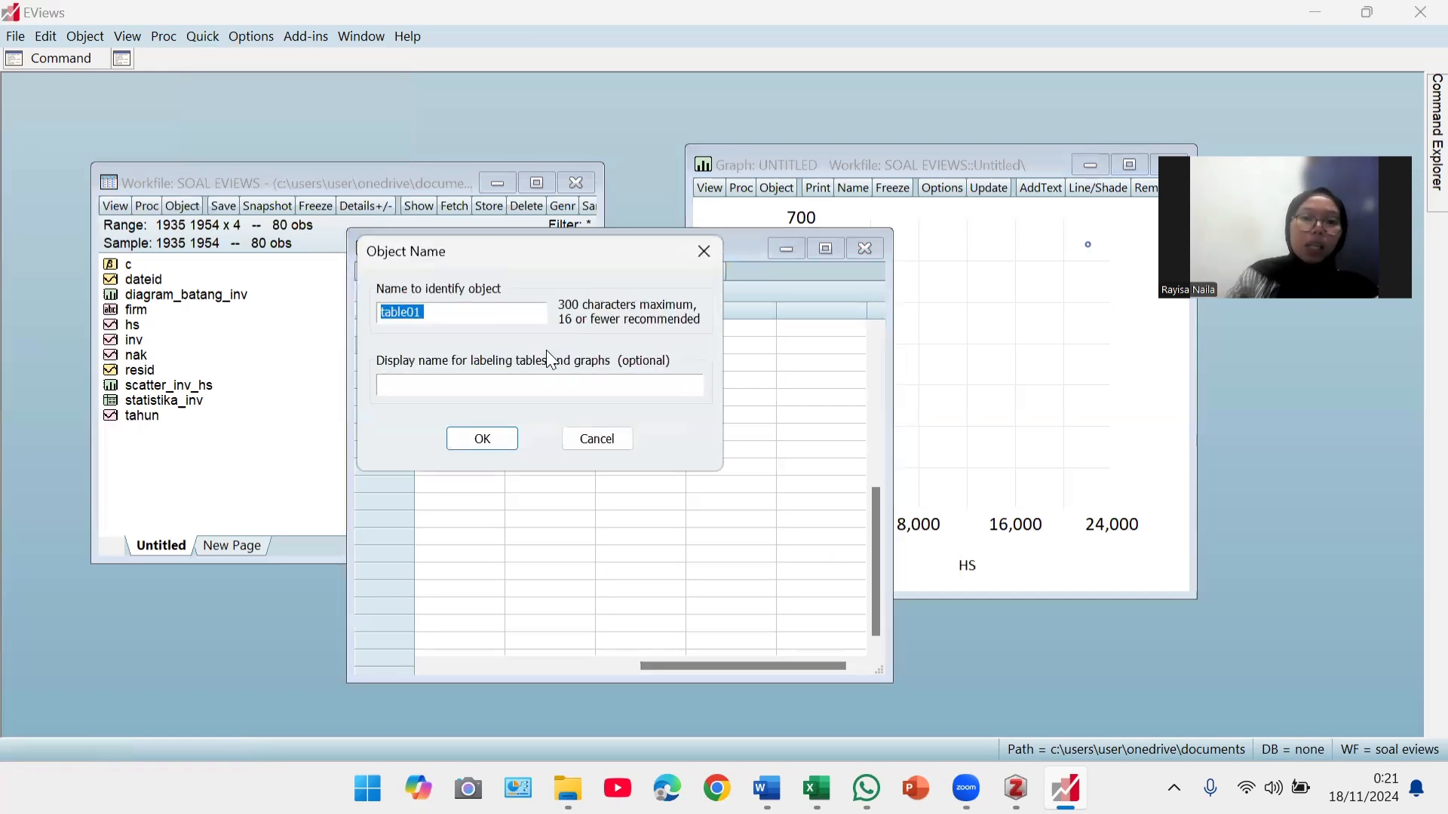
{"action": "type", "text": "tabe"}
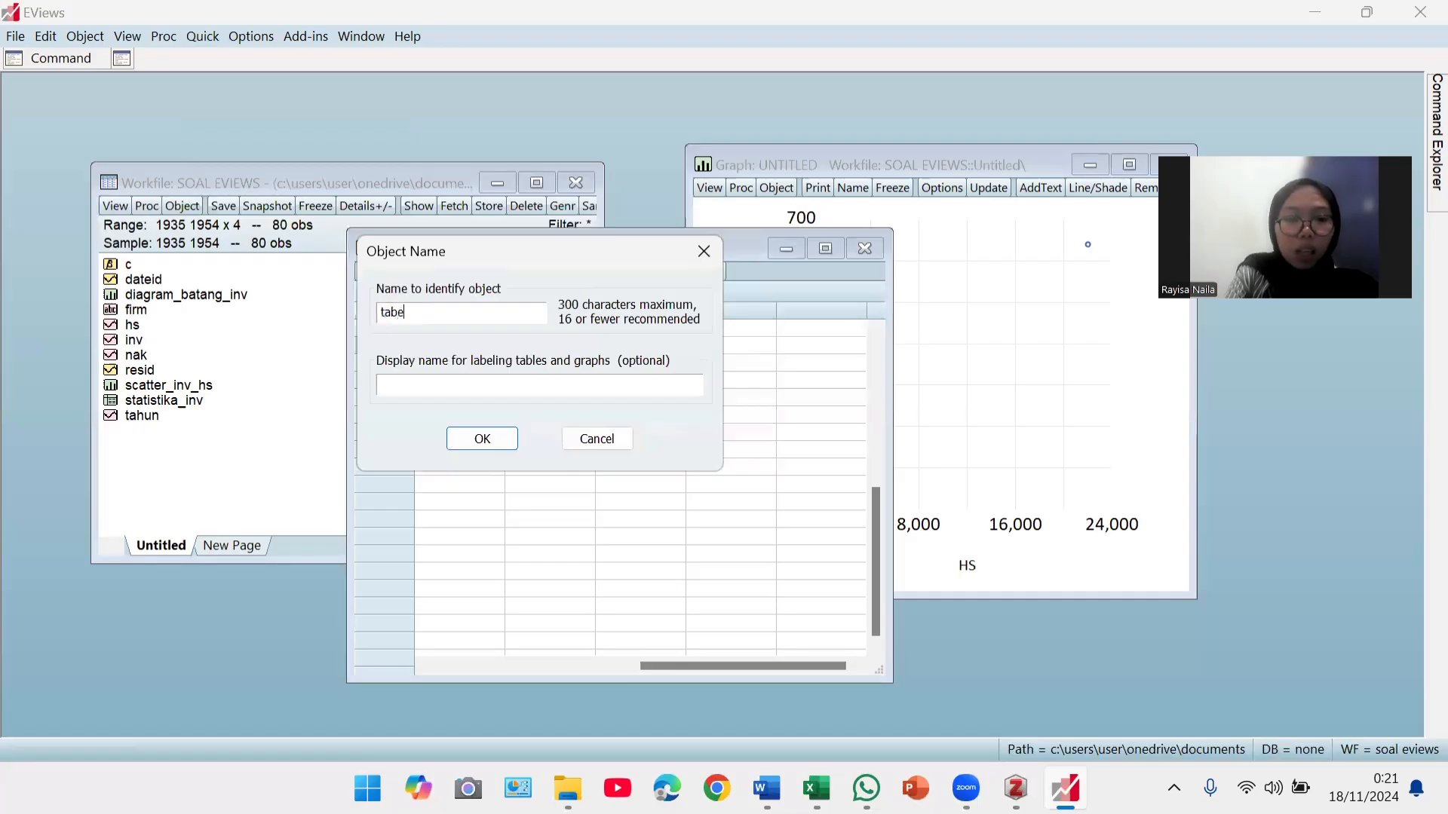
{"action": "type", "text": "l"}
{"action": "key", "text": "BackSpace"}
{"action": "key", "text": "BackSpace"}
{"action": "key", "text": "BackSpace"}
{"action": "key", "text": "BackSpace"}
{"action": "key", "text": "BackSpace"}
{"action": "type", "text": "kor"}
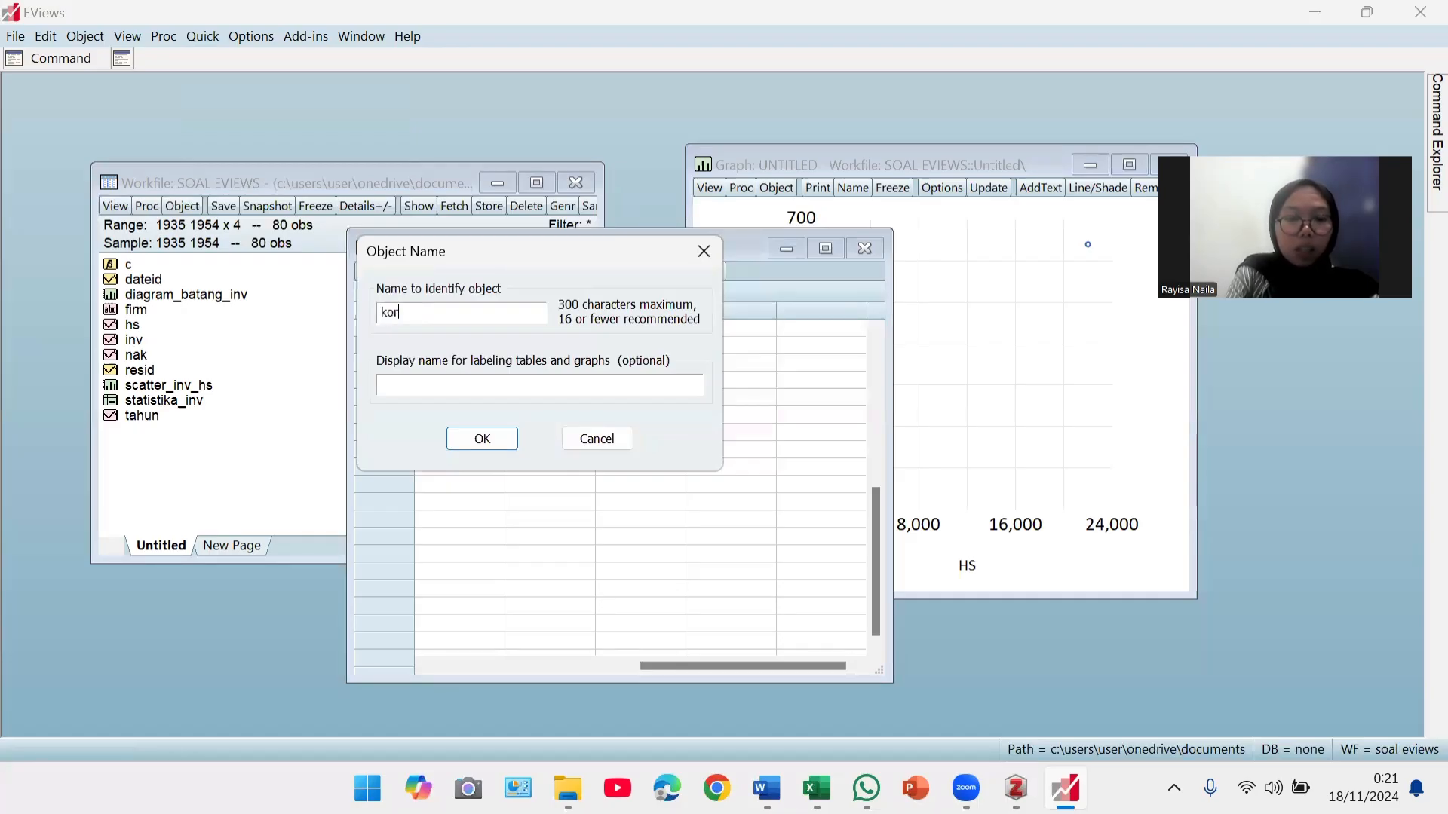
{"action": "type", "text": "elas_"}
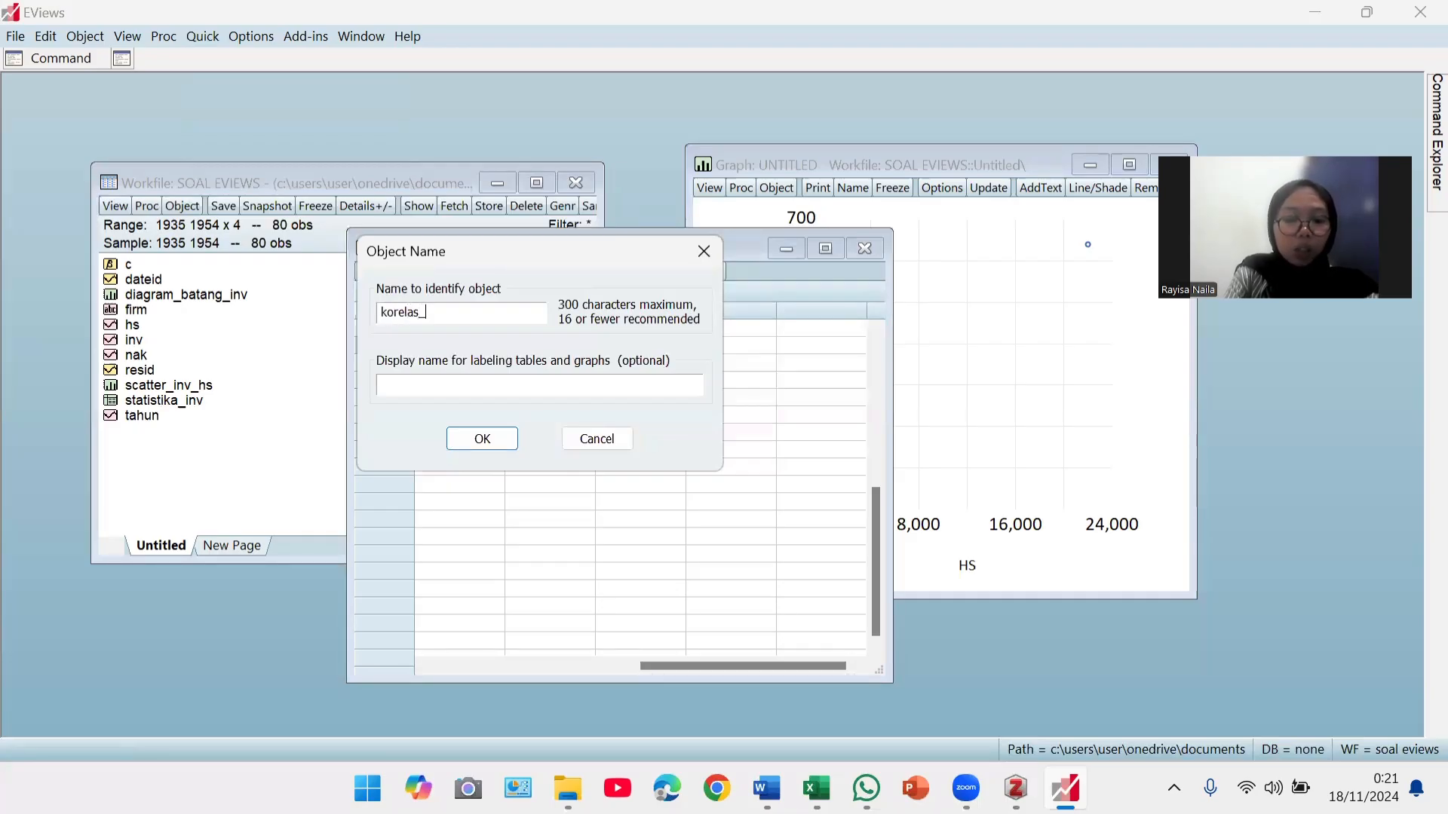
{"action": "type", "text": "hs_i"}
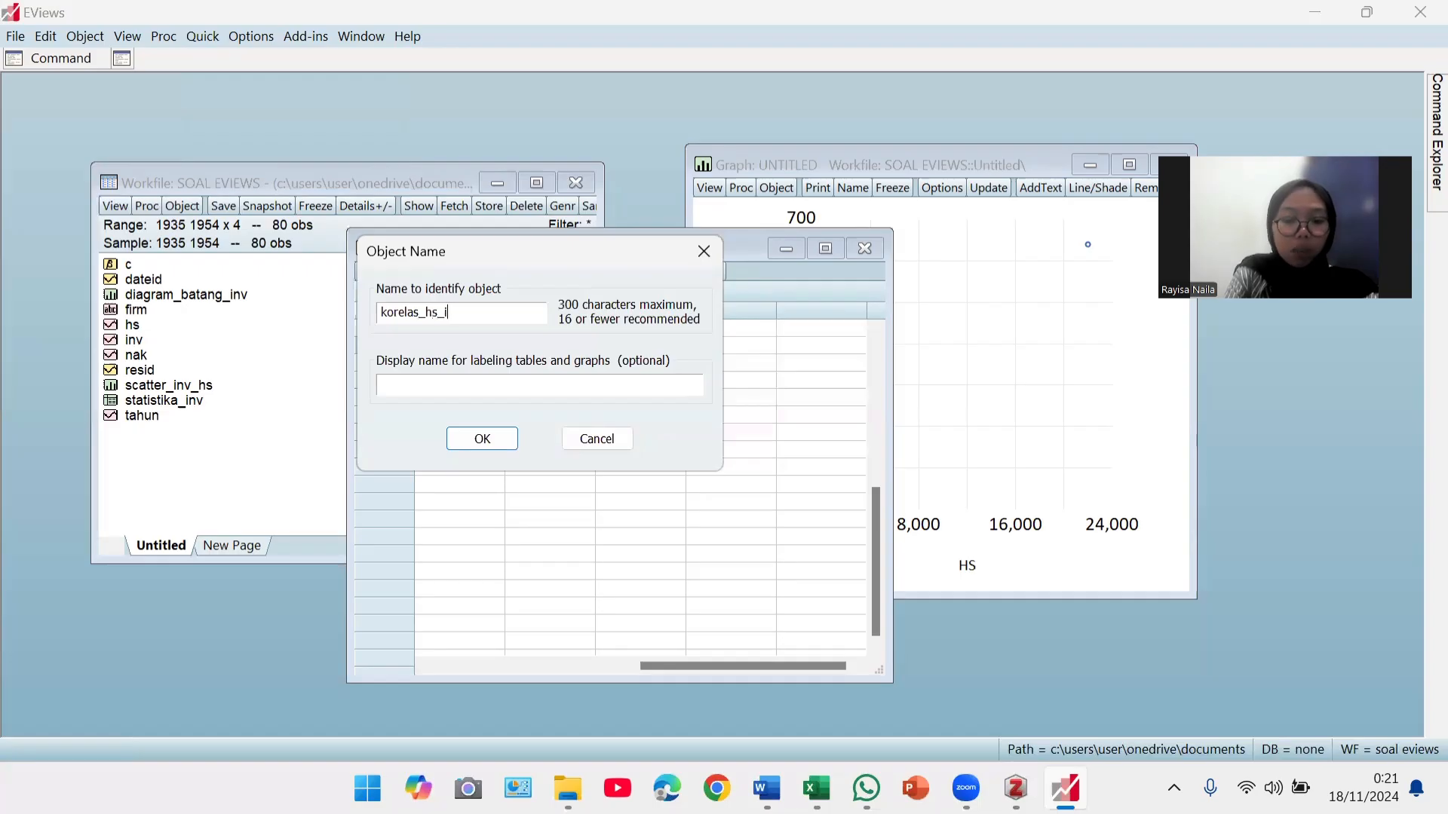
{"action": "type", "text": "nv"}
{"action": "key", "text": "Return"}
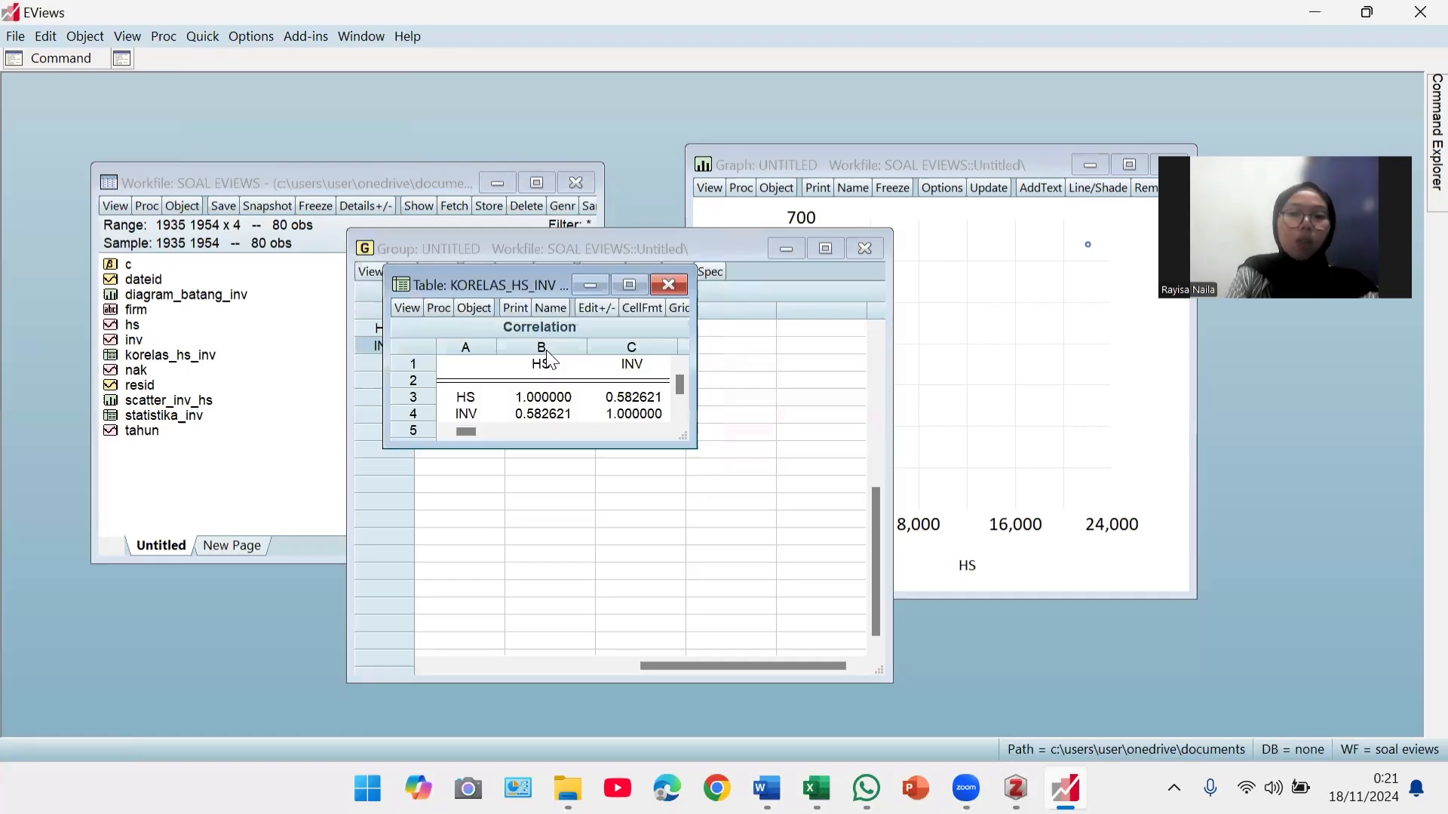
- Close the correlation table and delete the untitled HS and INV group
{"action": "left_click", "coordinate": [668, 284]}
{"action": "left_click", "coordinate": [865, 248]}
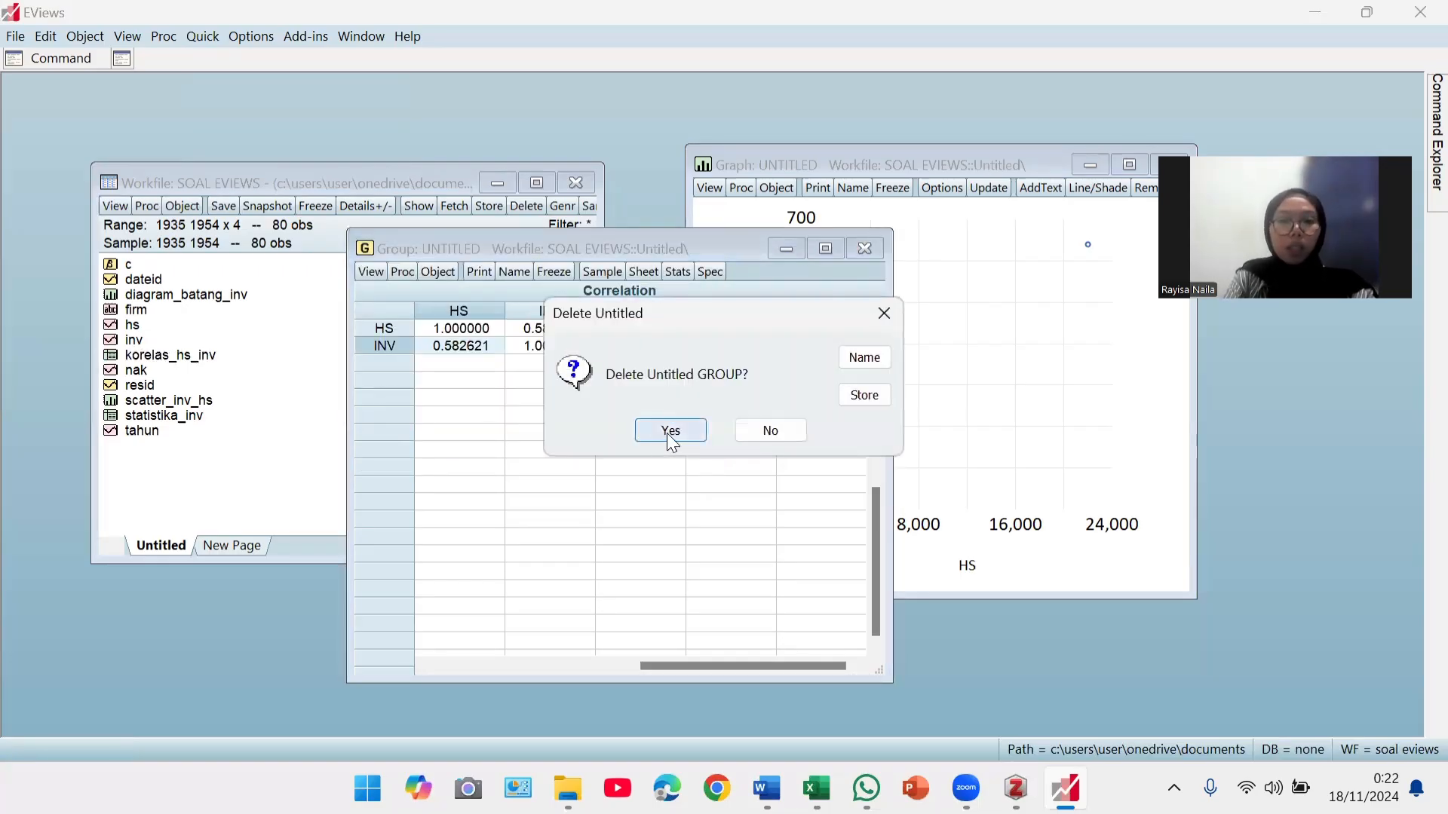
{"action": "left_click", "coordinate": [668, 432]}
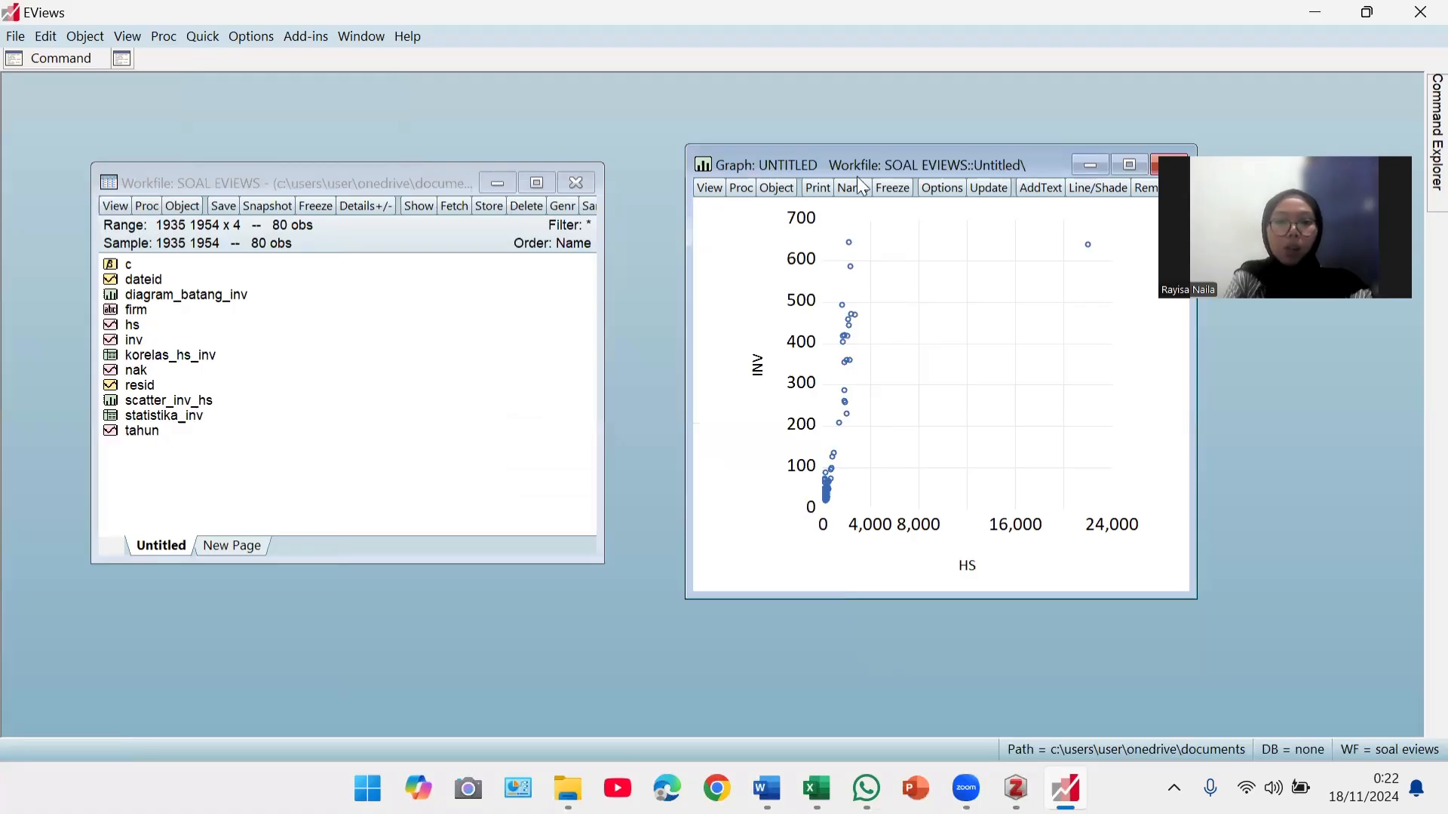
- Name the untitled HS and INV scatter graph scatter_hs_inv and close its window
{"action": "left_click_drag", "start_coordinate": [857, 172], "coordinate": [714, 166]}
{"action": "left_click", "coordinate": [709, 183]}
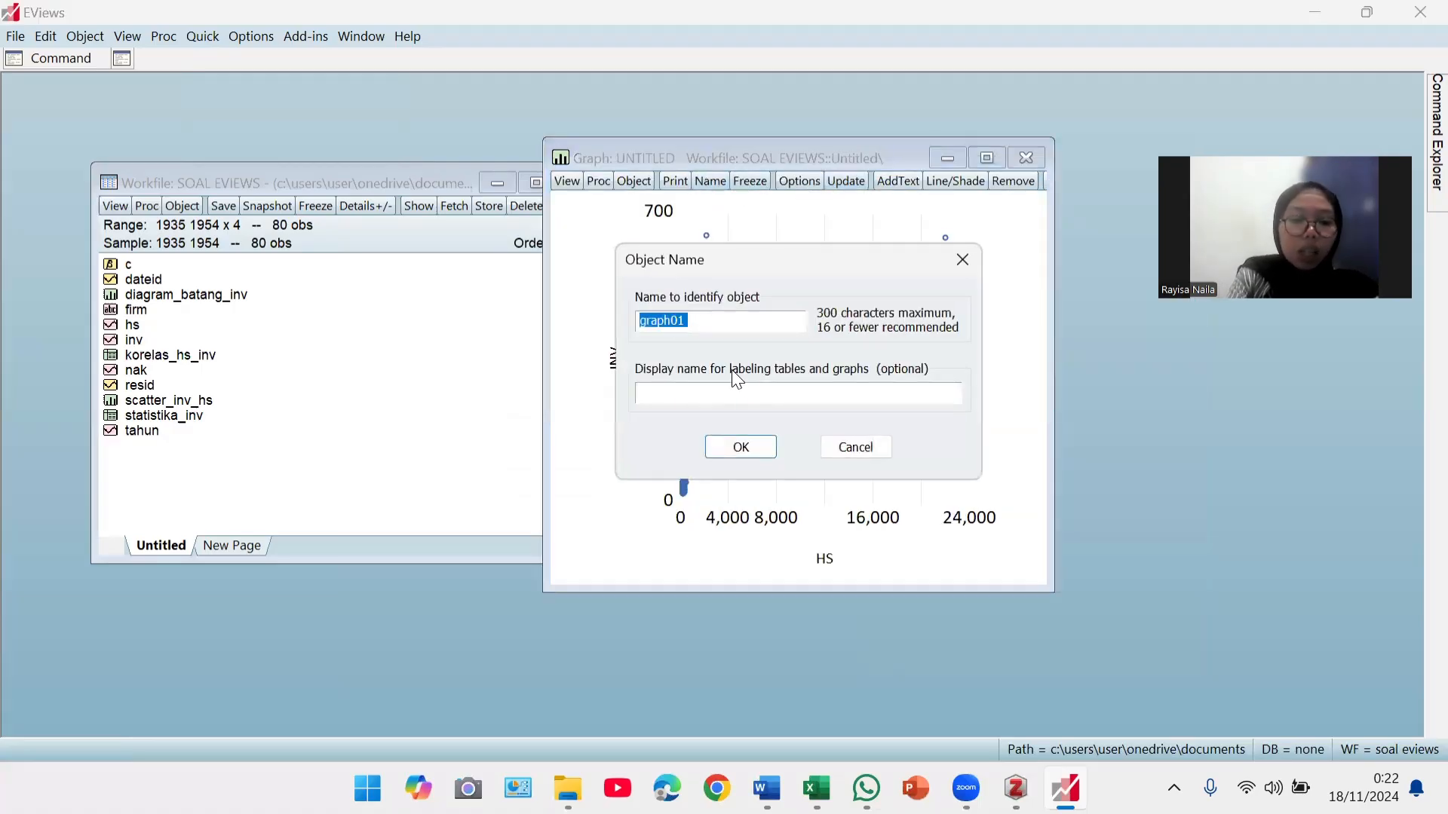
{"action": "type", "text": "scatter"}
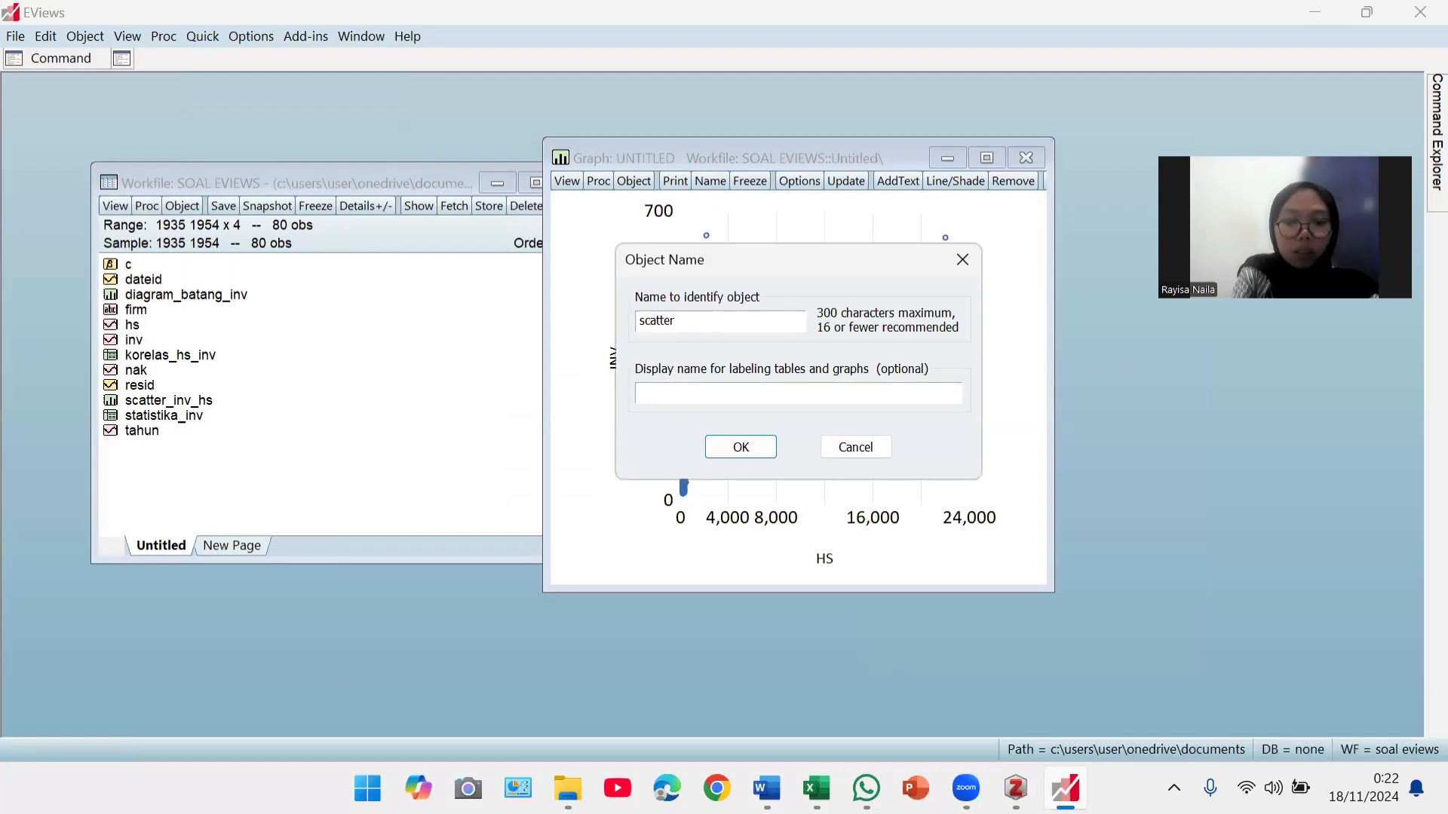
{"action": "type", "text": "_hs_"}
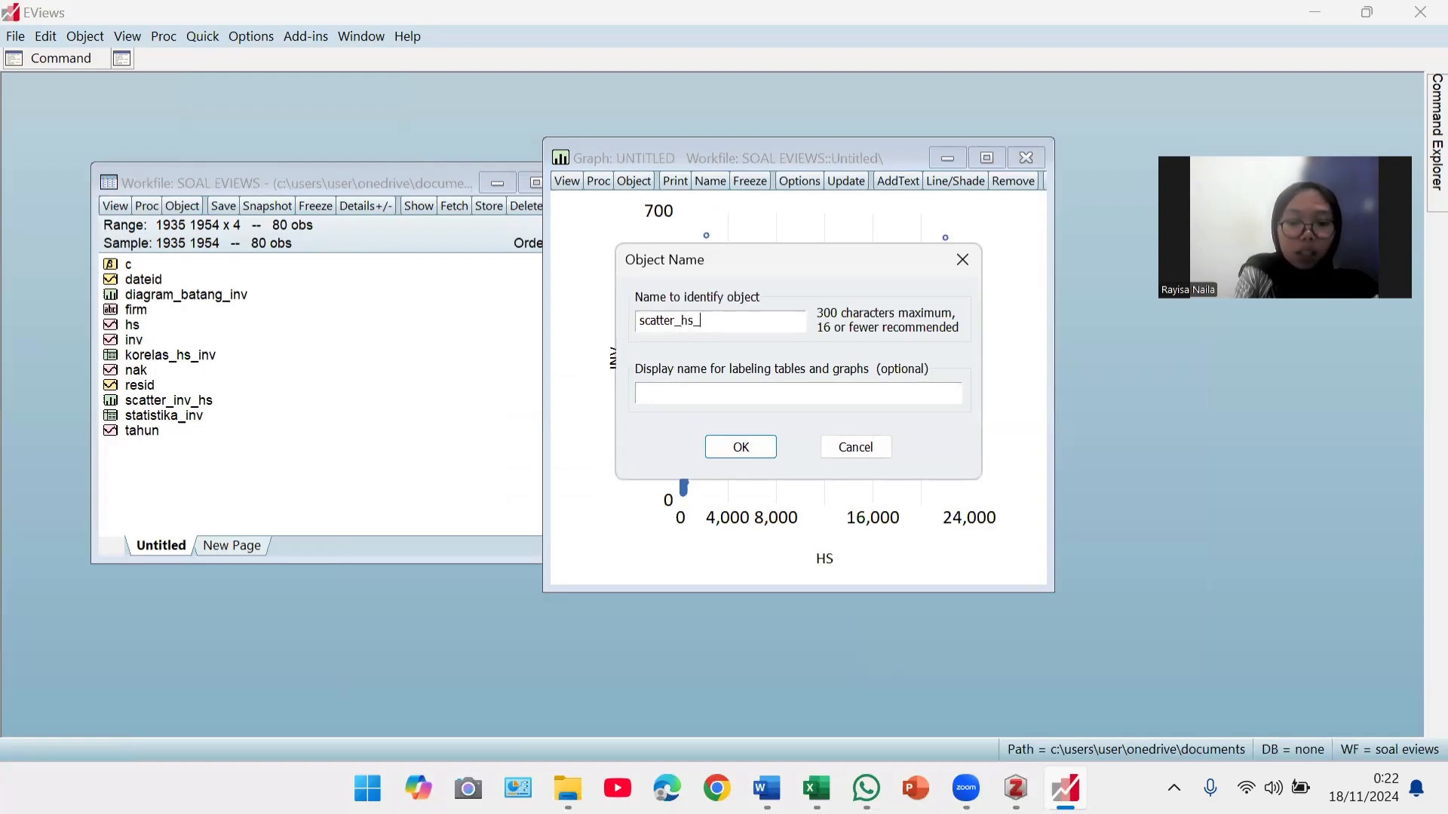
{"action": "type", "text": "inv"}
{"action": "key", "text": "Return"}
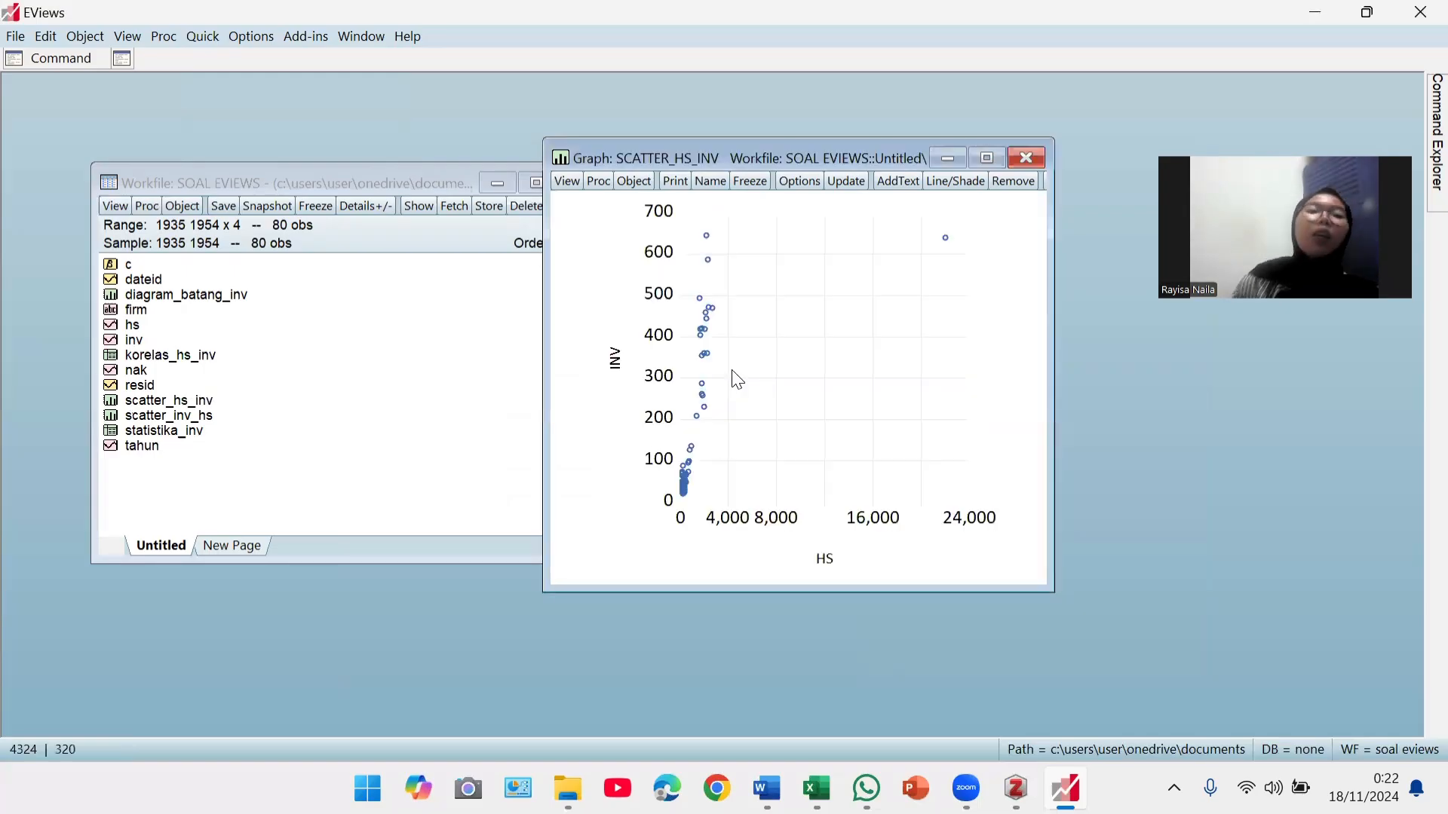
{"action": "left_click", "coordinate": [1026, 159]}
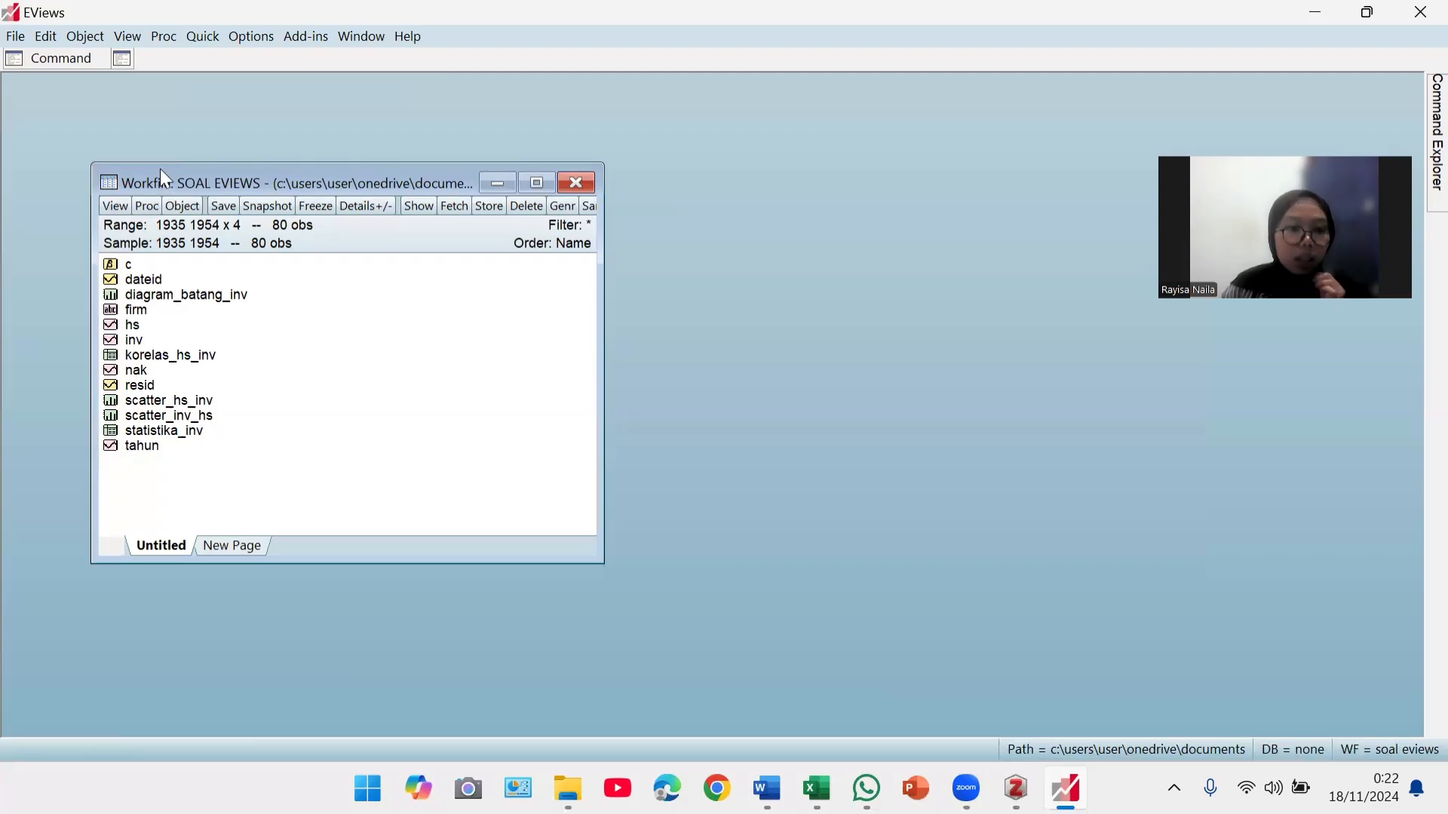
- Create a Scatter graph of the series nak and inv, in that order, and move its window clear of the workfile window
{"action": "left_click", "coordinate": [197, 42]}
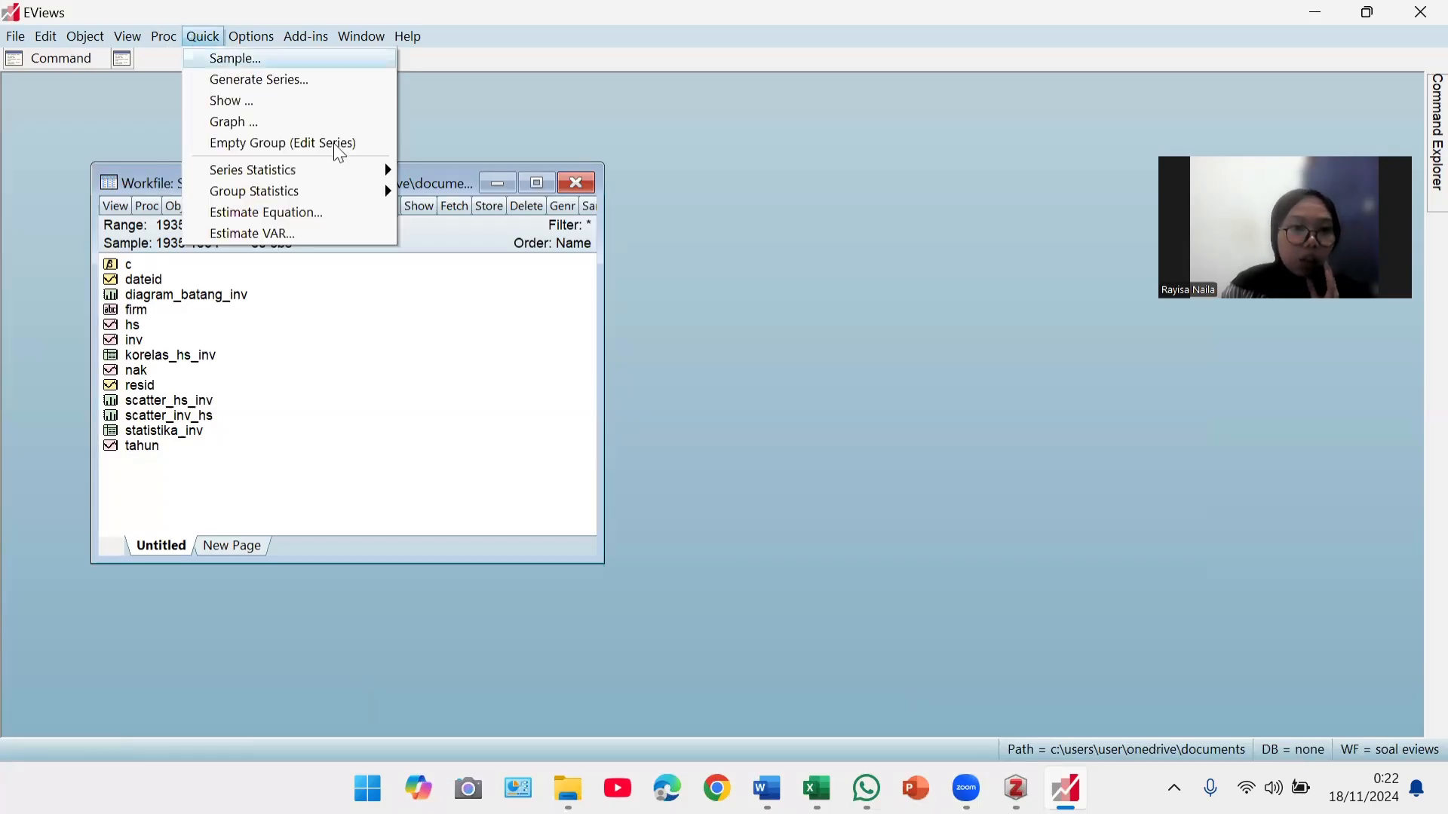
{"action": "left_click", "coordinate": [242, 129]}
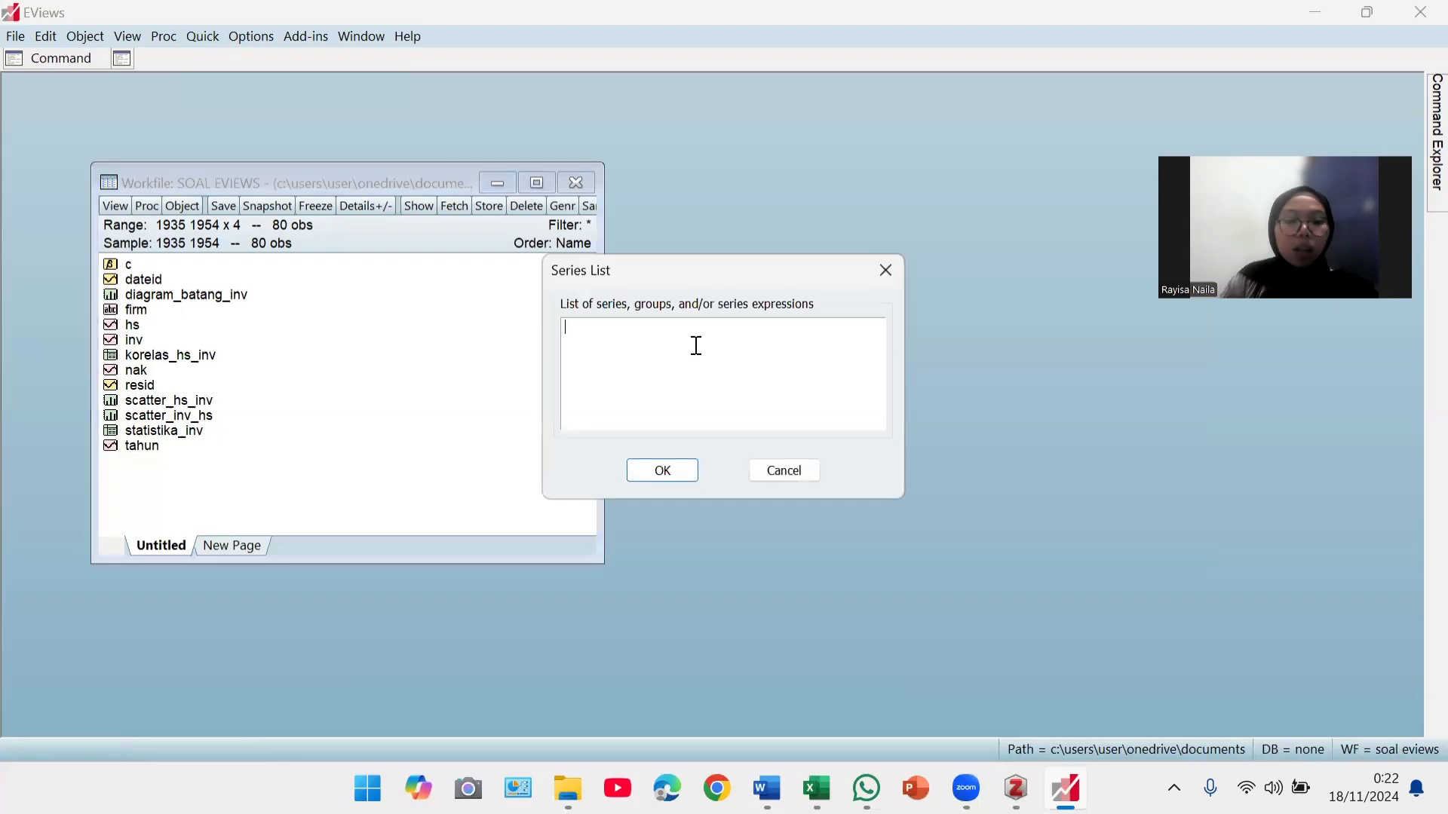
{"action": "type", "text": "nak "}
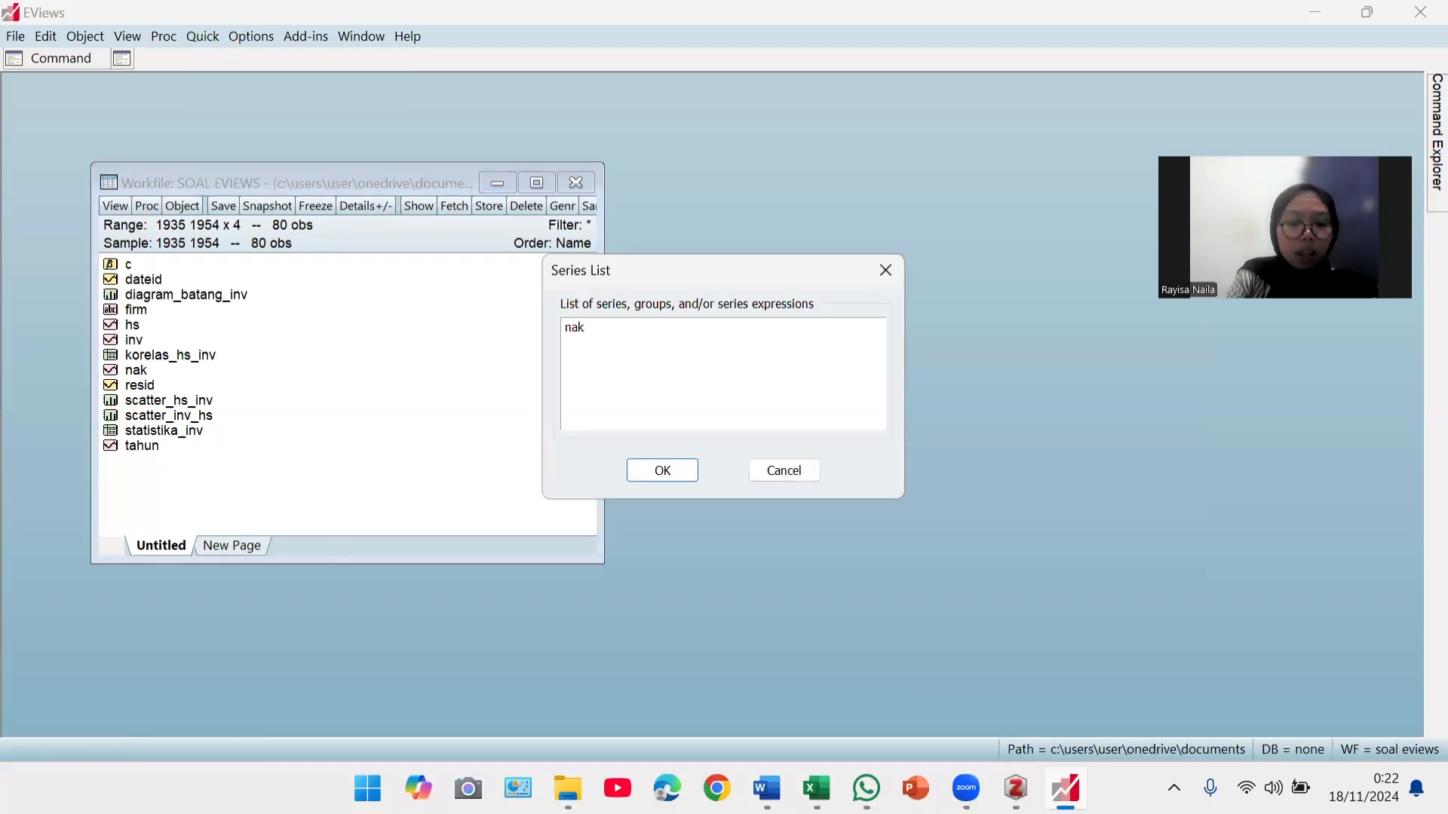
{"action": "type", "text": "inv"}
{"action": "key", "text": "Return"}
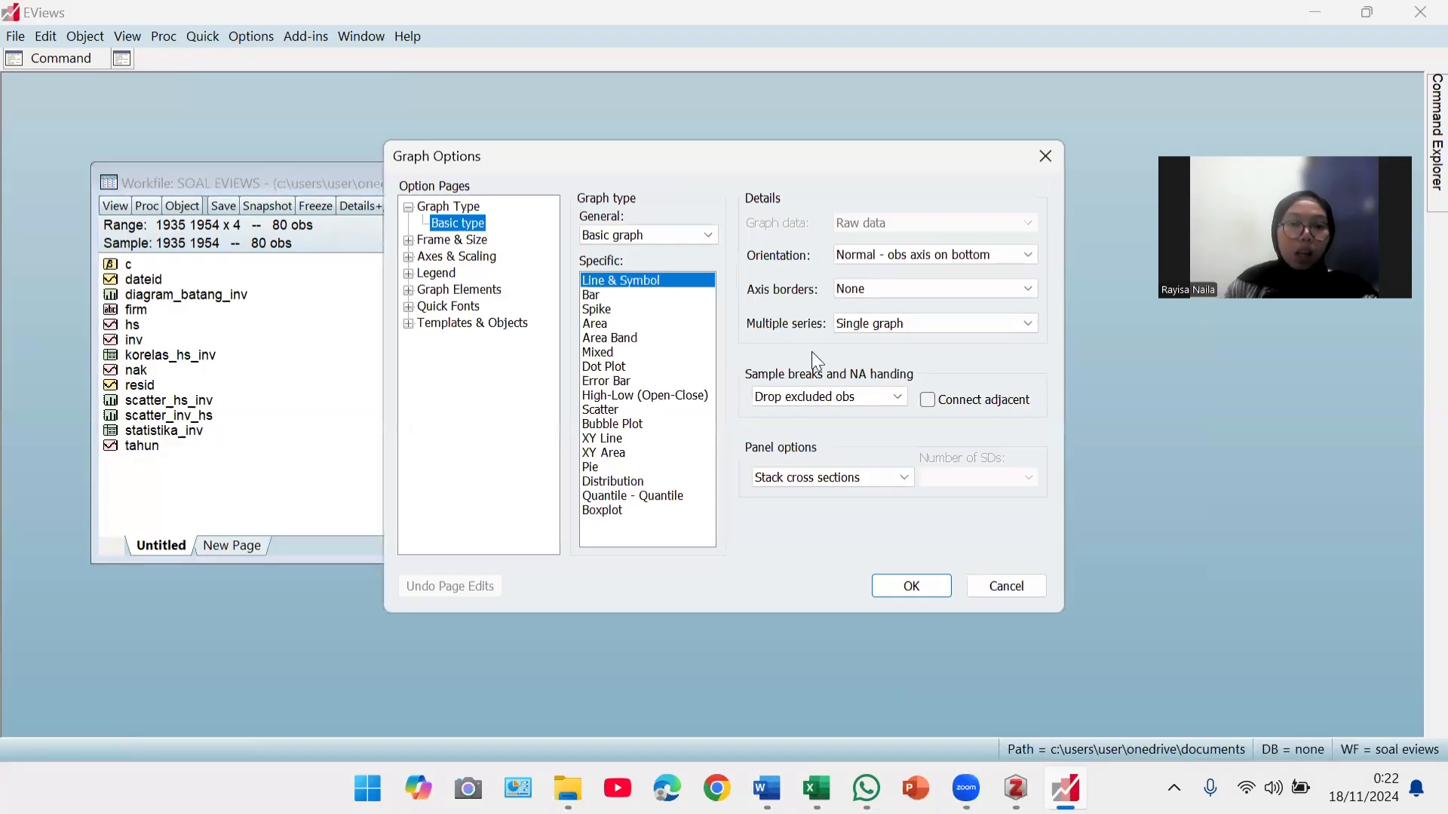
{"action": "left_click", "coordinate": [607, 409]}
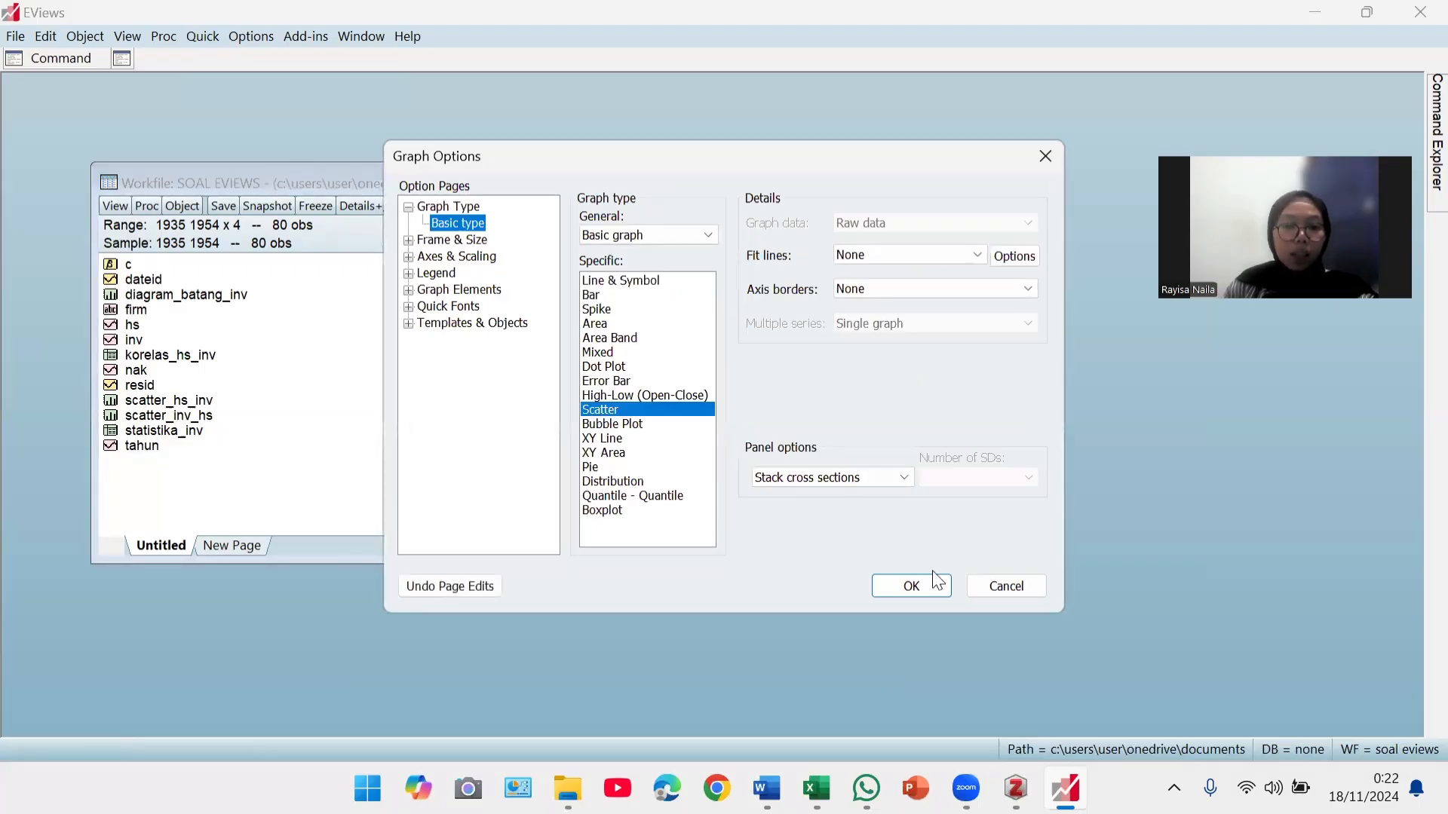
{"action": "left_click", "coordinate": [915, 587]}
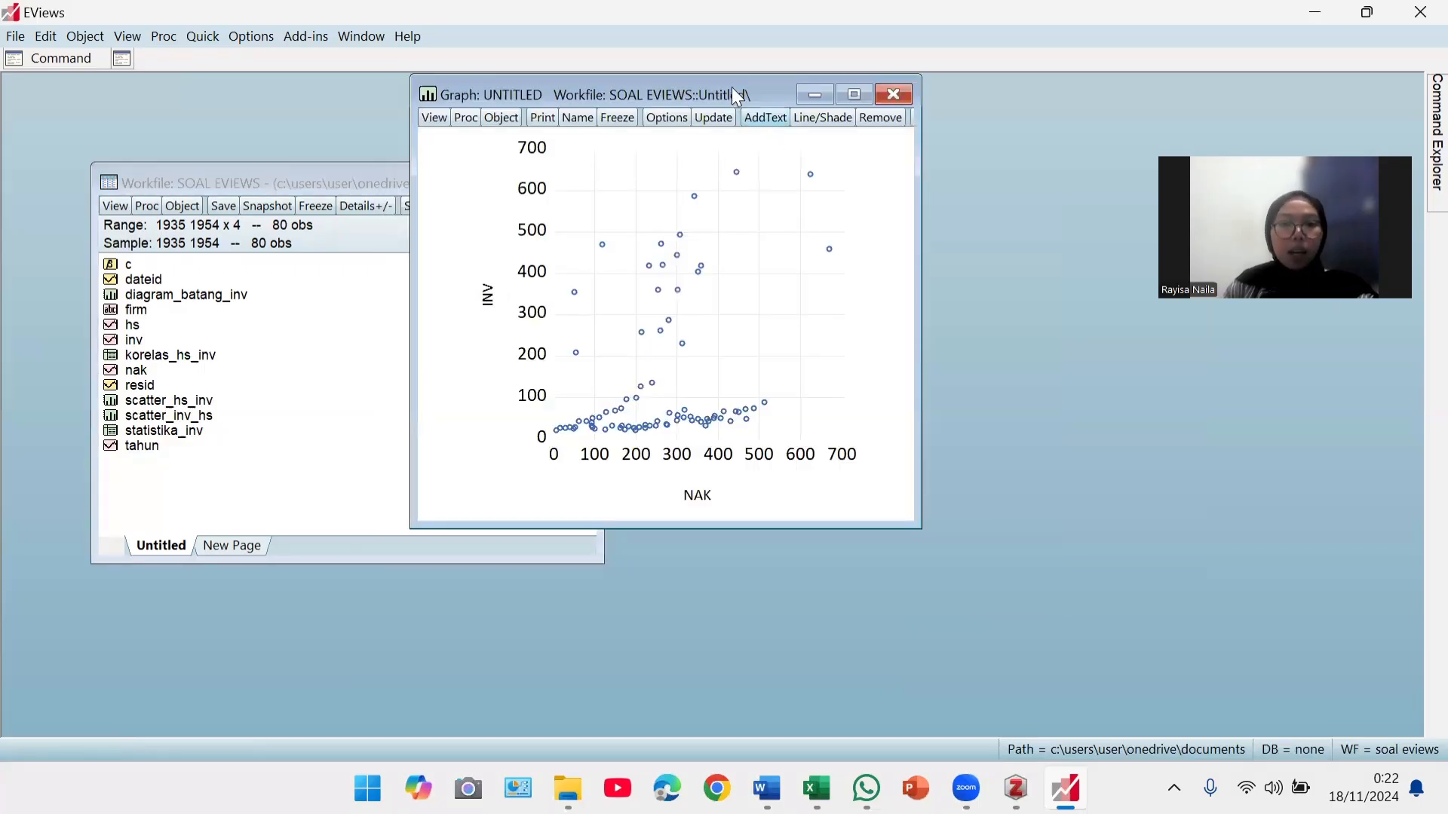
{"action": "left_click_drag", "start_coordinate": [733, 89], "coordinate": [764, 172]}
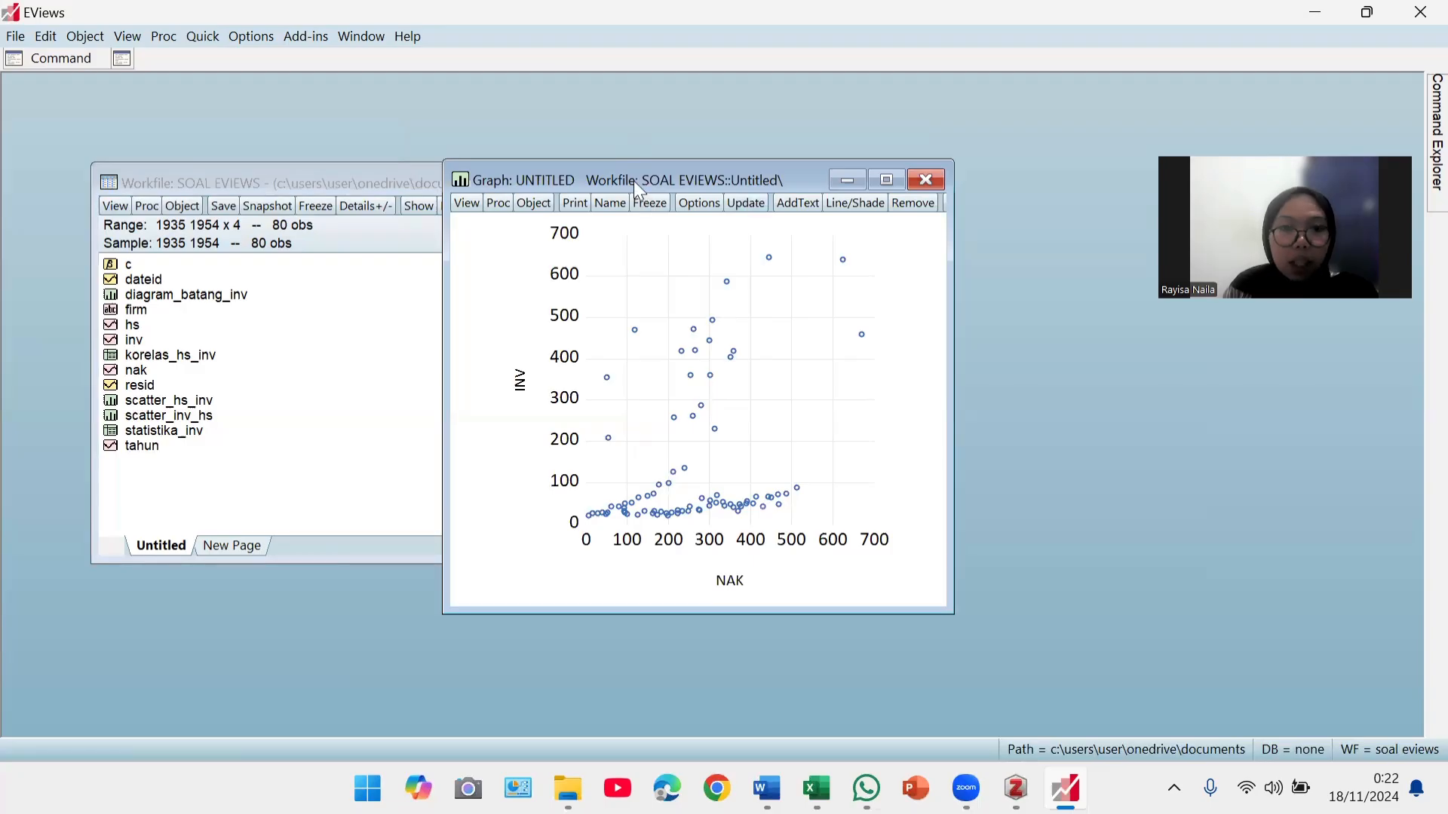
{"action": "left_click_drag", "start_coordinate": [633, 181], "coordinate": [825, 155]}
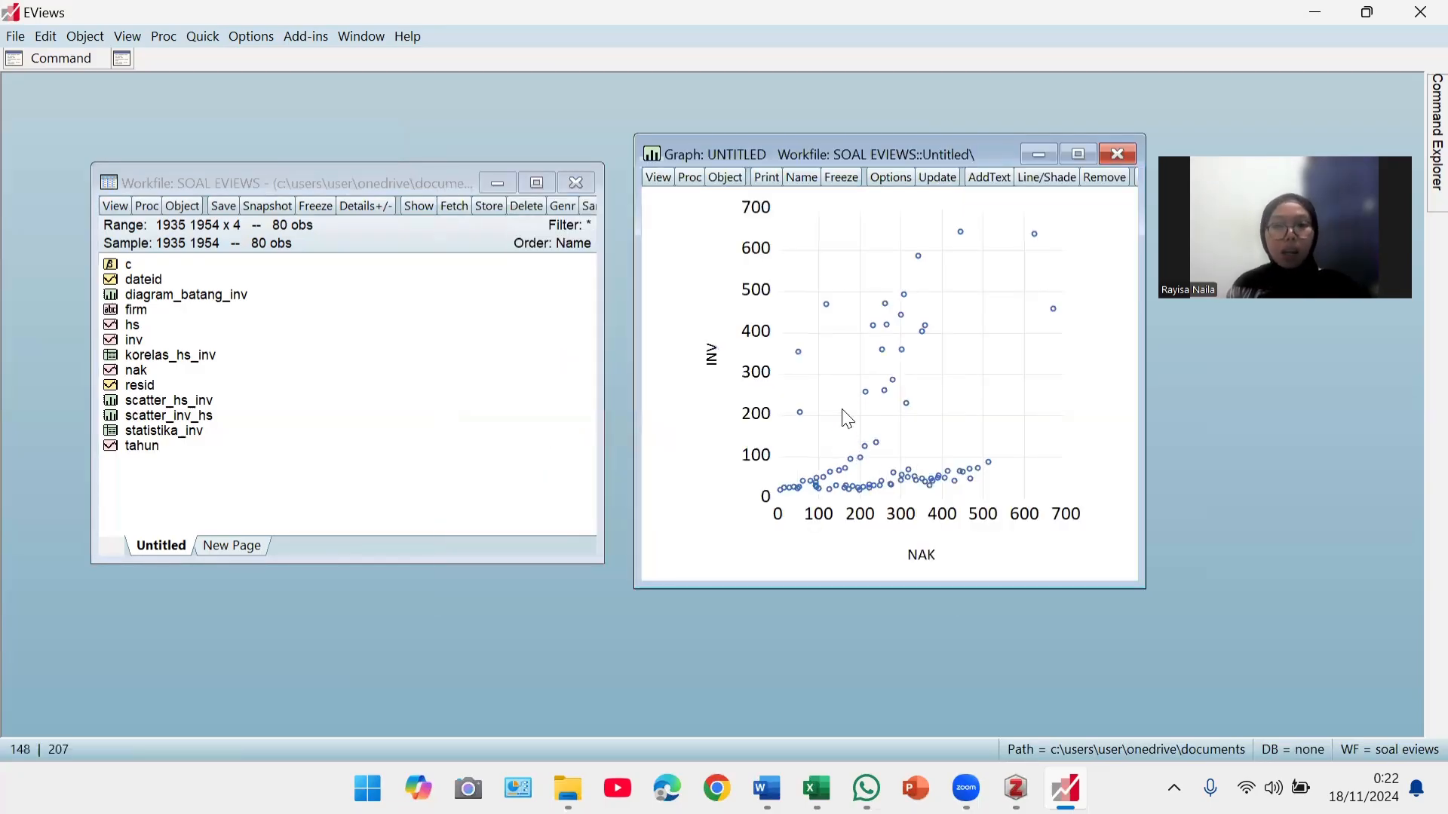
- Compute the correlation matrix of nak and inv and place its window beside the NAK and INV scatter graph
{"action": "left_click", "coordinate": [203, 36]}
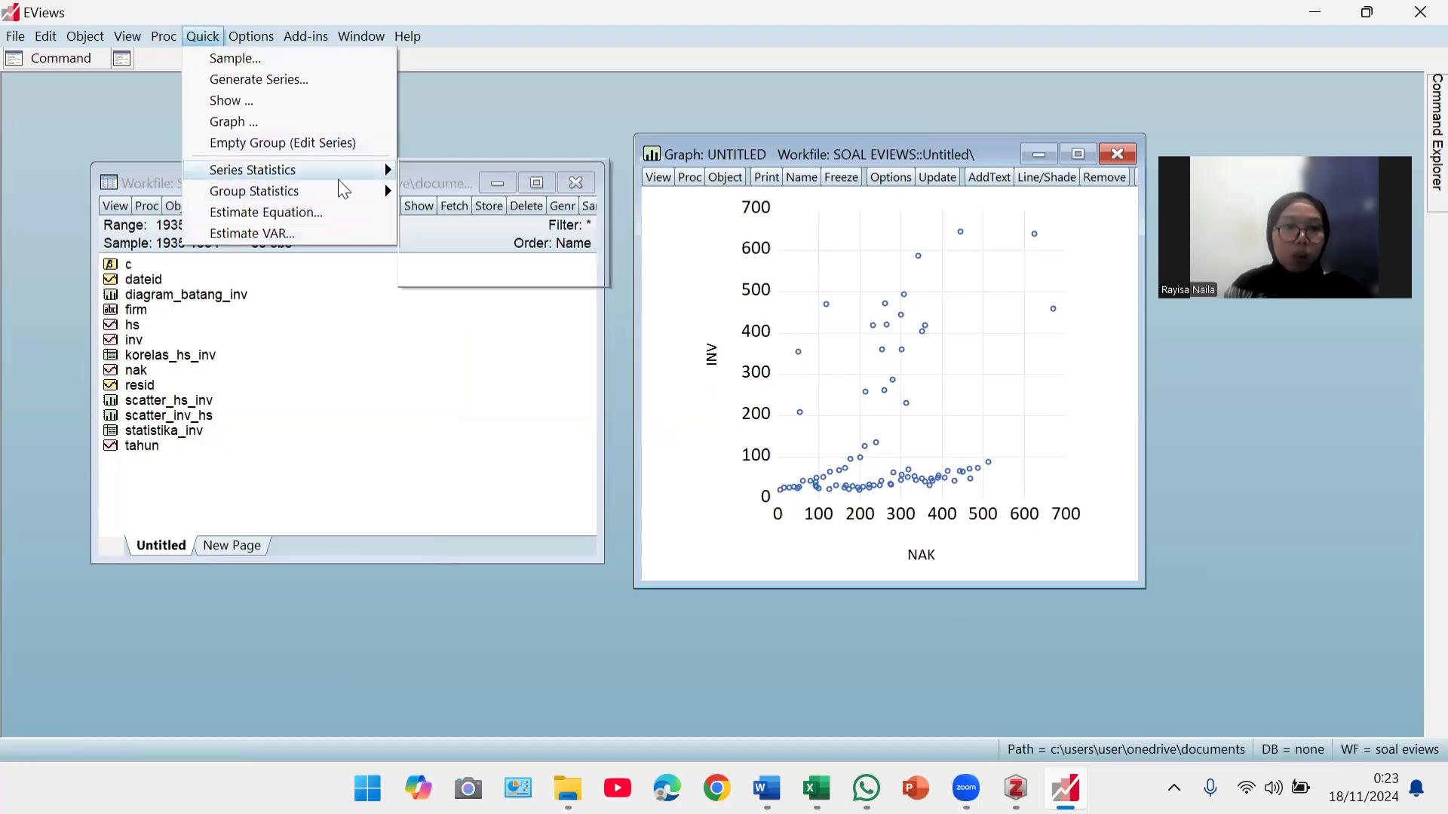
{"action": "mouse_move", "coordinate": [356, 200]}
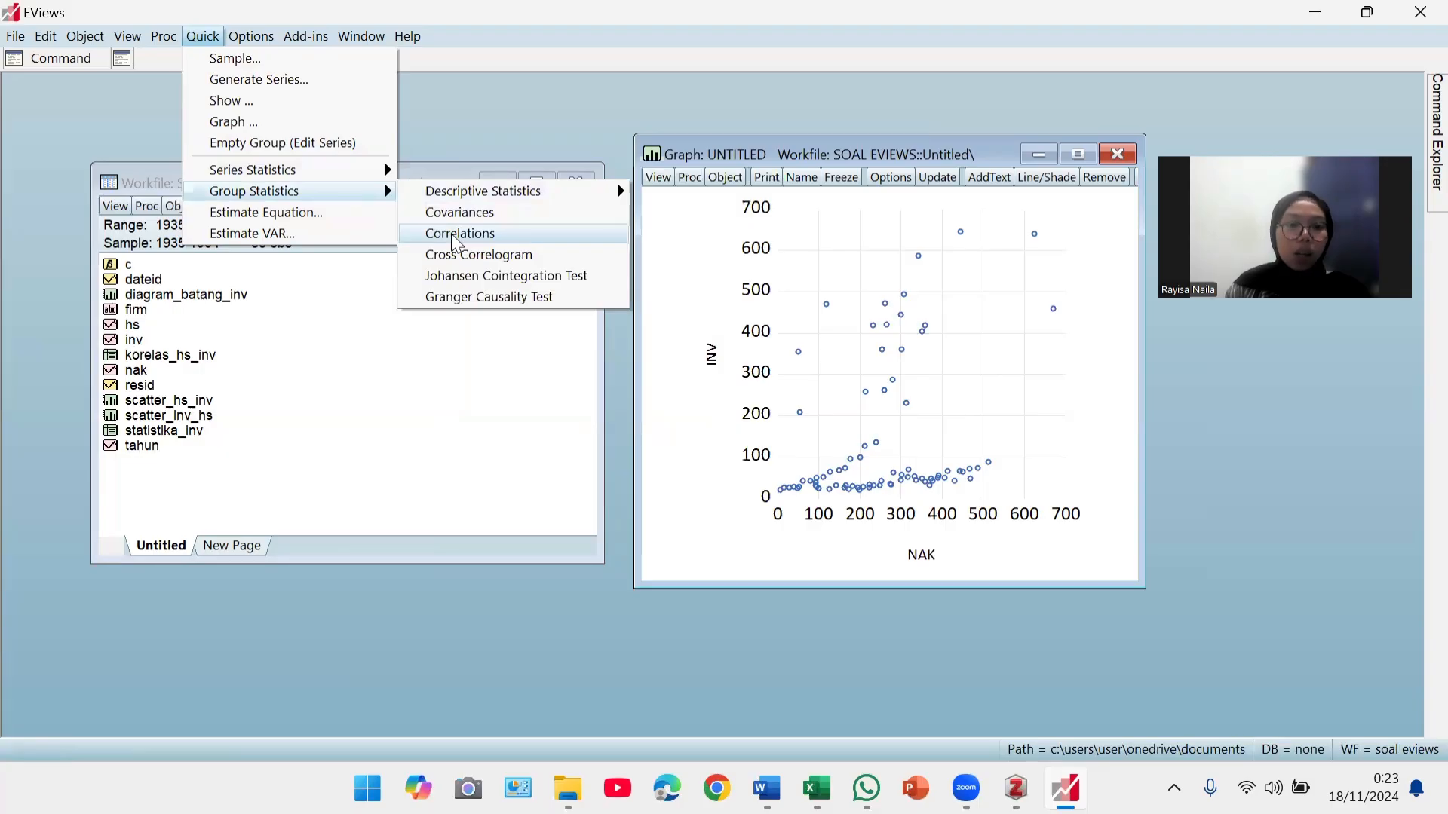
{"action": "left_click", "coordinate": [456, 235]}
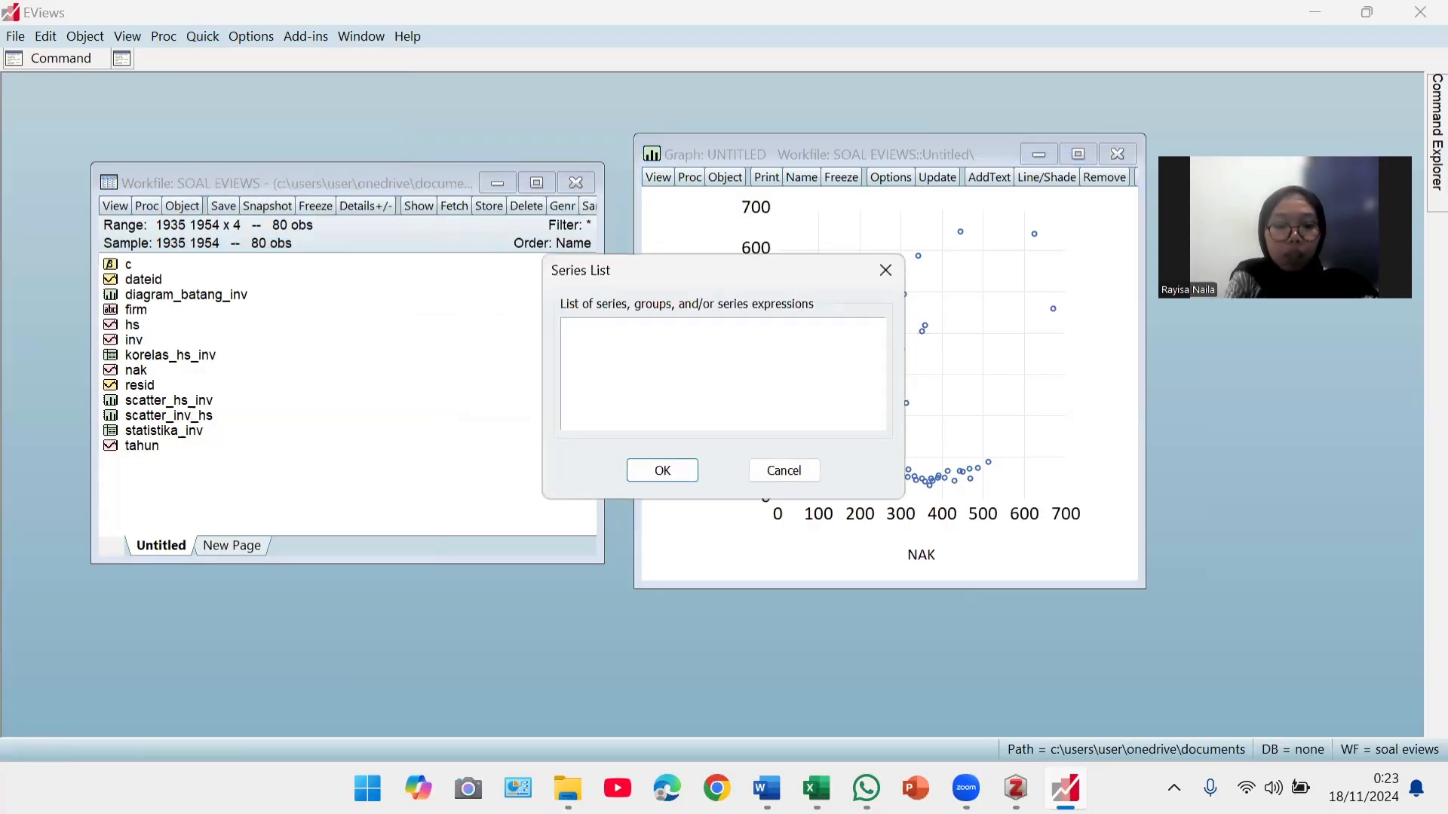
{"action": "type", "text": "nak inv"}
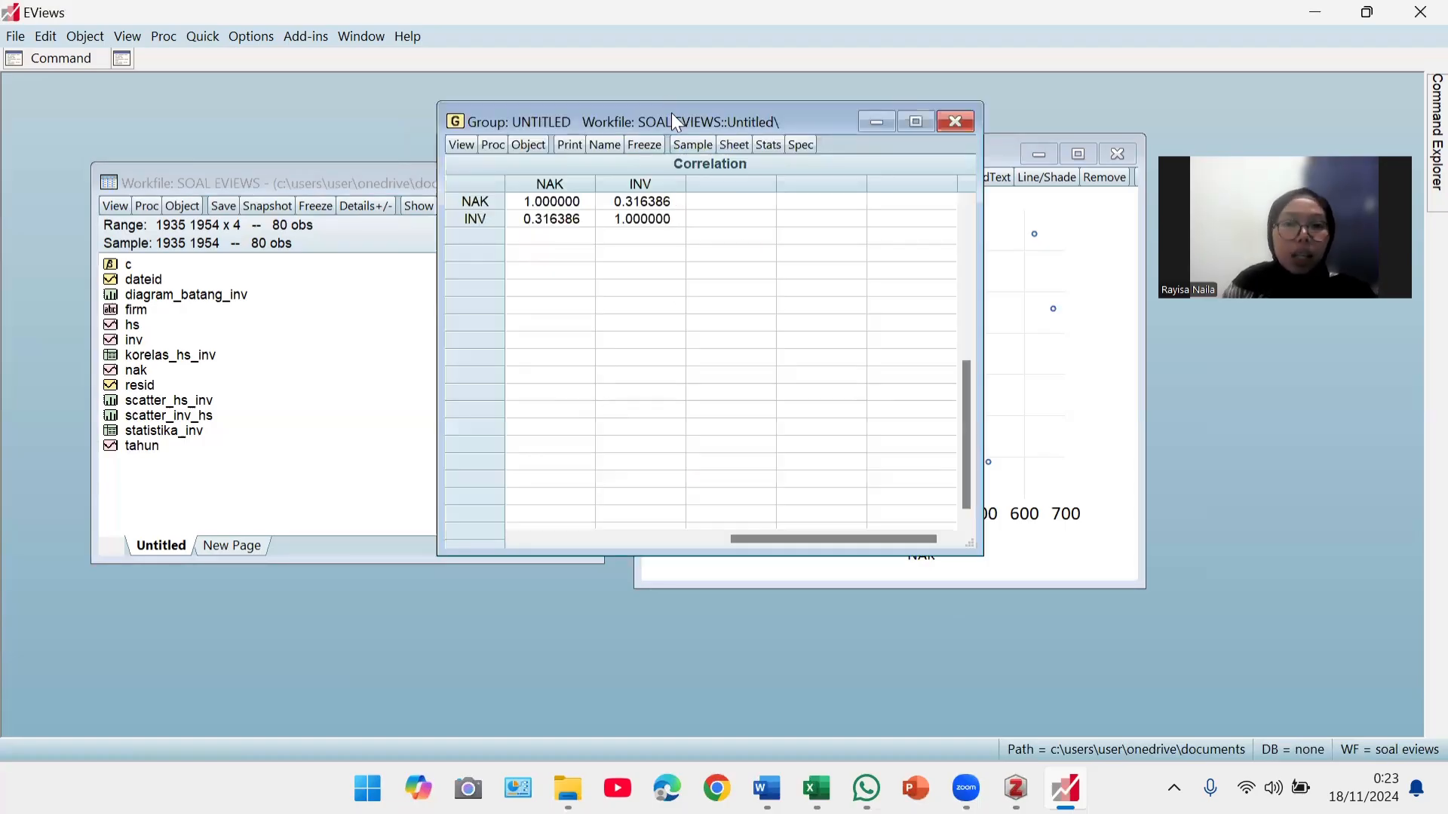
{"action": "left_click_drag", "start_coordinate": [672, 115], "coordinate": [387, 196]}
{"action": "left_click_drag", "start_coordinate": [787, 143], "coordinate": [909, 190]}
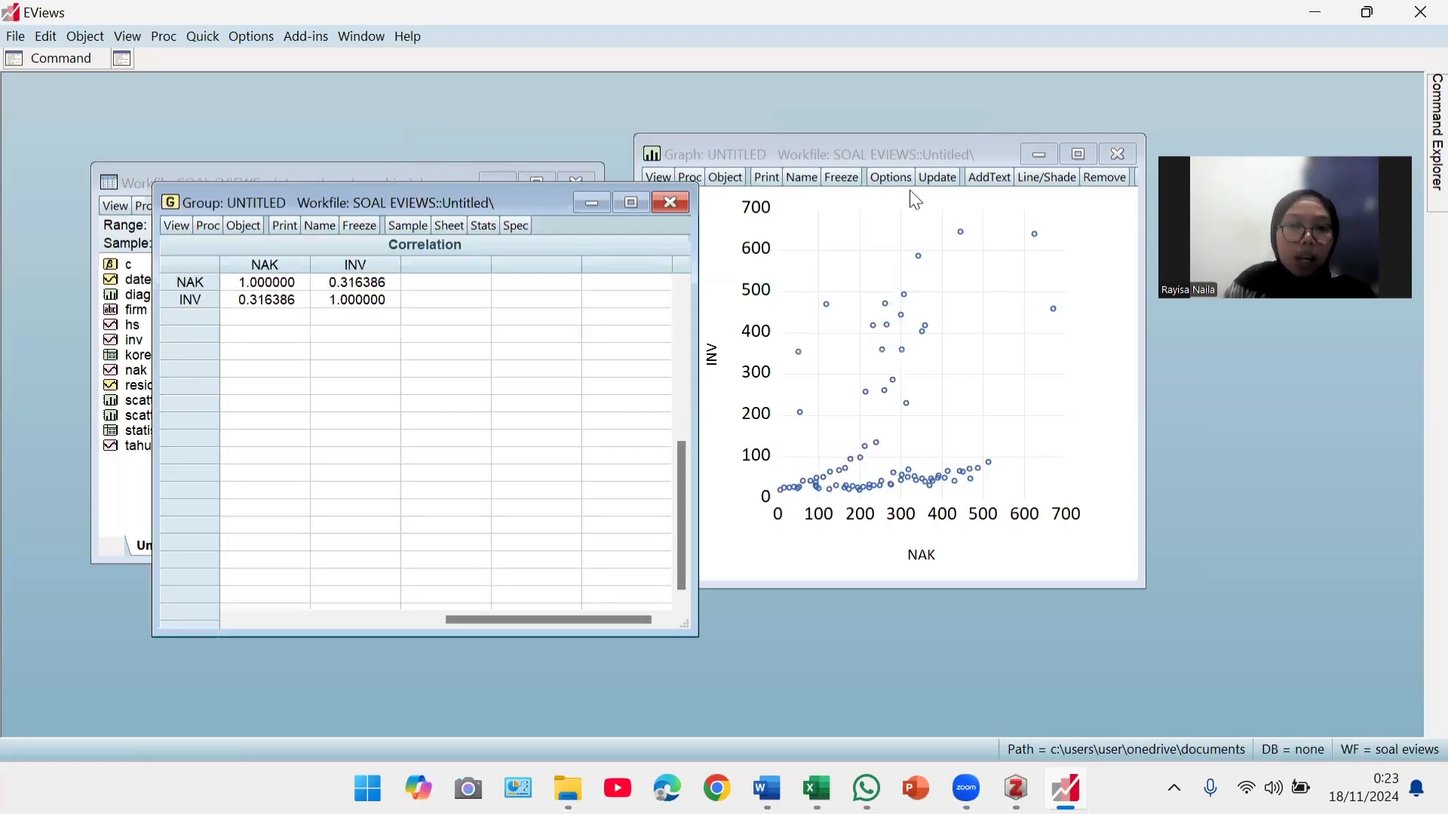
- Freeze the NAK and INV correlation matrix as a table and name the table korelasi_nak_inv
{"action": "left_click", "coordinate": [249, 304]}
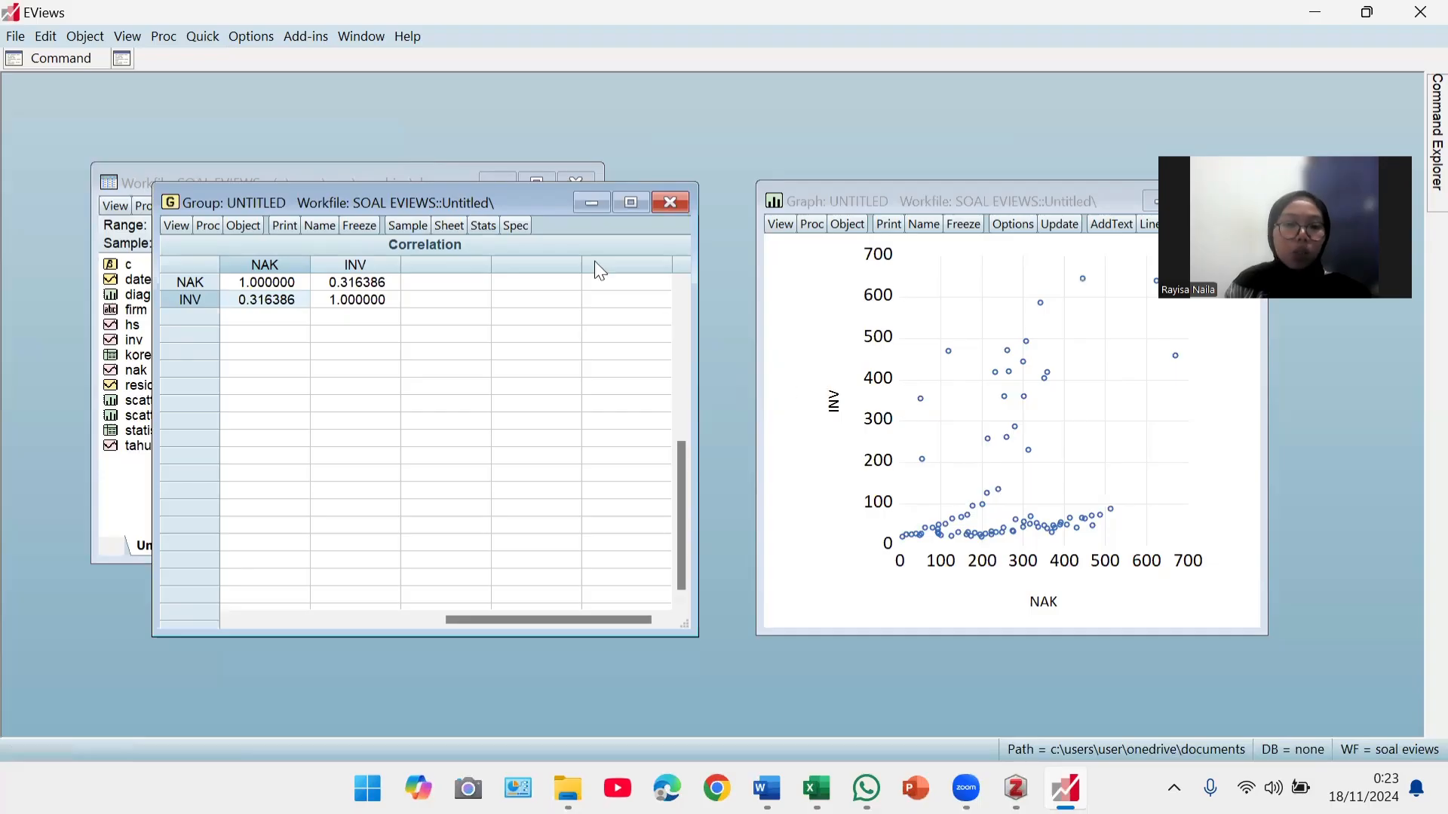
{"action": "left_click", "coordinate": [353, 231]}
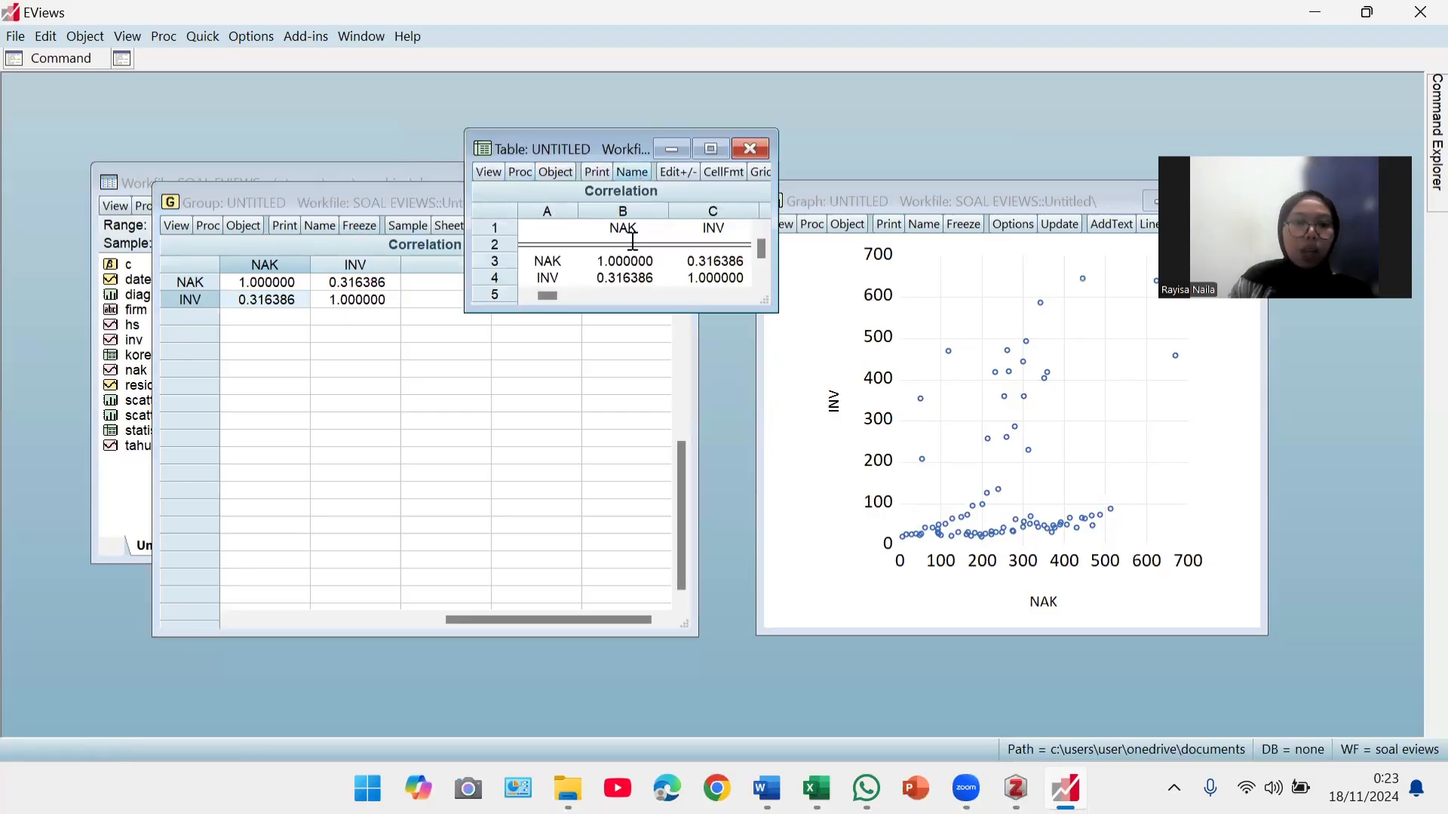
{"action": "left_click", "coordinate": [632, 172]}
{"action": "type", "text": "t"}
{"action": "key", "text": "BackSpace"}
{"action": "type", "text": "kor"}
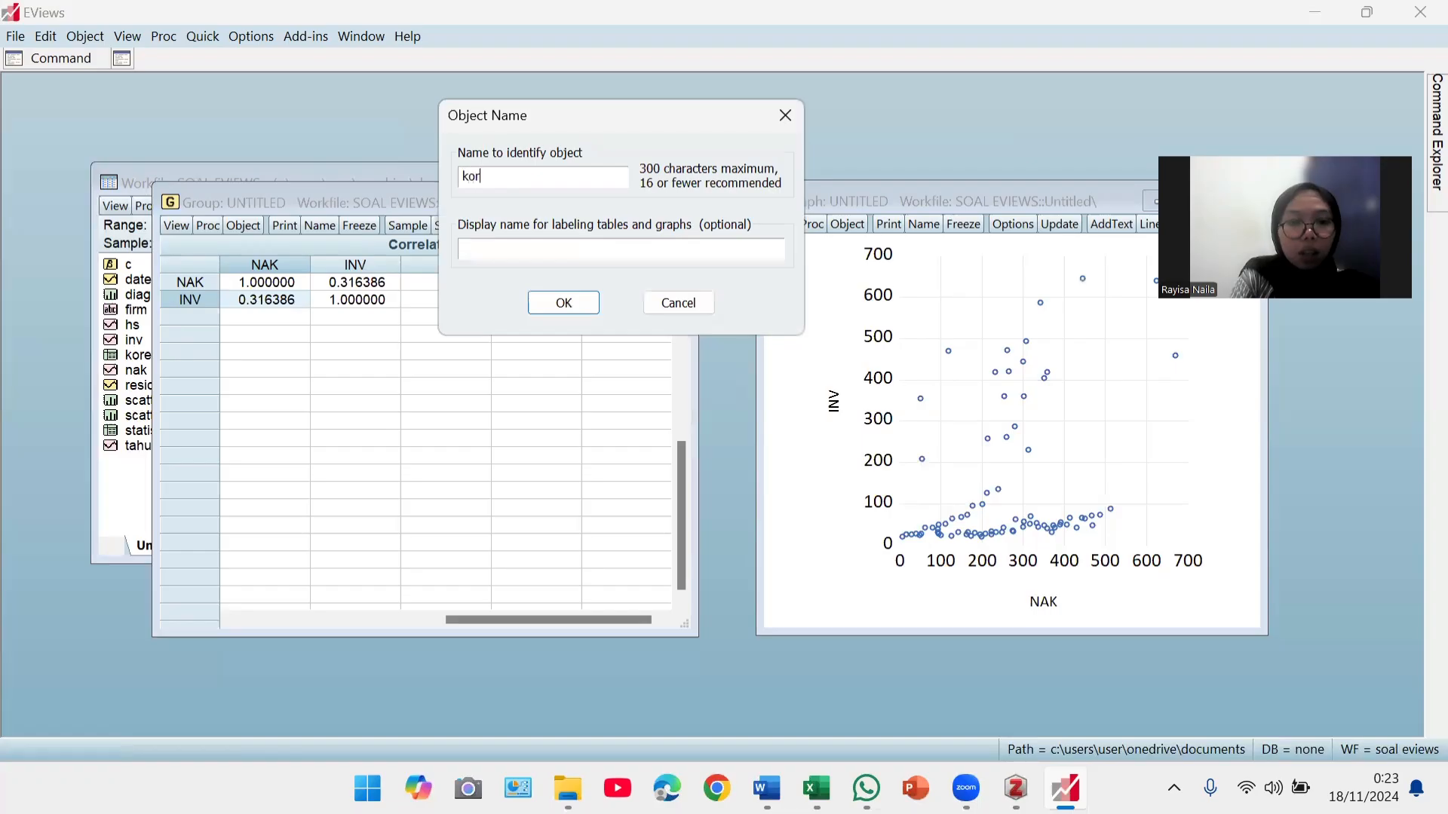
{"action": "type", "text": "elasi_"}
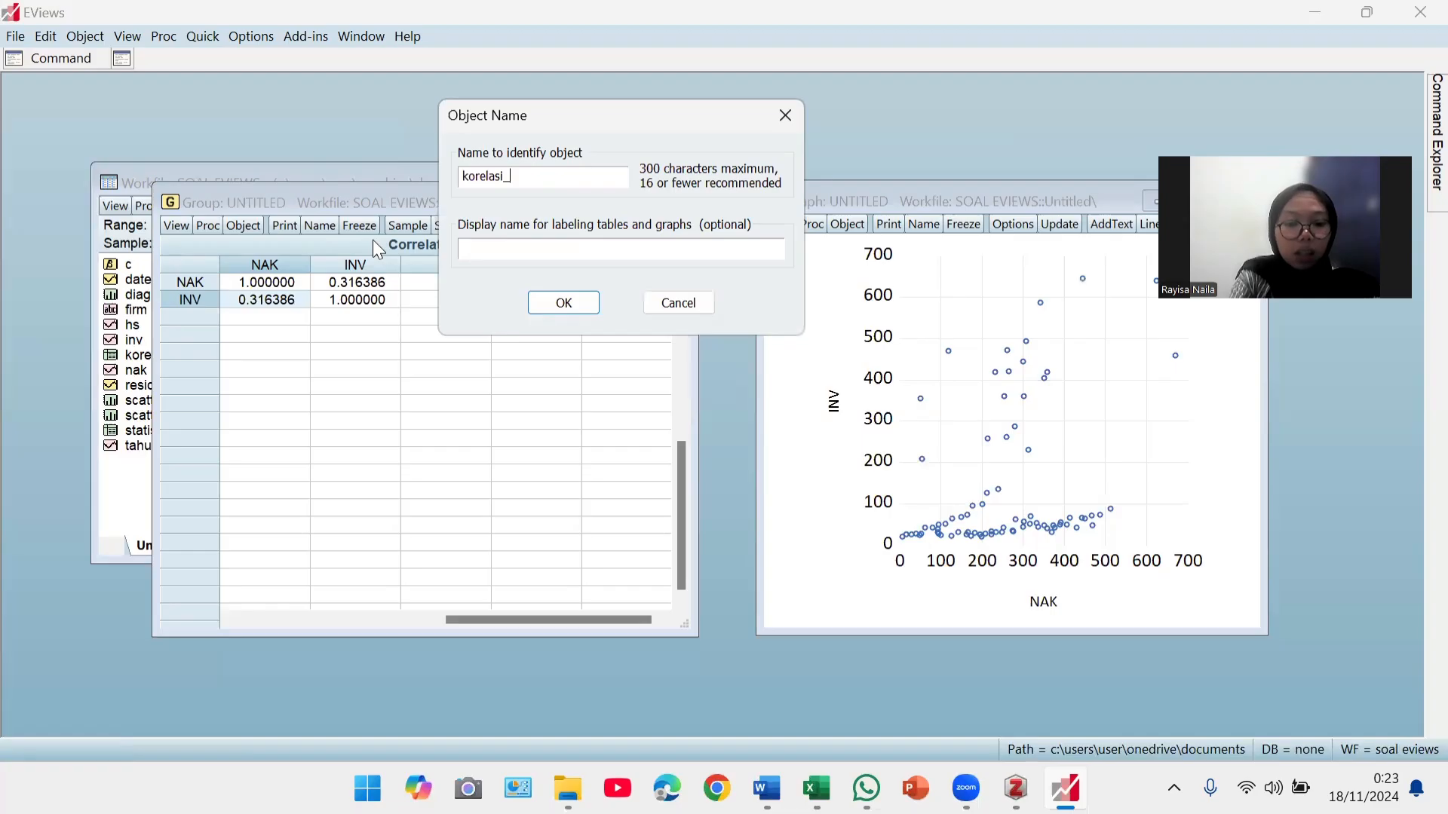
{"action": "type", "text": "nak_inv"}
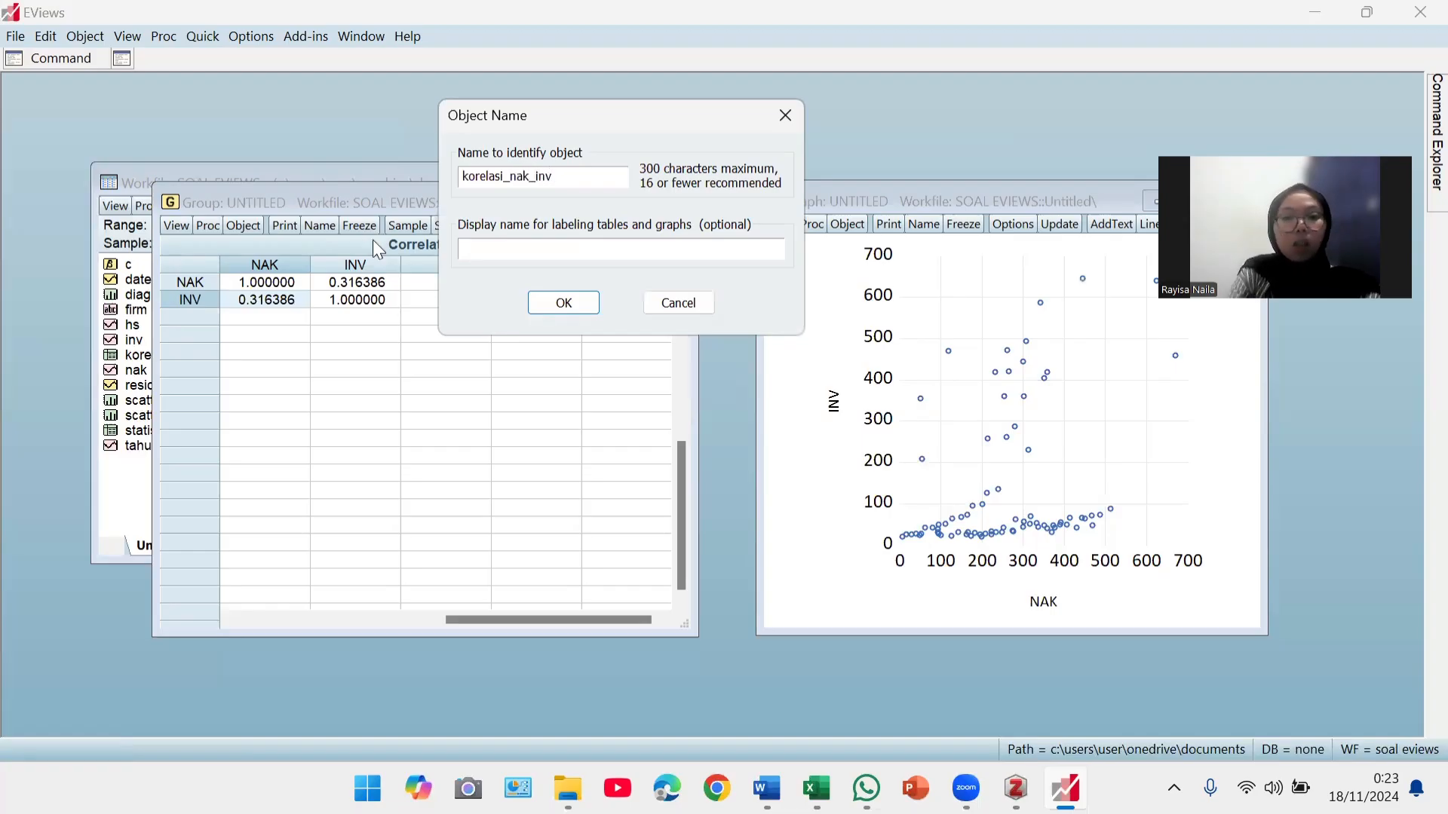
{"action": "key", "text": "Return"}
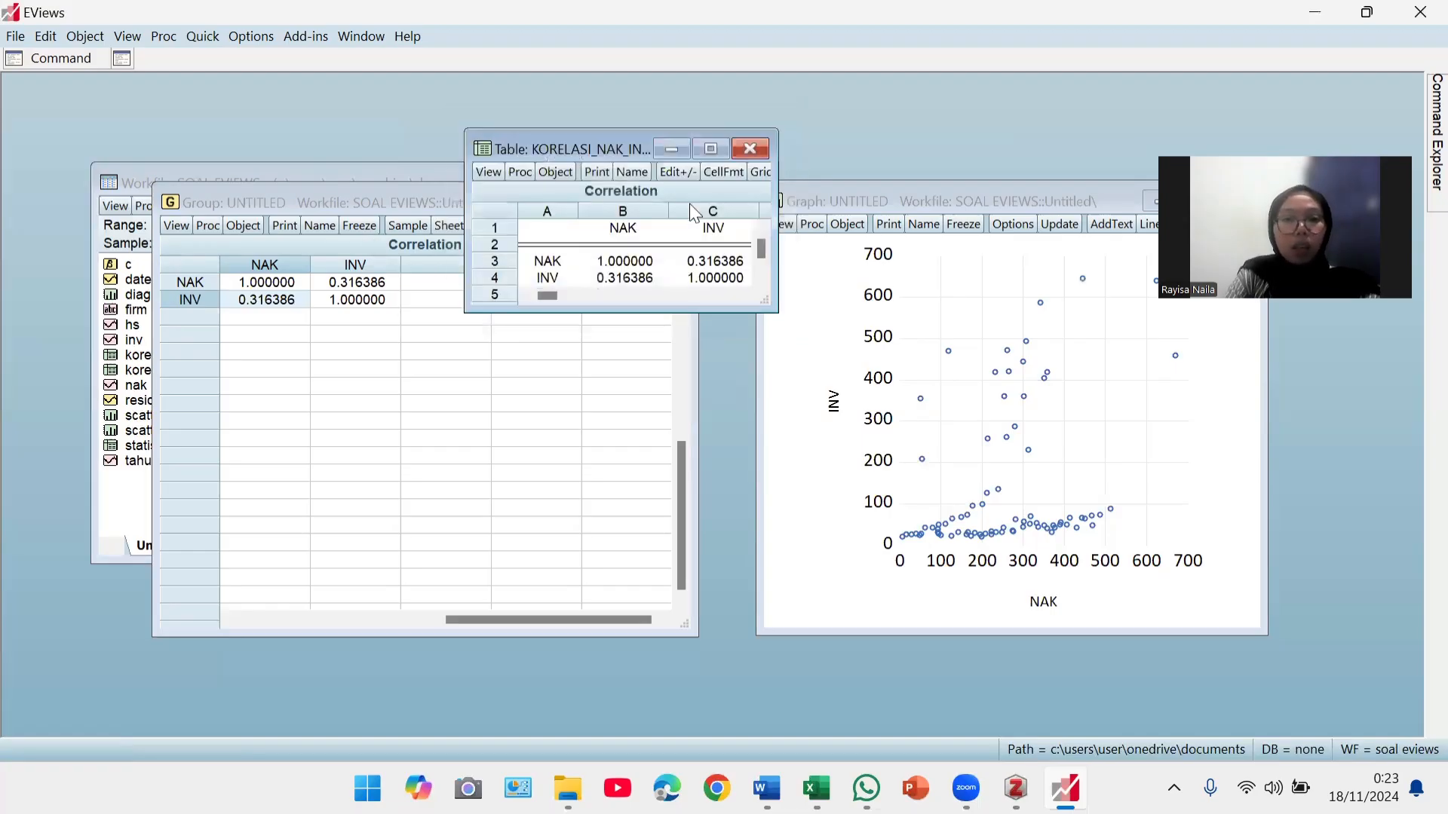
- Close the correlation table and delete the untitled NAK and INV group
{"action": "left_click", "coordinate": [749, 150]}
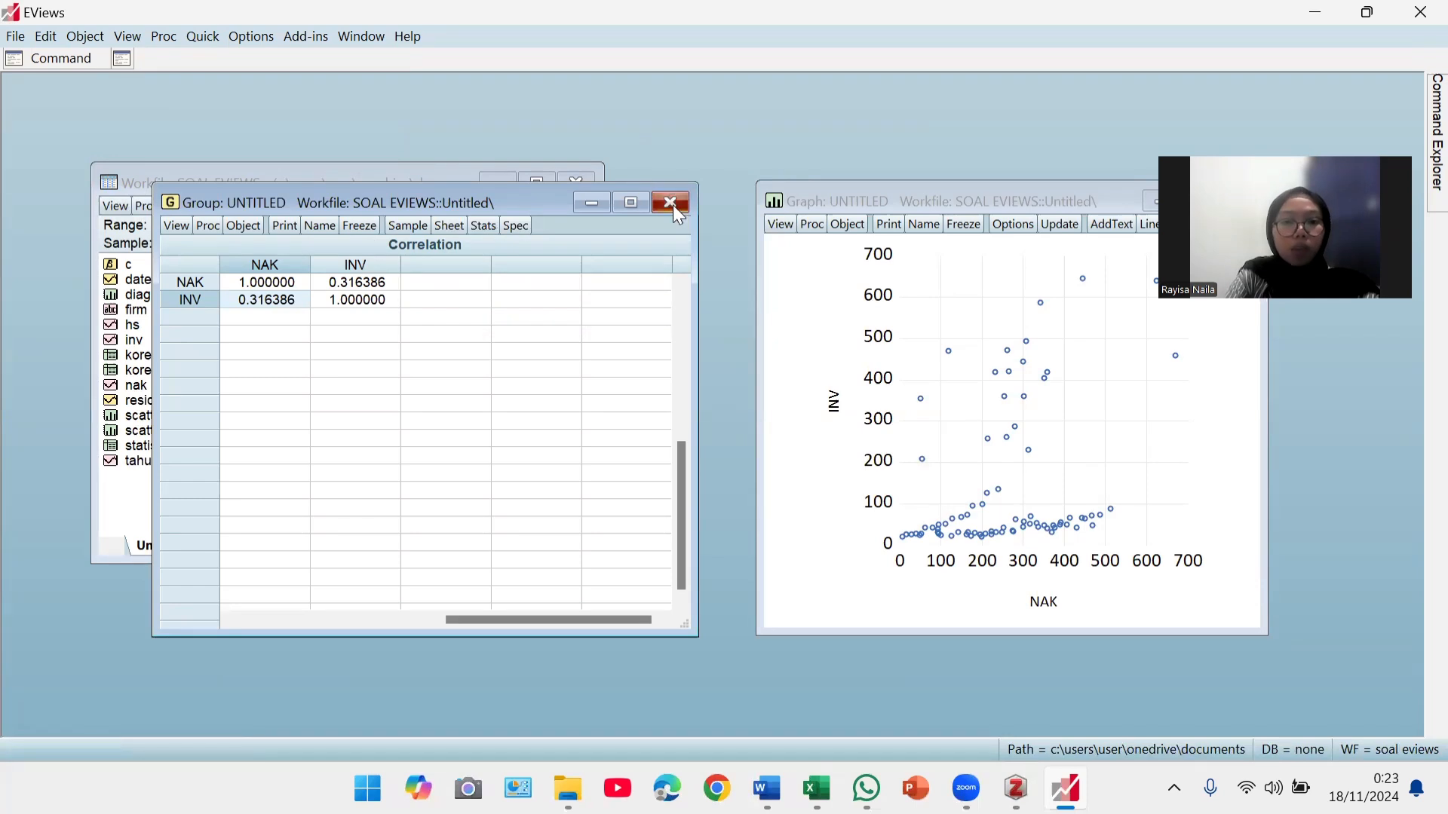
{"action": "left_click", "coordinate": [669, 202]}
{"action": "left_click", "coordinate": [664, 431]}
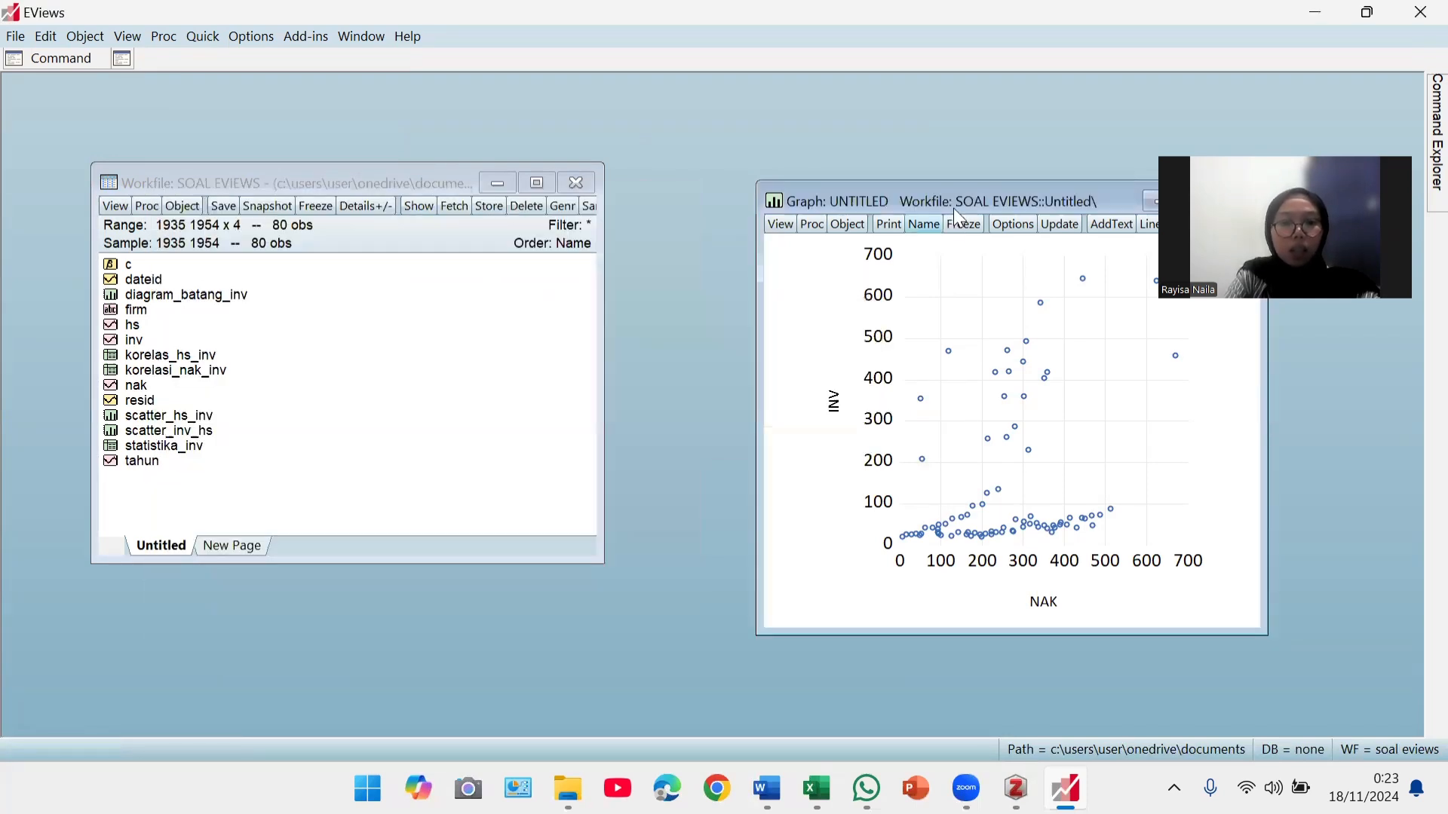
- Name the untitled NAK and INV scatter graph scatter_nak_inv and close its window
{"action": "left_click_drag", "start_coordinate": [943, 209], "coordinate": [567, 183]}
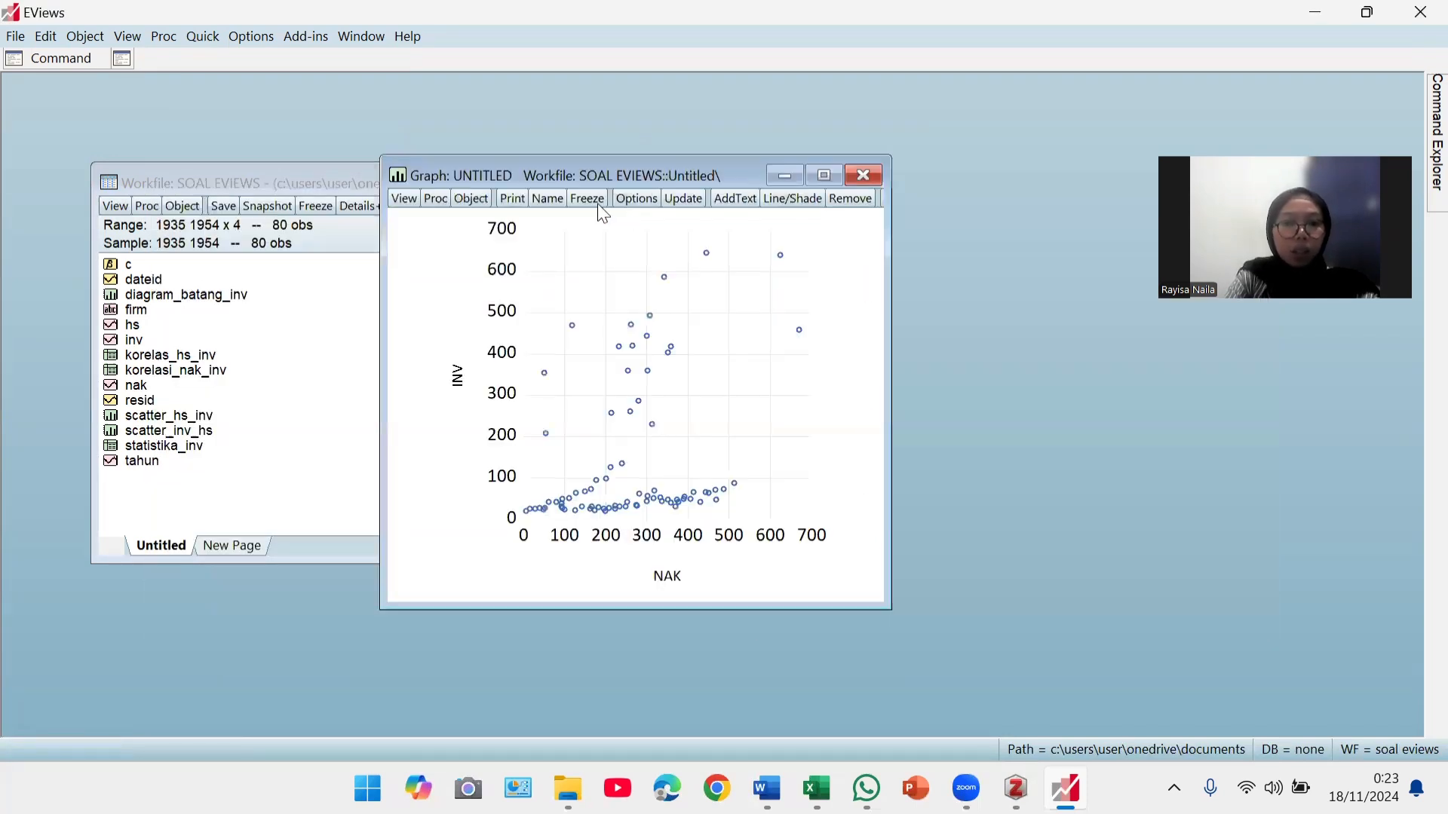
{"action": "left_click", "coordinate": [559, 201]}
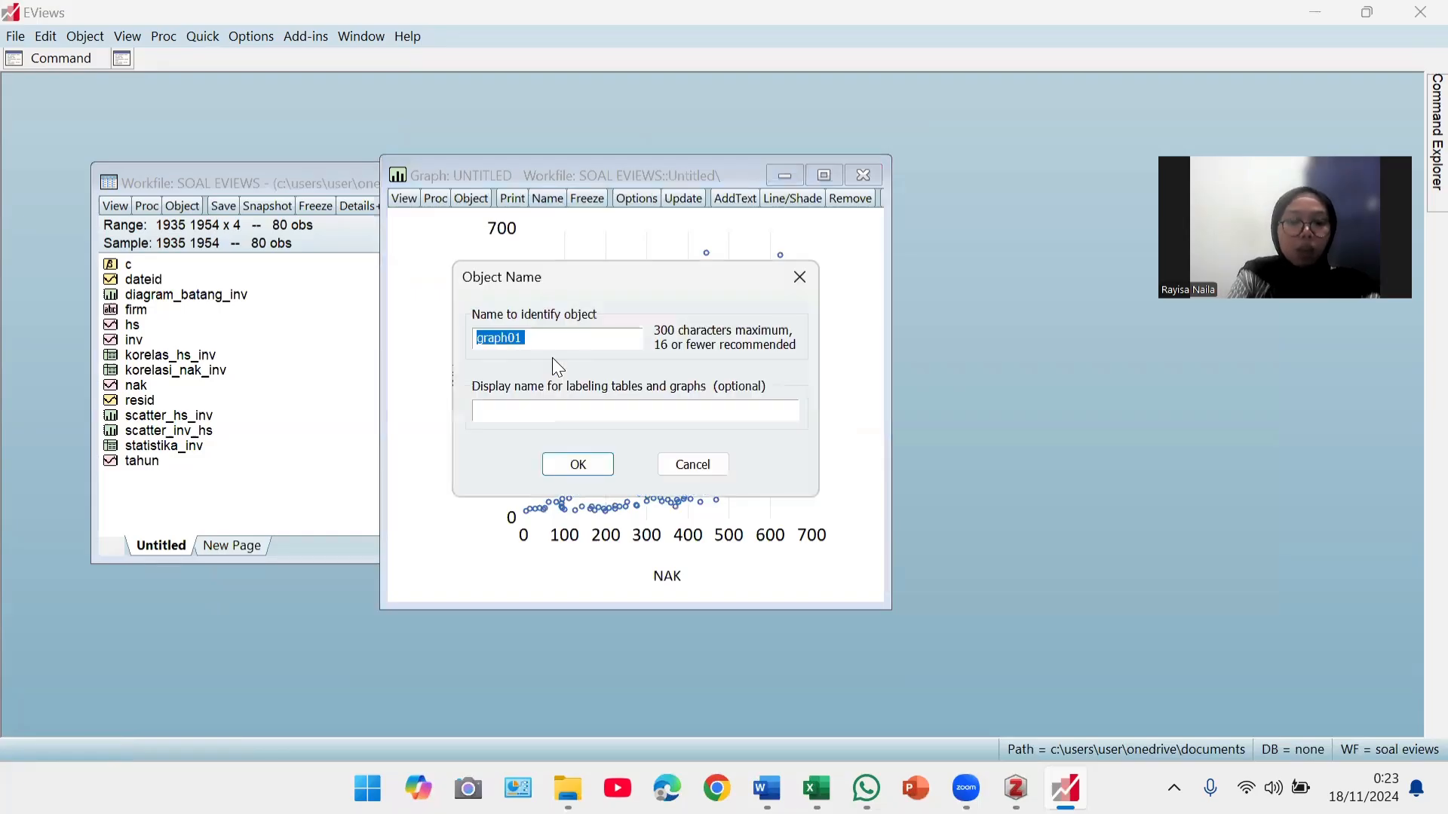
{"action": "type", "text": "scatte"}
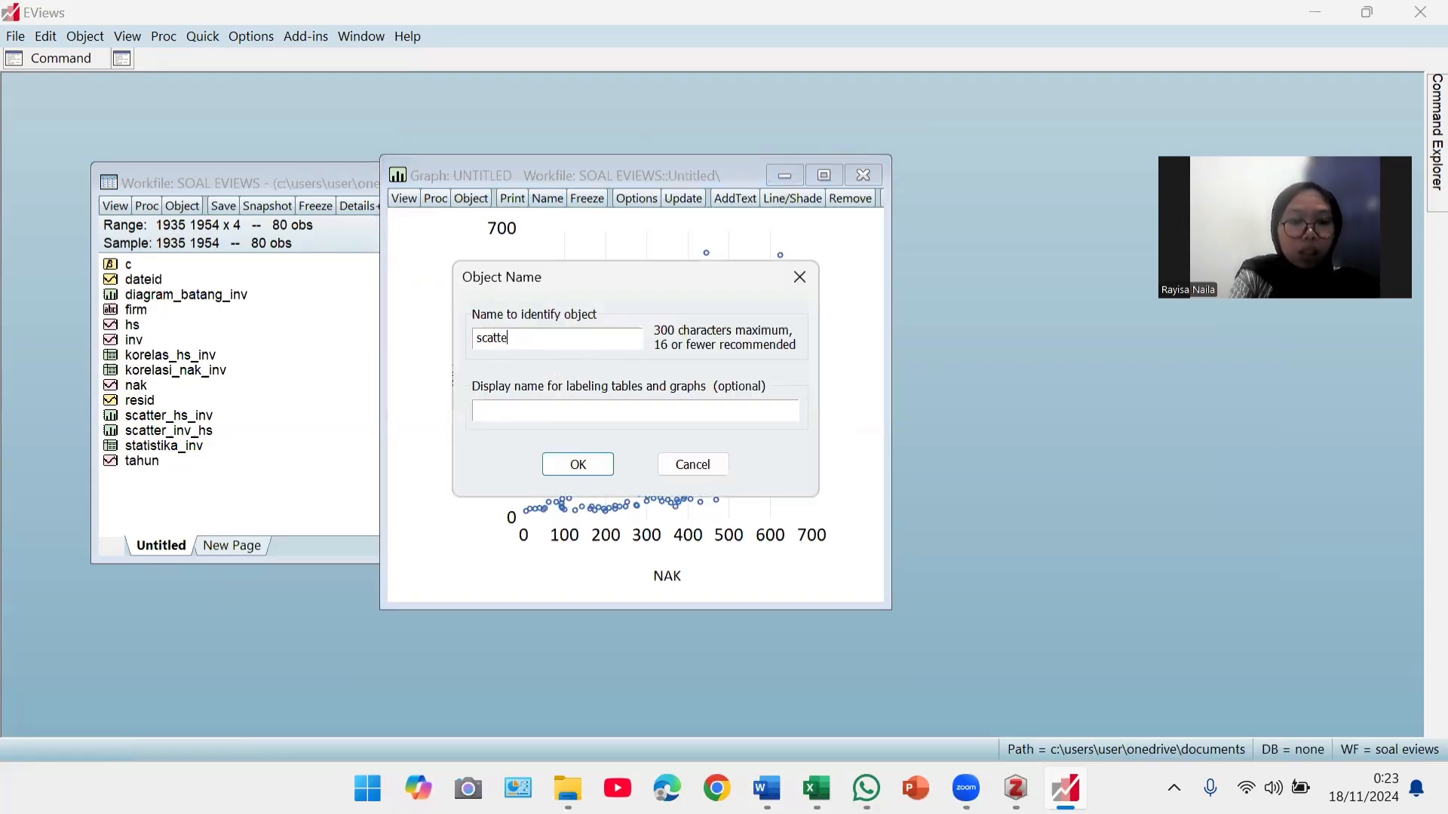
{"action": "type", "text": "r_nak"}
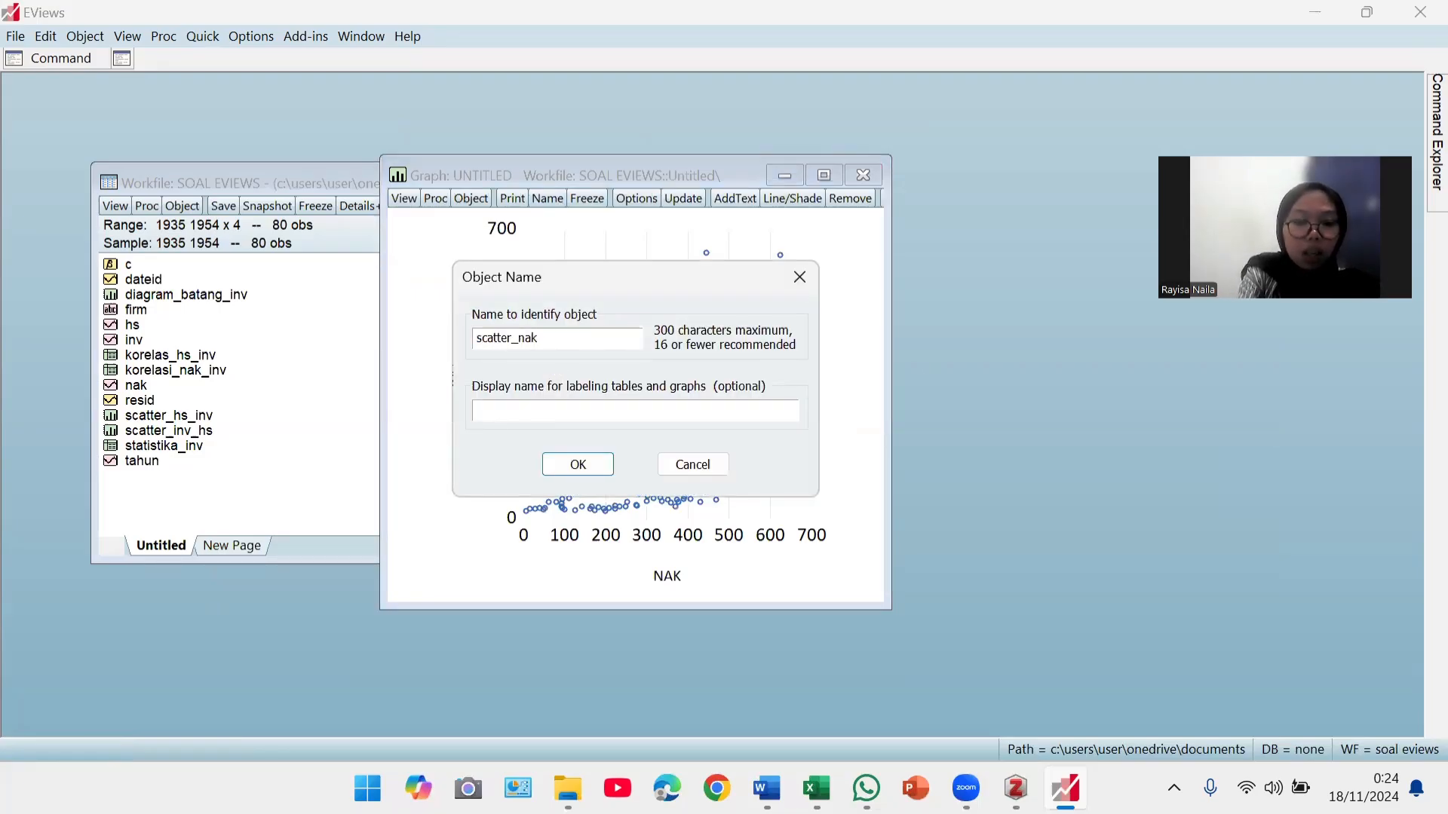
{"action": "type", "text": "_inv"}
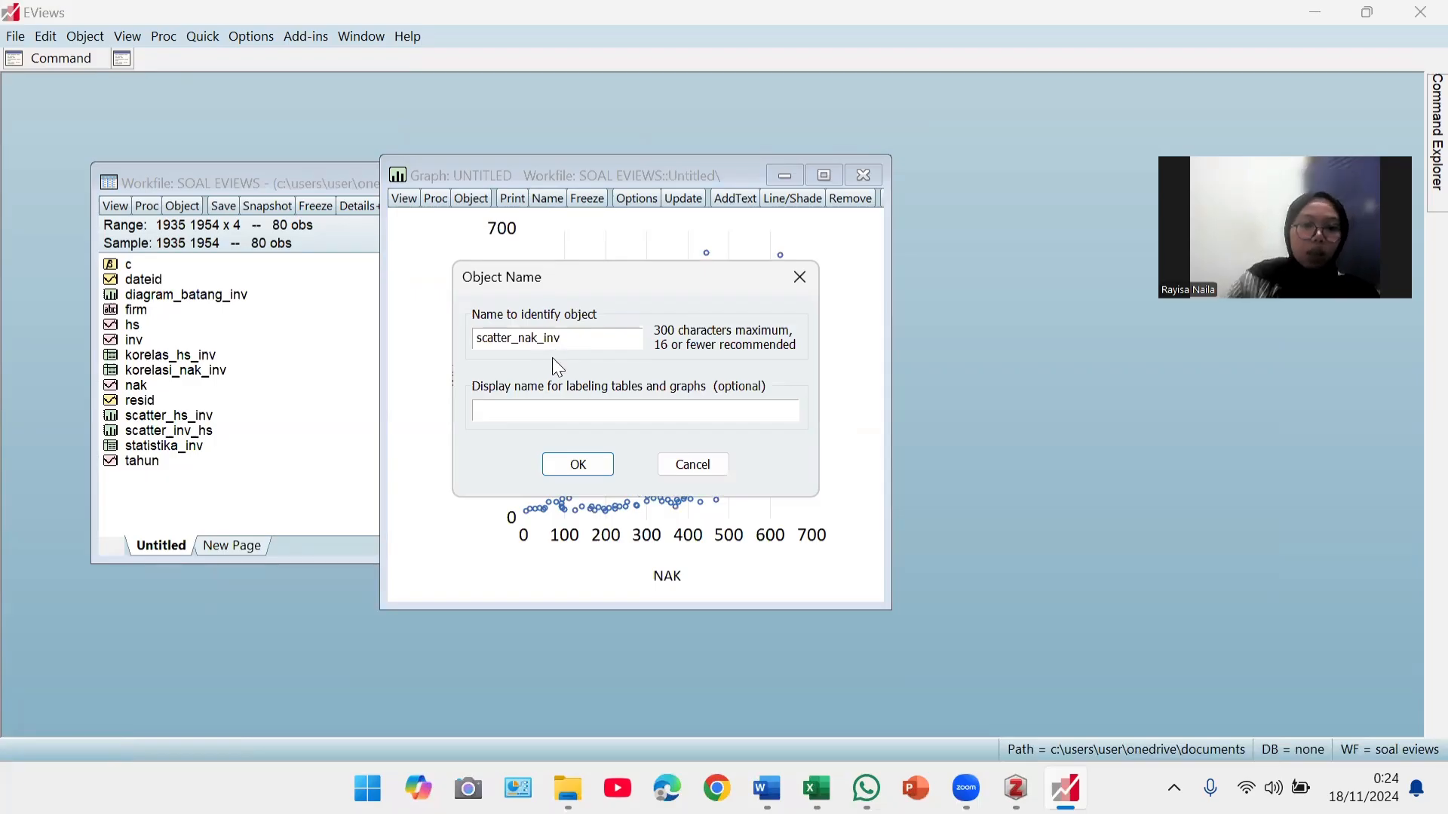
{"action": "key", "text": "Return"}
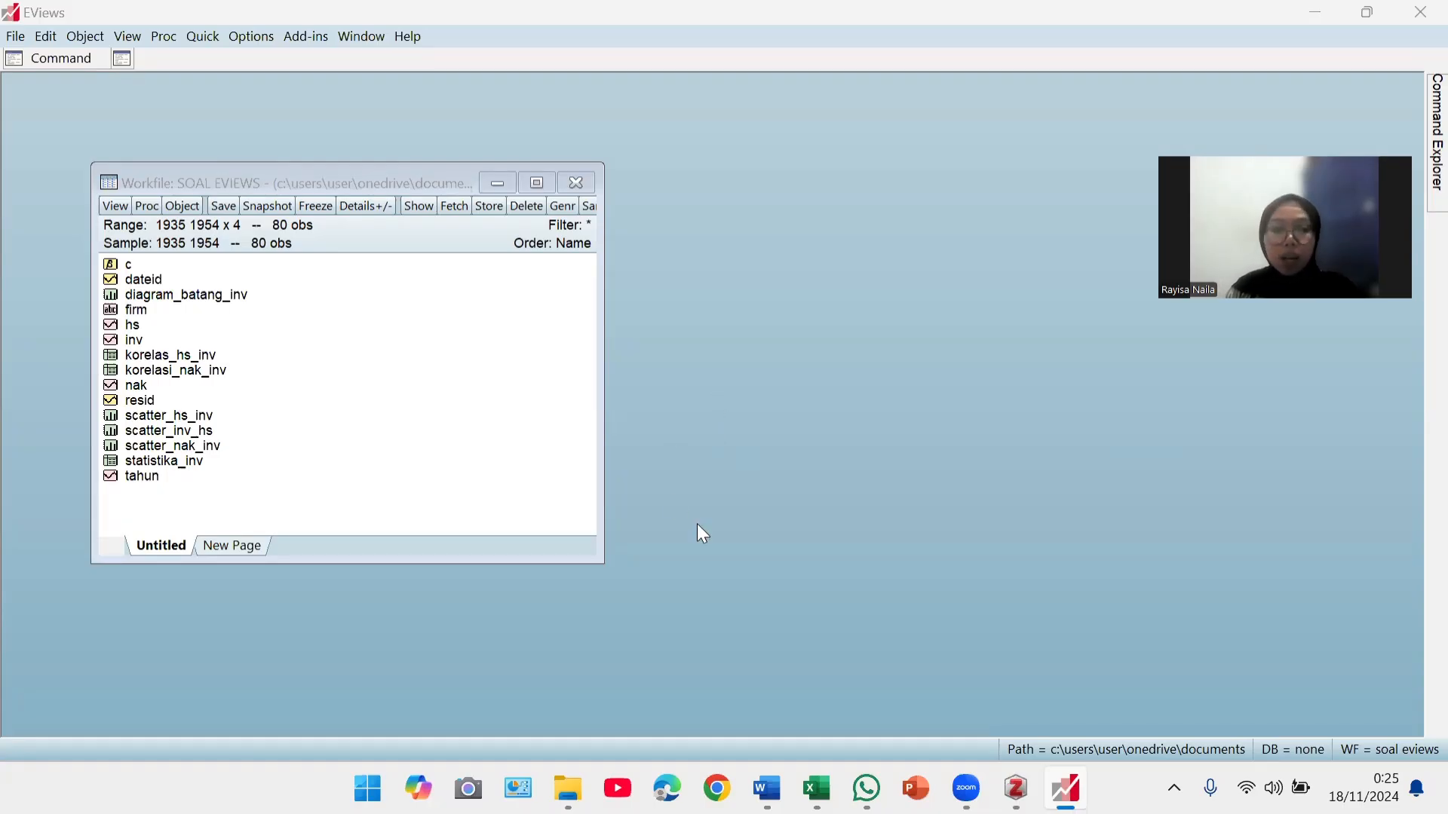
- Set up a new equation estimation with the specification inv c hs nak
{"action": "left_click", "coordinate": [193, 39]}
{"action": "mouse_move", "coordinate": [262, 170]}
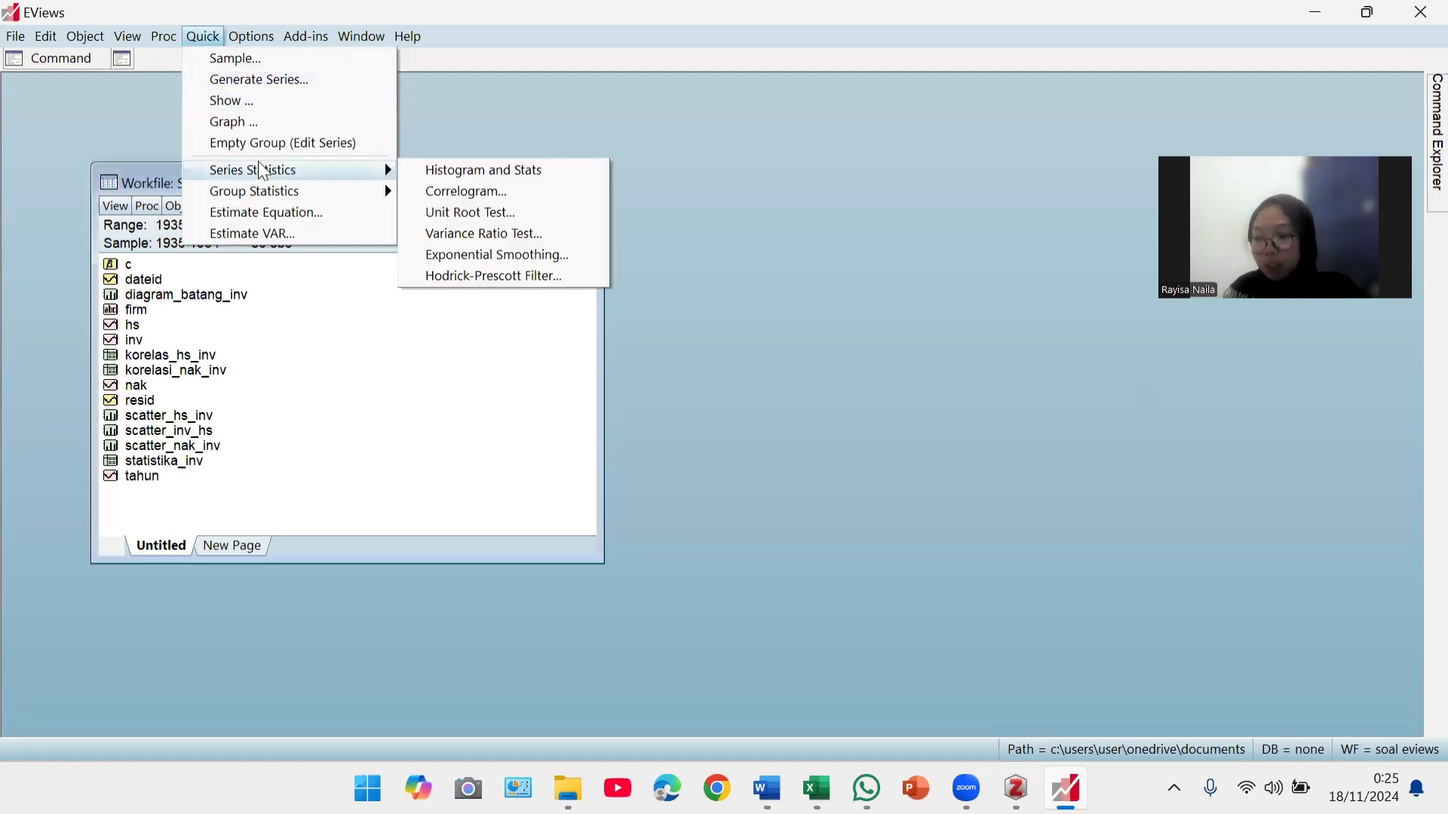
{"action": "left_click", "coordinate": [260, 214]}
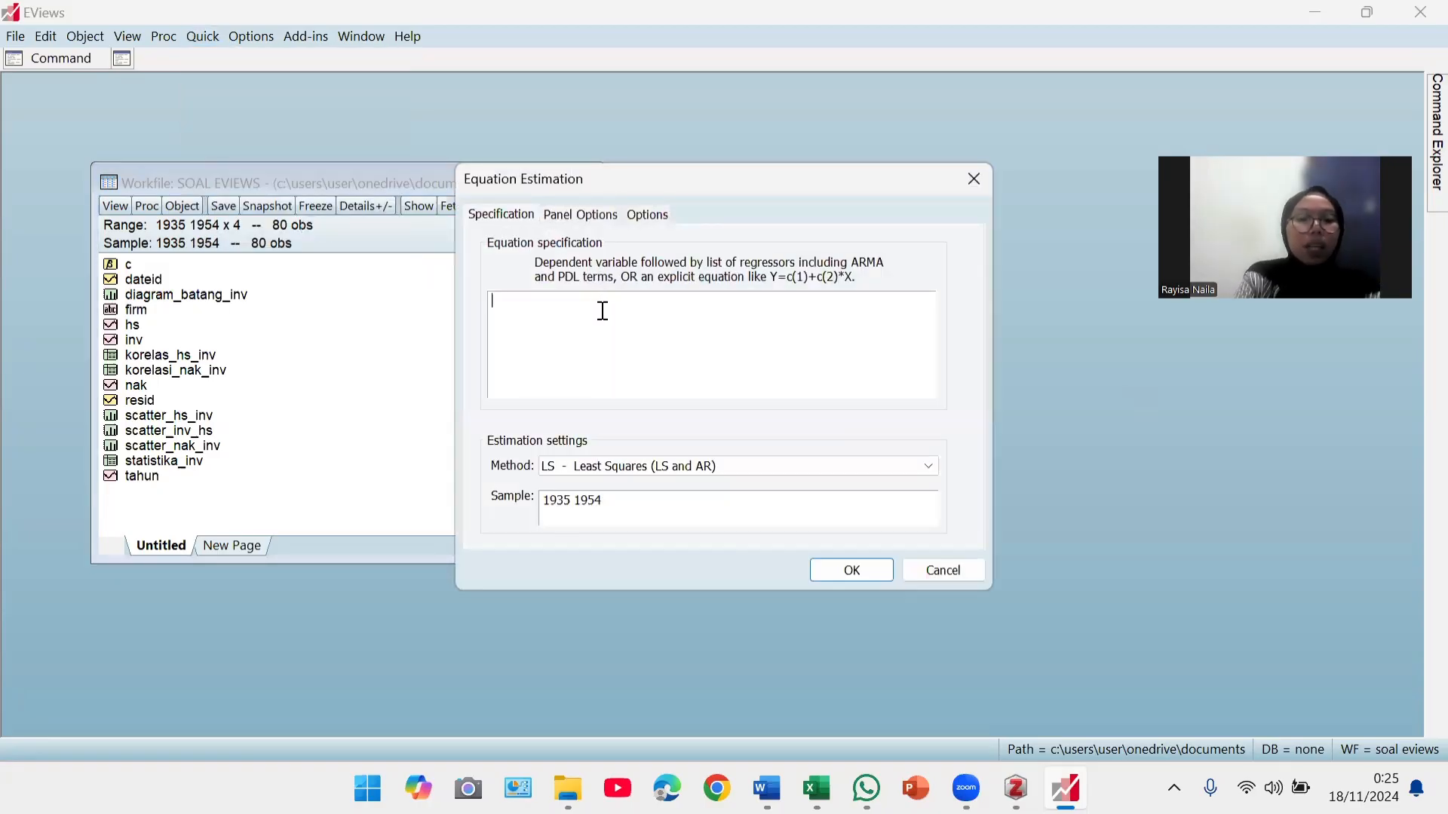
{"action": "type", "text": "i"}
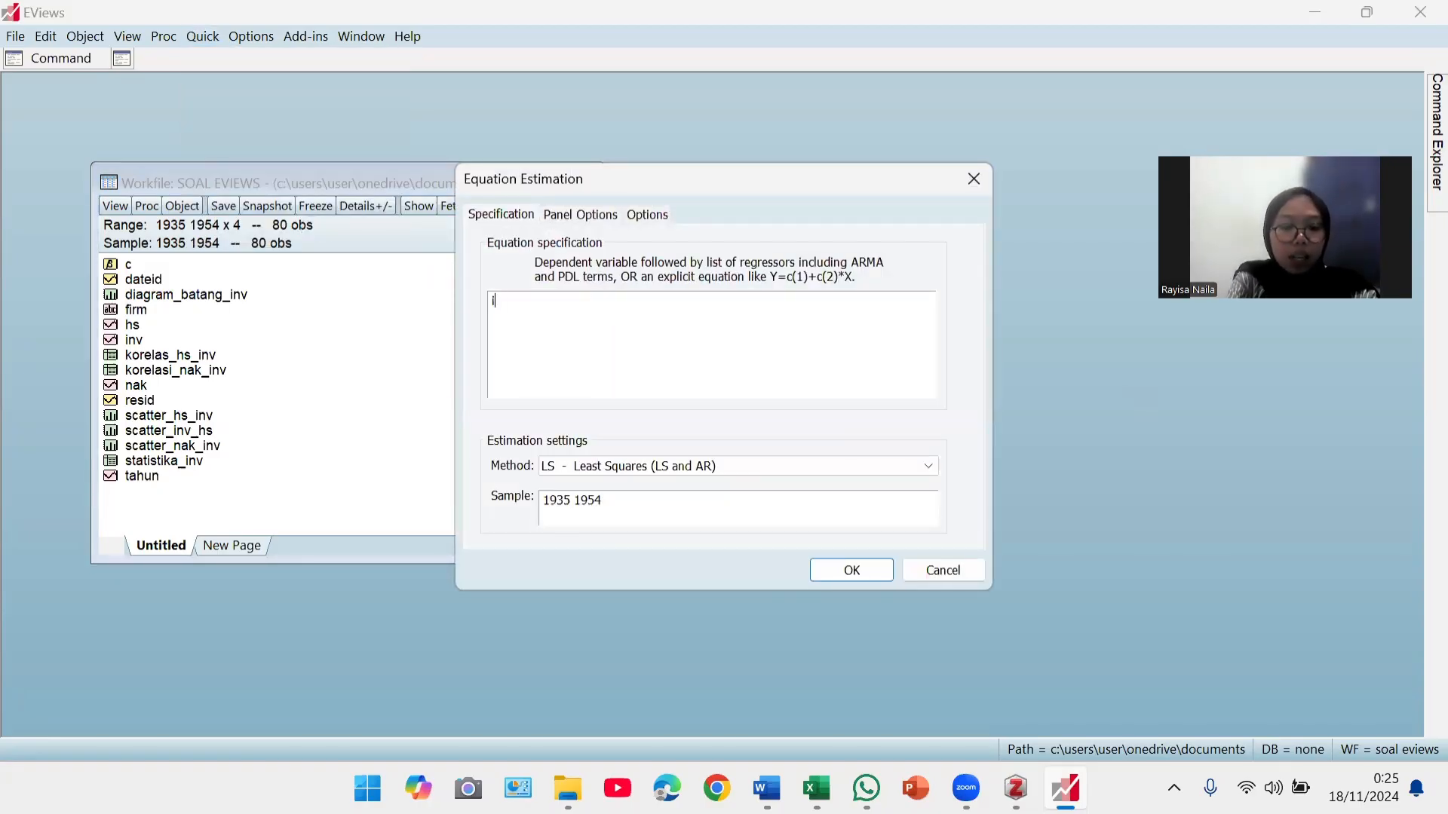
{"action": "type", "text": "nv c"}
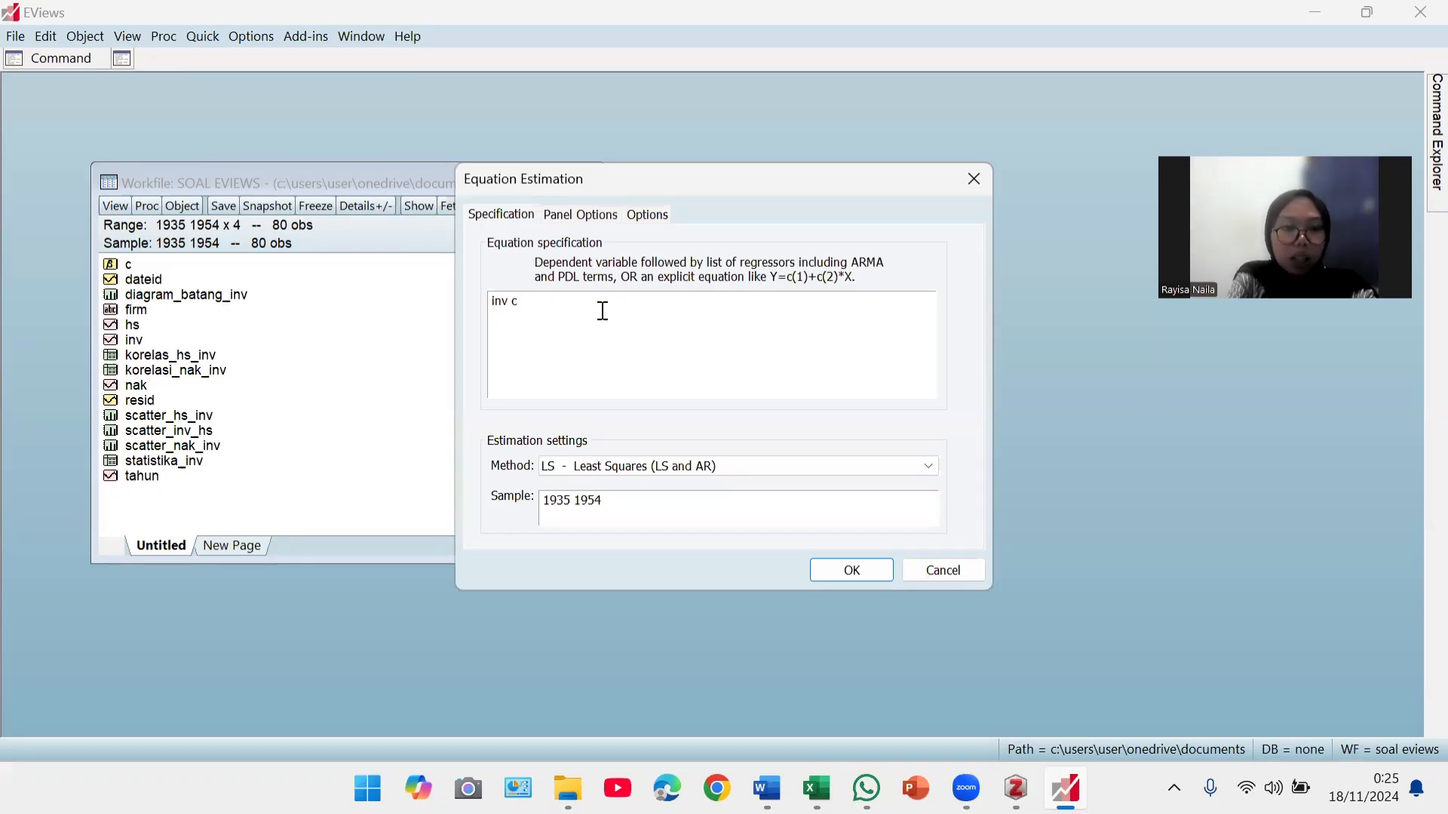
{"action": "type", "text": " hs"}
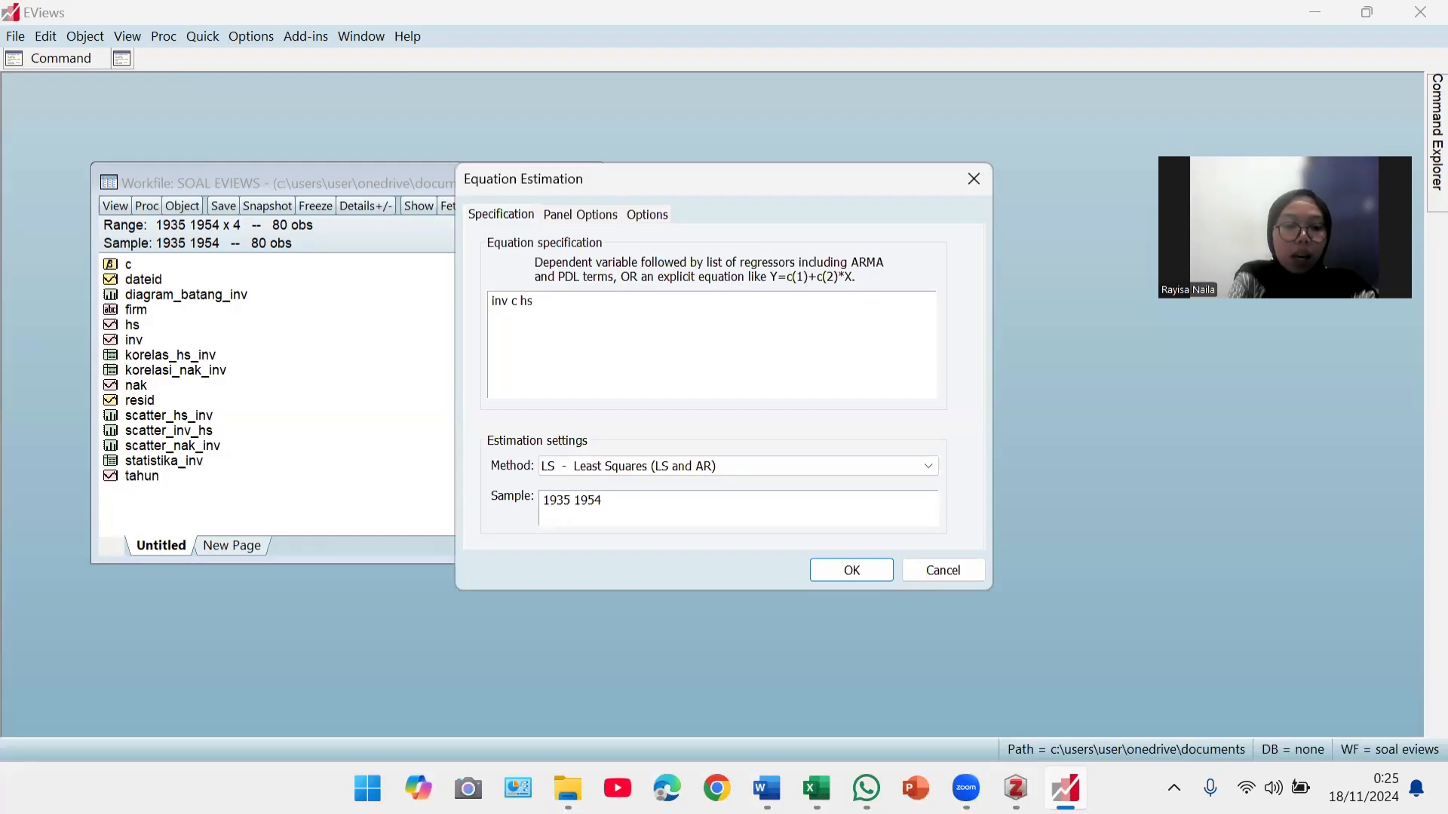
{"action": "type", "text": " nak"}
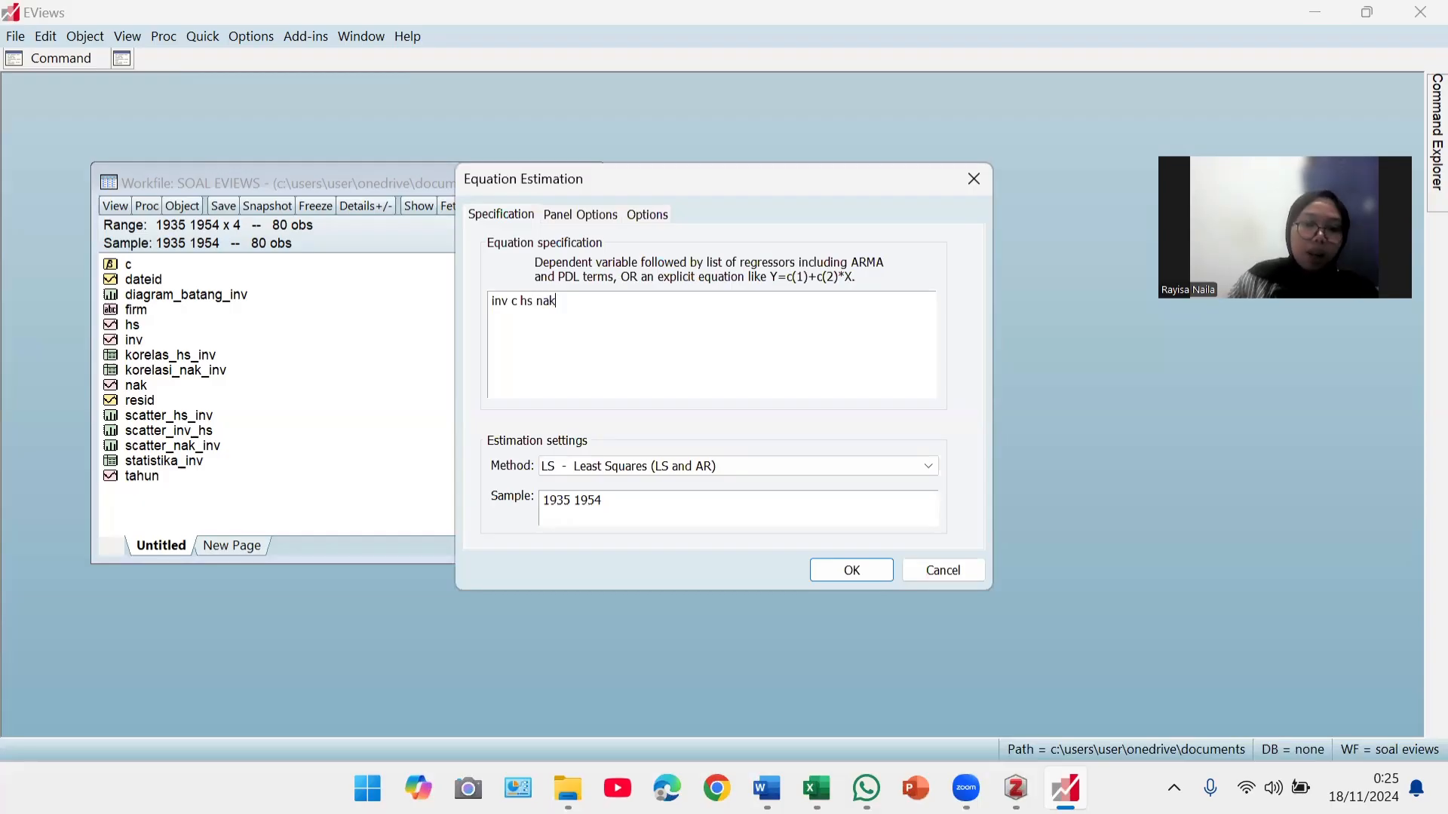
- Estimate the equation with LS - Least Squares (LS and AR) over the 1935 1954 sample and reposition its output window beside the workfile list
{"action": "left_click", "coordinate": [583, 463]}
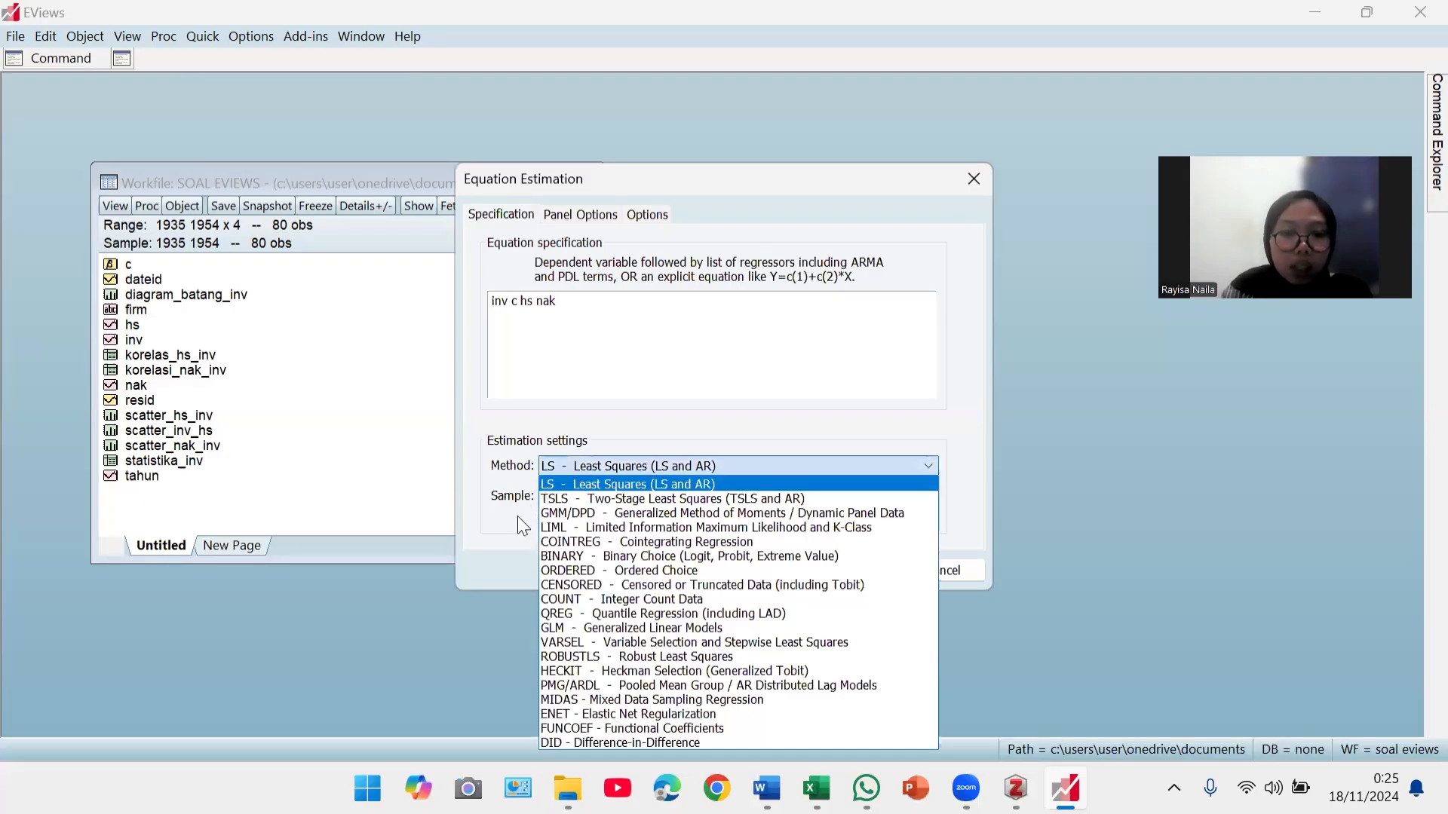
{"action": "left_click", "coordinate": [481, 509]}
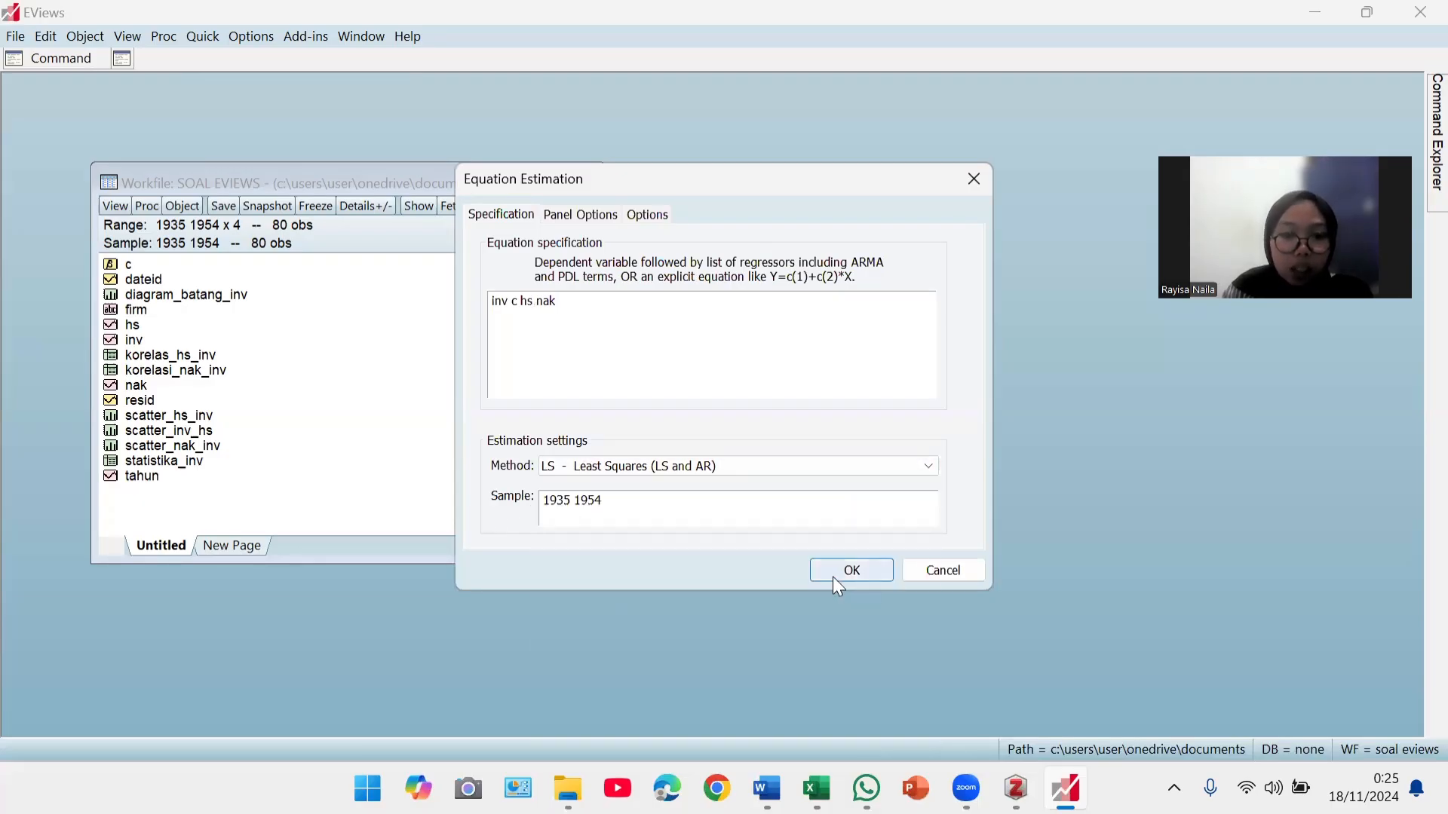
{"action": "left_click", "coordinate": [837, 580]}
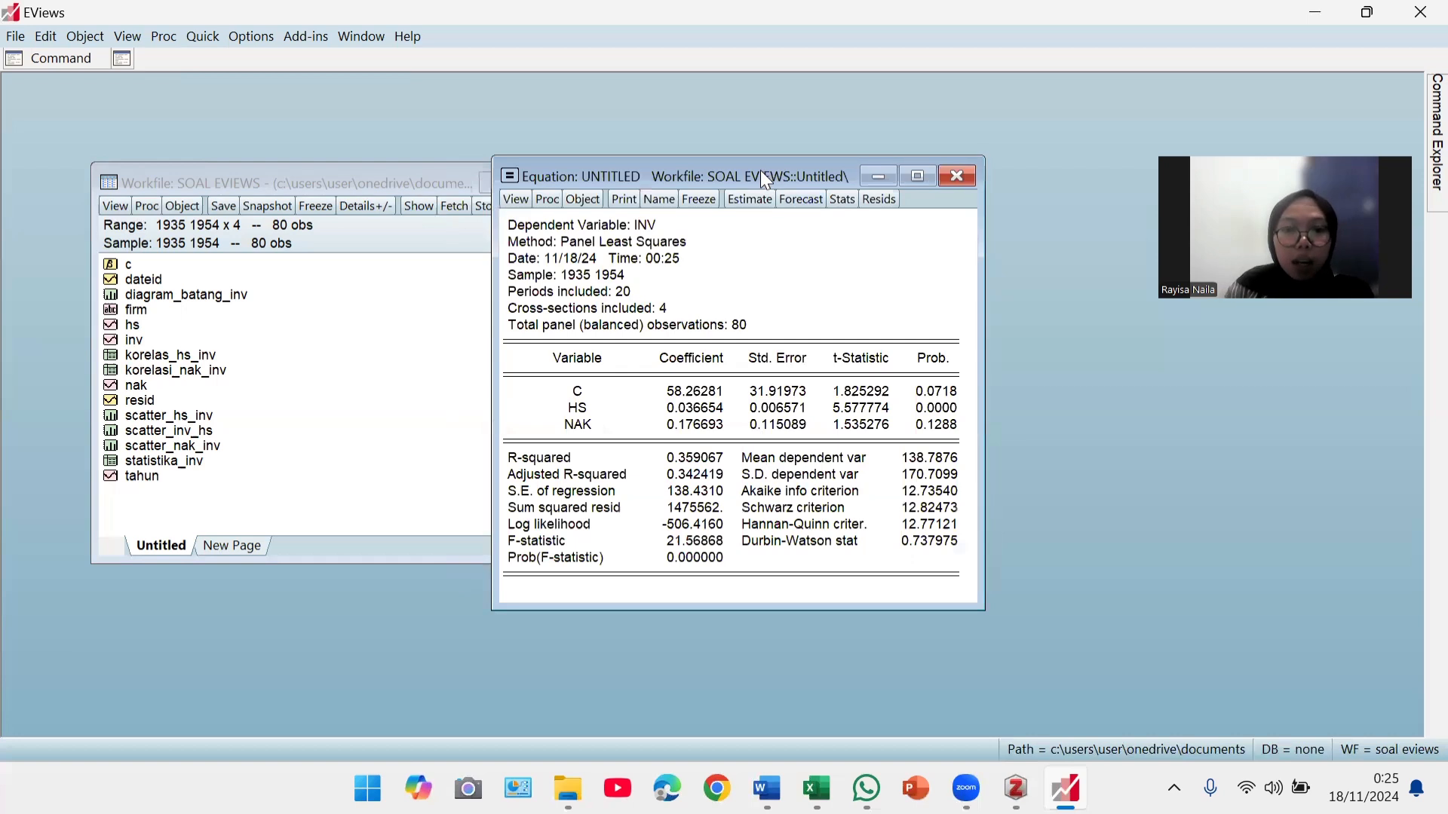
{"action": "left_click_drag", "start_coordinate": [761, 172], "coordinate": [717, 74]}
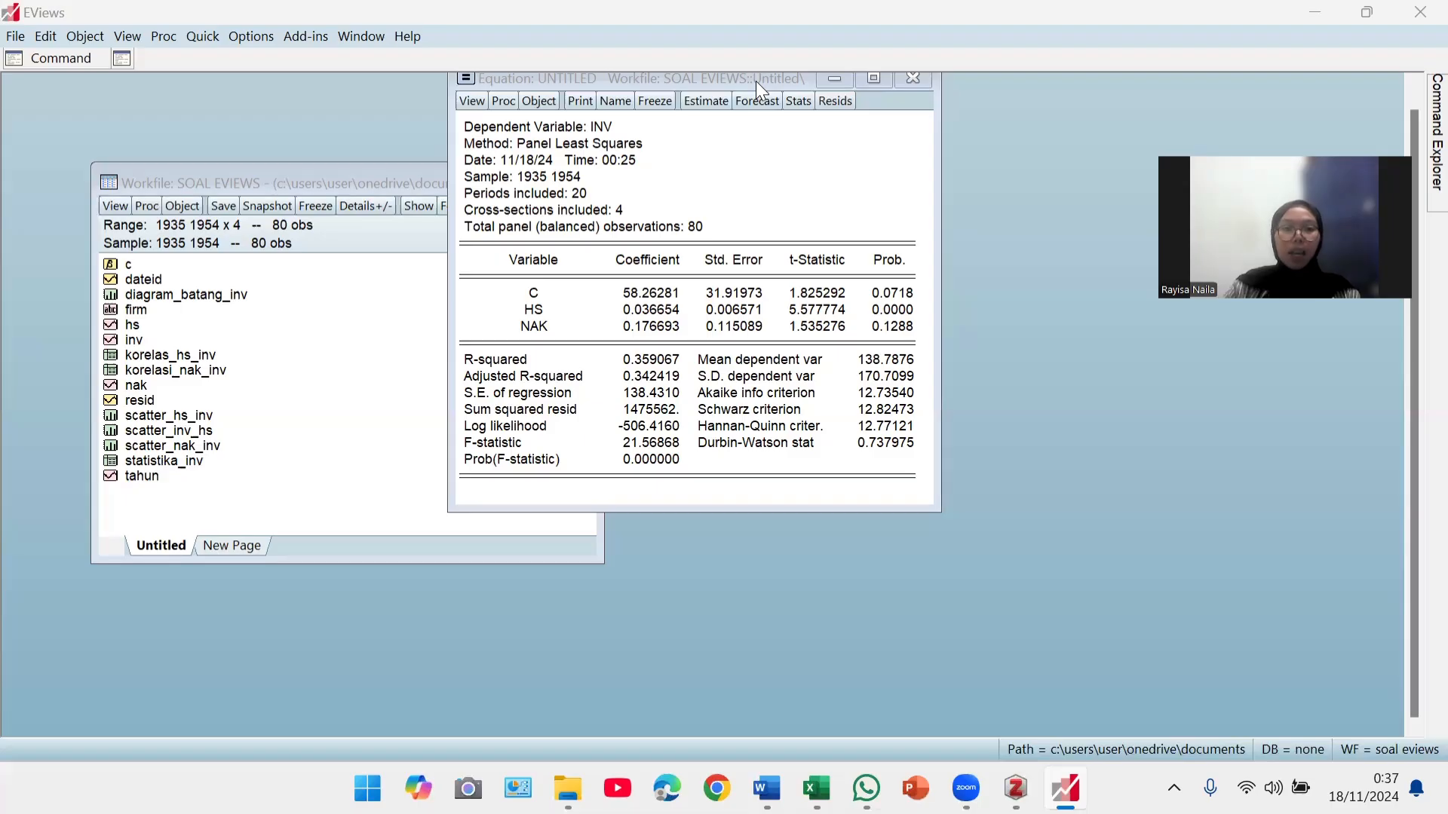
{"action": "left_click_drag", "start_coordinate": [755, 79], "coordinate": [746, 169]}
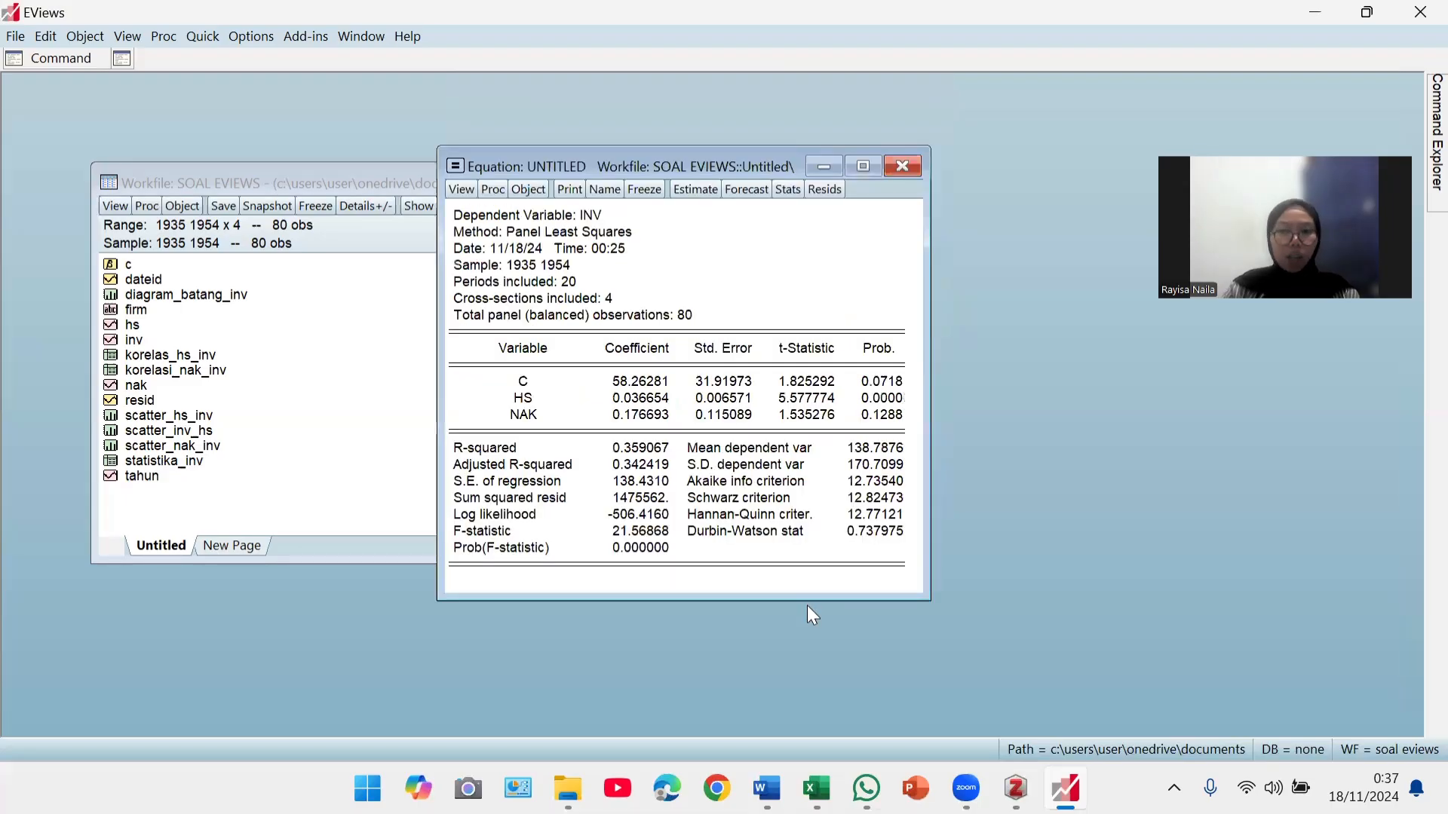